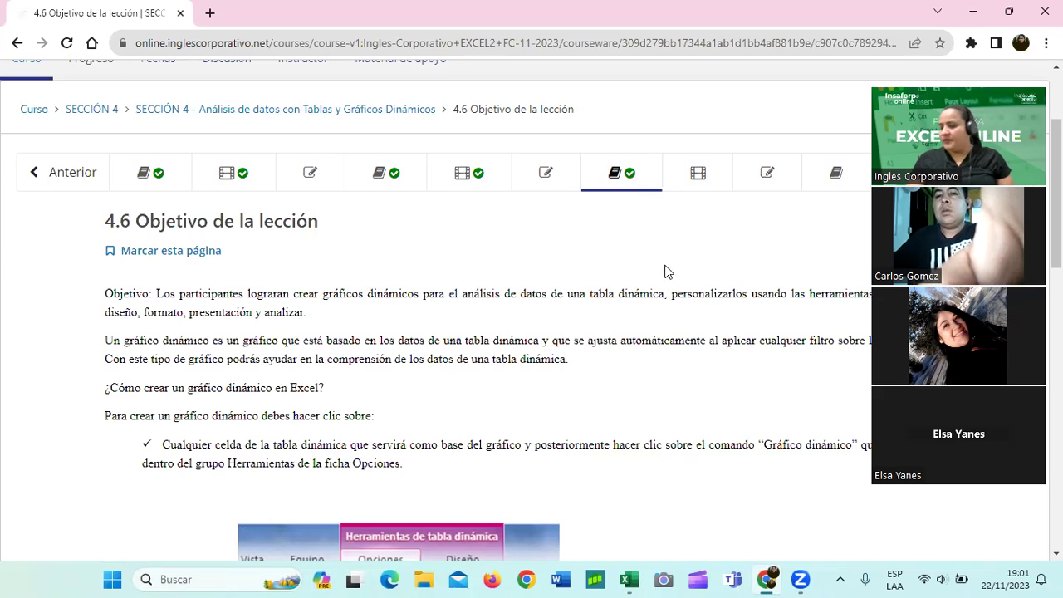
Step: Scroll through the current Inglés Corporativo lesson page to read its content
scroll(669, 274, up, 1)
scroll(669, 274, down, 2)
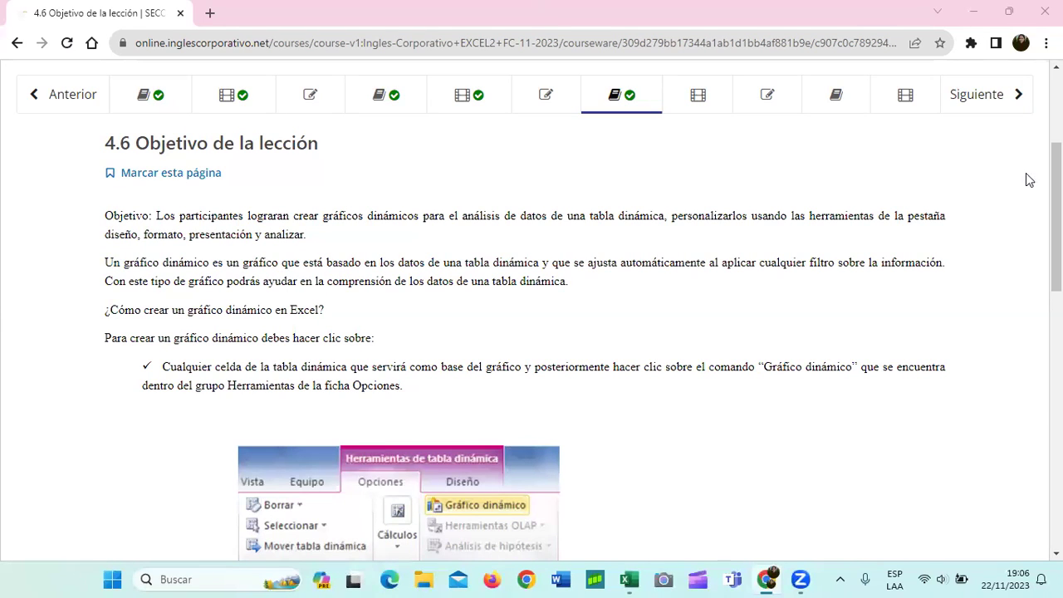
scroll(593, 349, down, 2)
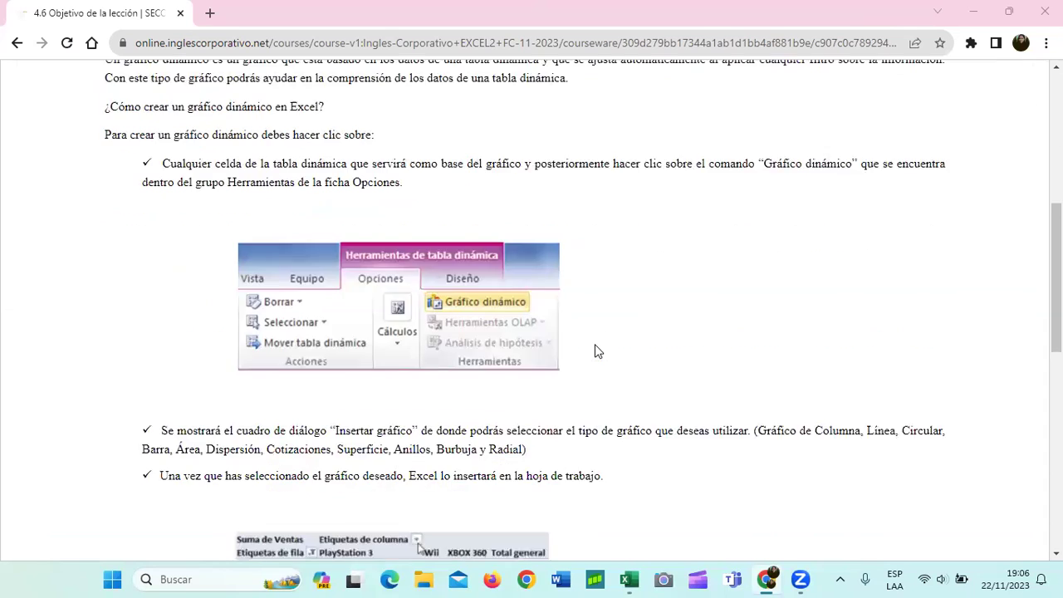
scroll(594, 350, down, 4)
scroll(594, 350, down, 3)
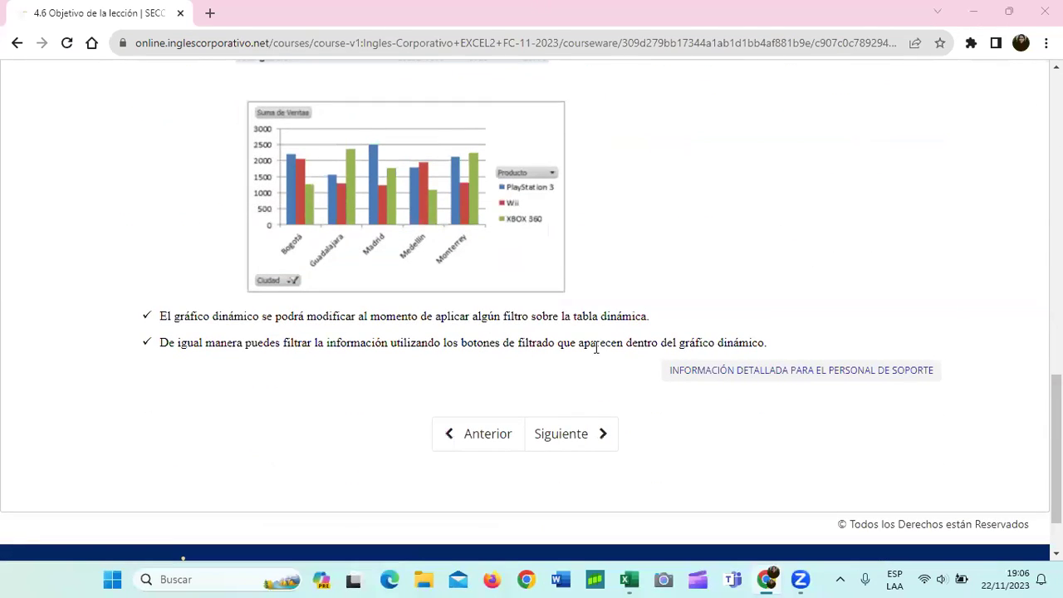
scroll(626, 394, up, 3)
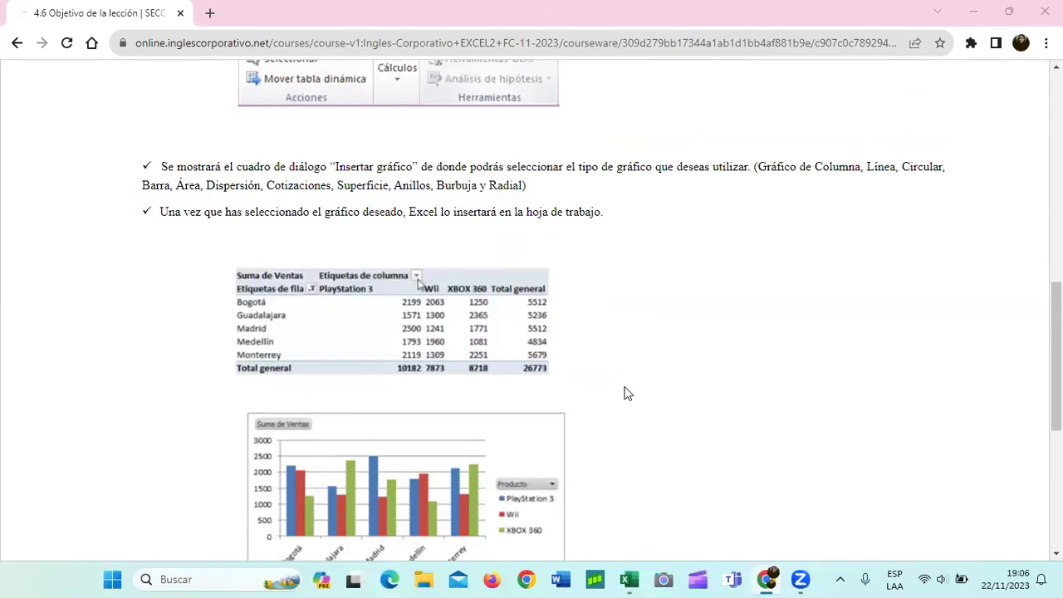
scroll(627, 394, up, 2)
scroll(629, 389, up, 2)
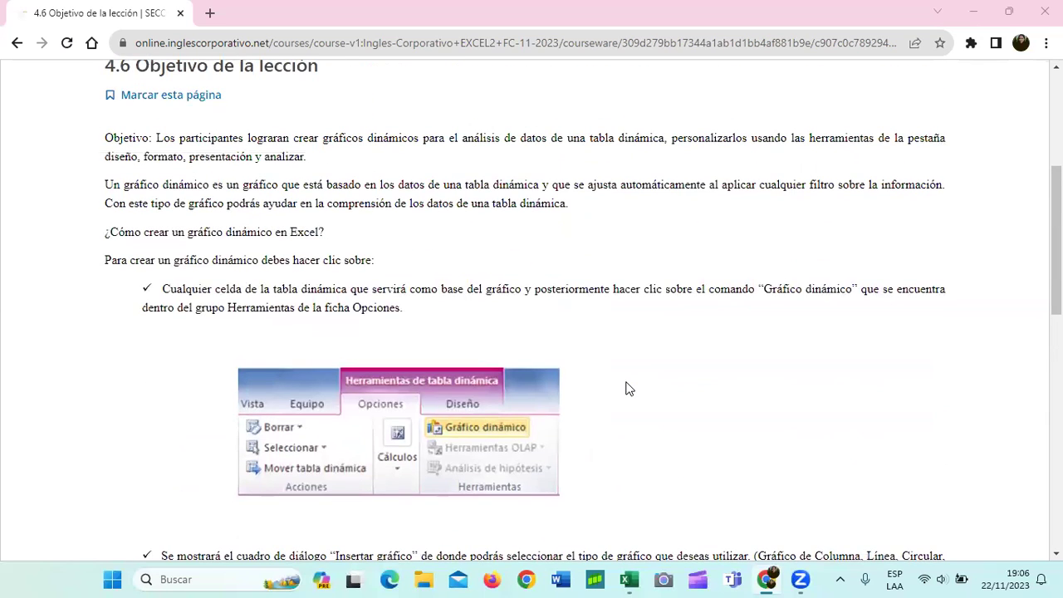
scroll(635, 382, up, 2)
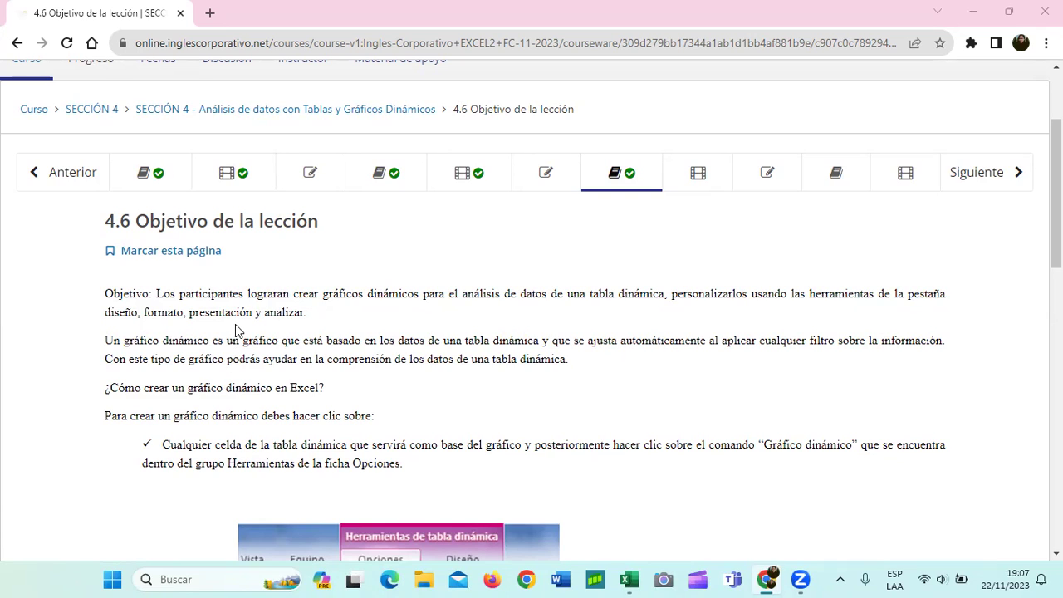
scroll(272, 310, down, 1)
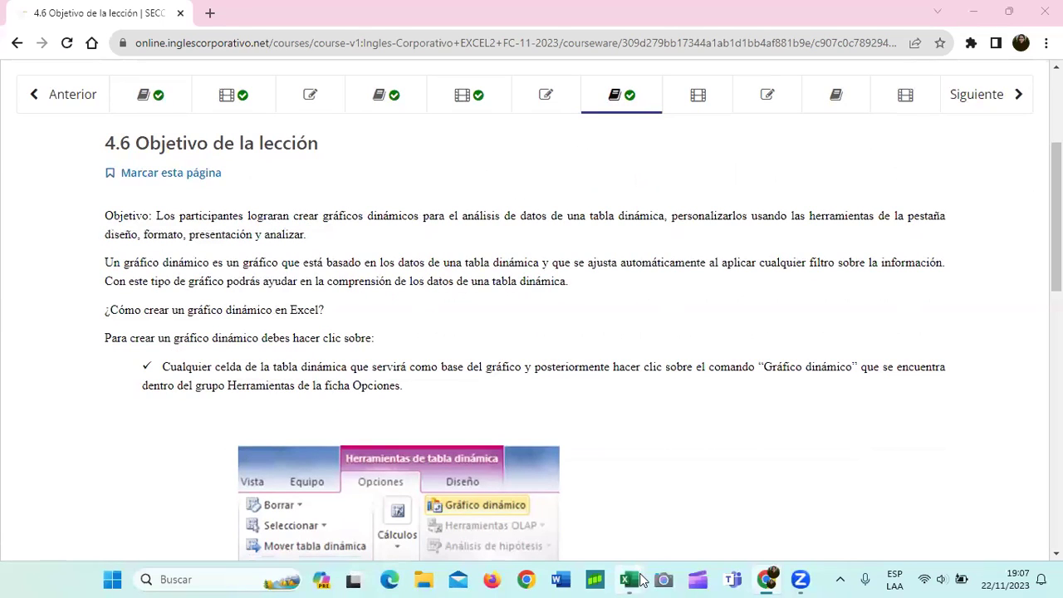
Step: Check the Actividad 2 Tabla dinámica workbook's pivot fields, then minimize Excel
mouse_move(638, 579)
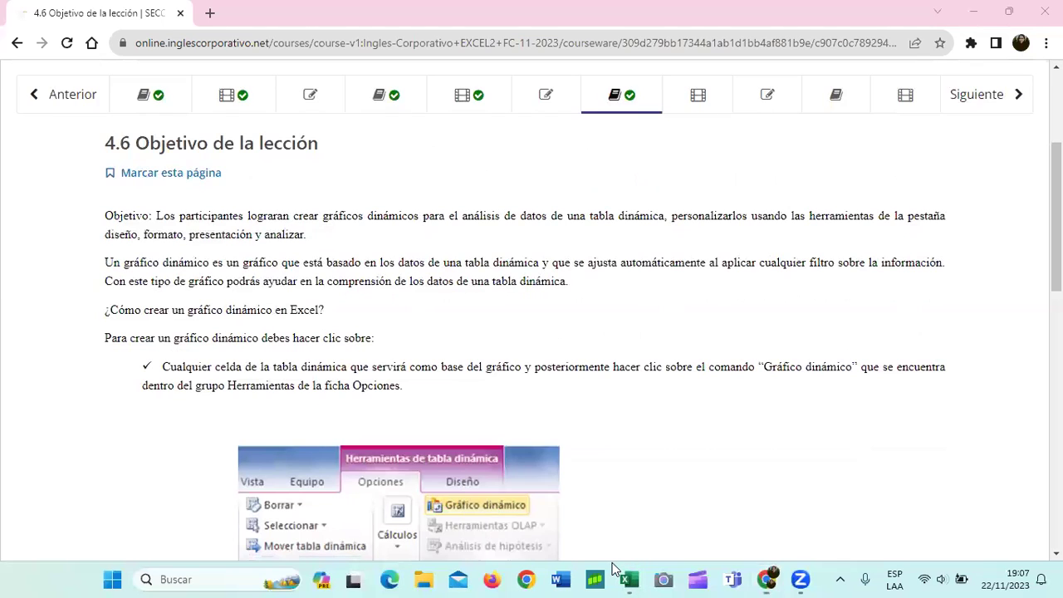
click(613, 568)
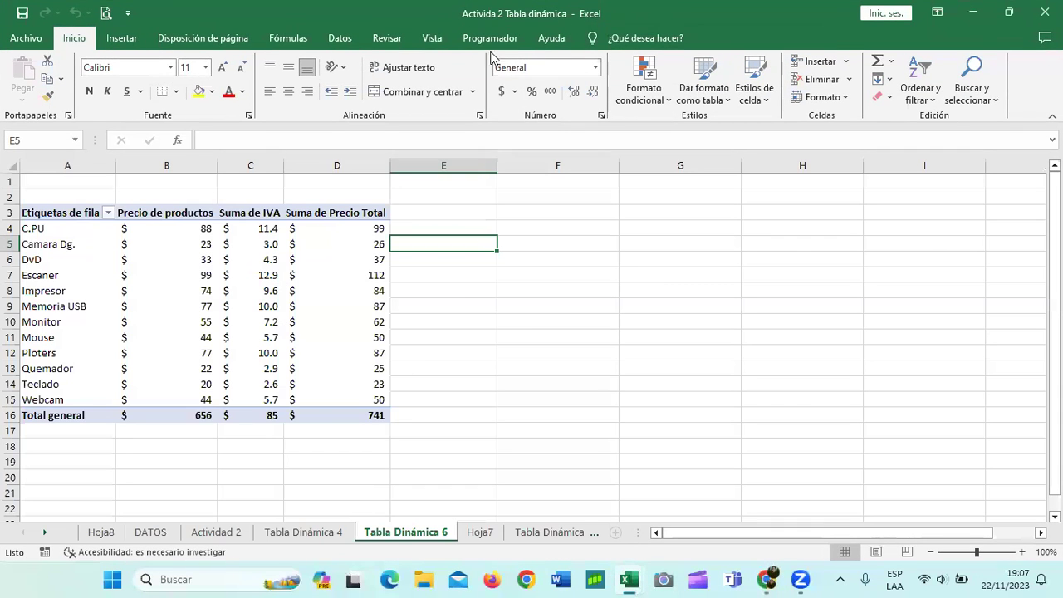
click(293, 275)
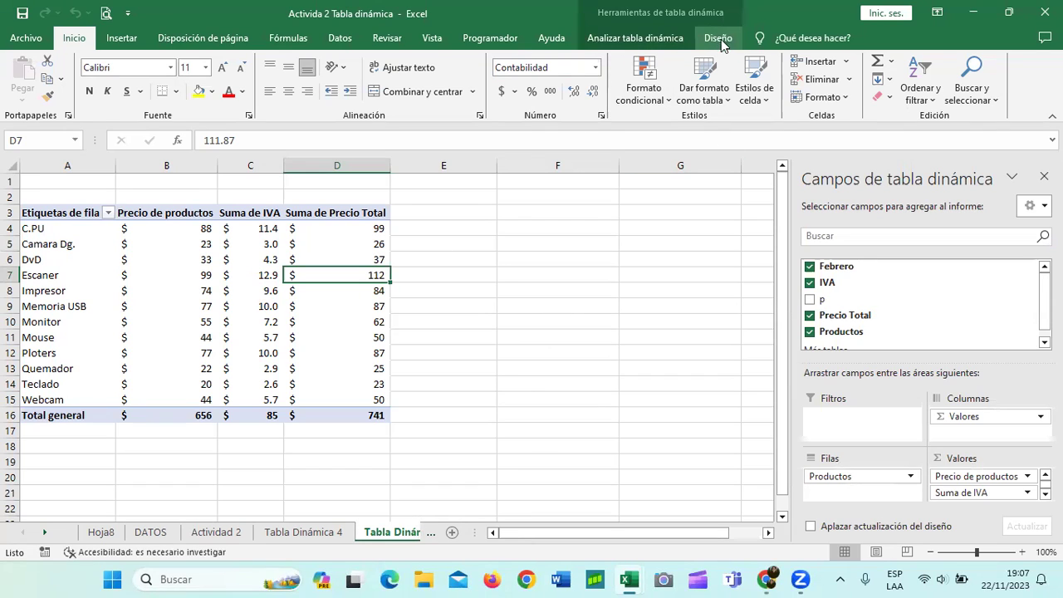
click(972, 13)
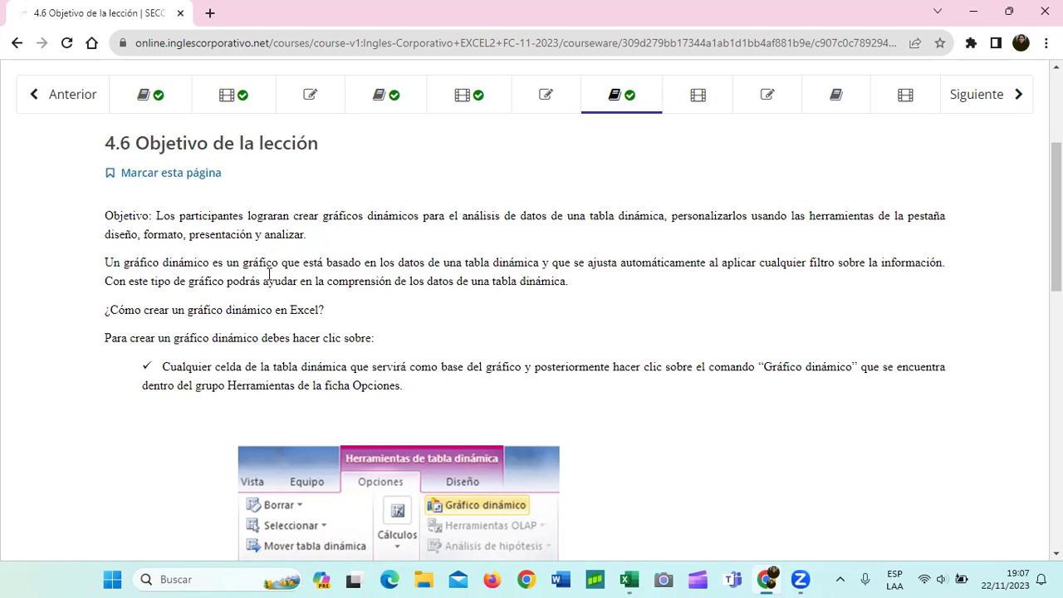
Step: Read the rest of the lesson and advance to lesson 4.7 Gráficos Dinámicos
scroll(269, 274, down, 1)
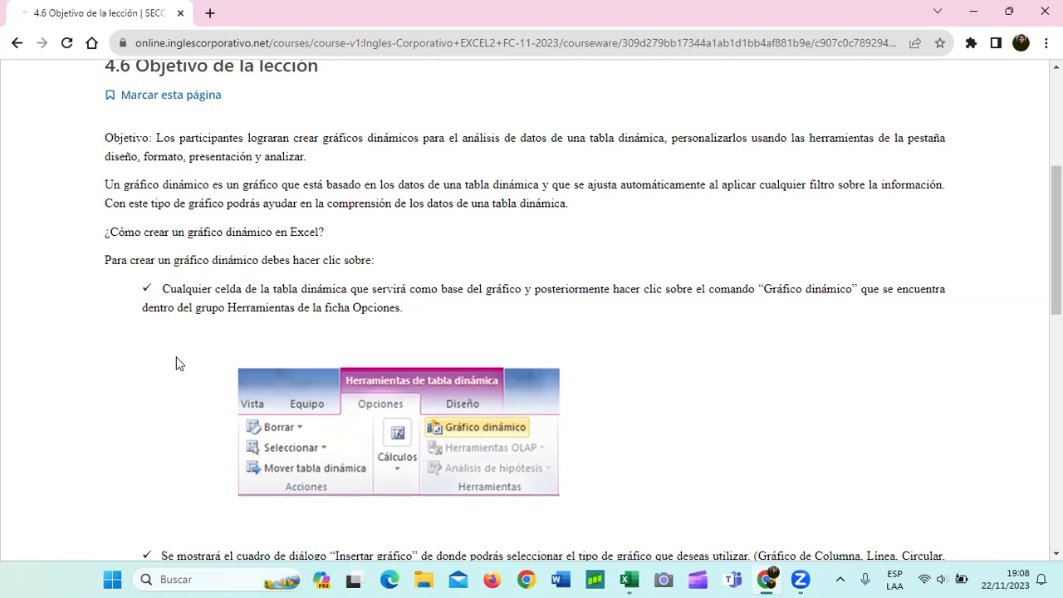
scroll(207, 284, down, 1)
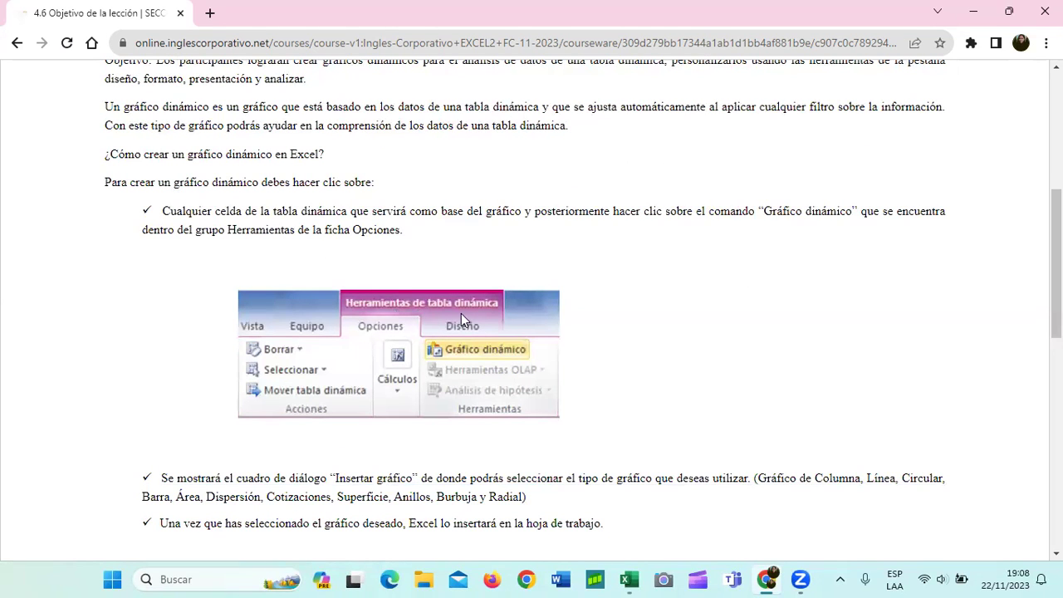
scroll(462, 316, down, 2)
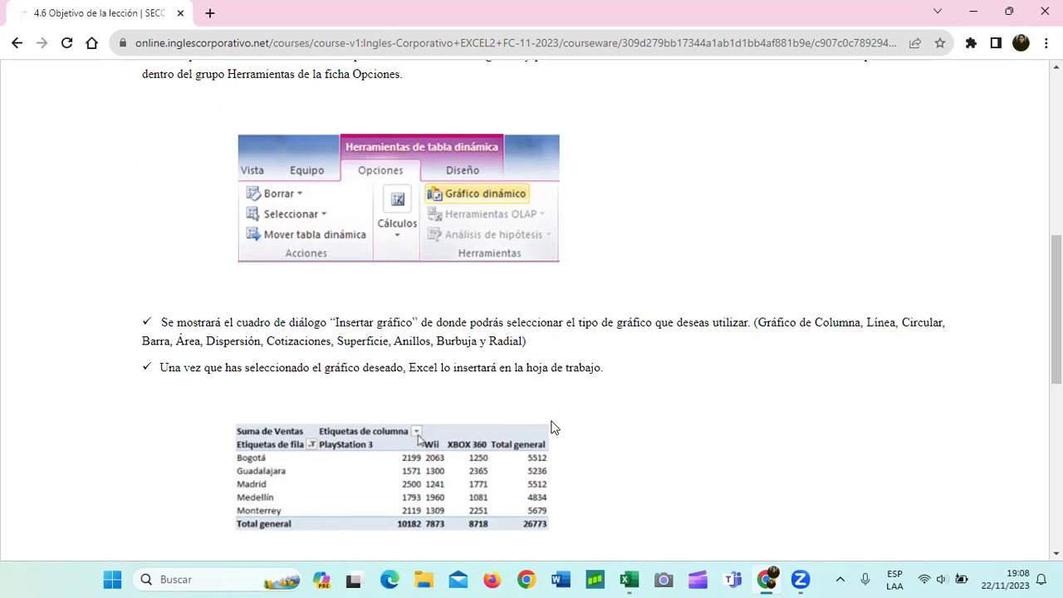
scroll(595, 386, down, 1)
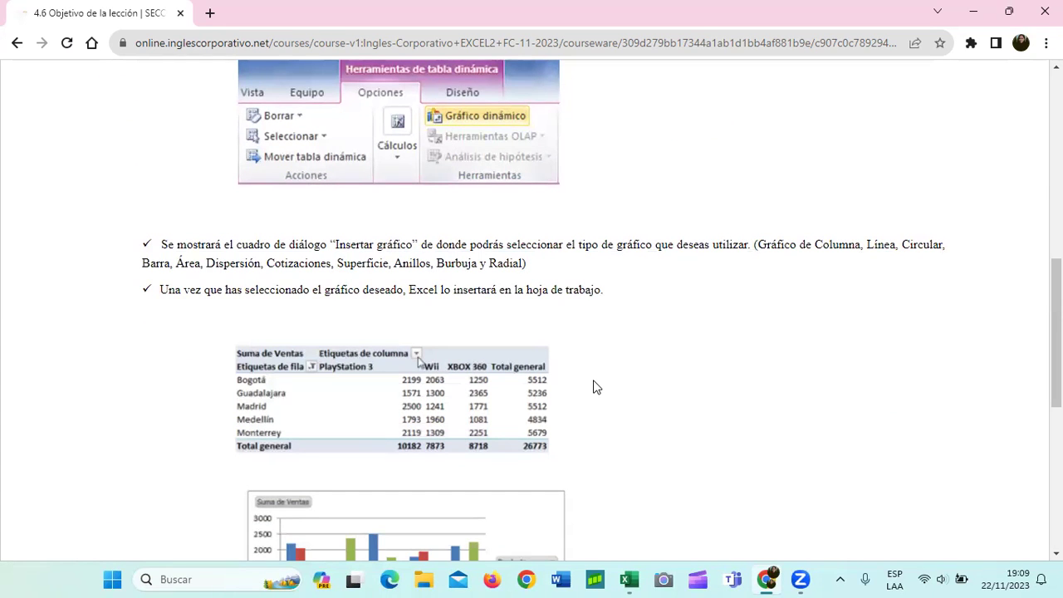
scroll(594, 387, down, 2)
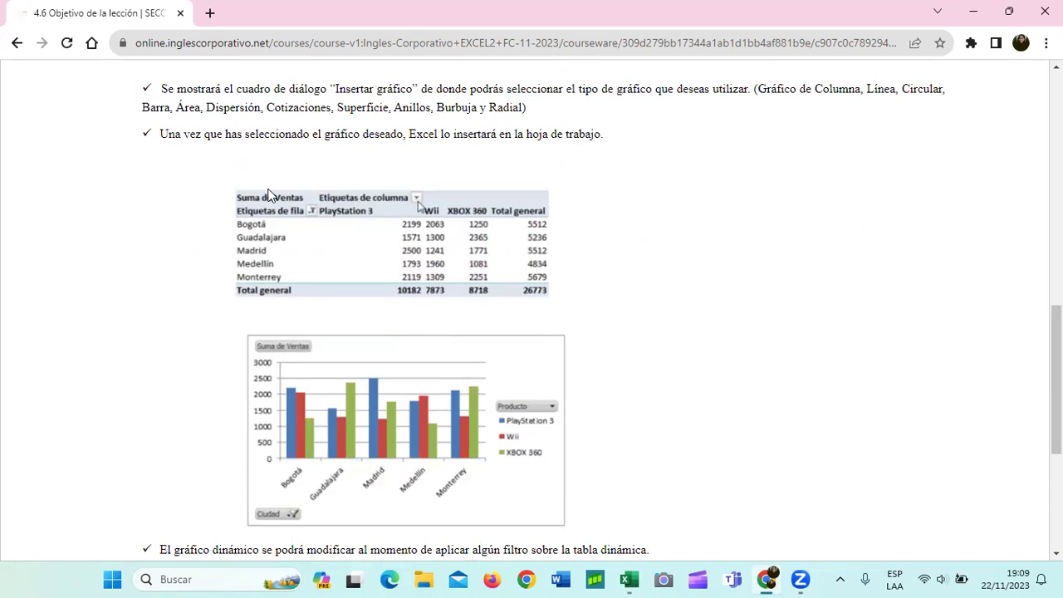
scroll(383, 208, down, 1)
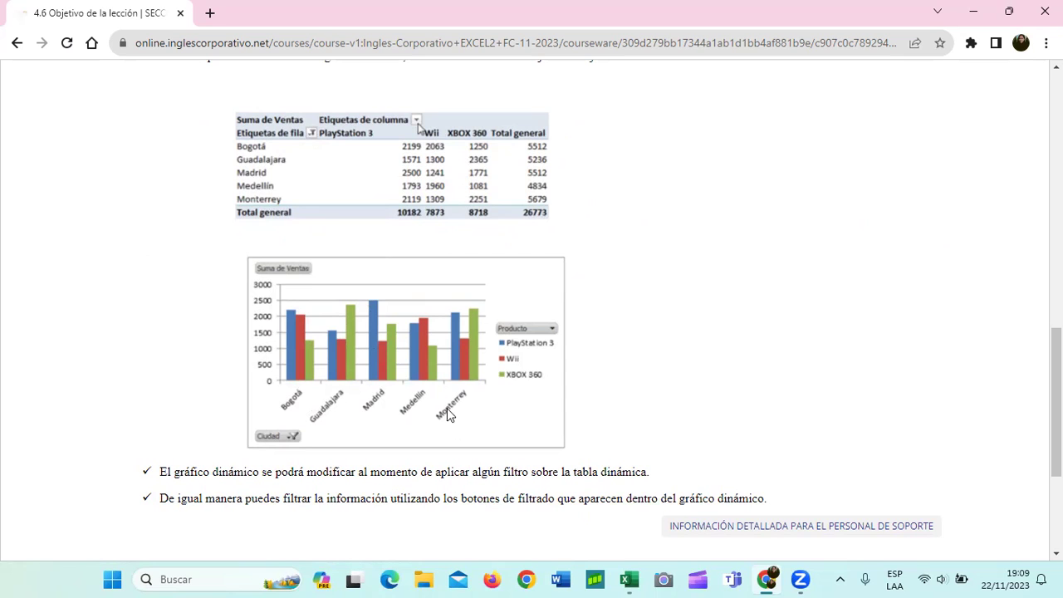
scroll(448, 413, down, 1)
scroll(430, 435, down, 1)
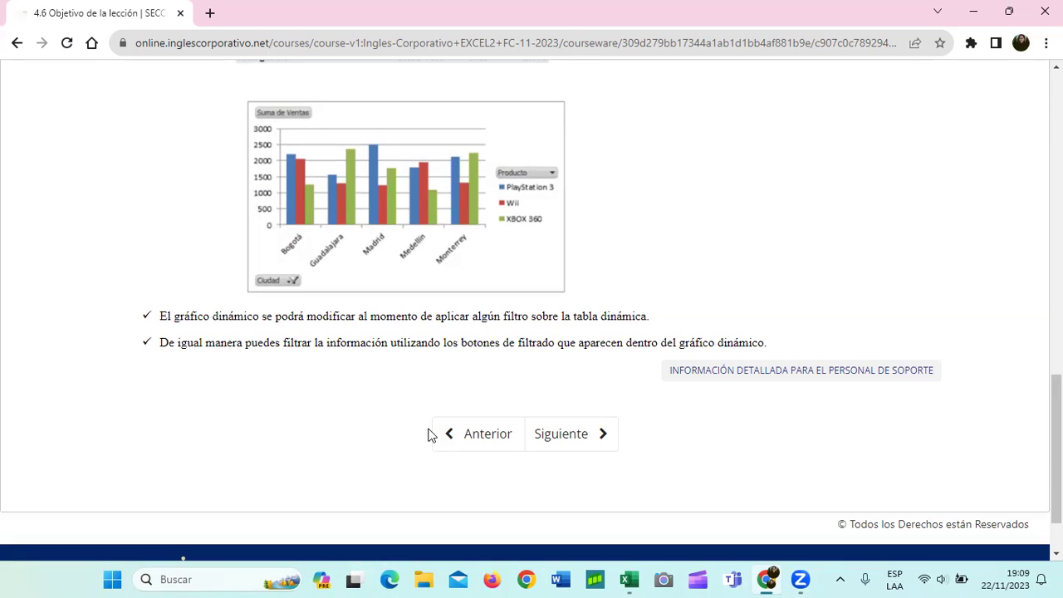
click(586, 440)
scroll(579, 424, down, 5)
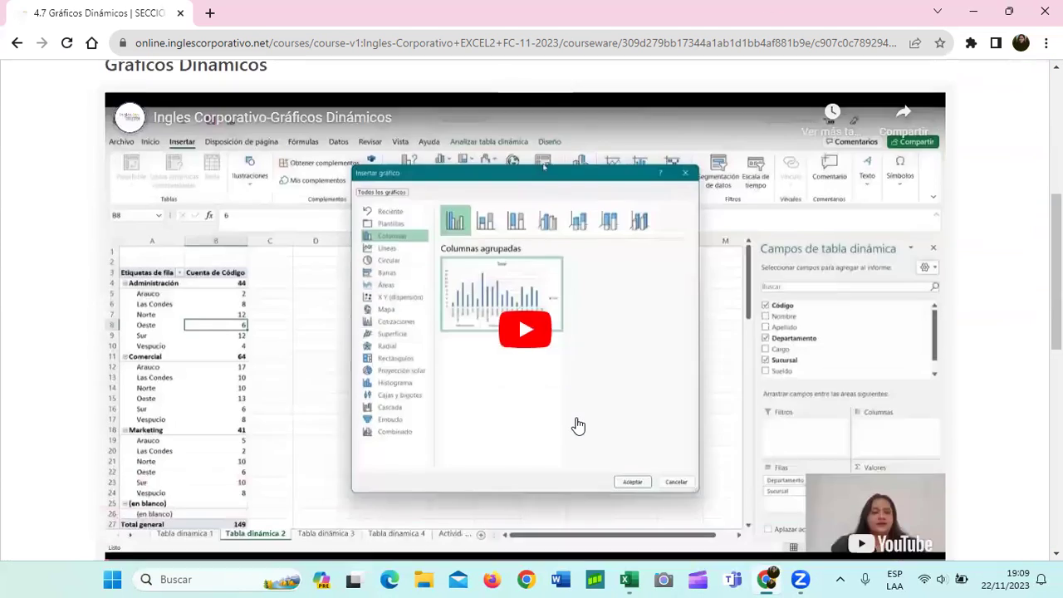
scroll(579, 424, down, 3)
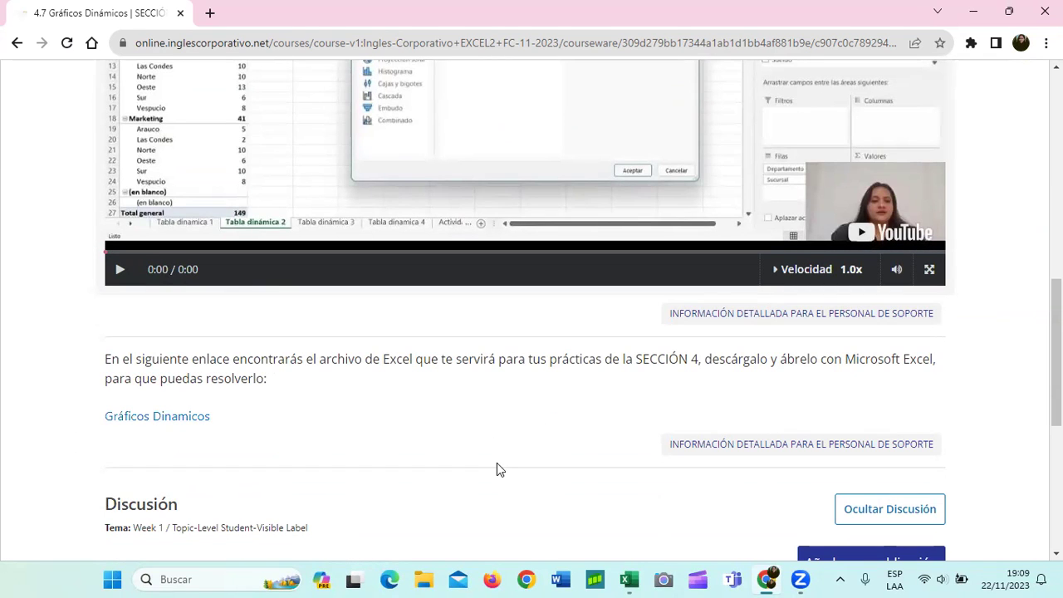
Step: In the Tabla Dinamica (4) workbook, read Actividad 1's tasks, then open the Tabla dinamica 1 sheet
mouse_move(636, 578)
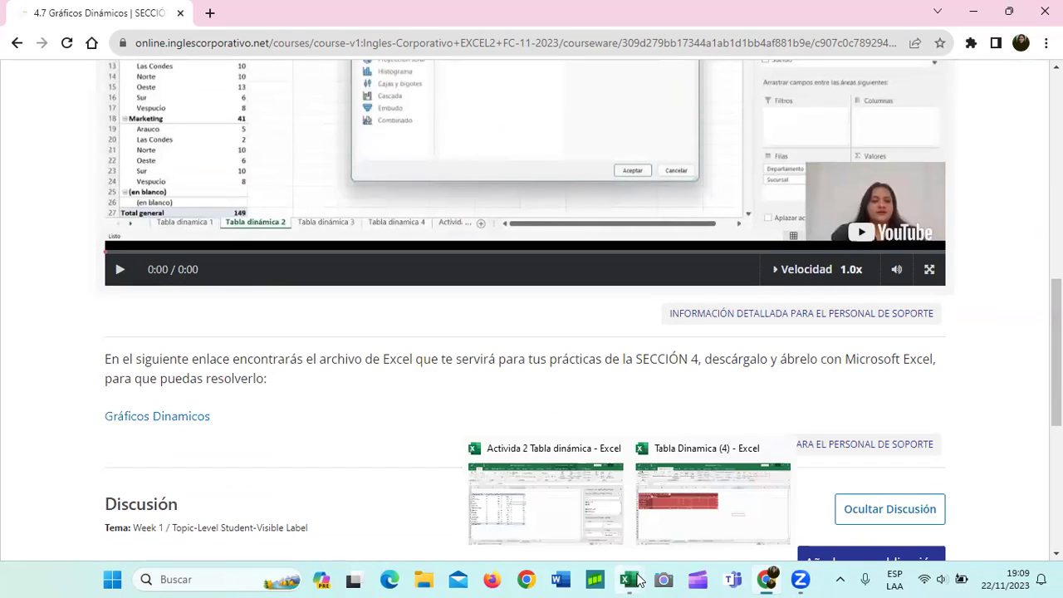
click(709, 501)
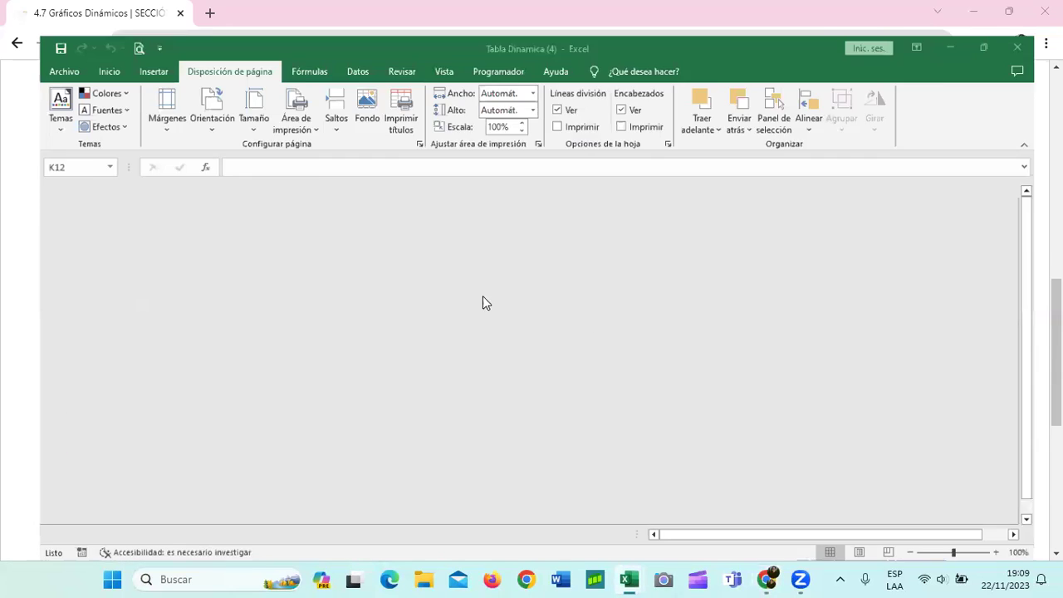
click(129, 534)
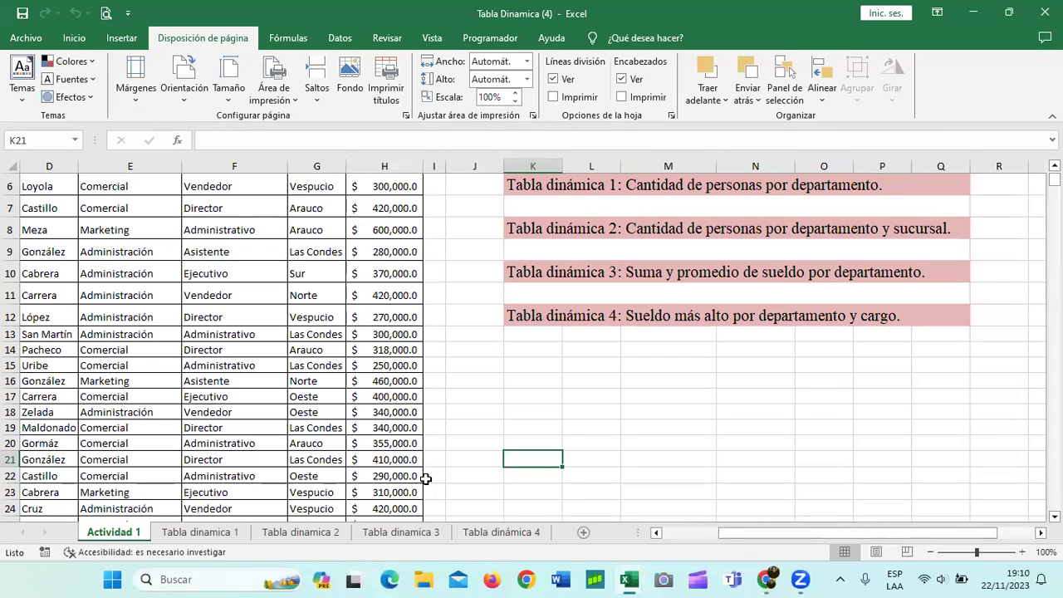
click(536, 351)
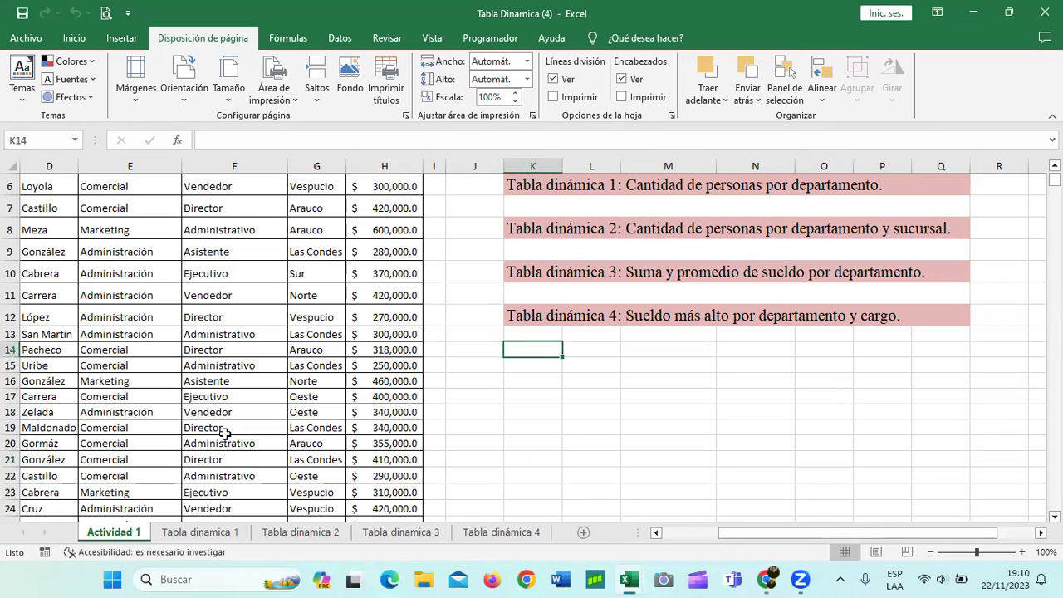
click(203, 529)
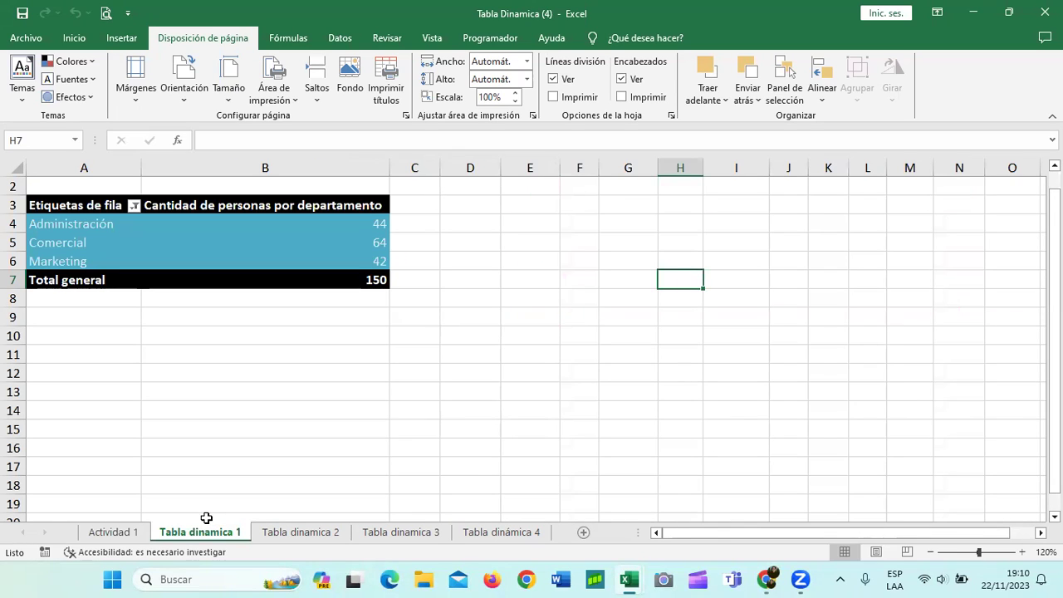
Step: Select the Comercial count of 64 in the pivot, then move to Tabla dinamica 2
click(370, 317)
click(231, 237)
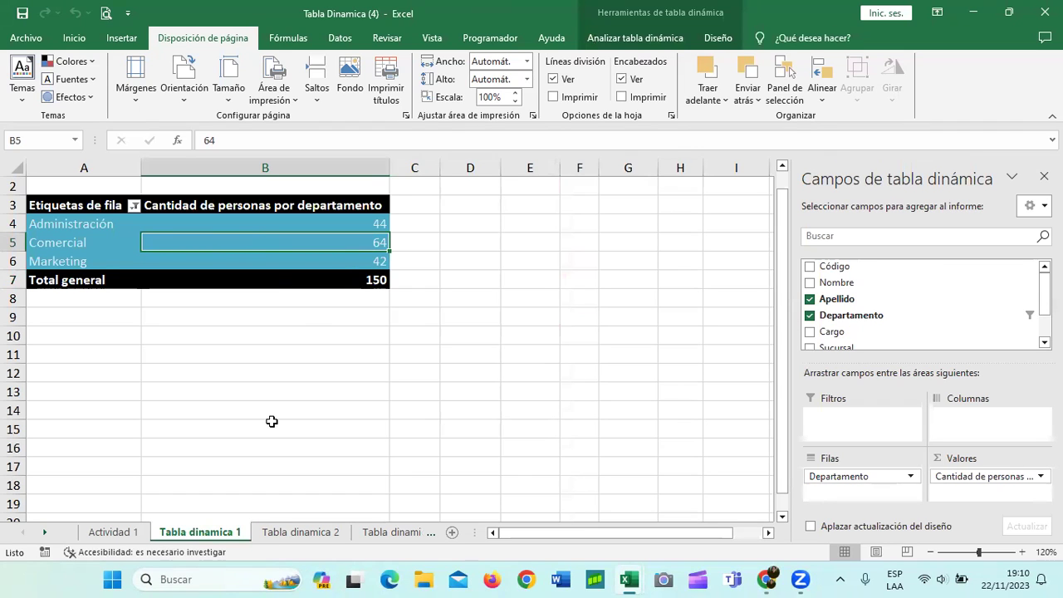
key(ctrl+Page_Down)
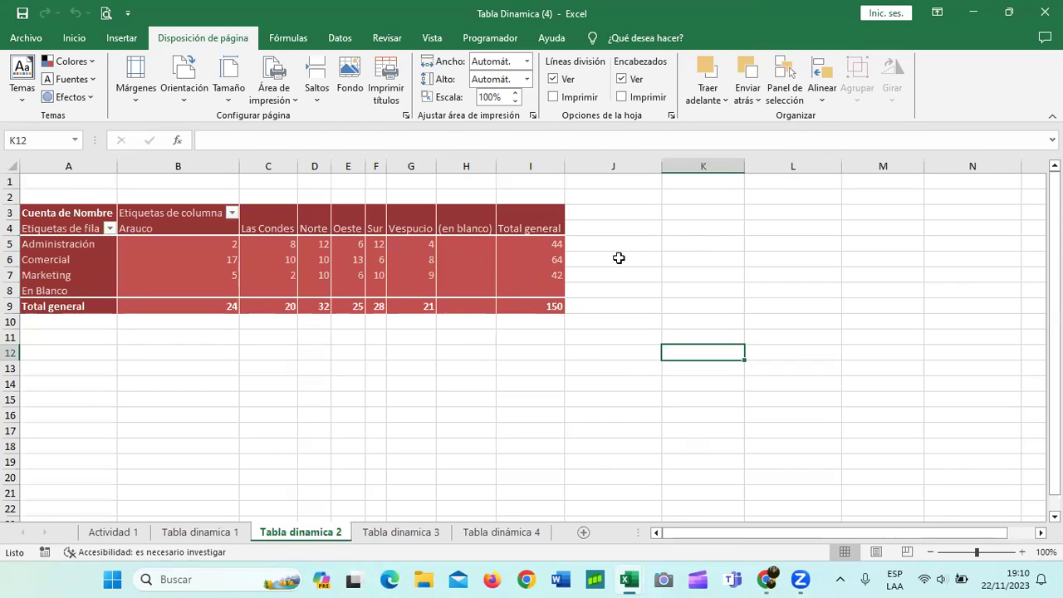
Step: Check the Comercial salary total on Tabla dinamica 3, then view Tabla dinámica 4's maximum salaries by job title
click(478, 256)
mouse_move(478, 257)
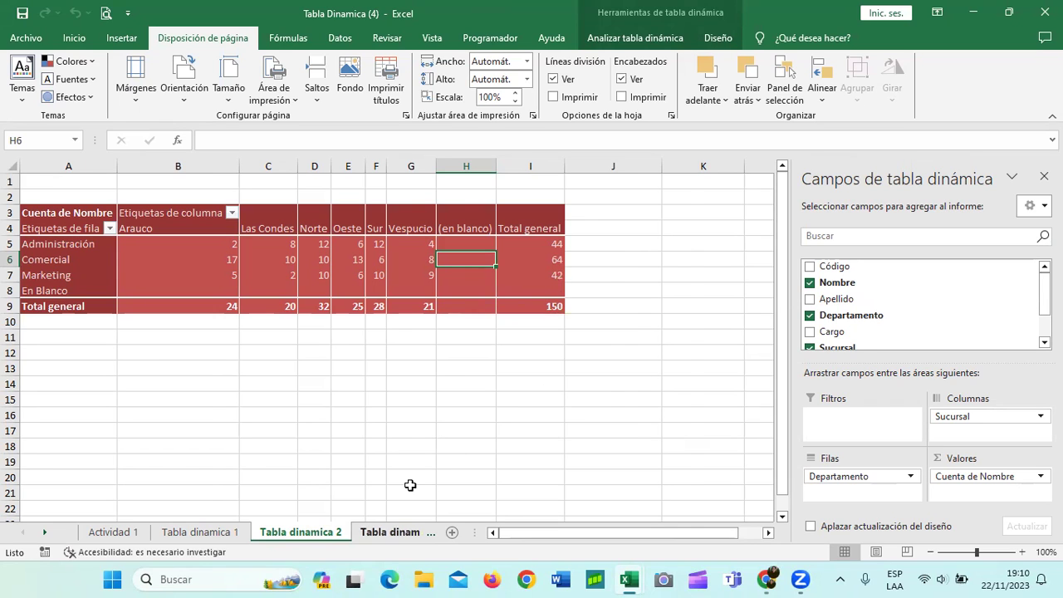
key(ctrl+Page_Down)
click(196, 241)
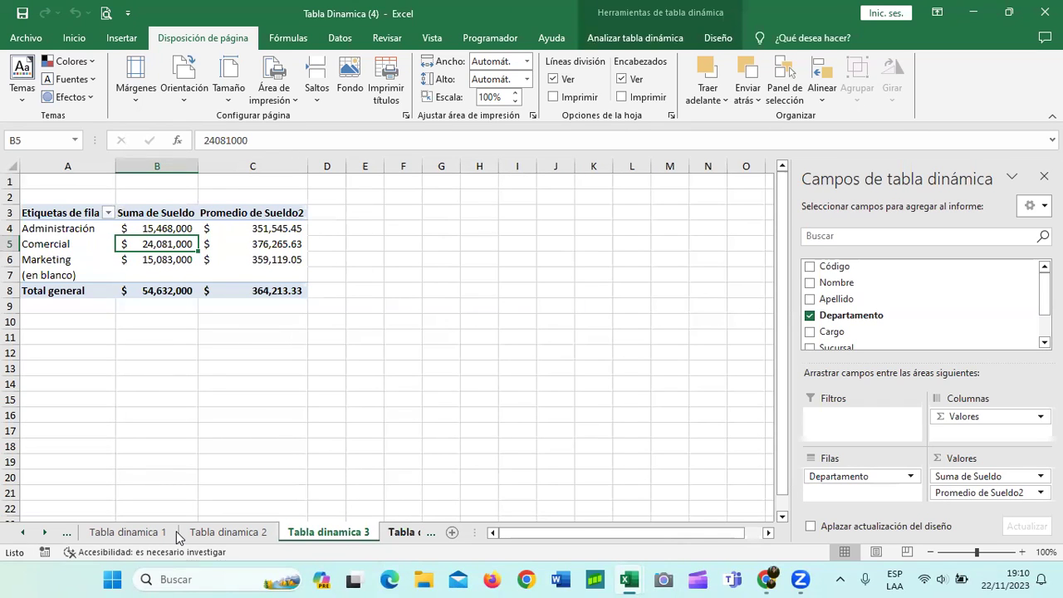
click(411, 531)
click(323, 221)
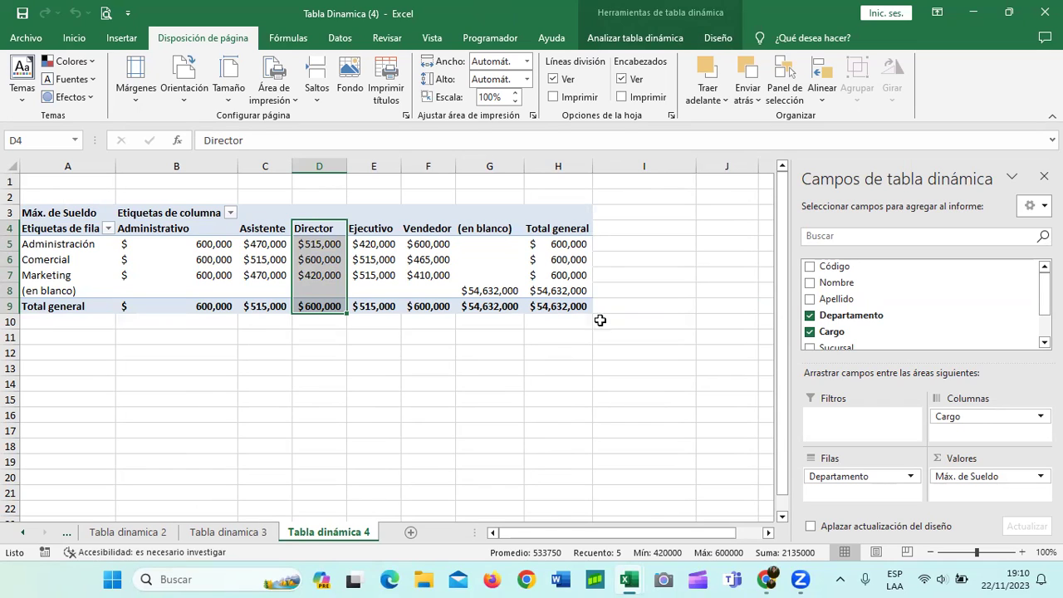
Step: Filter the department row labels to exclude (en blanco), keeping Administración, Comercial and Marketing
click(64, 291)
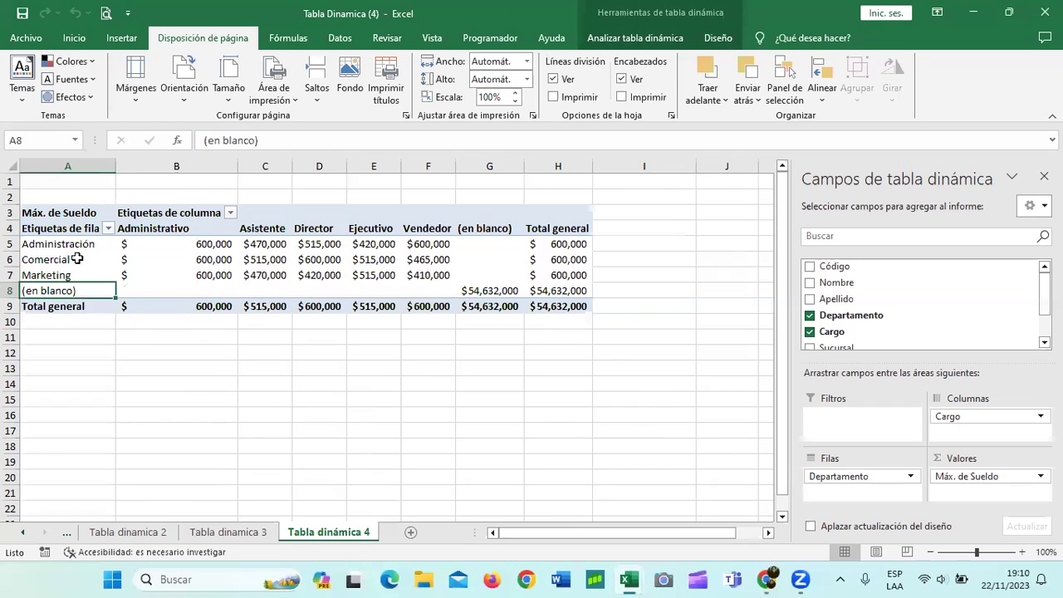
click(110, 228)
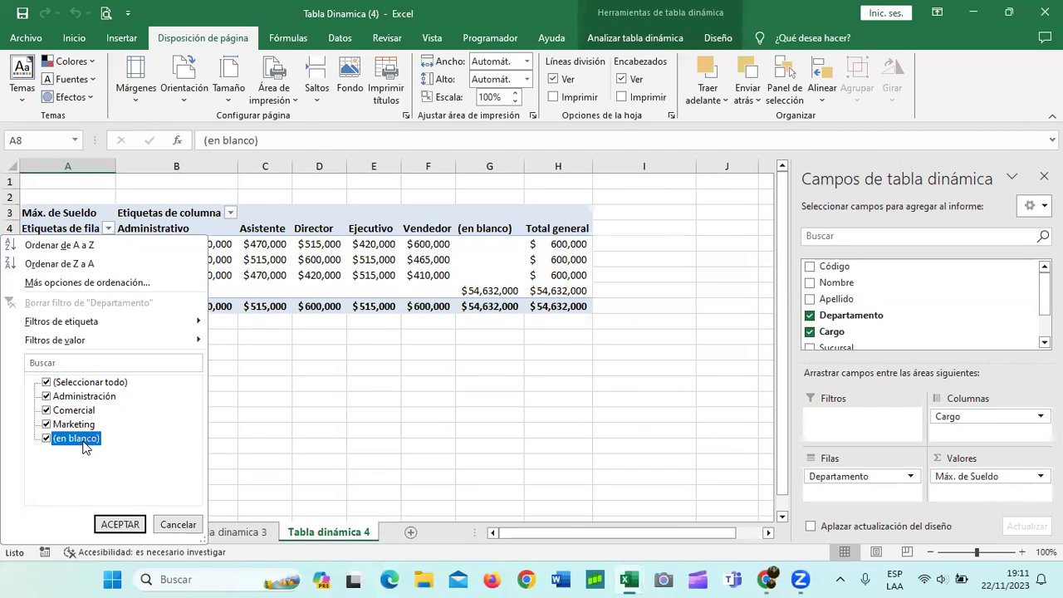
click(47, 438)
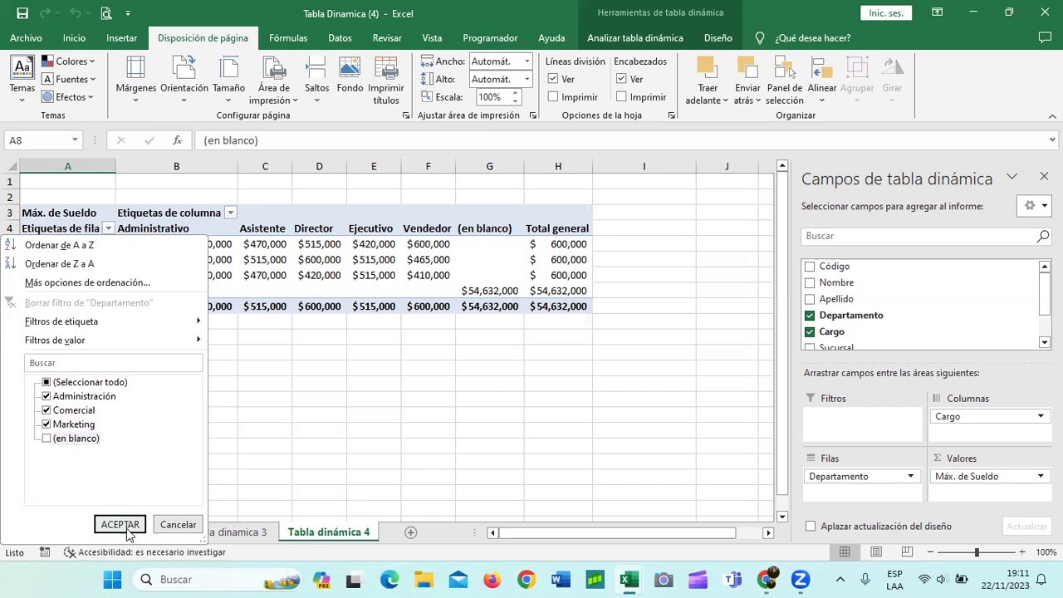
click(125, 527)
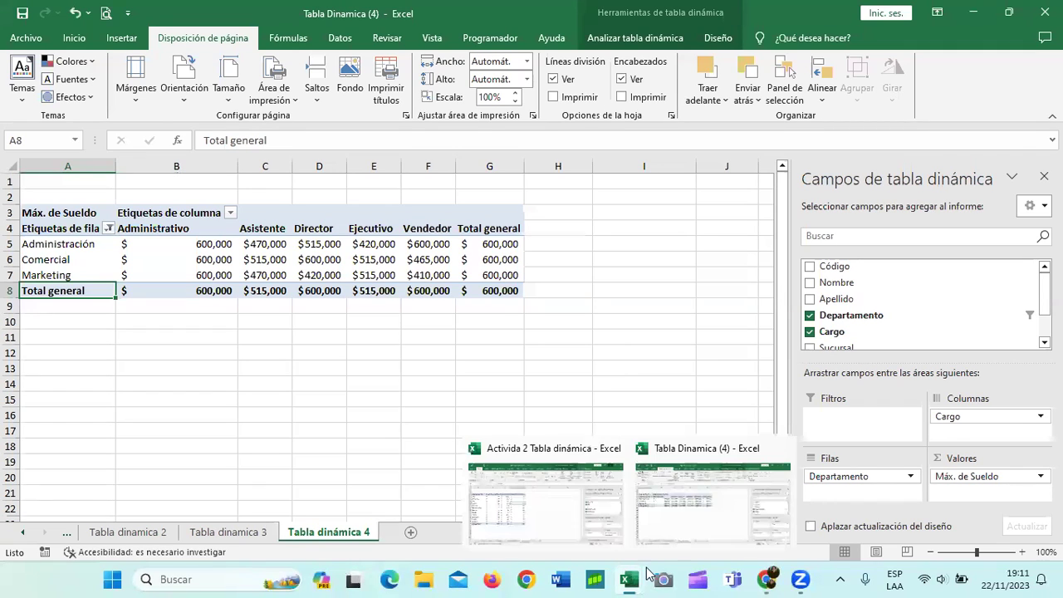
Step: In the Actividad 2 Tabla dinámica workbook, browse the Hoja8, DATOS, Tabla Dinámica 4 and 6 sheets
click(646, 571)
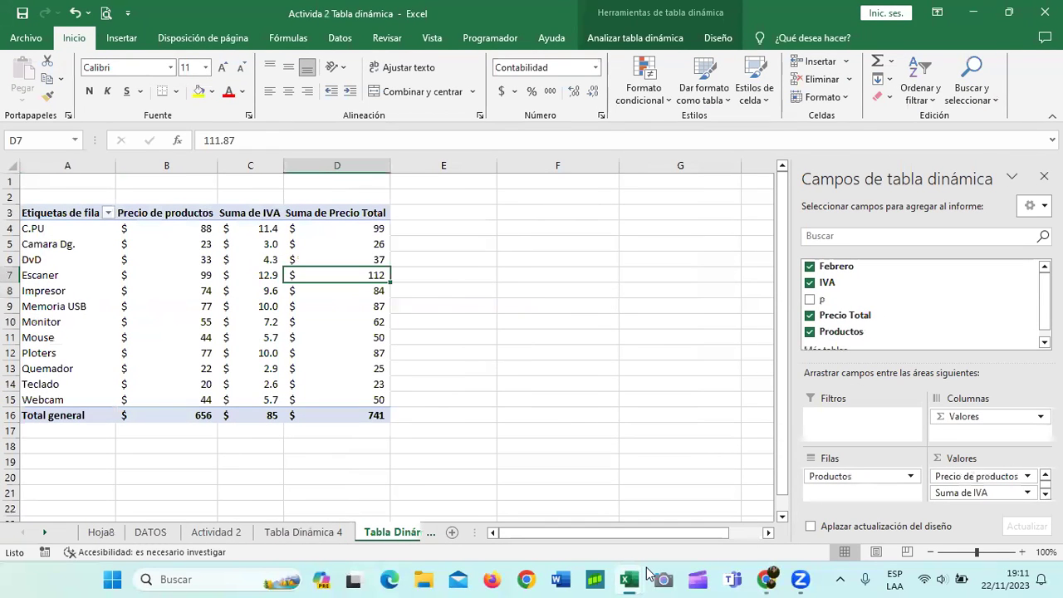
click(108, 532)
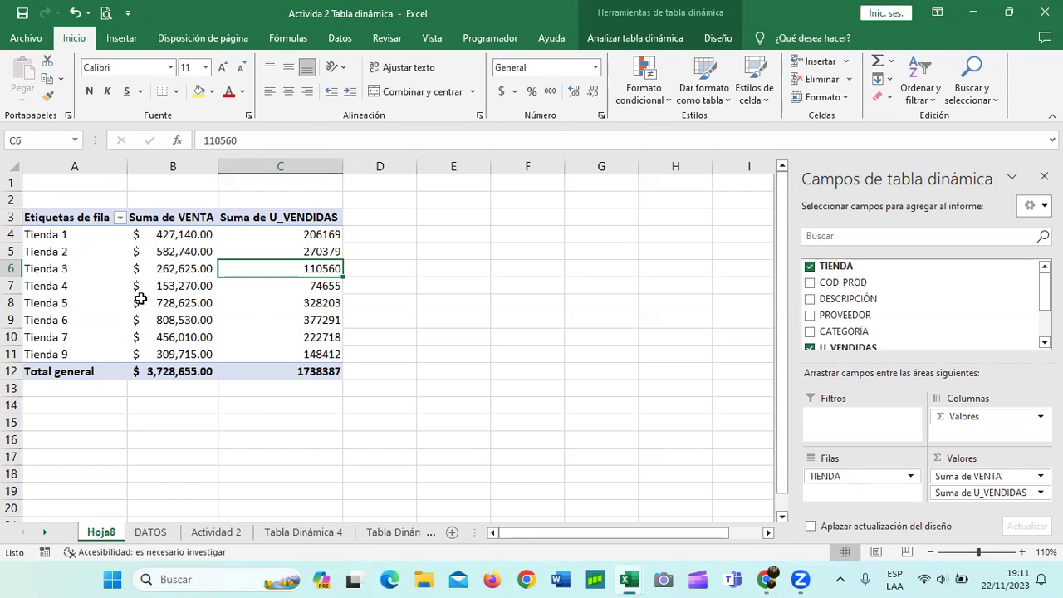
mouse_move(141, 298)
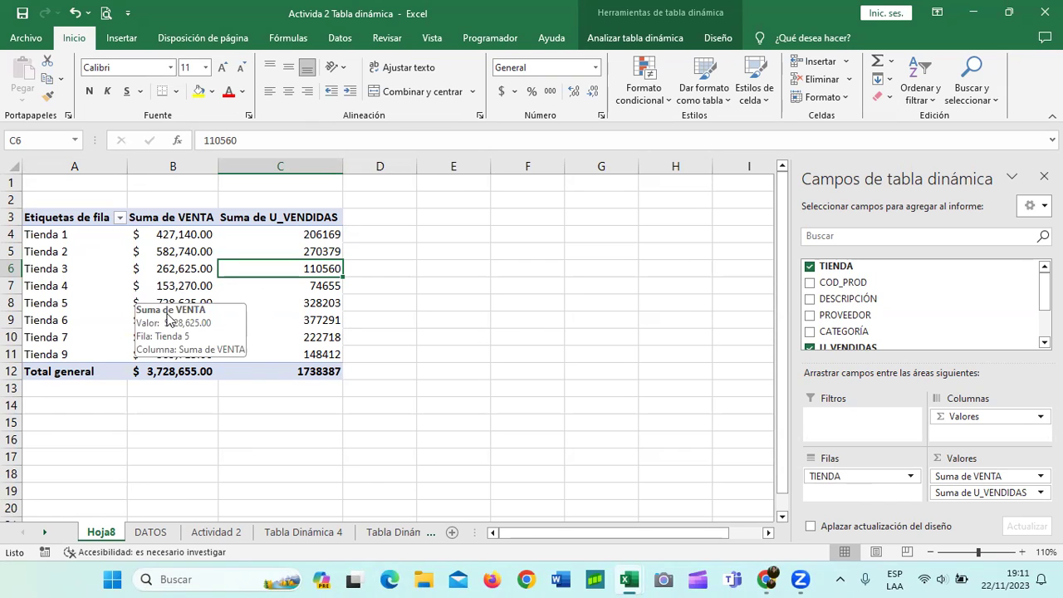
click(165, 536)
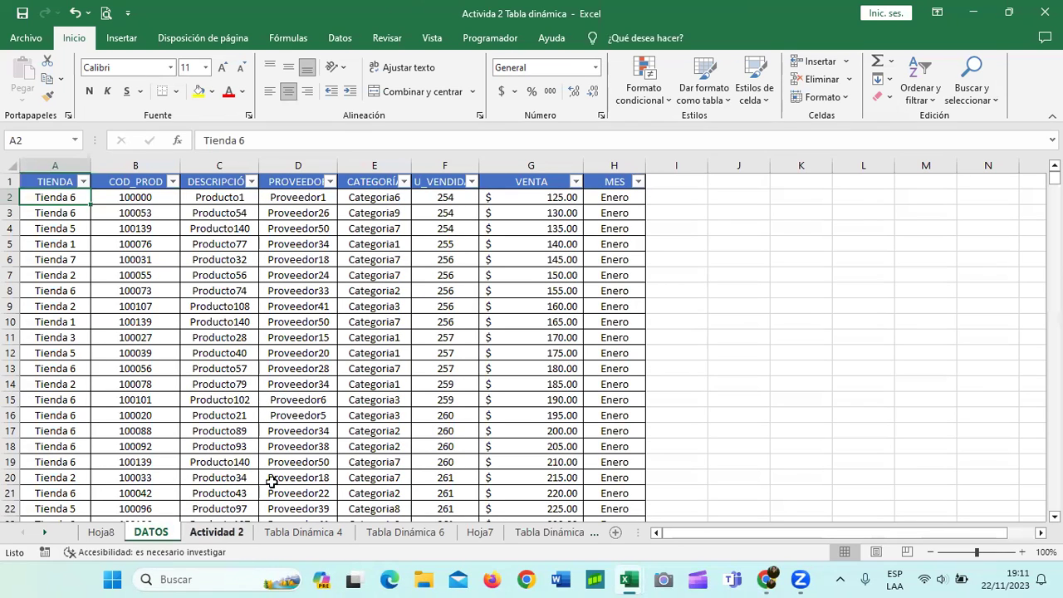
key(ctrl+Page_Down)
key(ctrl+Page_Down)
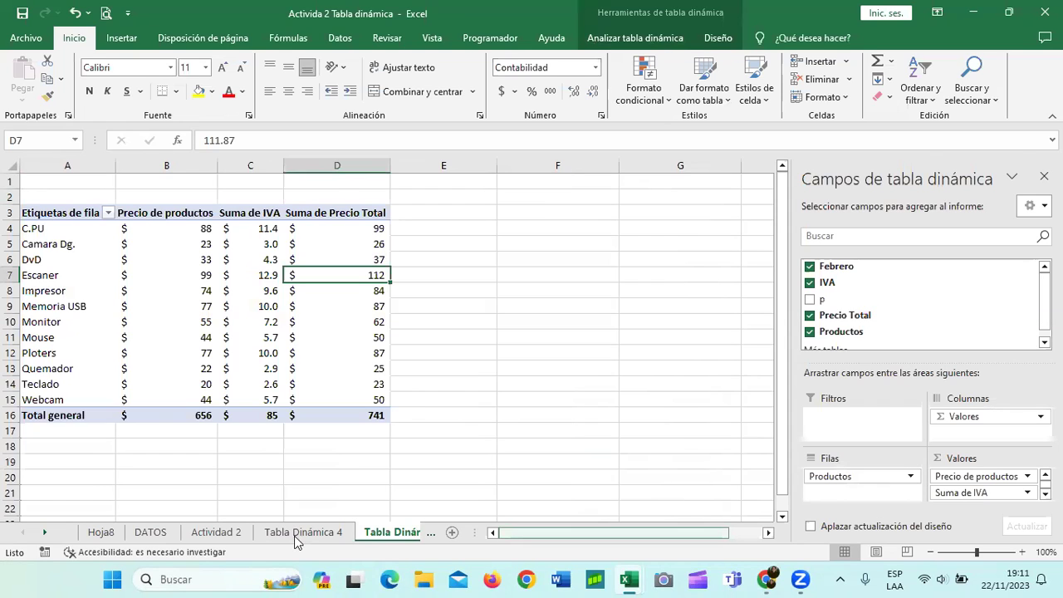
click(44, 532)
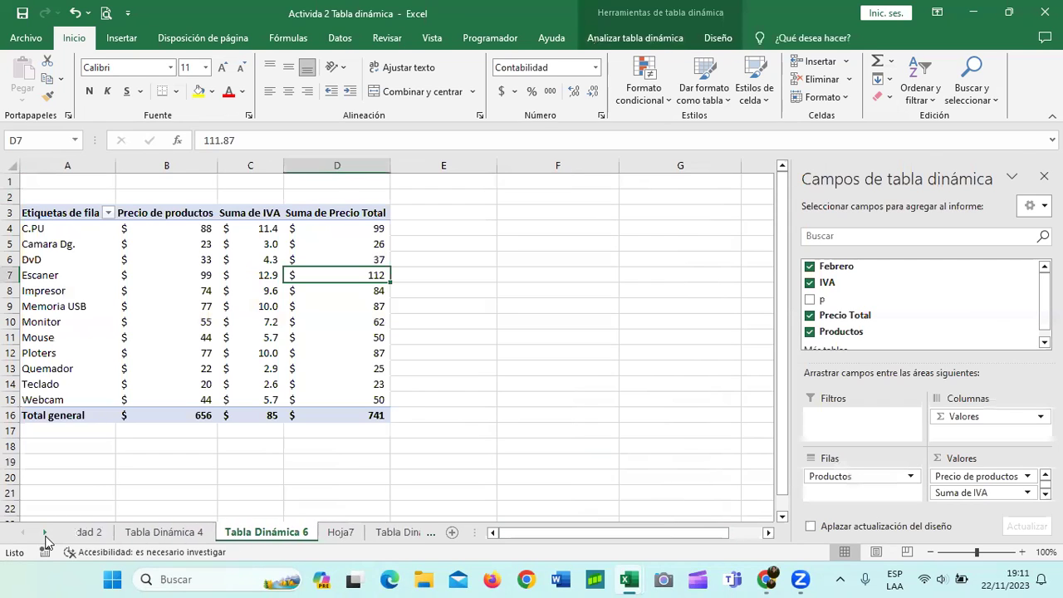
click(167, 532)
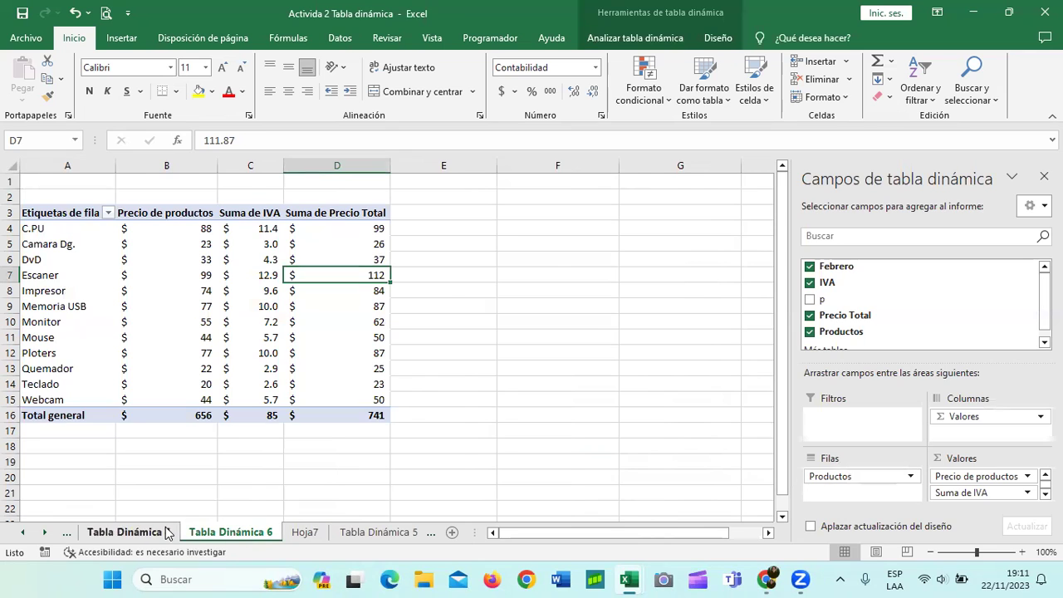
click(222, 532)
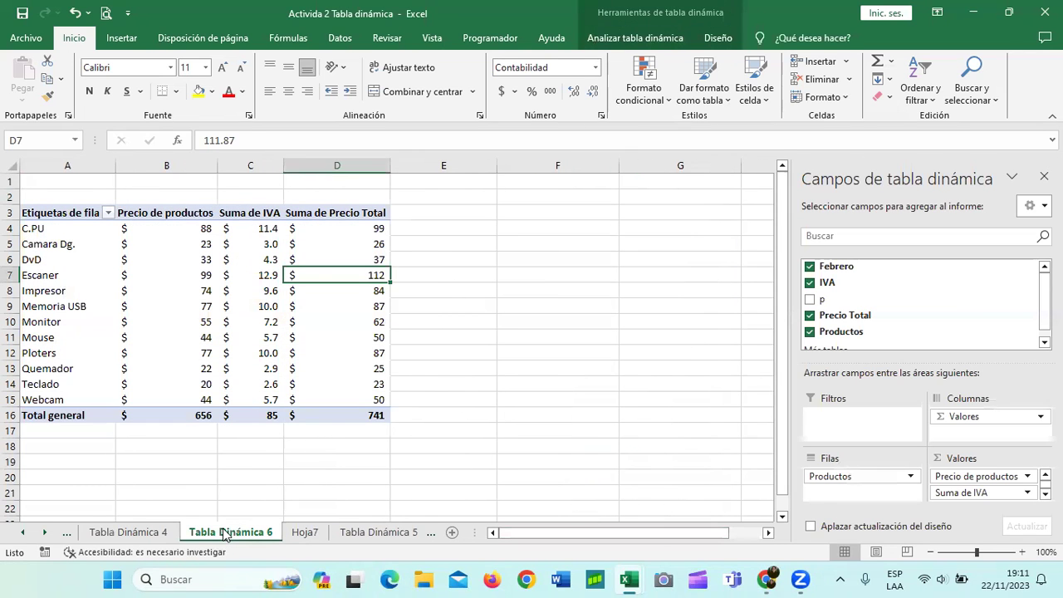
click(305, 243)
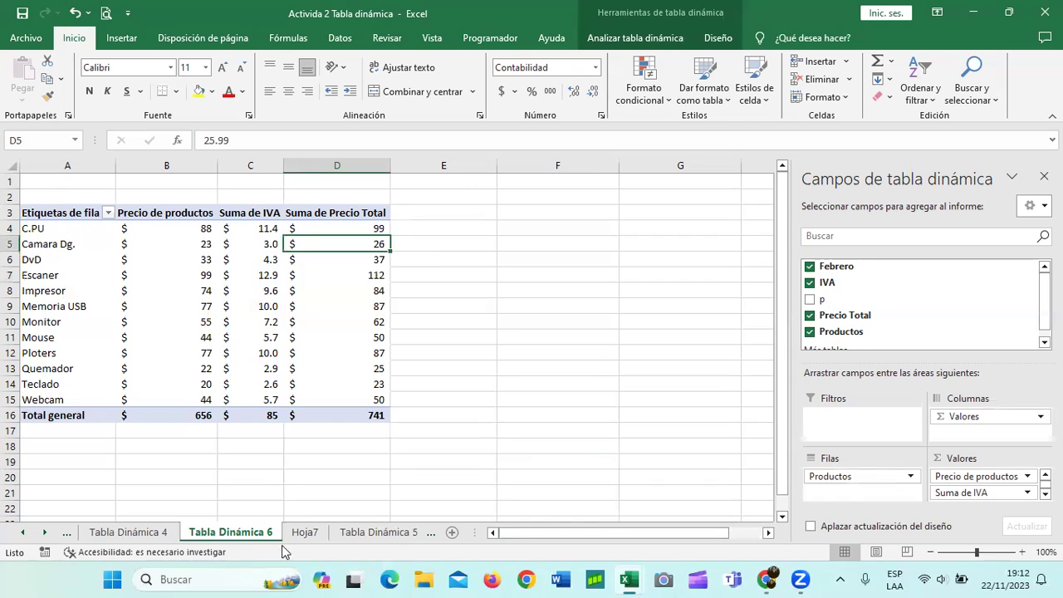
Step: Move from Hoja7 to the empty Tabla Dinámica 5 sheet
click(305, 532)
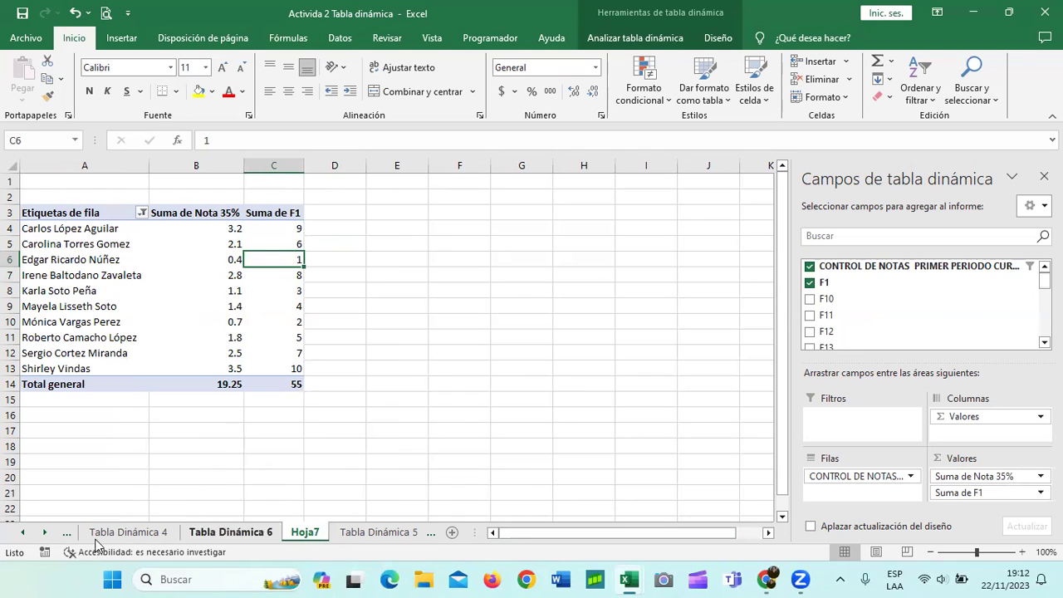
click(44, 533)
click(44, 533)
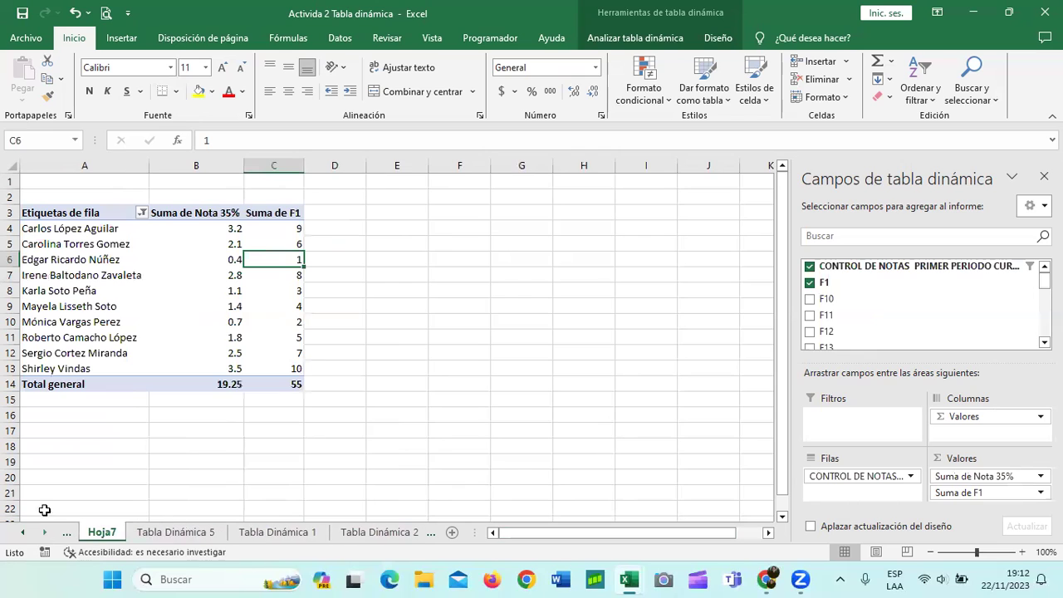
click(191, 533)
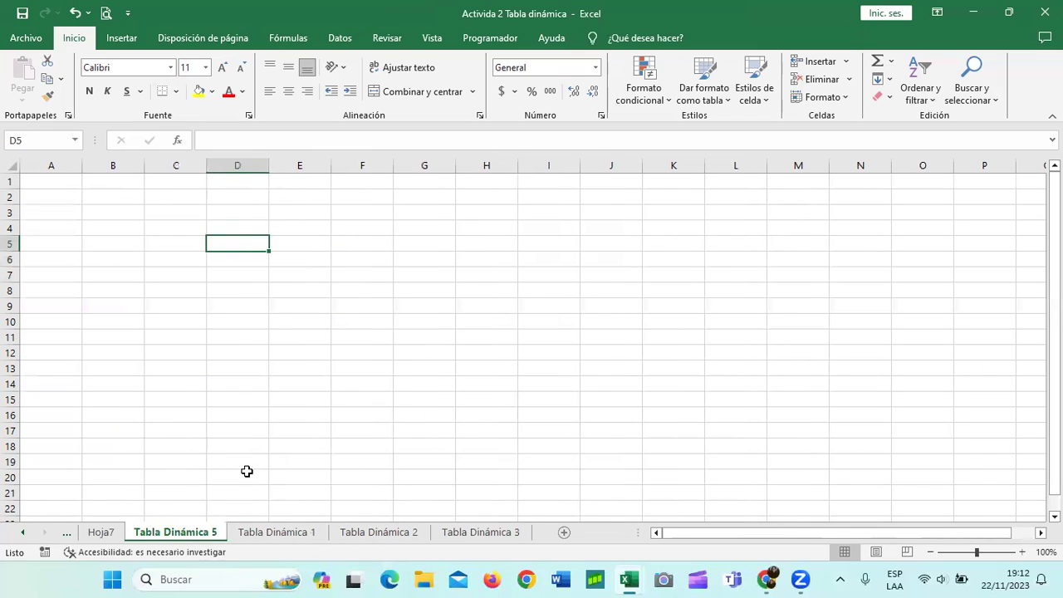
Step: Delete the empty Tabla Dinámica 5 sheet, then review the Puntaje-by-country pivot on Tabla Dinámica 3
right_click(191, 532)
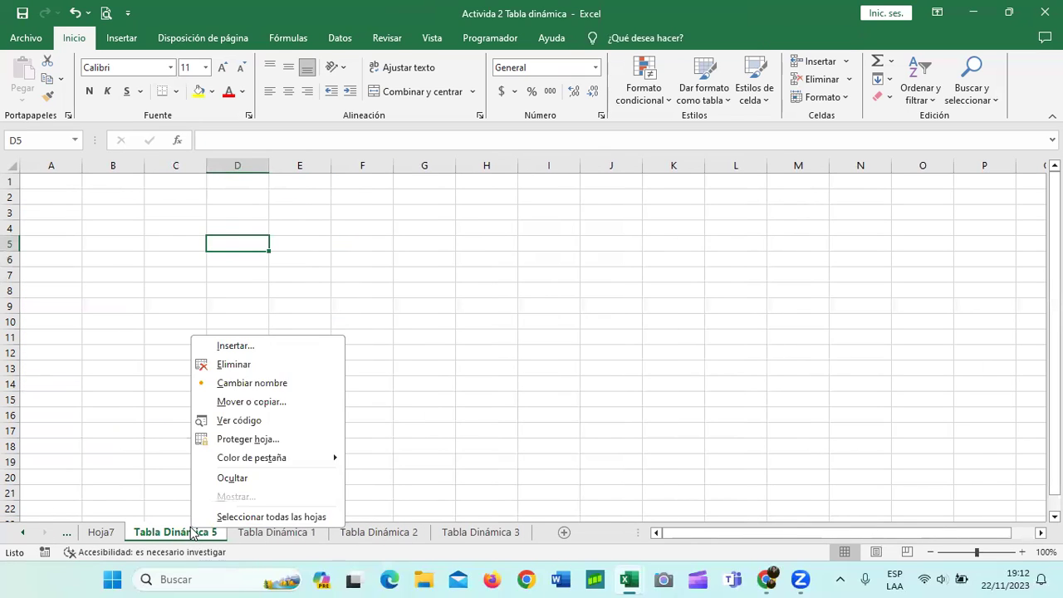
click(251, 365)
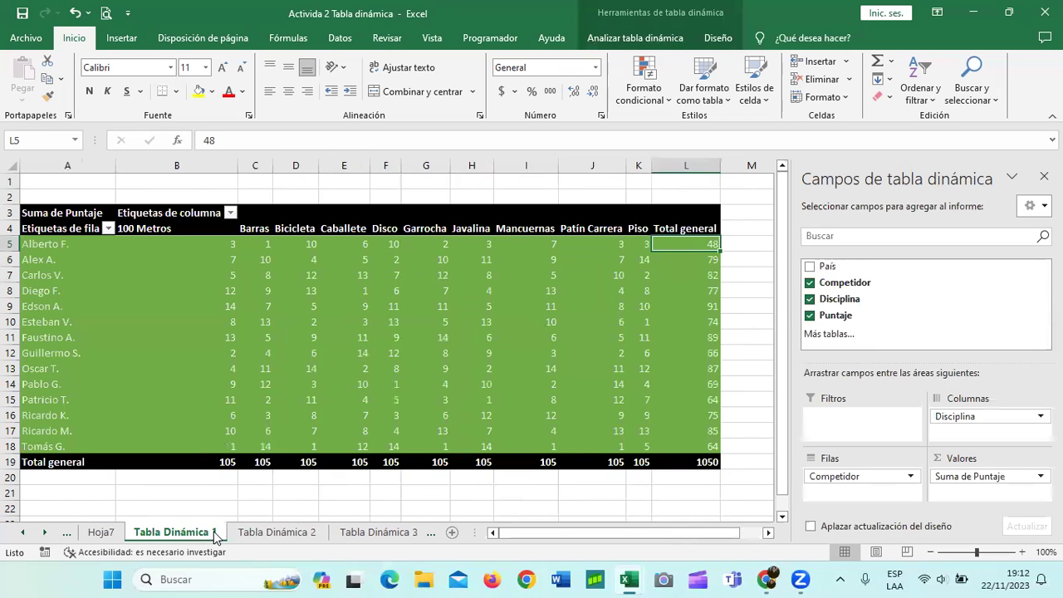
click(268, 535)
click(372, 538)
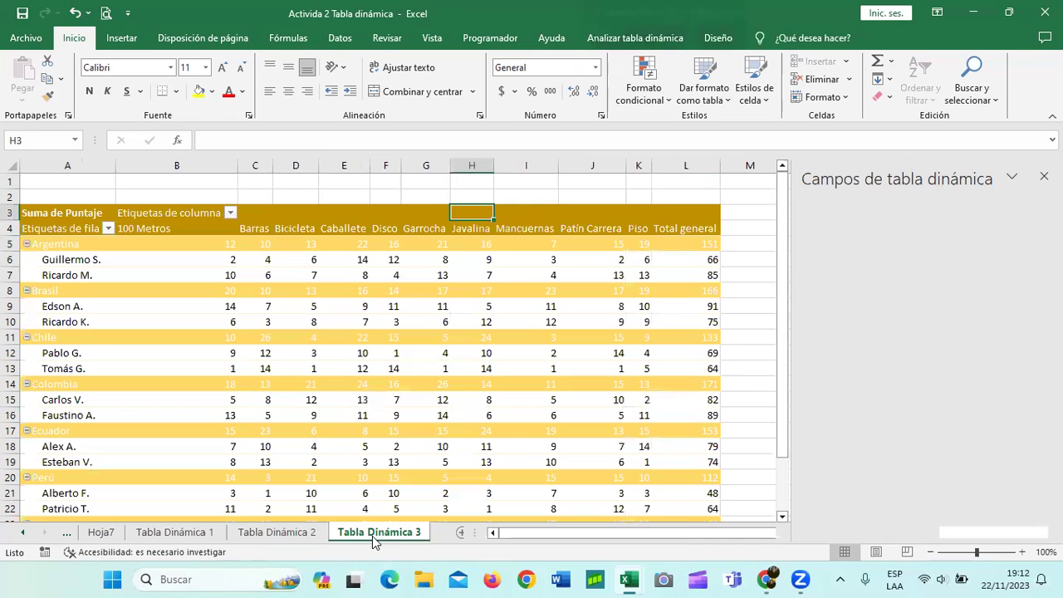
scroll(466, 399, down, 4)
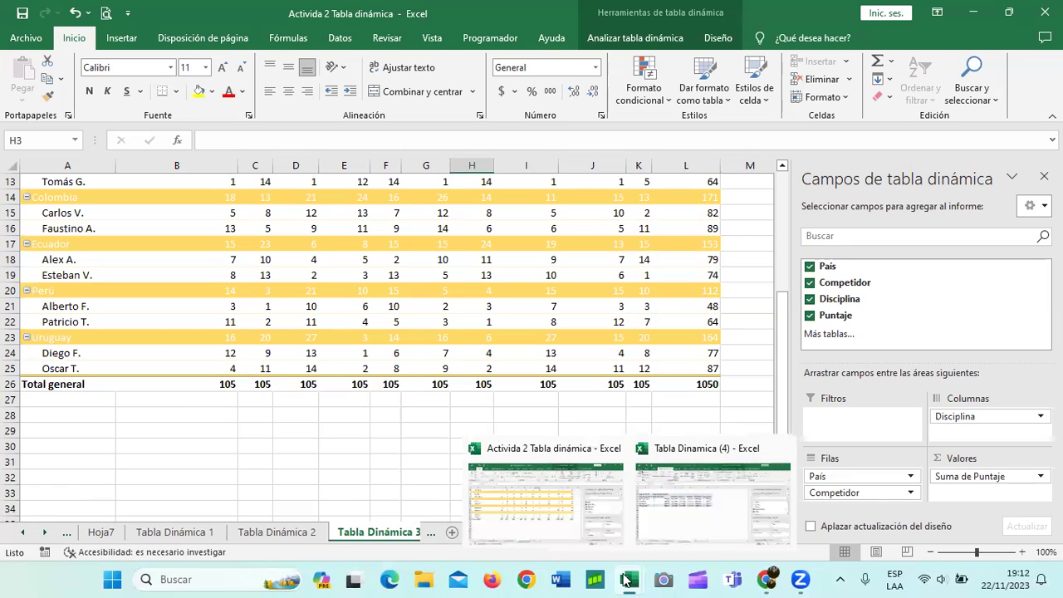
Step: Go to Tabla dinamica 1 in Tabla Dinamica (4), select a pivot value, and show Analizar tabla dinámica
click(680, 525)
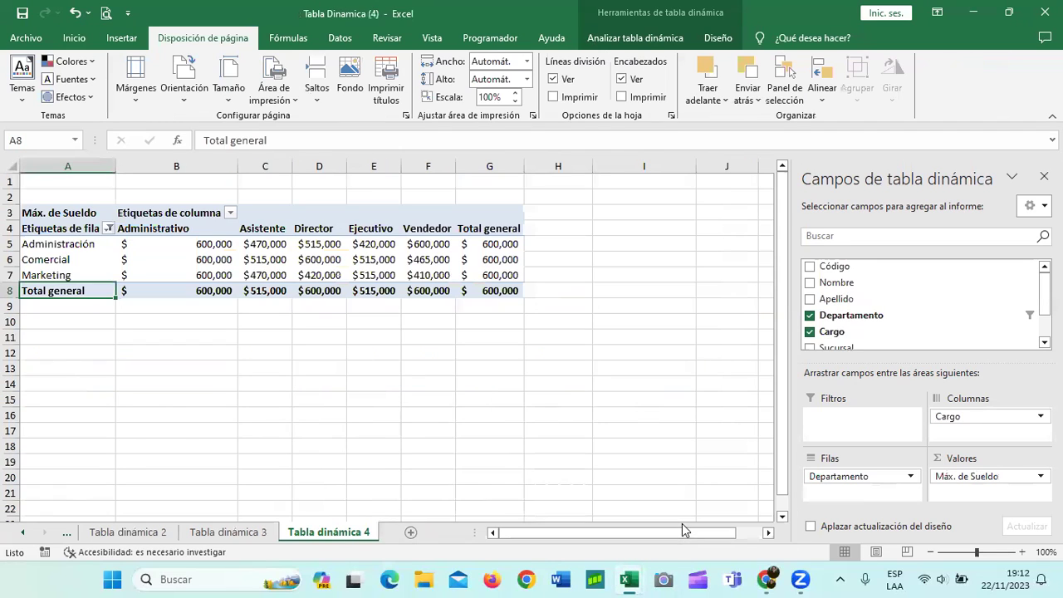
click(21, 532)
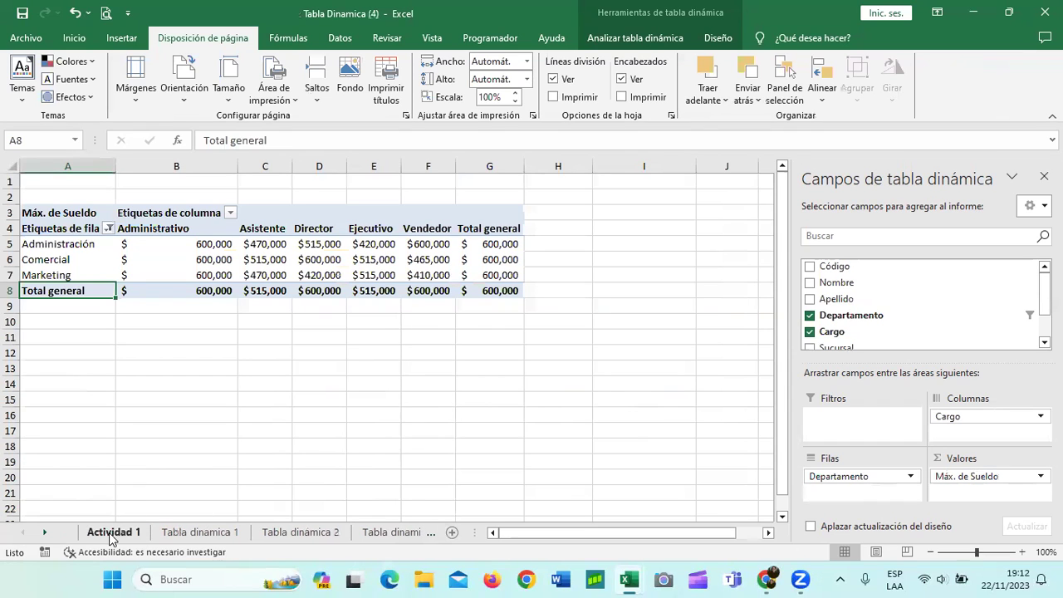
click(188, 534)
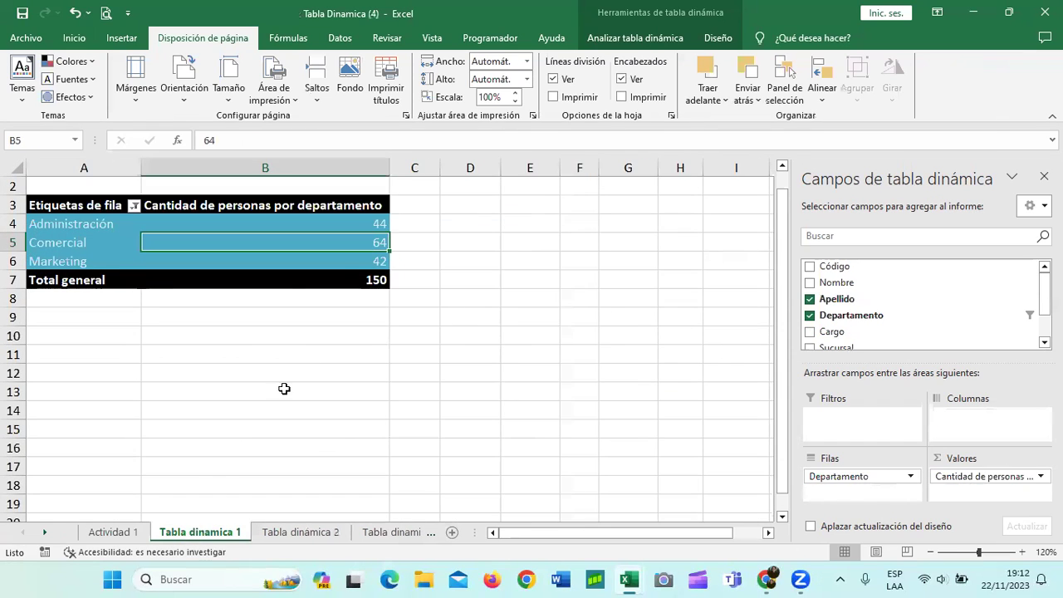
click(481, 336)
click(266, 258)
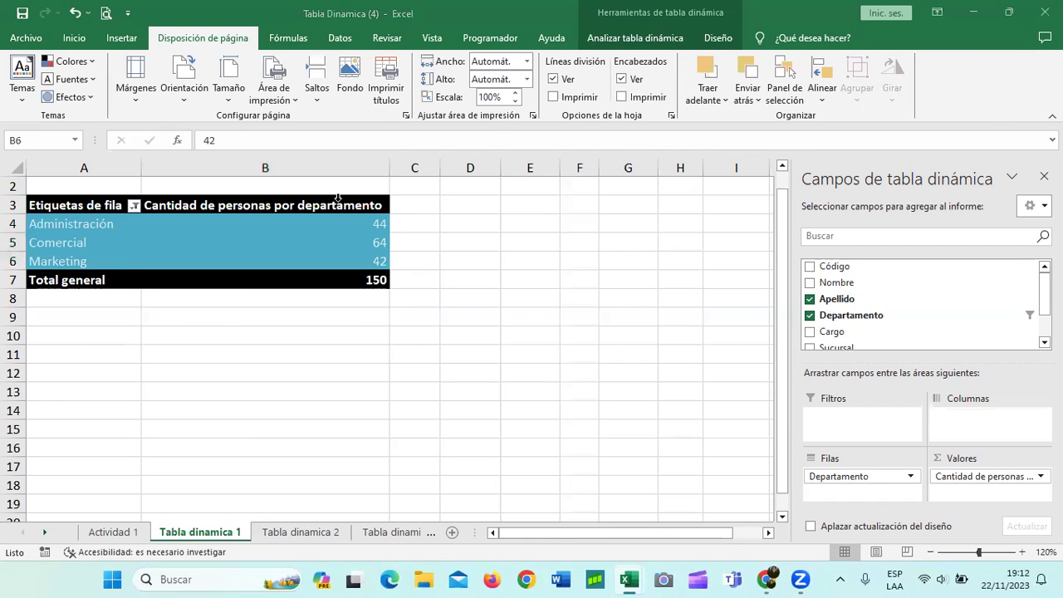
click(637, 41)
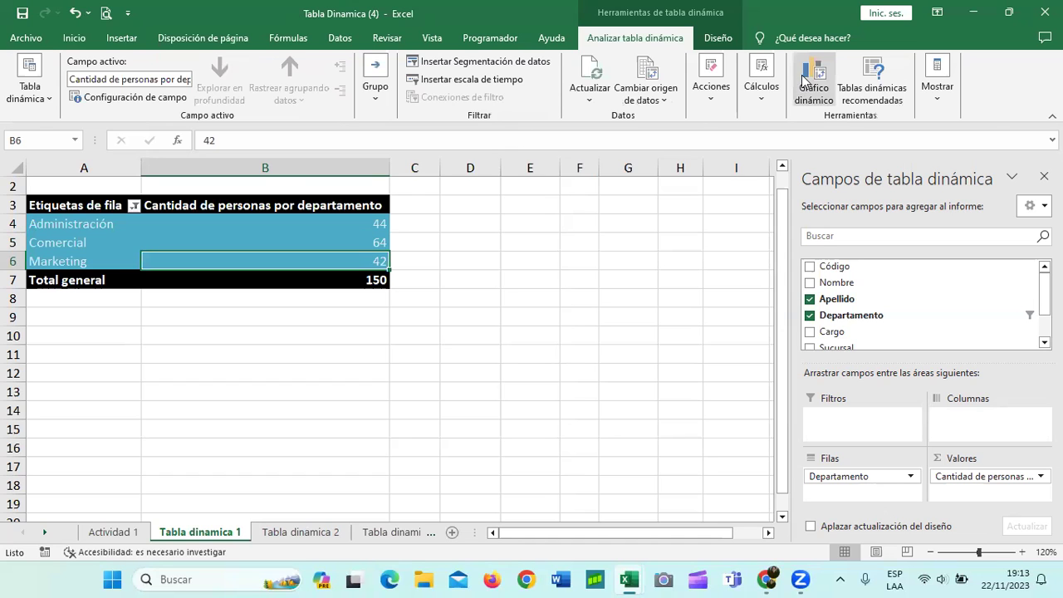
Step: Glance at the Diseño options, then start a Gráfico dinámico from the department headcount pivot
click(719, 38)
click(666, 39)
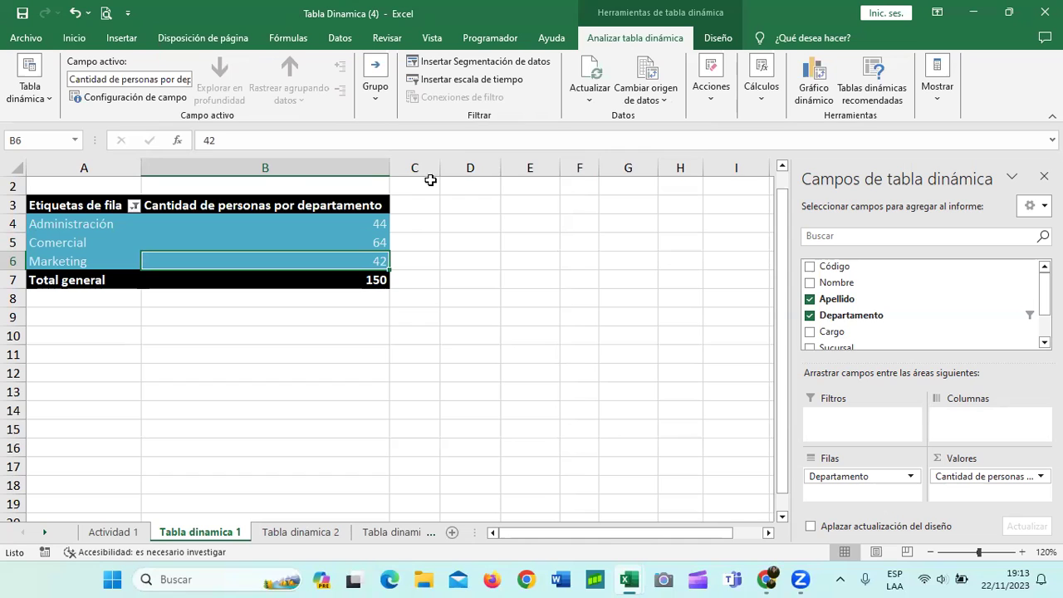
click(809, 81)
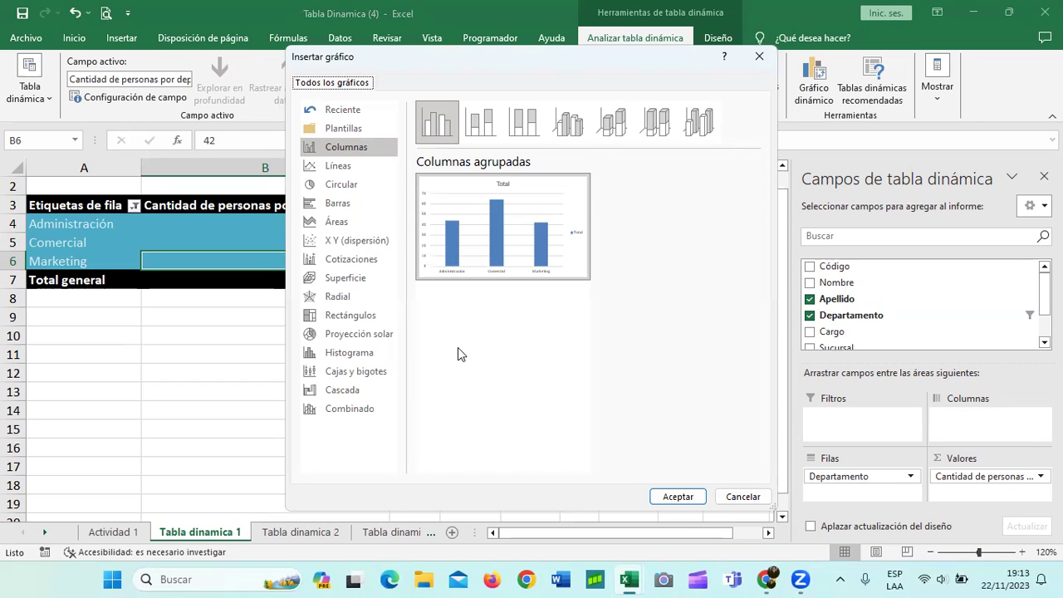
mouse_move(454, 274)
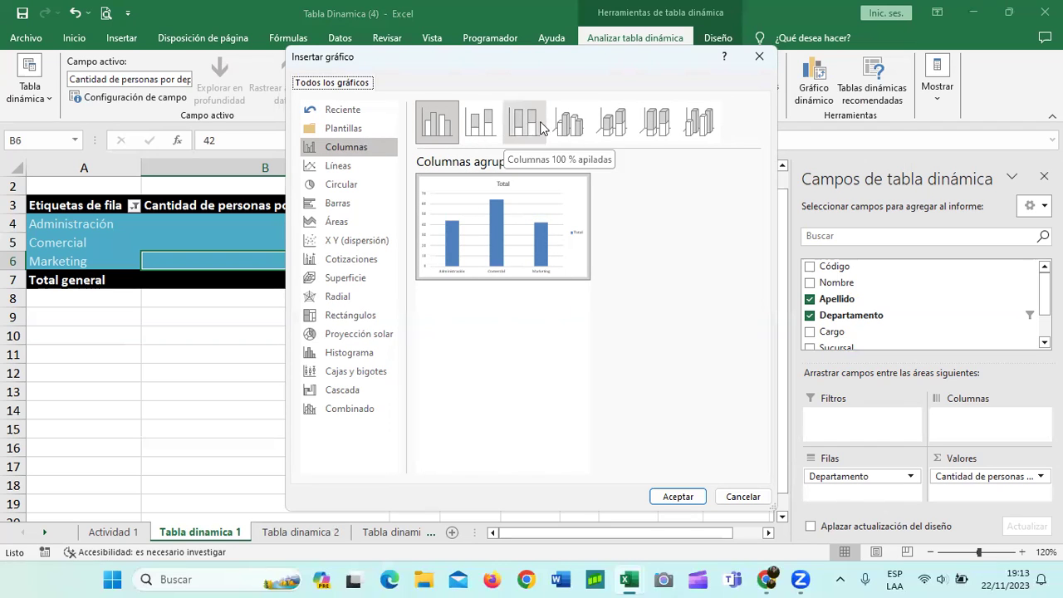
click(694, 122)
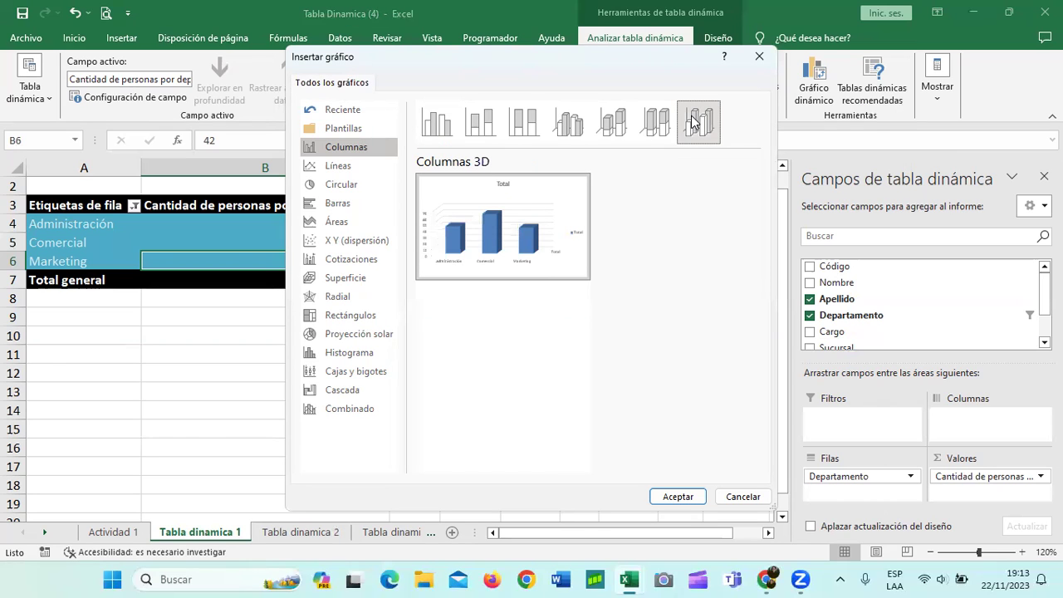
click(655, 124)
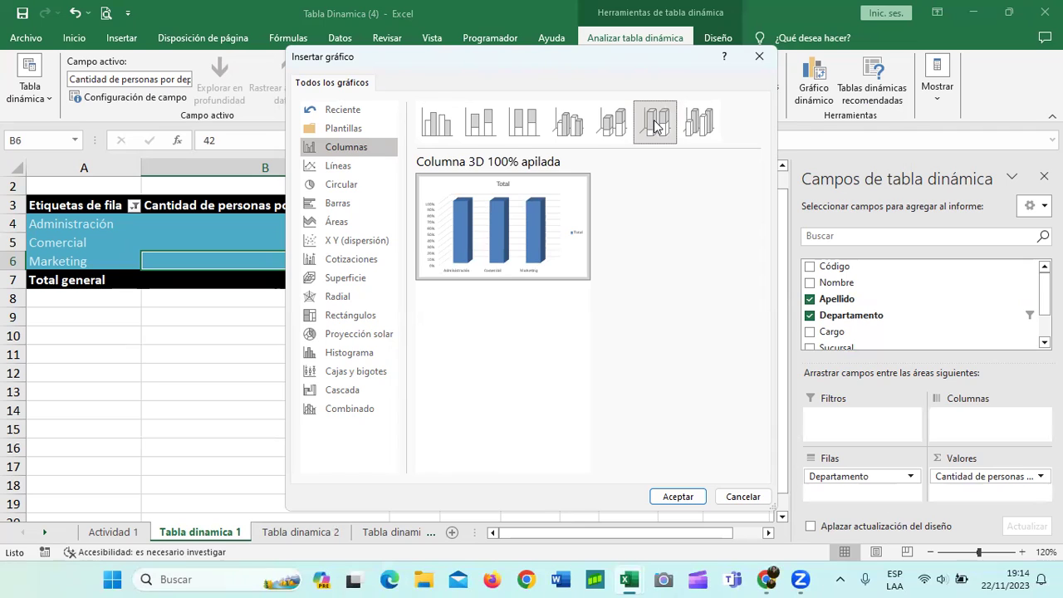
click(611, 131)
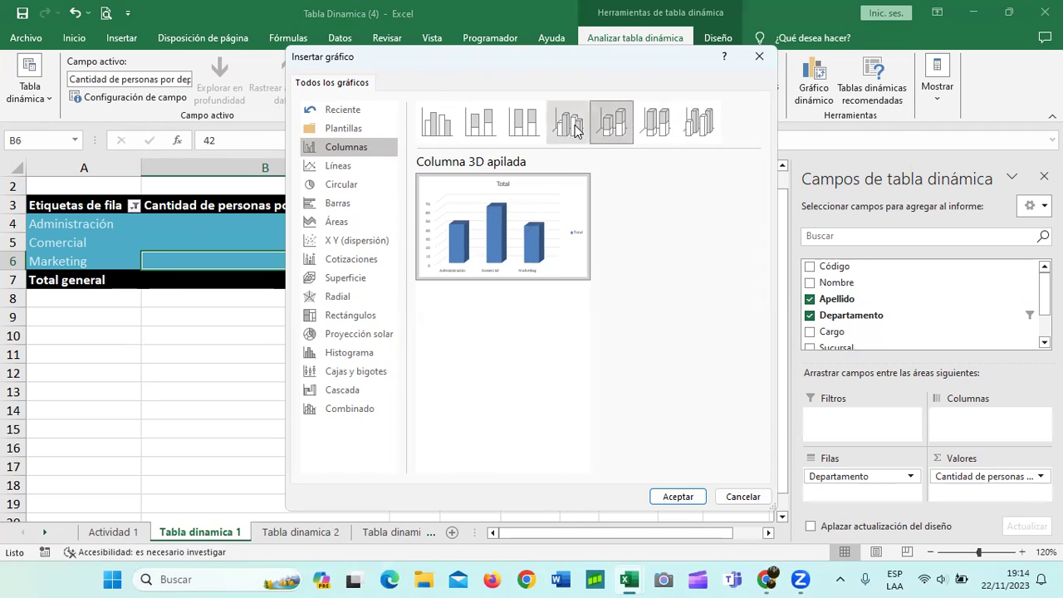
click(572, 125)
click(524, 126)
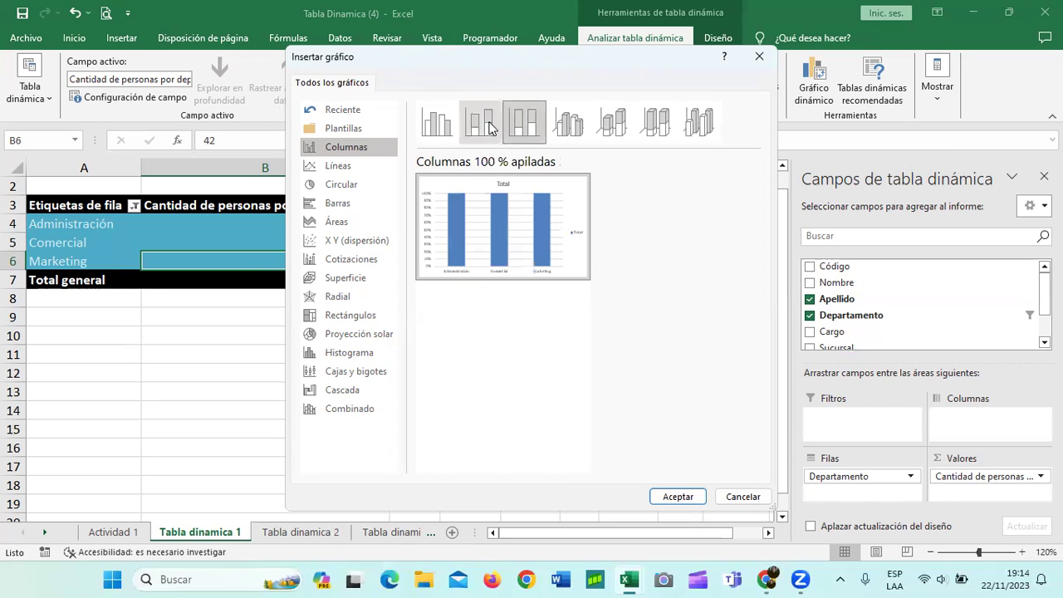
click(485, 127)
click(438, 124)
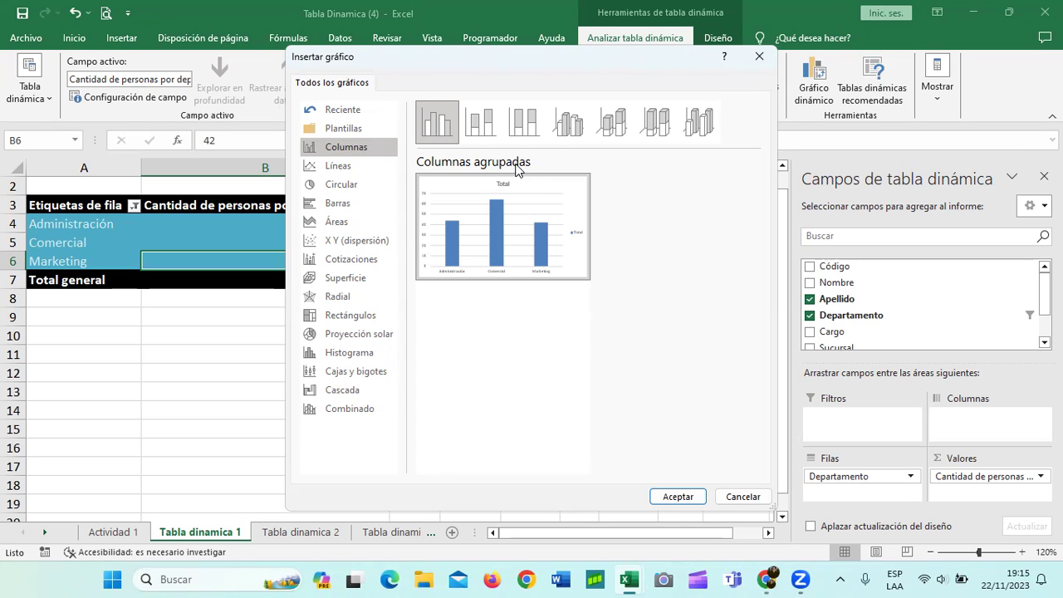
Step: Preview the 3D, stacked, 100% stacked and marker line charts, then switch to the Circular category
mouse_move(517, 185)
click(352, 168)
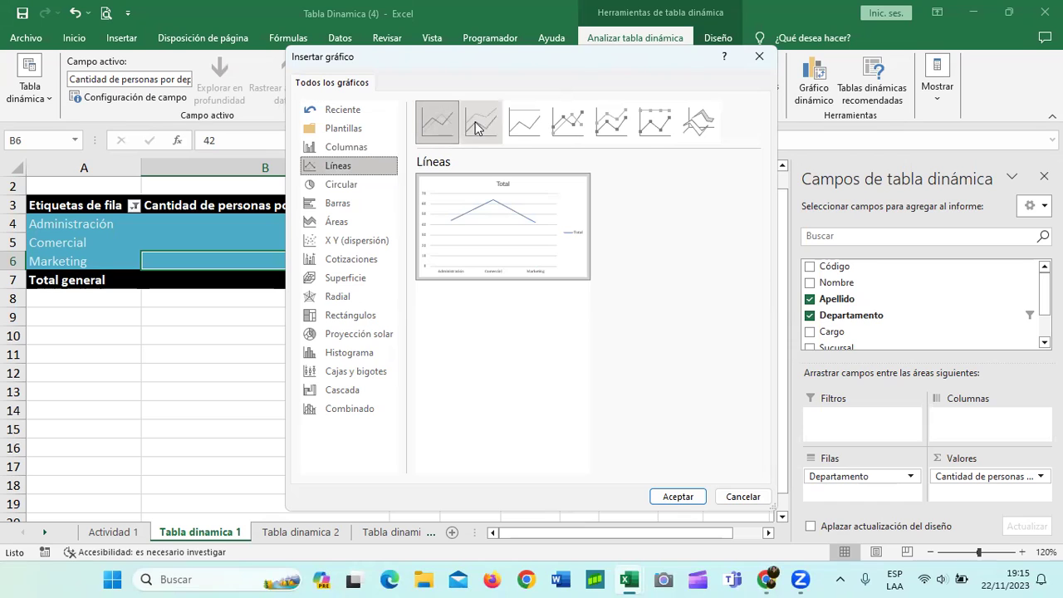
click(698, 122)
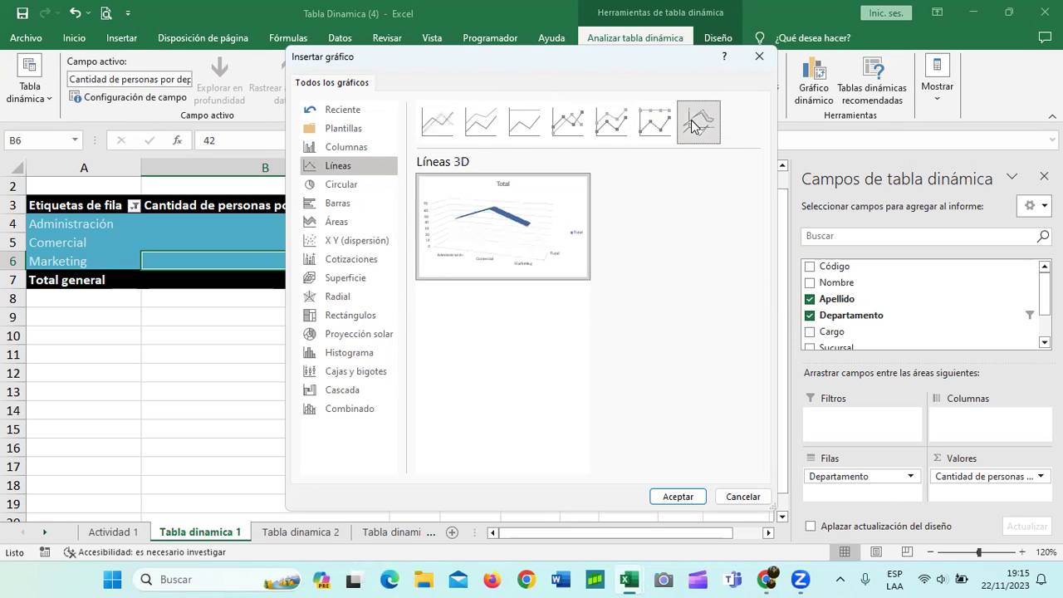
click(654, 125)
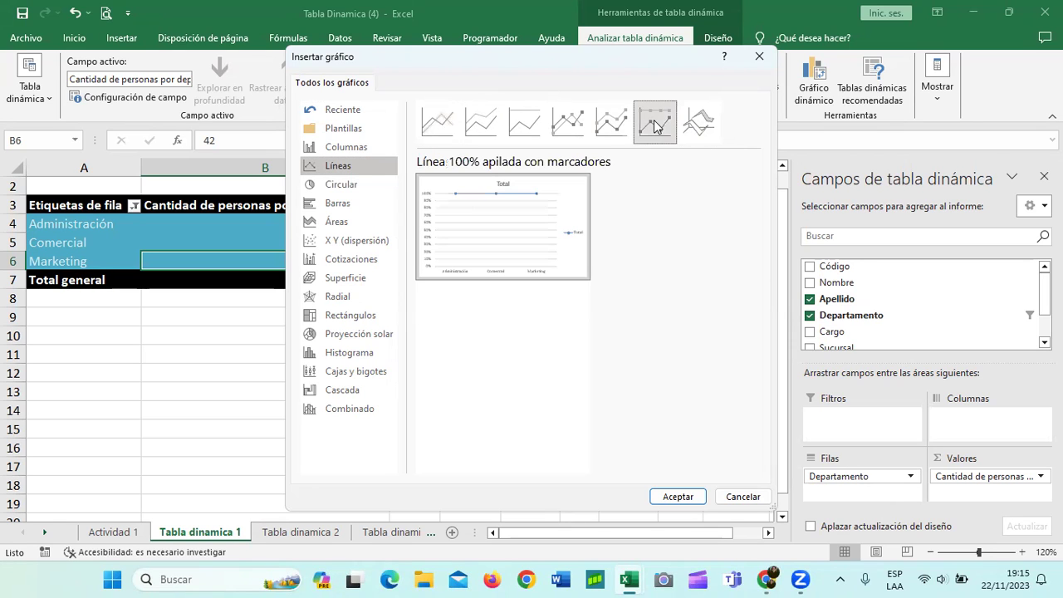
click(609, 126)
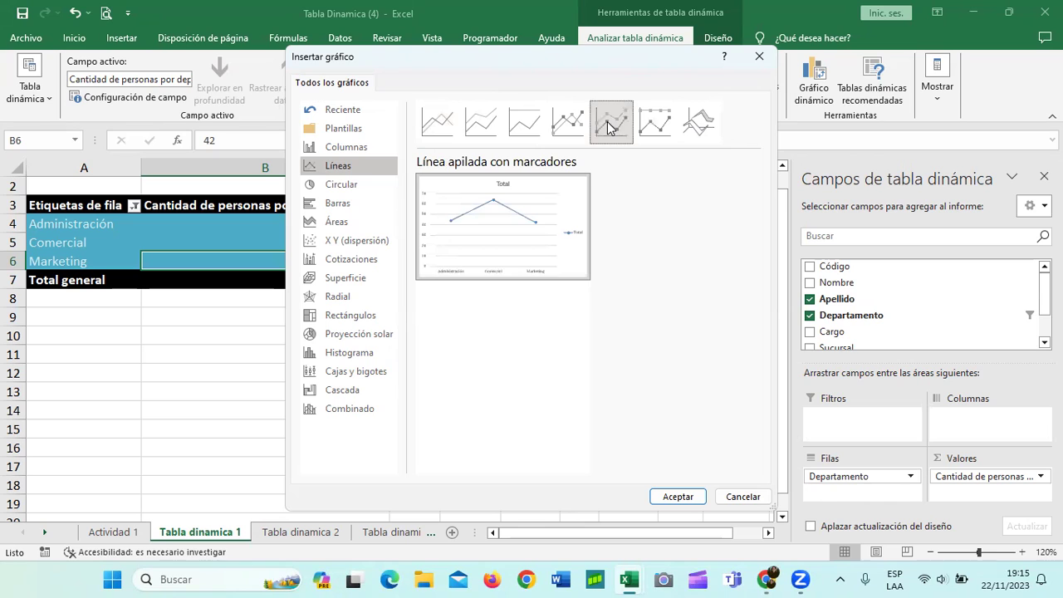
click(564, 125)
click(523, 124)
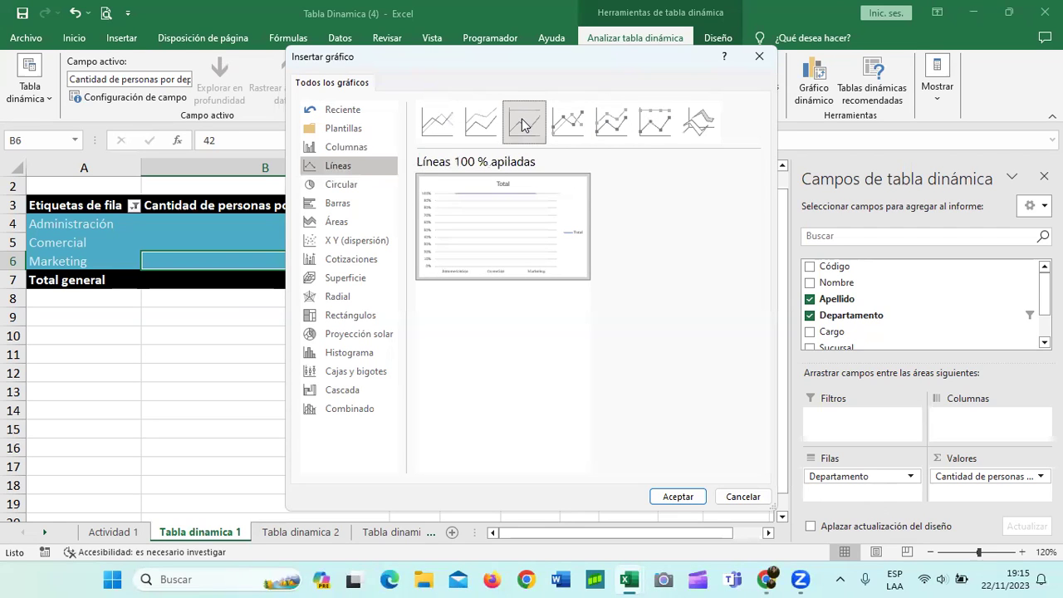
click(484, 125)
click(375, 185)
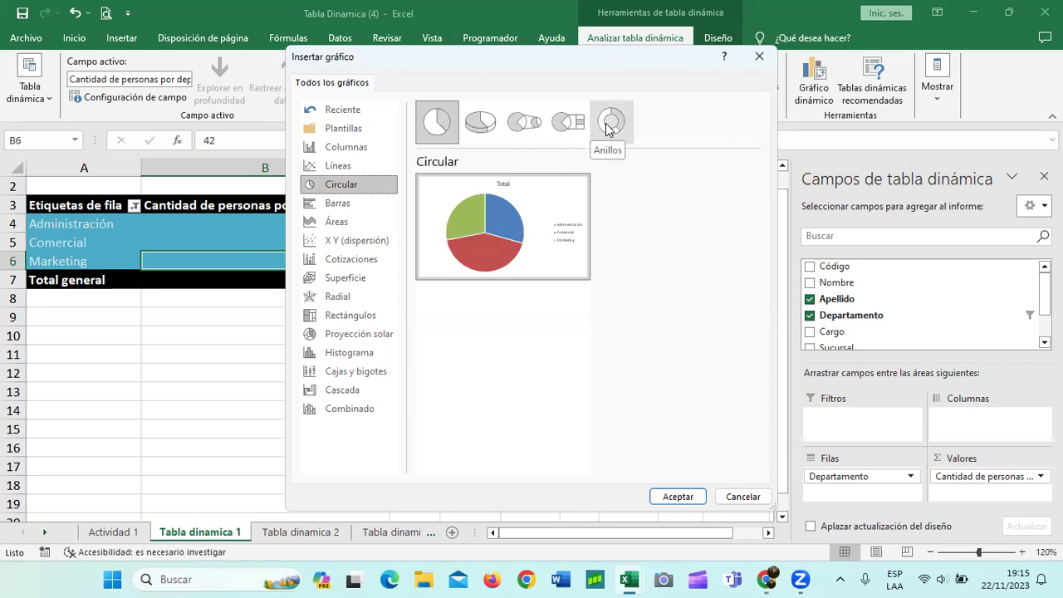
Step: Preview the department counts as stacked, 100% stacked and the three 3D bar chart variants
click(375, 208)
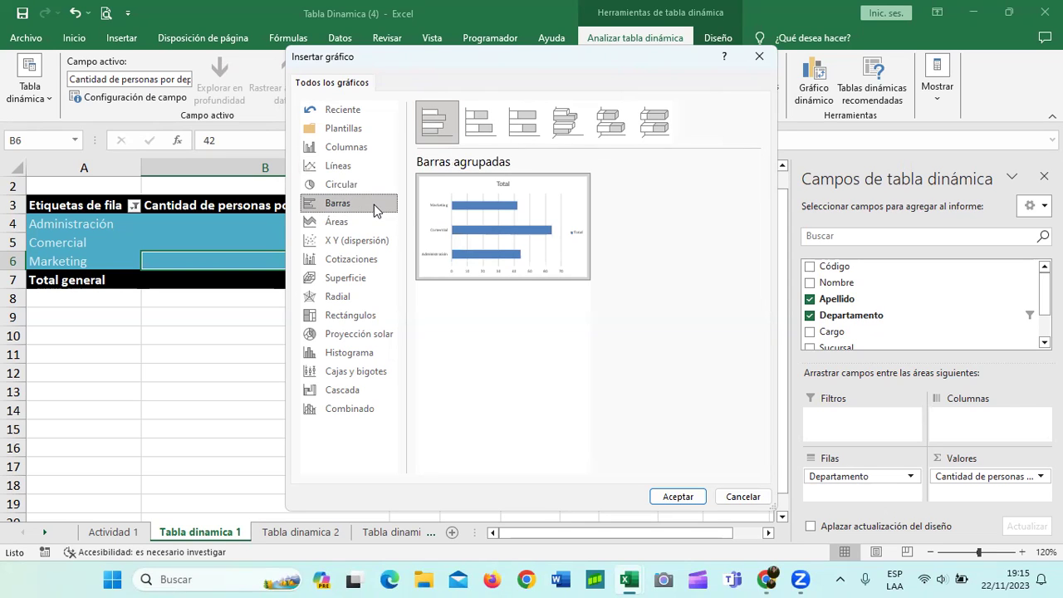
click(478, 125)
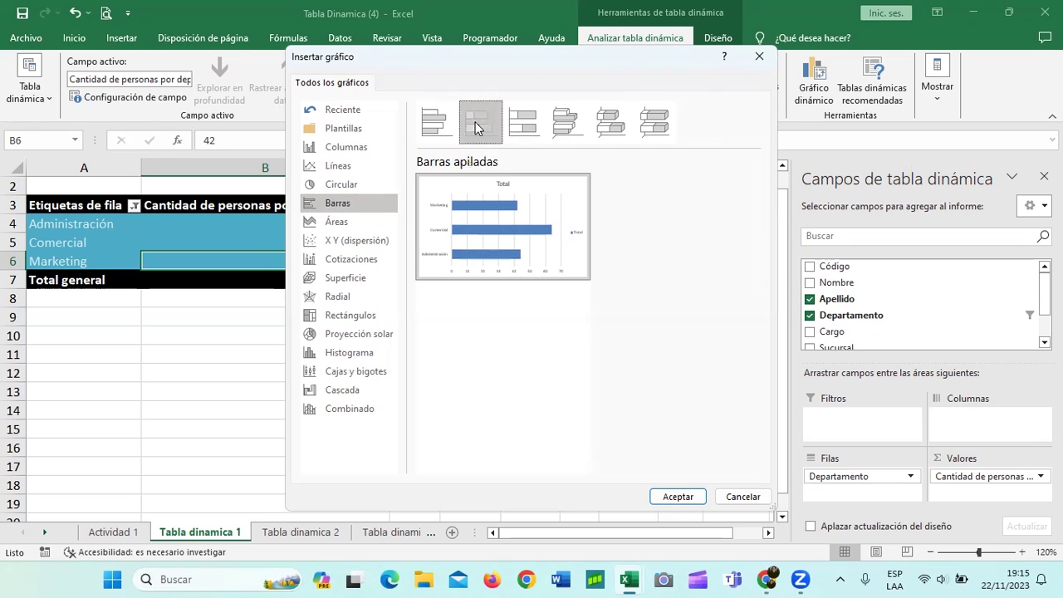
click(523, 126)
click(566, 125)
click(625, 126)
click(661, 125)
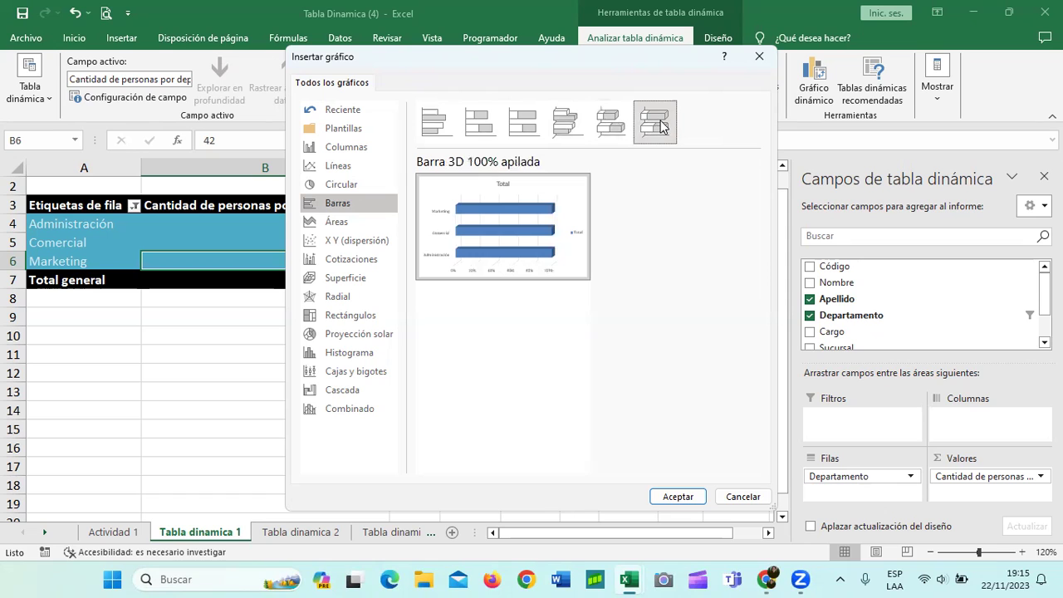
Step: Preview the stacked, 100% stacked and 3D area variants, ending on 3D 100% stacked area
click(351, 224)
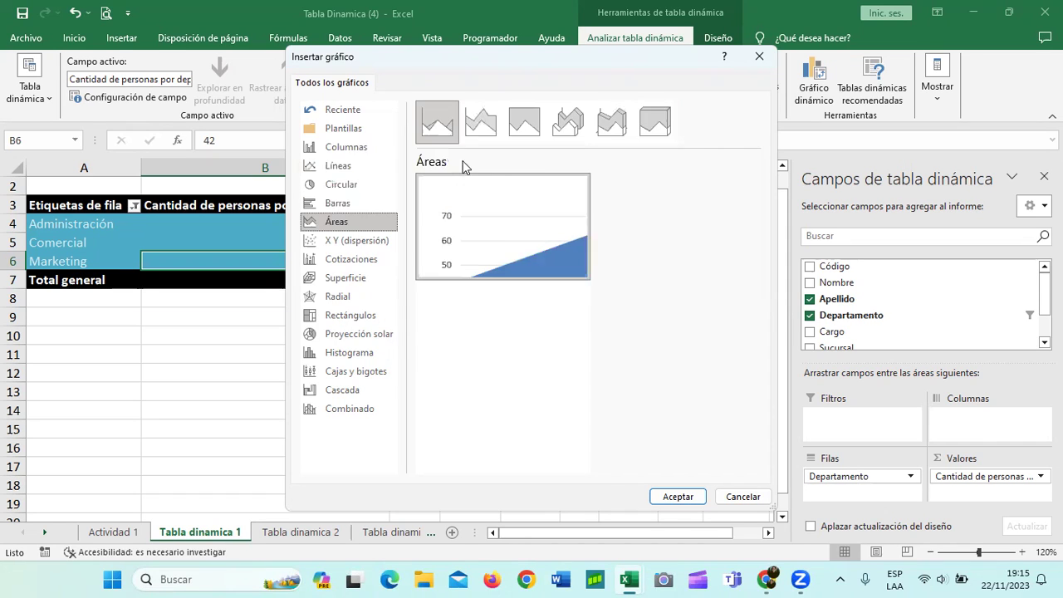
click(481, 124)
click(528, 124)
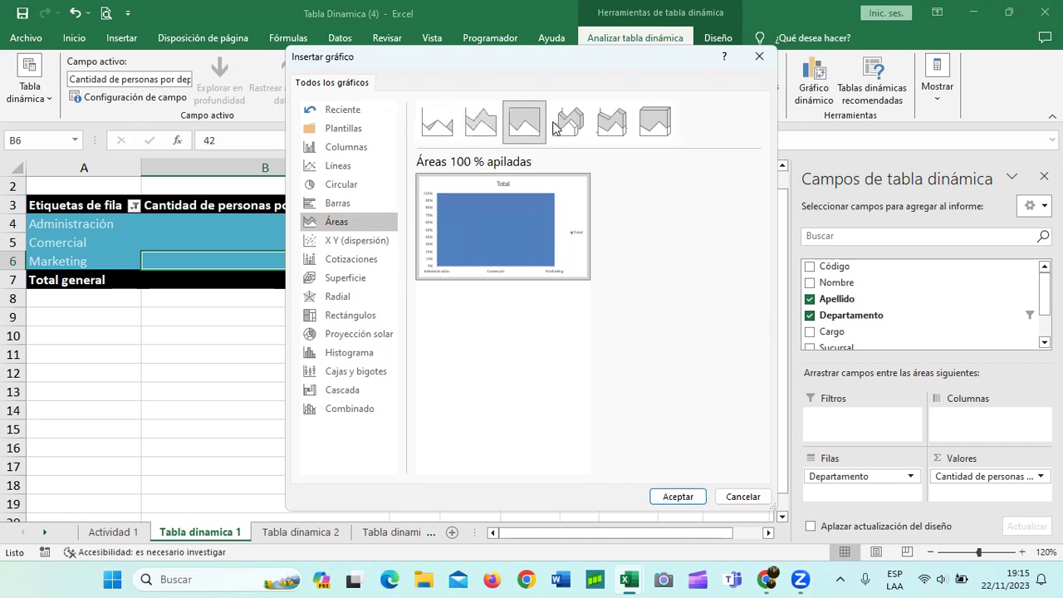
click(570, 124)
click(607, 127)
click(655, 126)
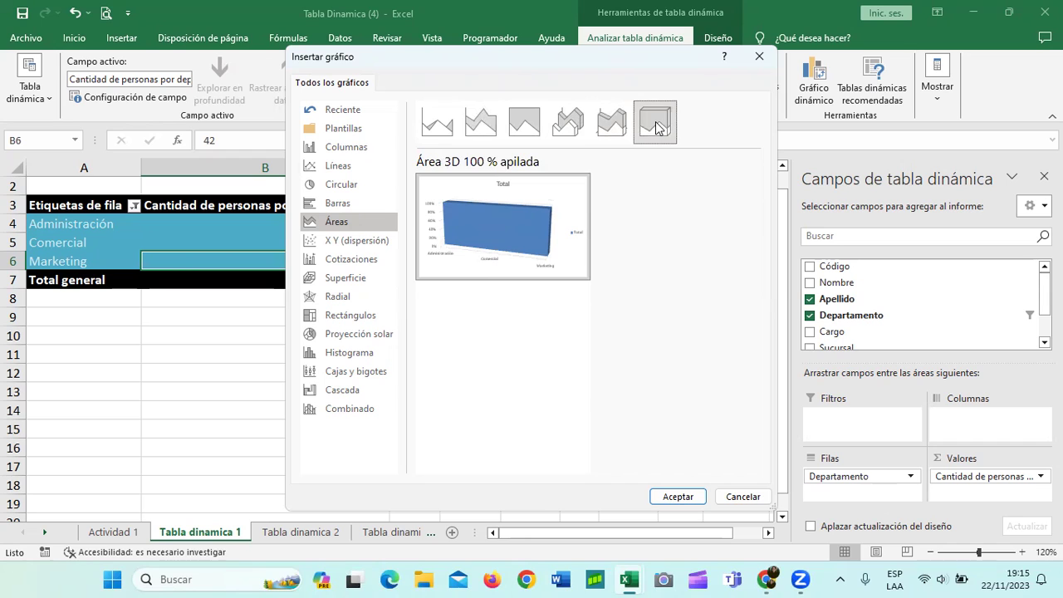
Step: Try the smooth-line and plain scatter subtypes, then the Burbuja 3D and Burbuja charts
click(346, 242)
click(478, 125)
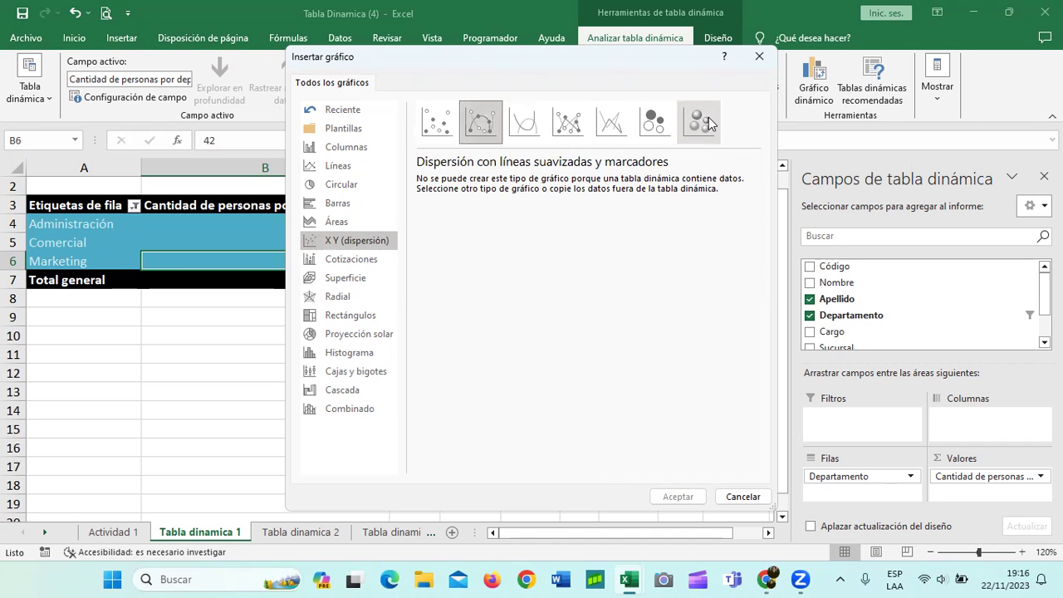
click(436, 122)
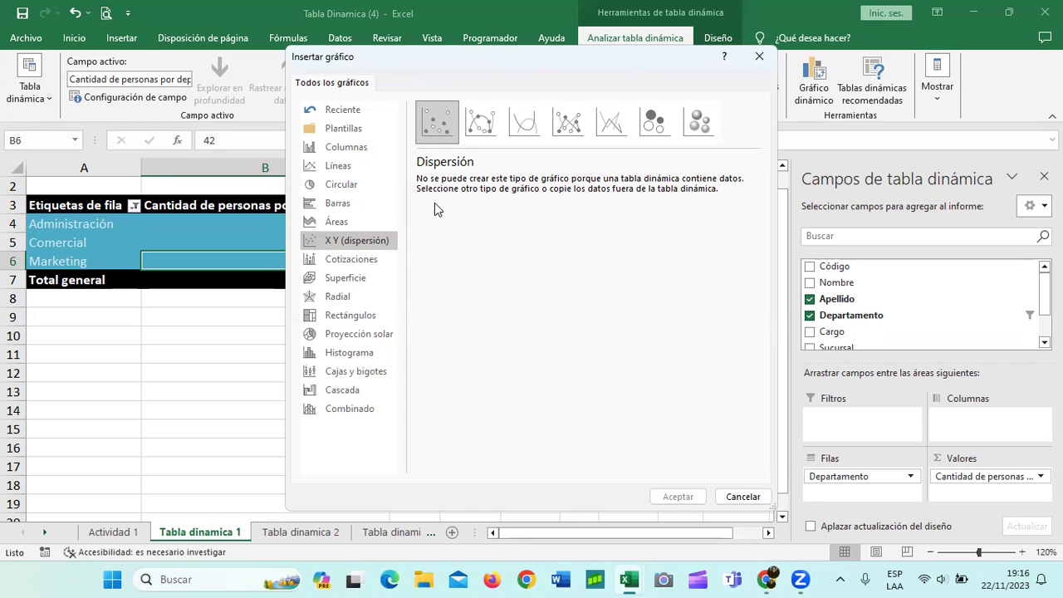
click(697, 122)
click(663, 124)
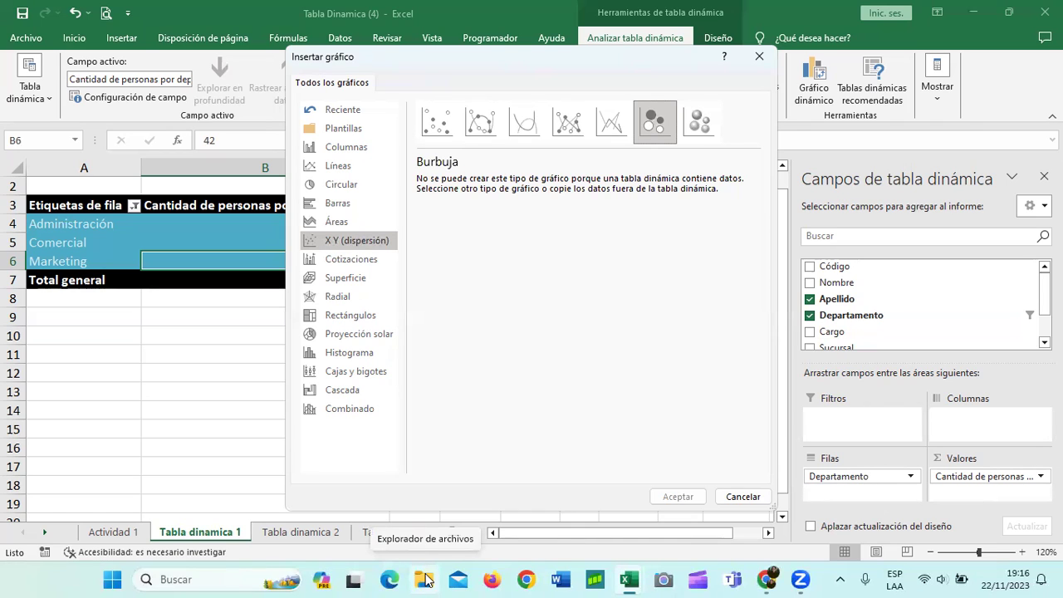
Step: Preview the open-high-low-close and volume-based stock chart variants
click(377, 264)
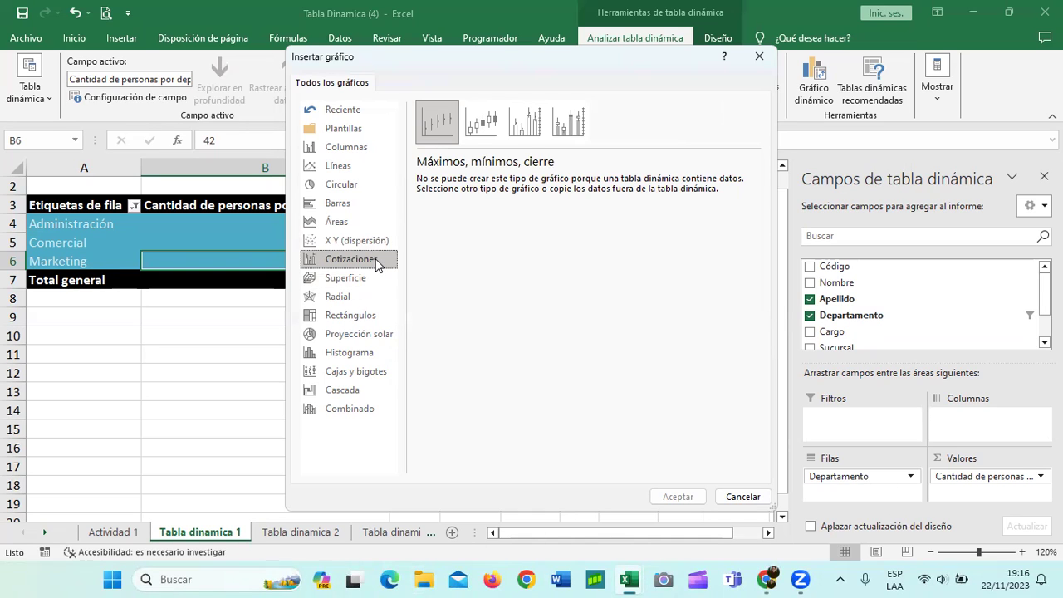
click(479, 126)
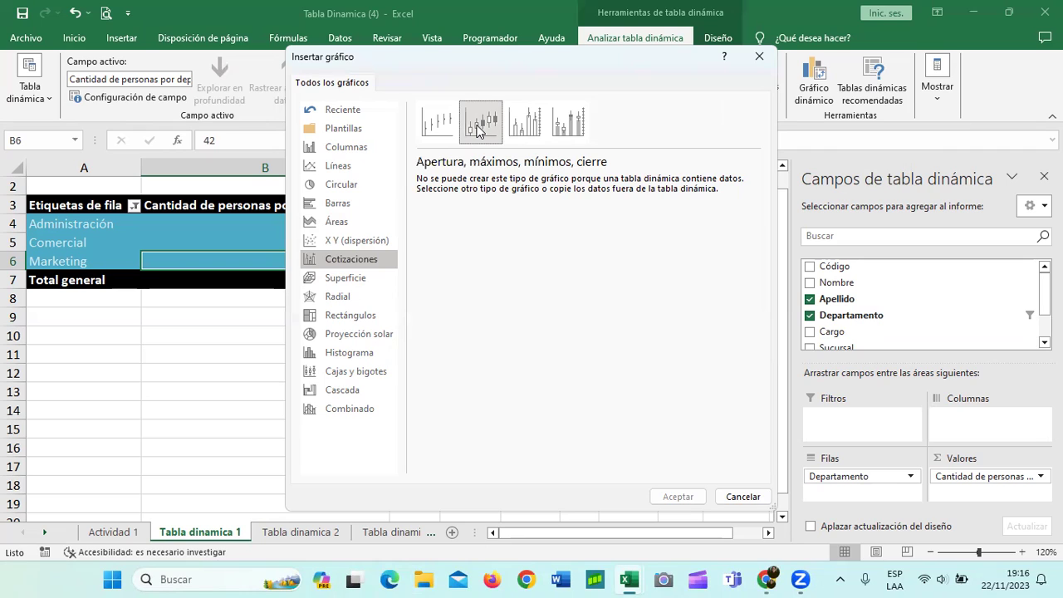
click(525, 125)
click(570, 124)
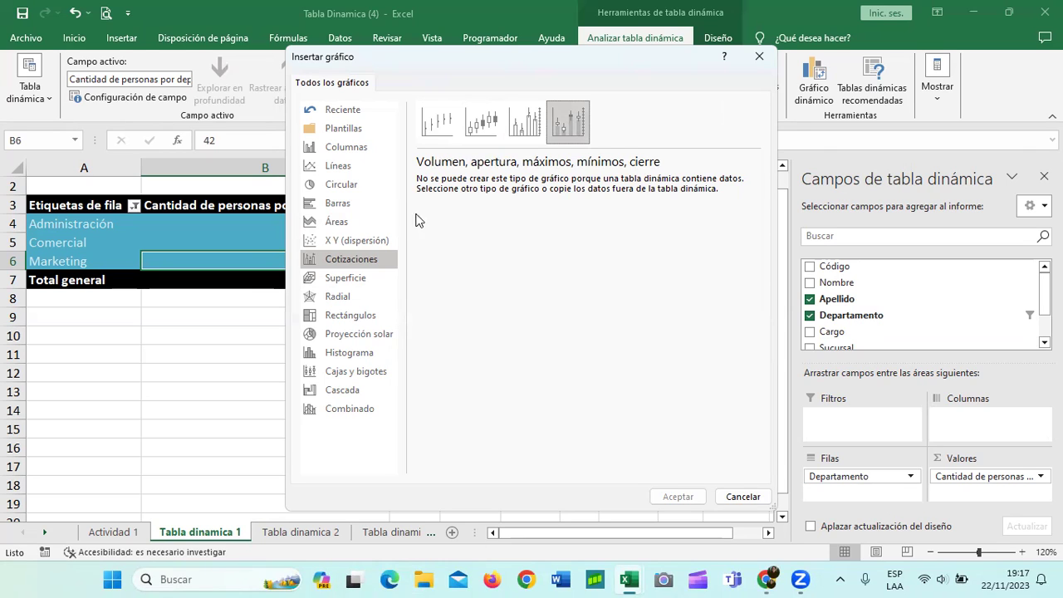
click(378, 243)
click(371, 260)
Step: Preview the wireframe 3D surface, contour and wireframe contour charts
click(365, 278)
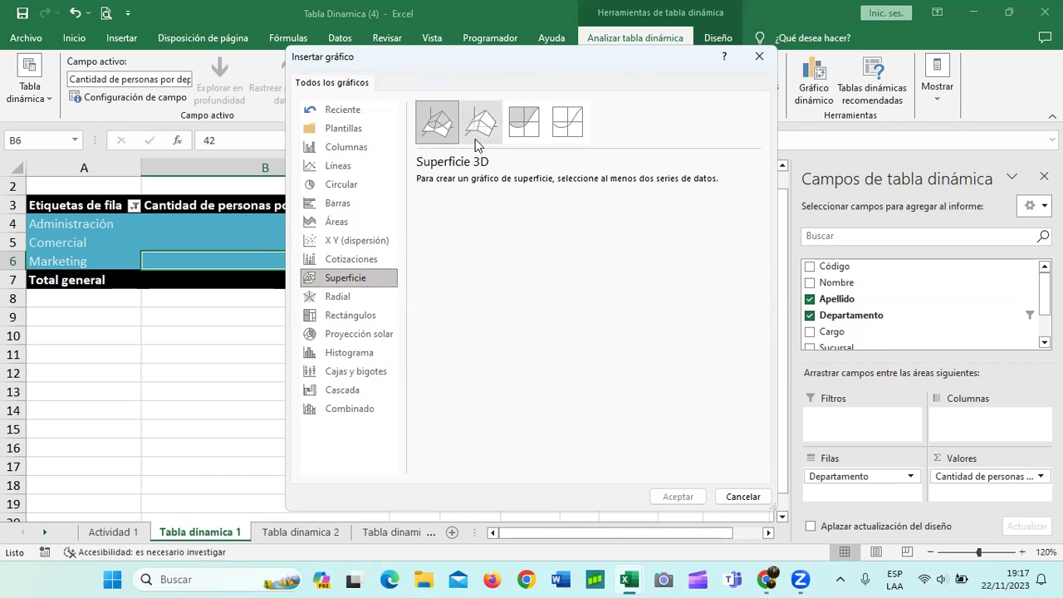
click(479, 145)
click(520, 133)
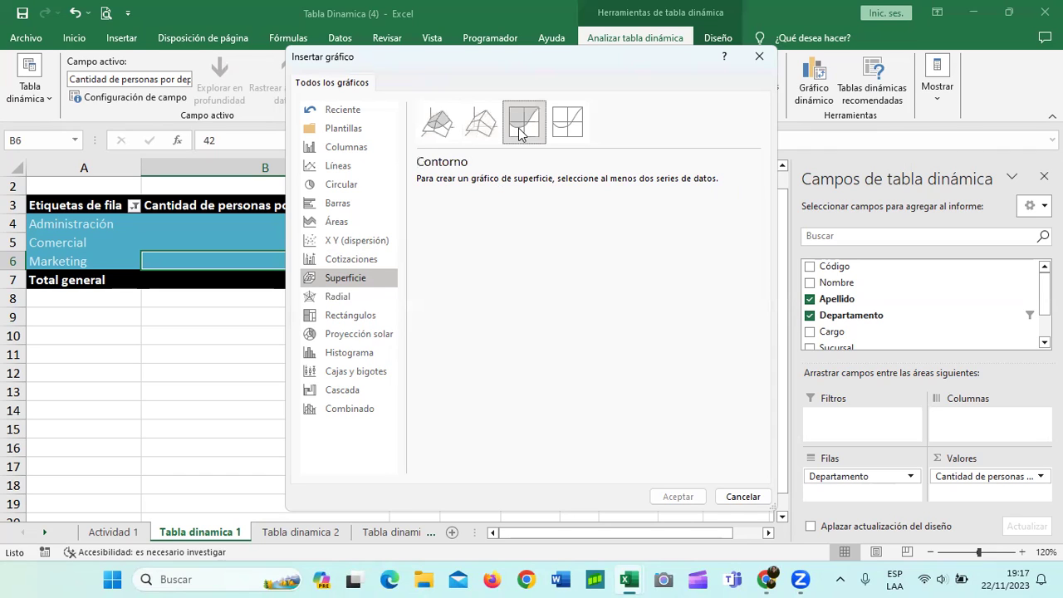
click(581, 125)
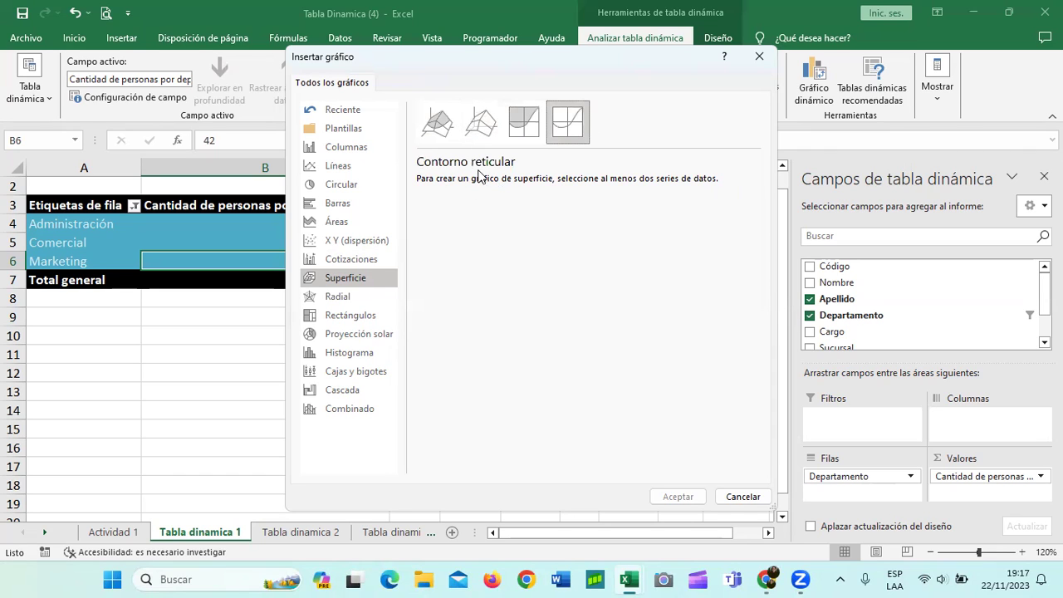
Step: Compare Radial relleno and Radial con marcadores, ending on the plain Radial chart
click(380, 299)
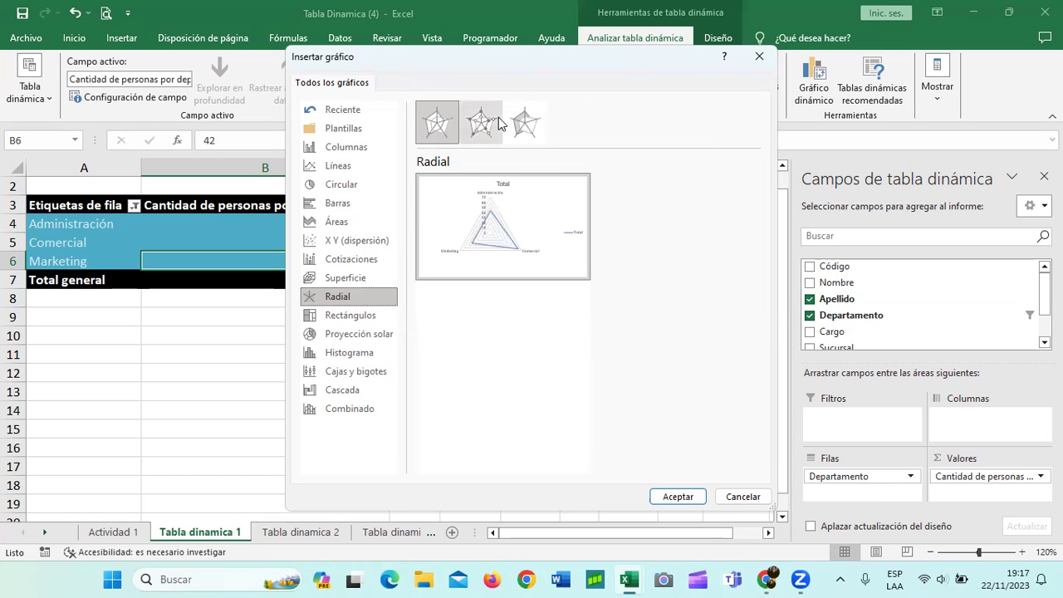
click(527, 124)
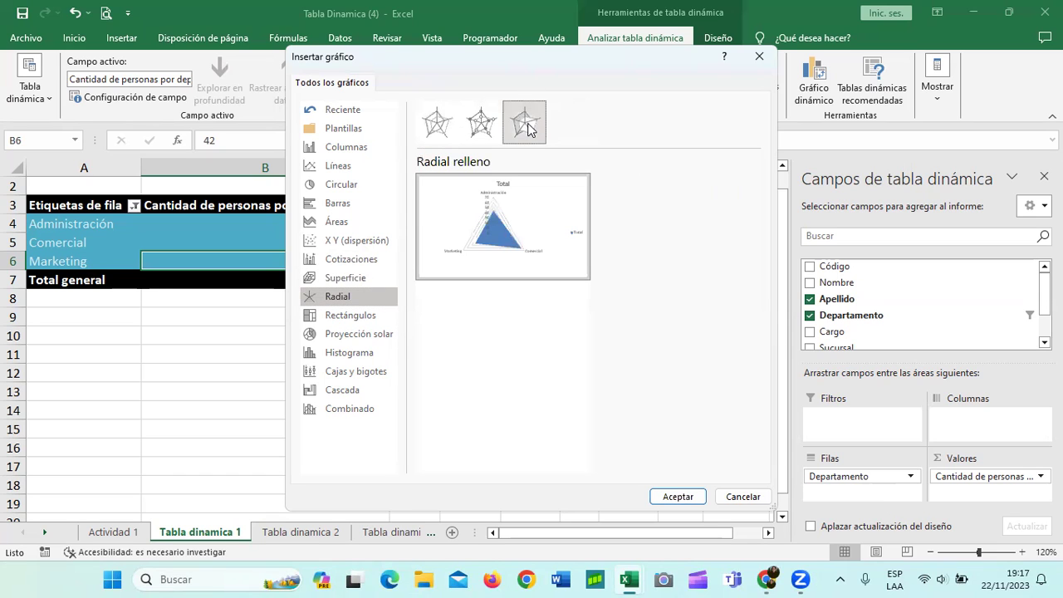
click(481, 123)
click(440, 125)
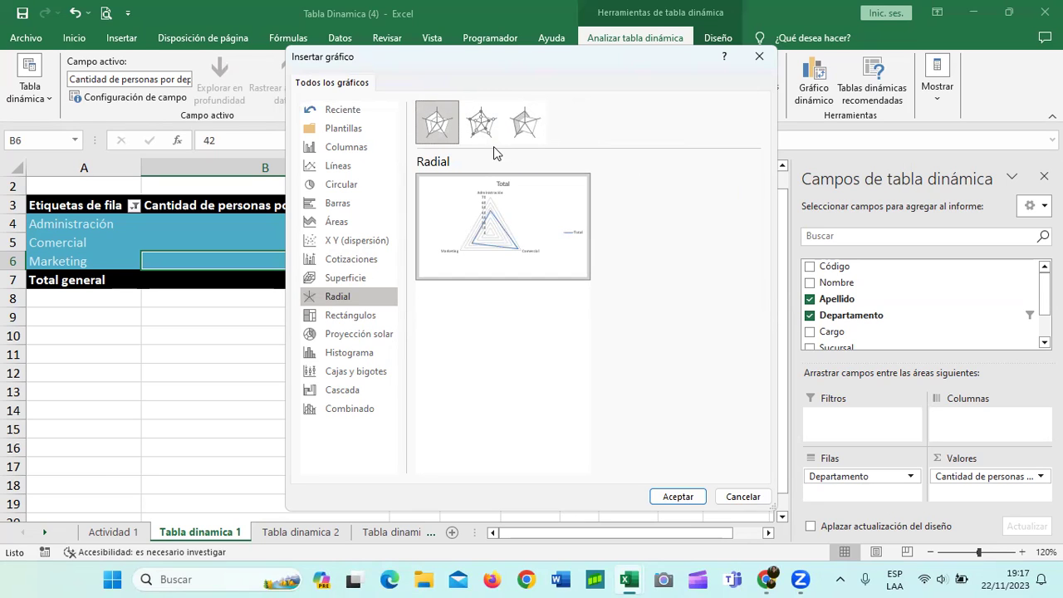
Step: Check Rectángulos, Proyección solar, Histograma, Cajas y bigotes and Cascada, then open Combinado
click(363, 322)
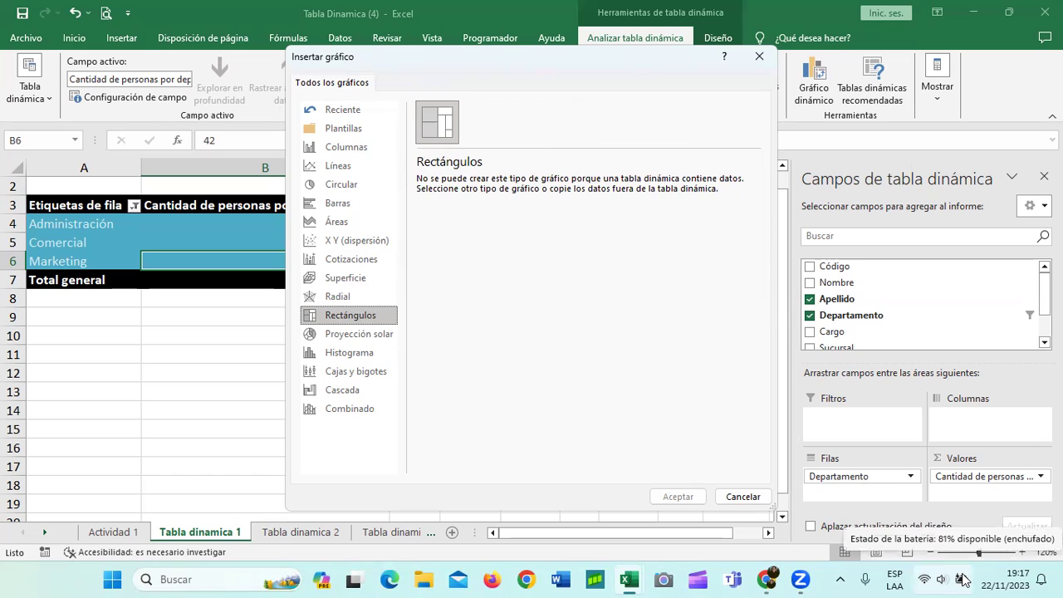
click(343, 336)
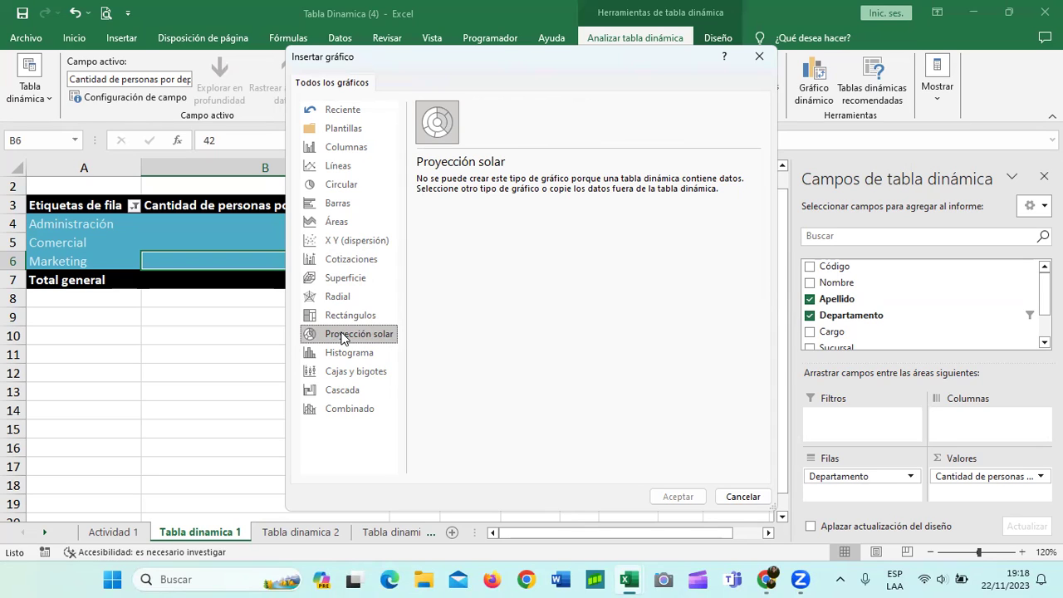
click(349, 356)
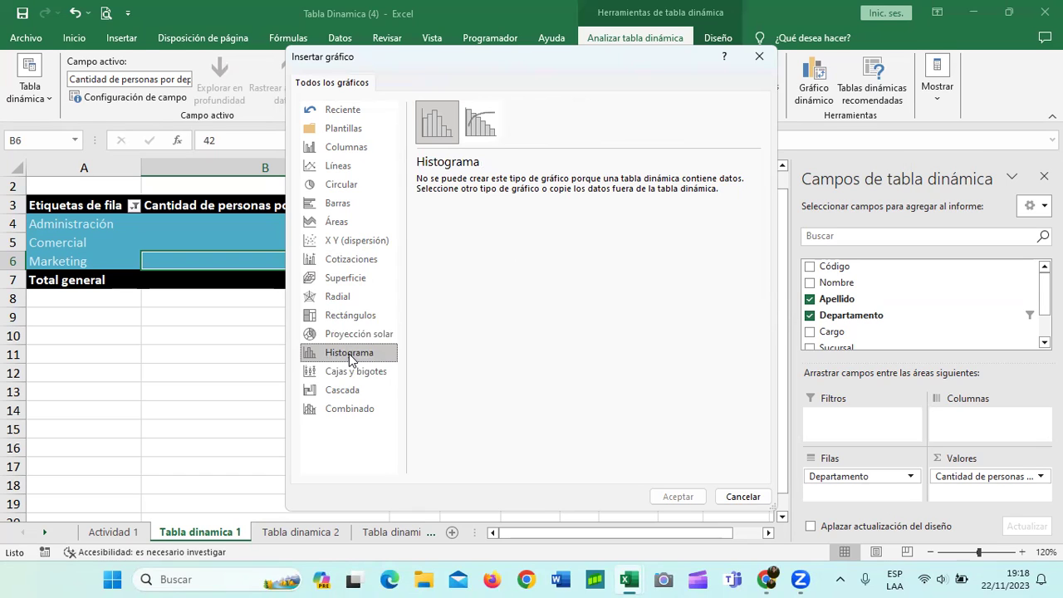
click(355, 375)
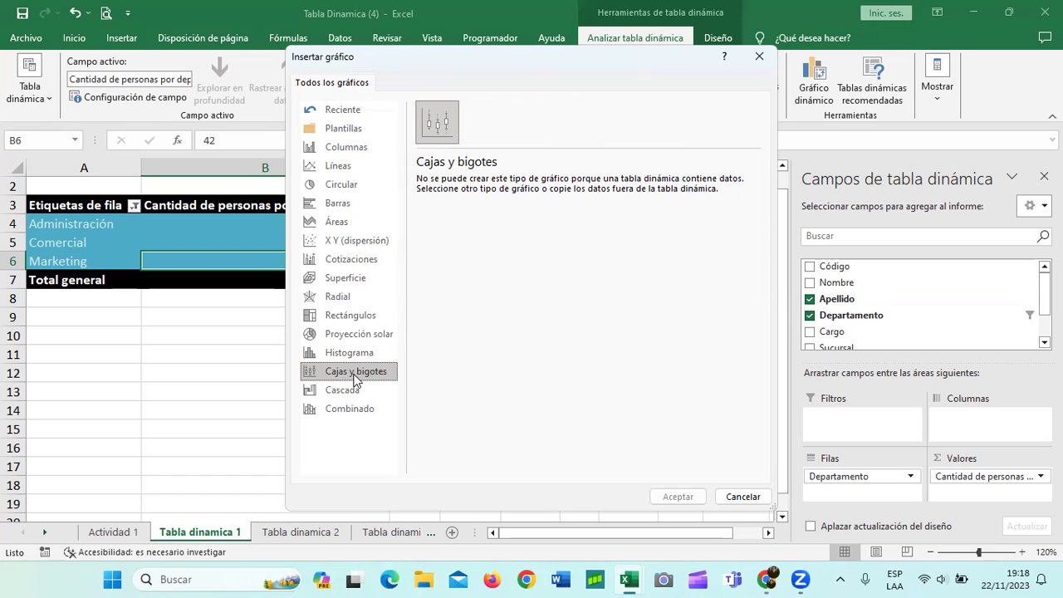
click(356, 392)
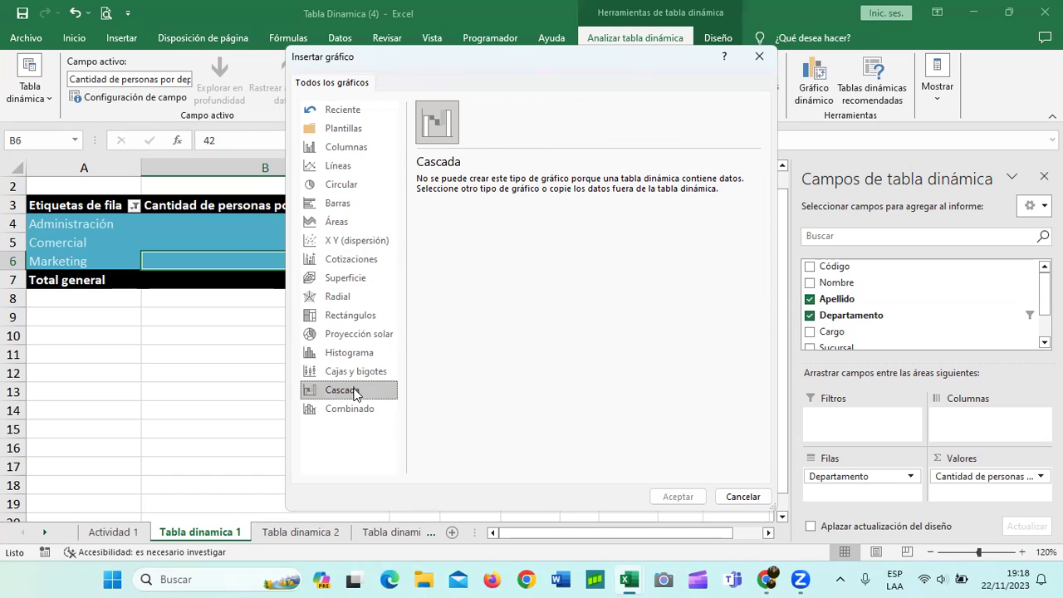
click(350, 412)
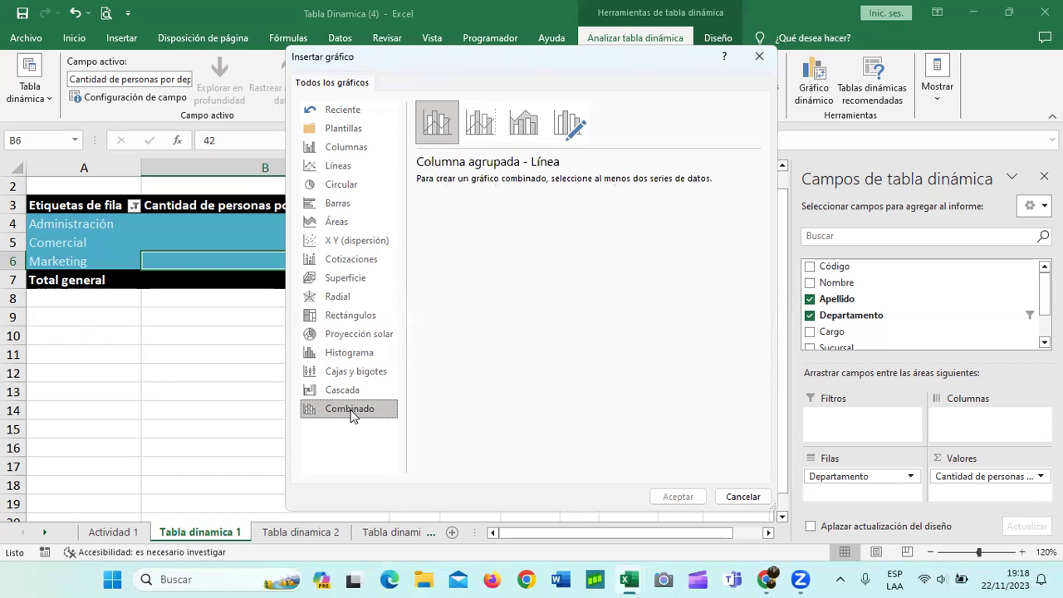
Step: Preview the combo variants, settle on Columna agrupada - Línea, and close the dialog uninserted
click(566, 126)
click(528, 127)
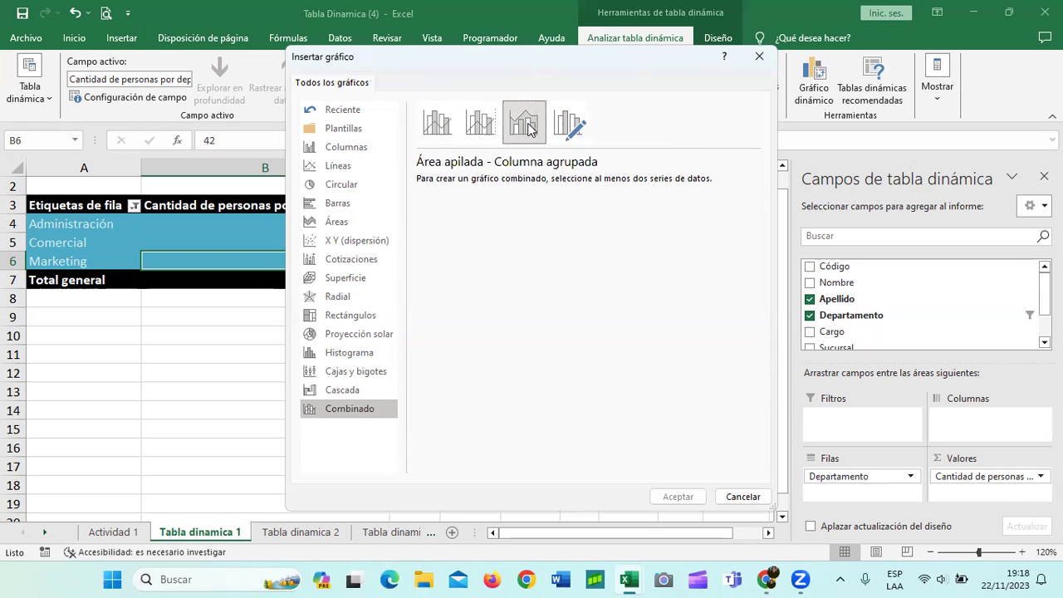
click(481, 126)
click(453, 131)
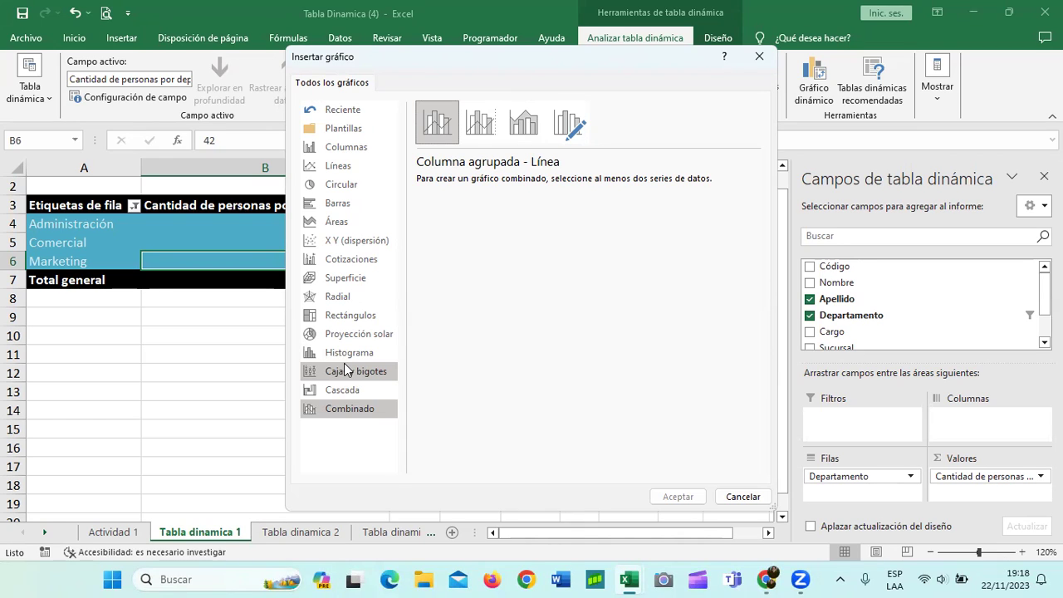
click(760, 57)
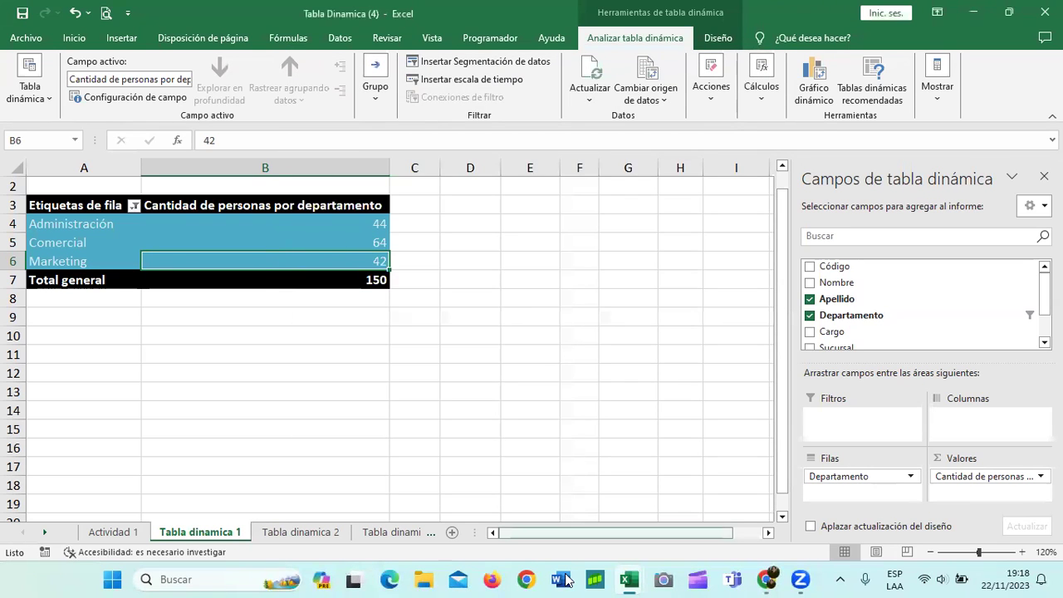
Step: Play the lesson 4.7 Gráficos Dinámicos video and raise the volume twice
click(768, 579)
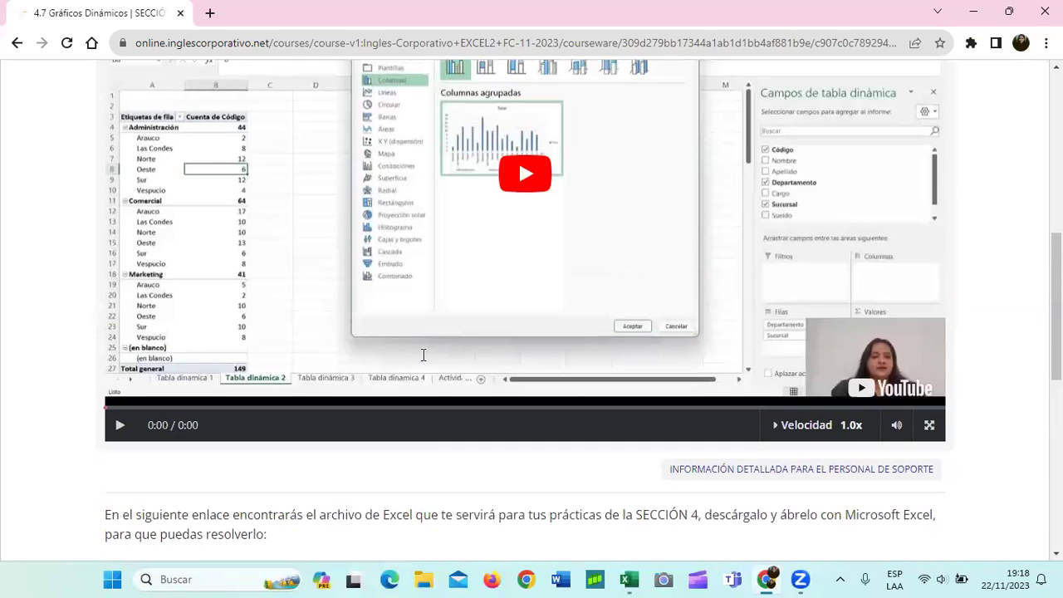
scroll(422, 355, up, 2)
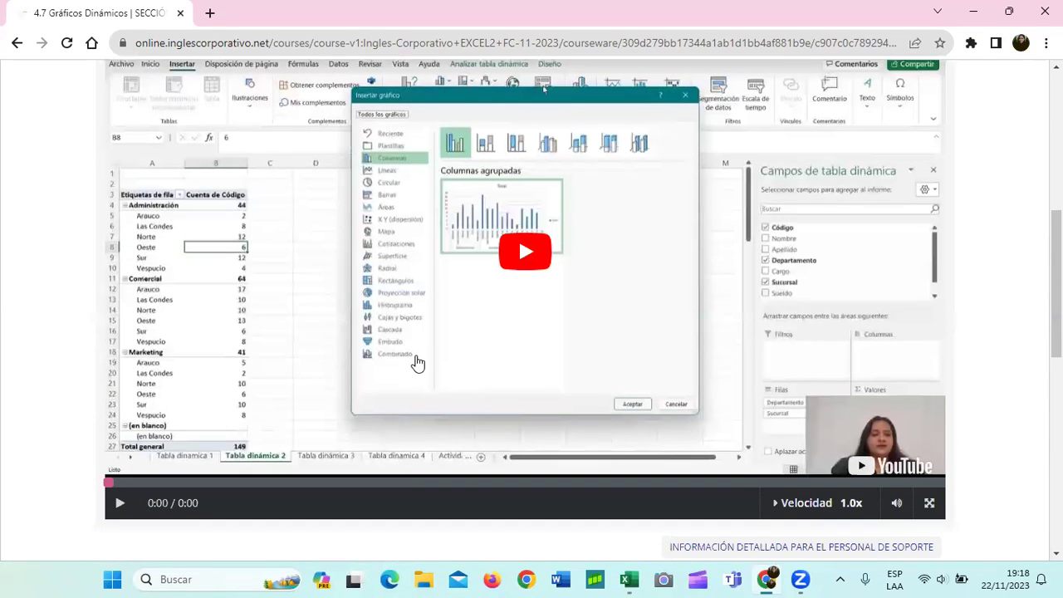
scroll(418, 365, down, 2)
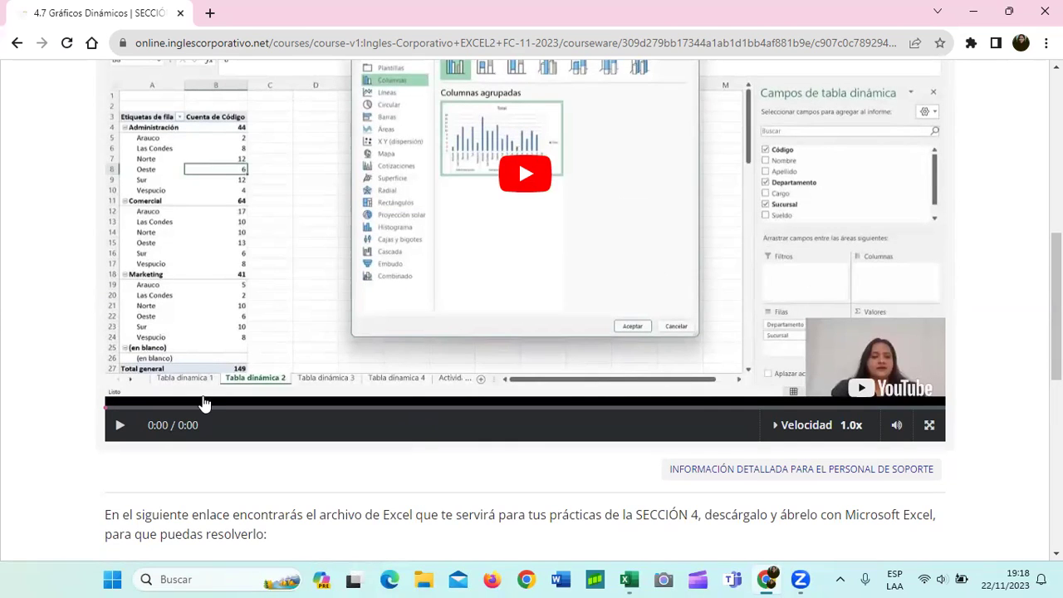
click(523, 185)
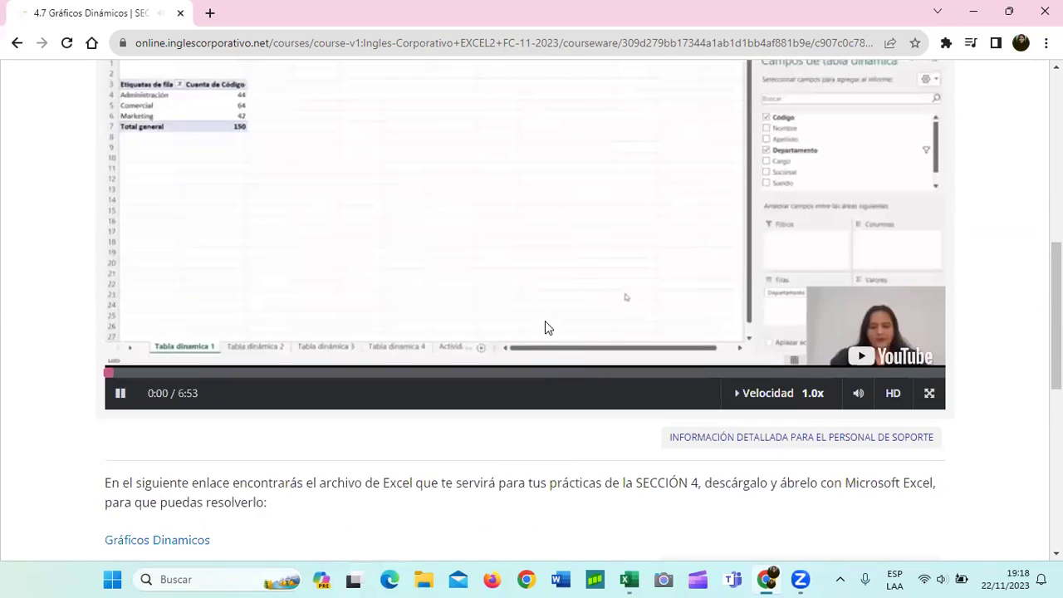
scroll(545, 321, up, 1)
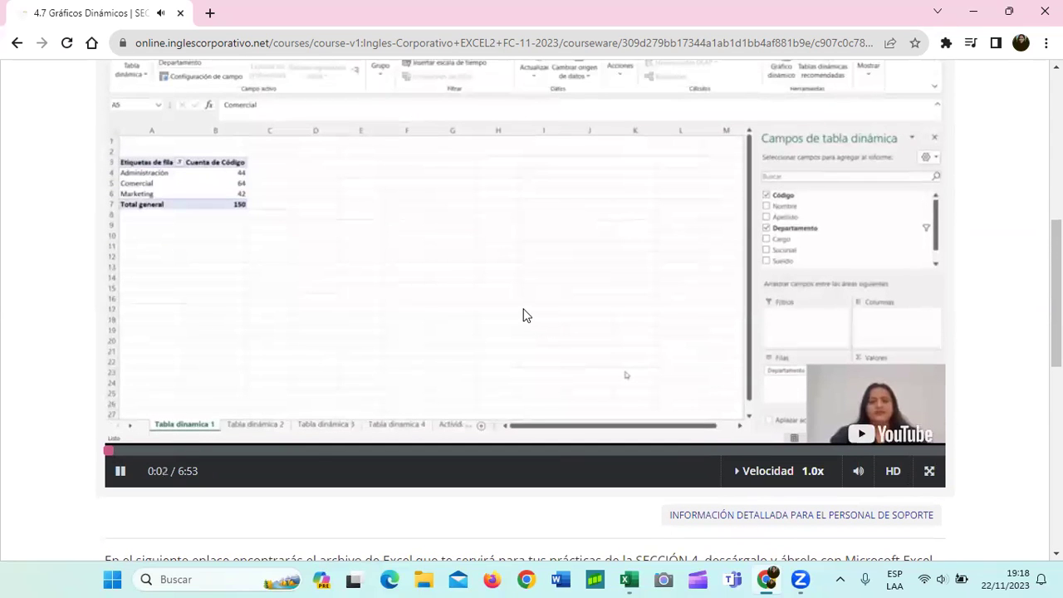
key(XF86AudioRaiseVolume)
key(XF86AudioRaiseVolume)
key(XF86AudioRaiseVolume)
key(XF86AudioRaiseVolume)
key(XF86AudioRaiseVolume)
key(XF86AudioRaiseVolume)
key(XF86AudioRaiseVolume)
key(XF86AudioRaiseVolume)
key(XF86AudioRaiseVolume)
key(XF86AudioRaiseVolume)
key(XF86AudioRaiseVolume)
key(XF86AudioRaiseVolume)
key(XF86AudioRaiseVolume)
scroll(582, 273, up, 1)
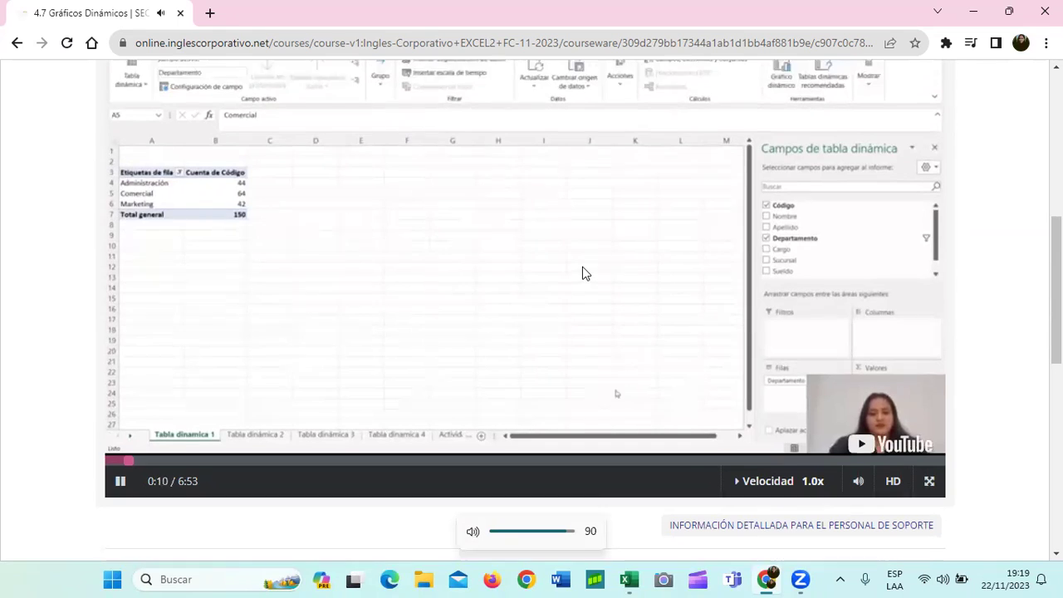
scroll(582, 273, up, 1)
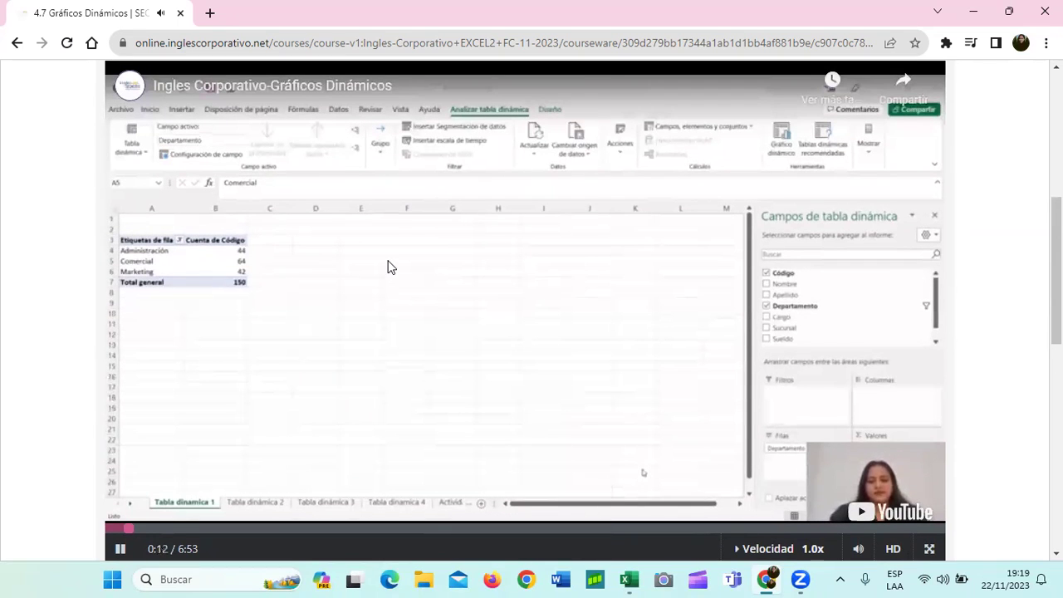
key(XF86AudioRaiseVolume)
key(XF86AudioRaiseVolume)
key(XF86AudioRaiseVolume)
key(XF86AudioRaiseVolume)
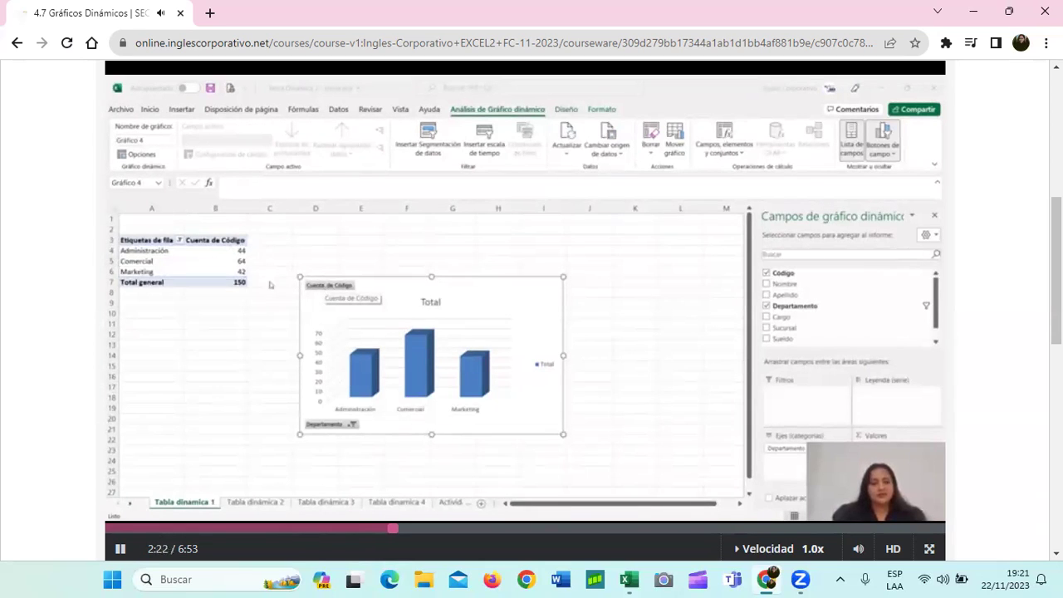
Step: Watch the lesson video to about 2:23, where it demonstrates the department-count column pivot chart
mouse_move(231, 451)
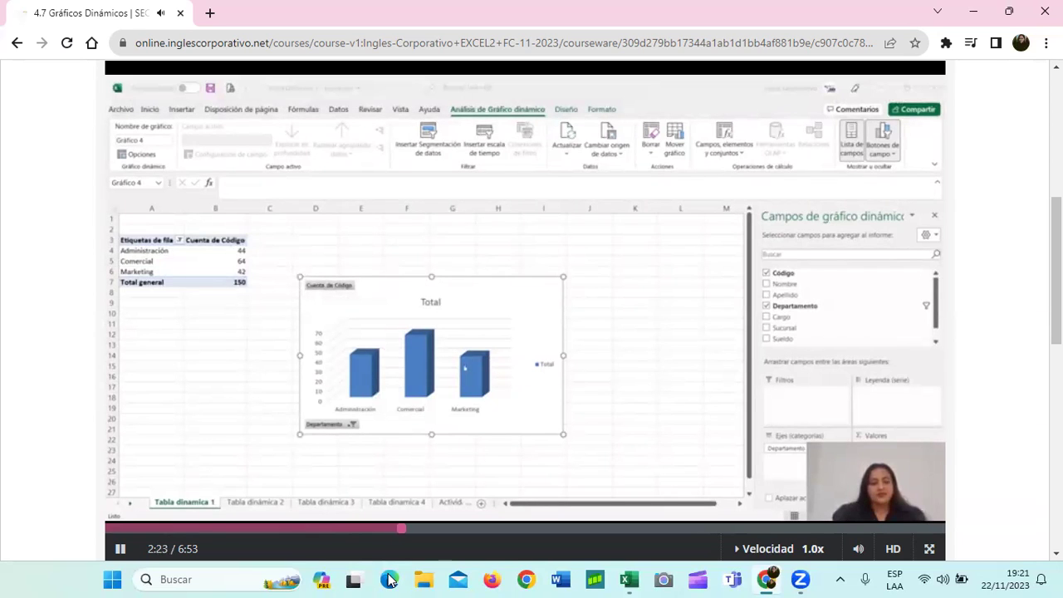
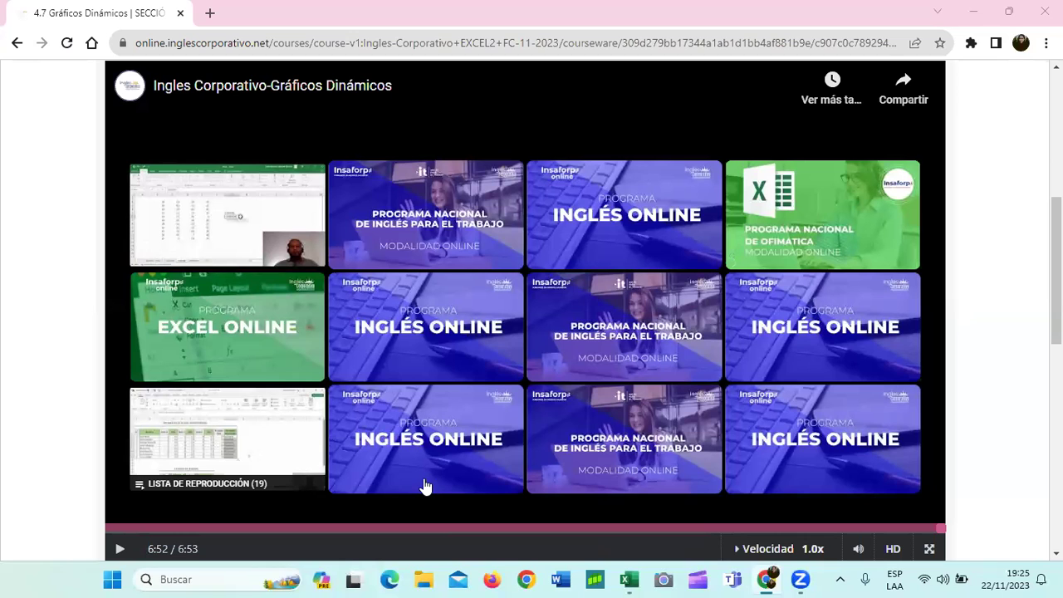
Step: Switch to the 'Tabla Dinamica (4) - Excel' window and select cell B5 in the pivot table
mouse_move(628, 579)
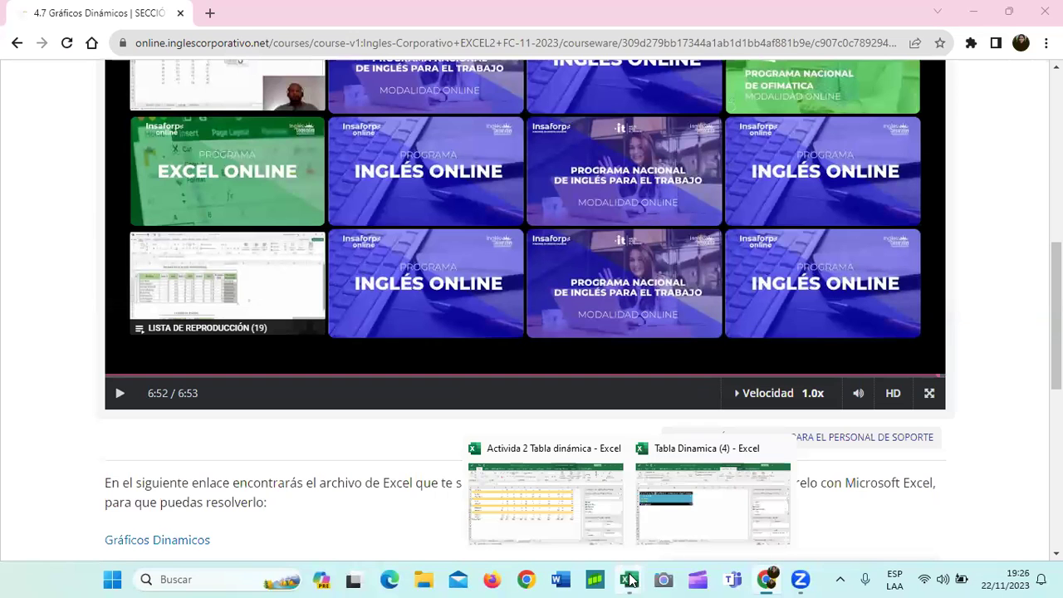
click(712, 501)
click(298, 235)
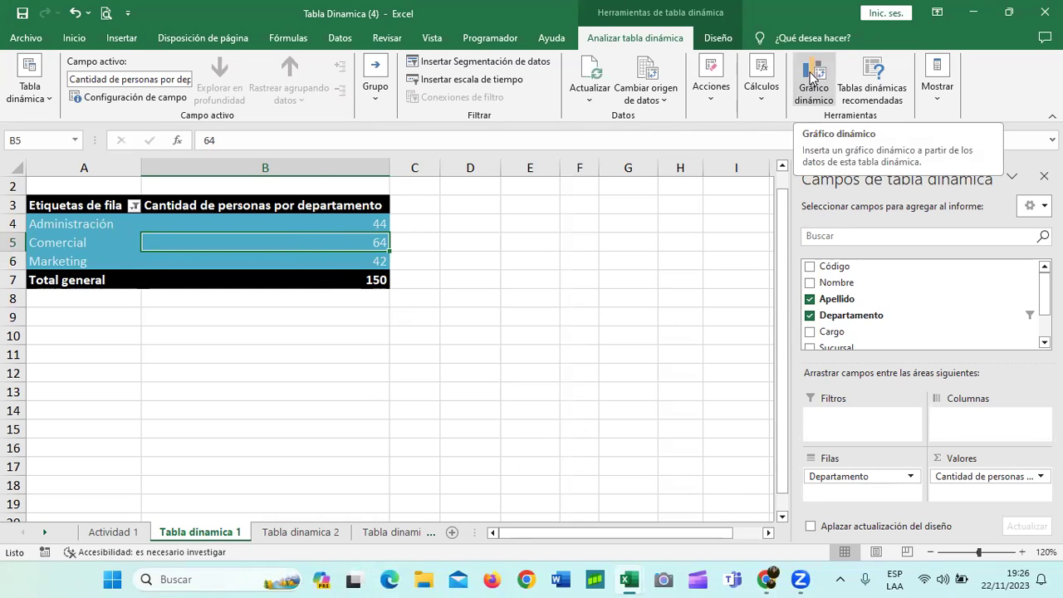
Step: Insert a Columnas agrupadas pivot chart, after previewing stacked and 3D column variants
click(811, 76)
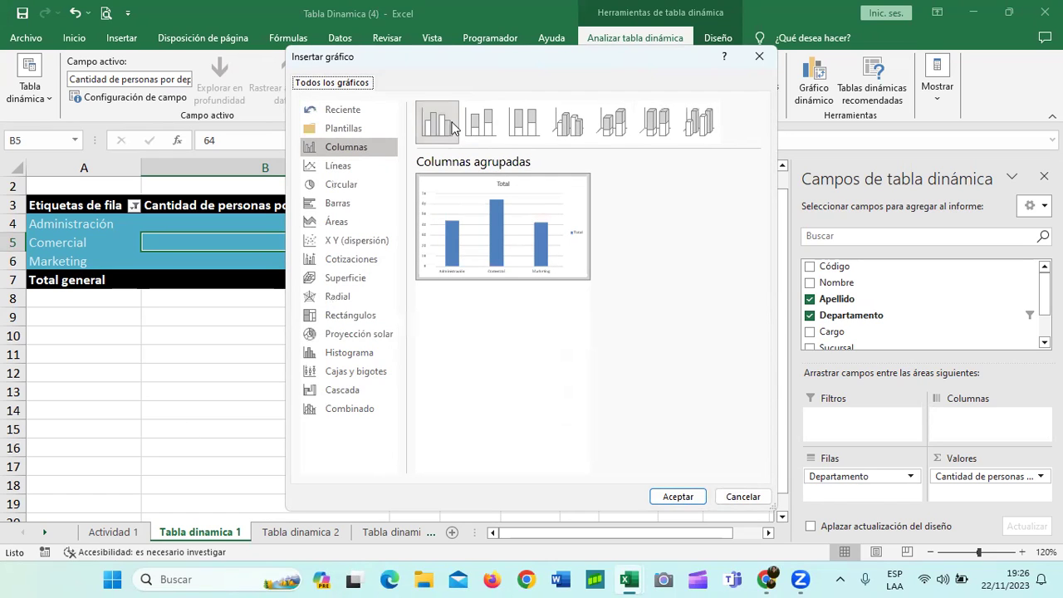
mouse_move(501, 210)
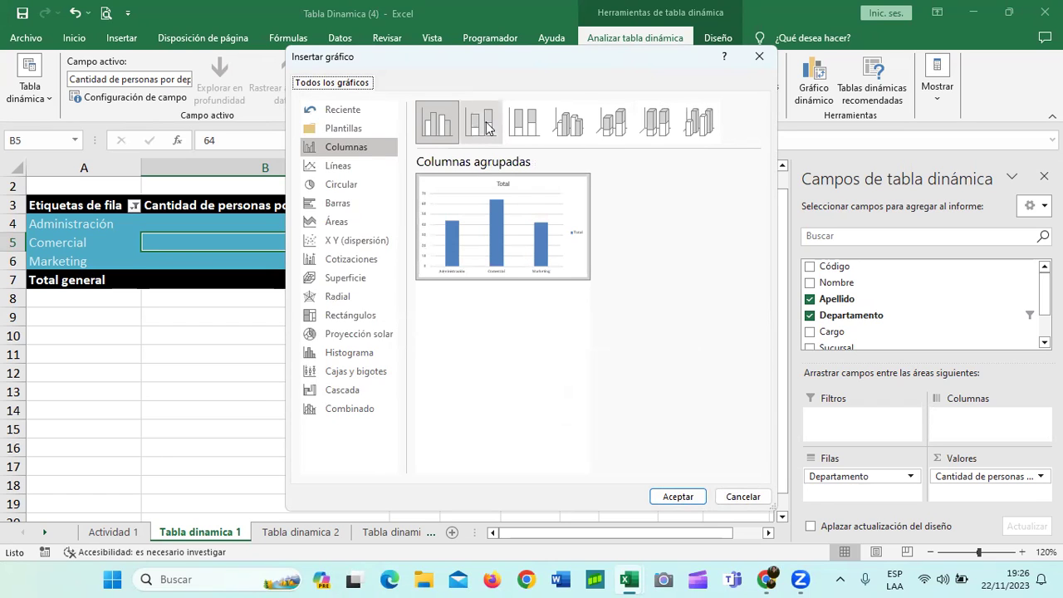
click(487, 127)
mouse_move(496, 232)
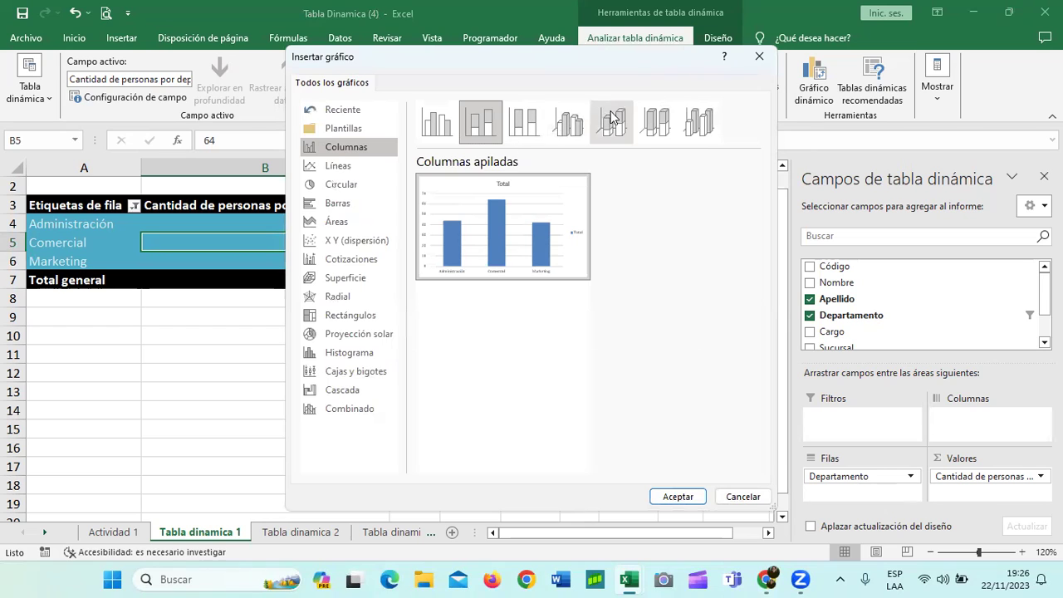
click(614, 122)
mouse_move(544, 234)
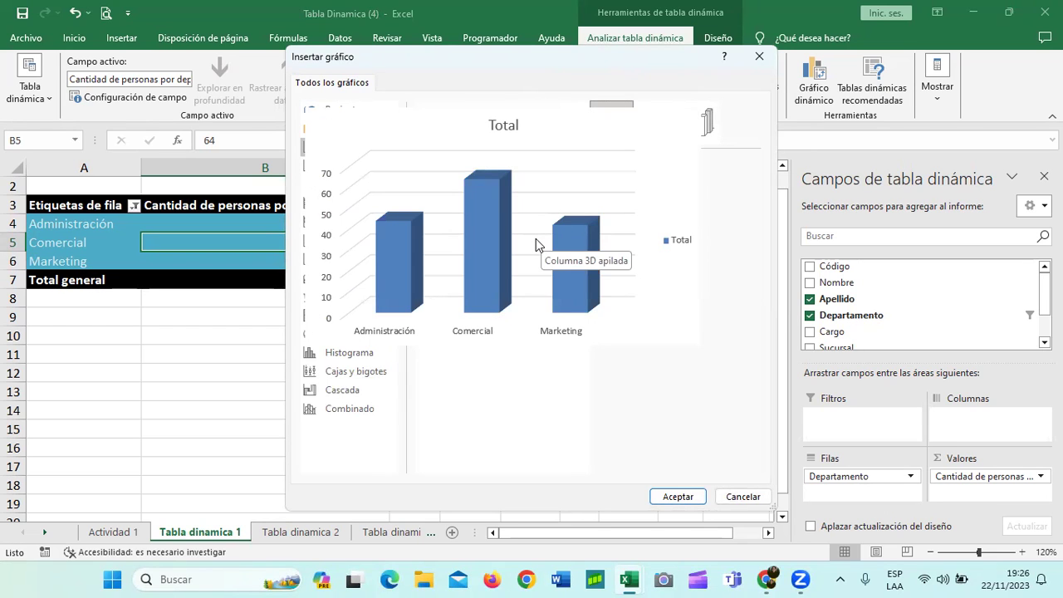
click(710, 126)
click(659, 123)
mouse_move(540, 230)
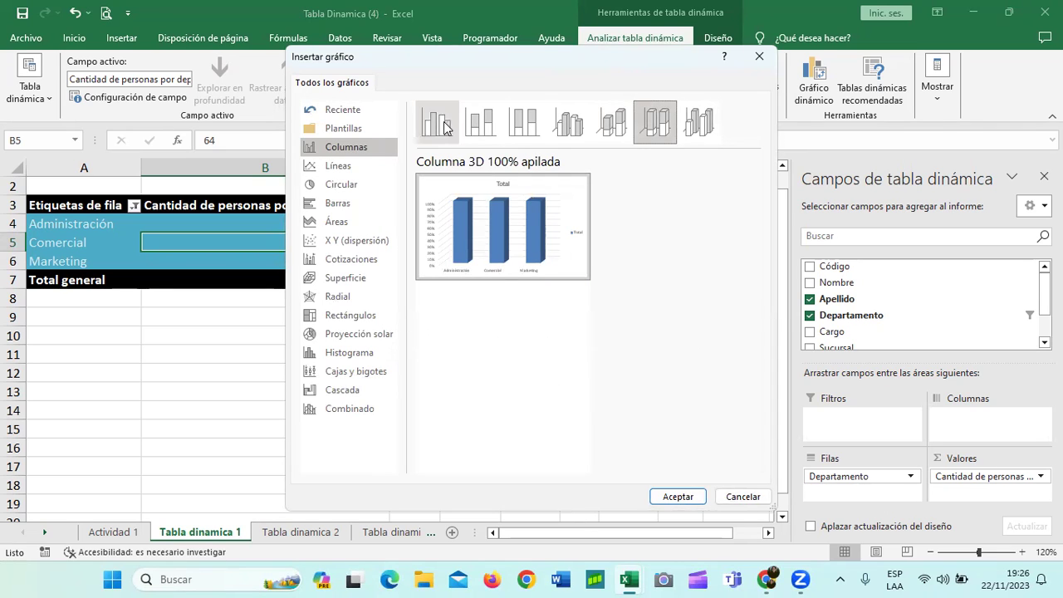
click(440, 124)
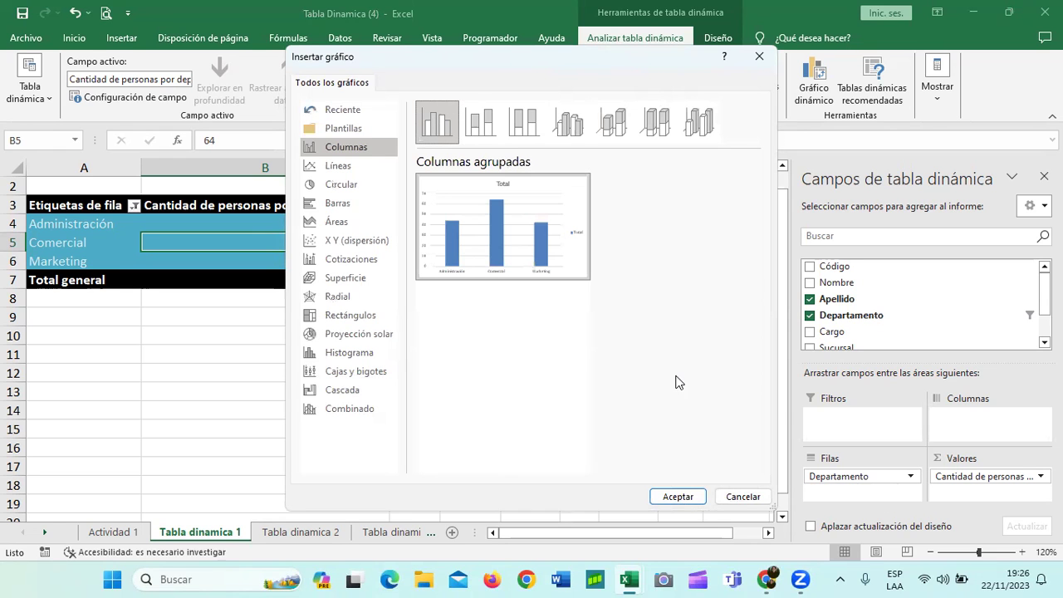
click(677, 495)
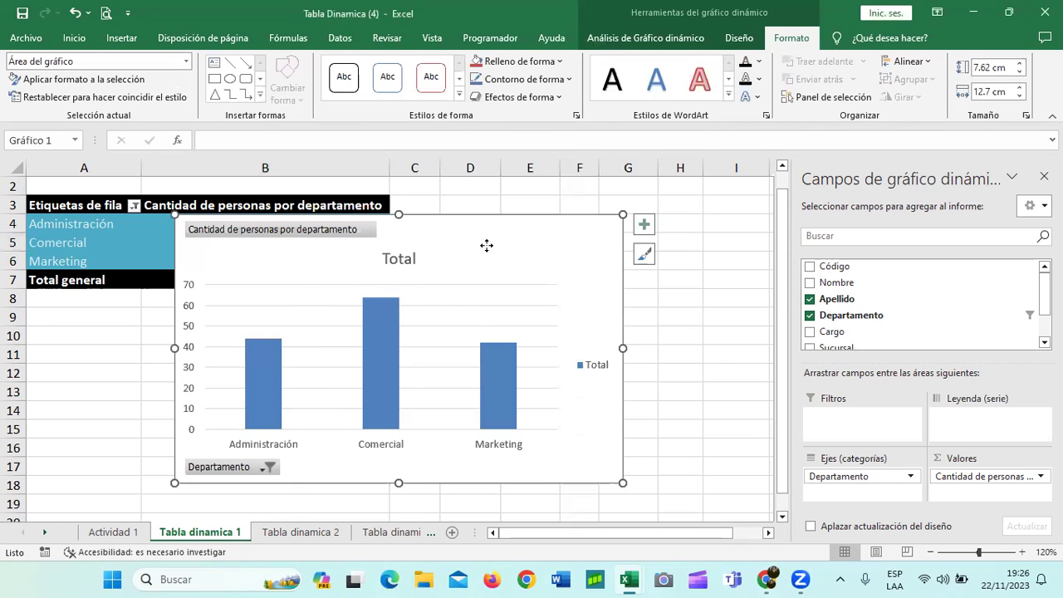
Step: Drag the pivot chart further right and expand the Diseño chart styles gallery
drag(487, 244, 602, 236)
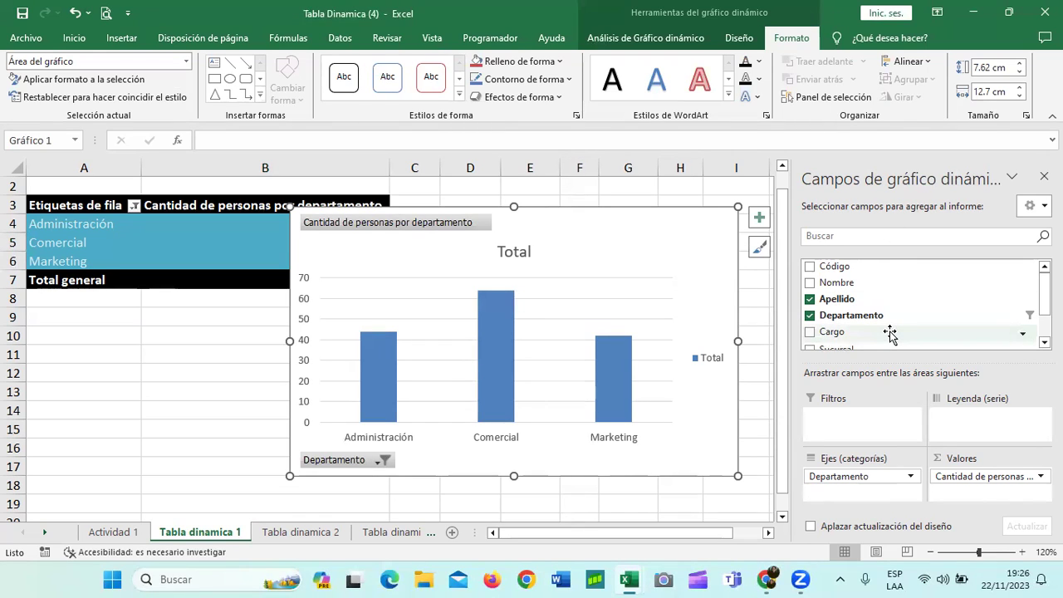
click(231, 242)
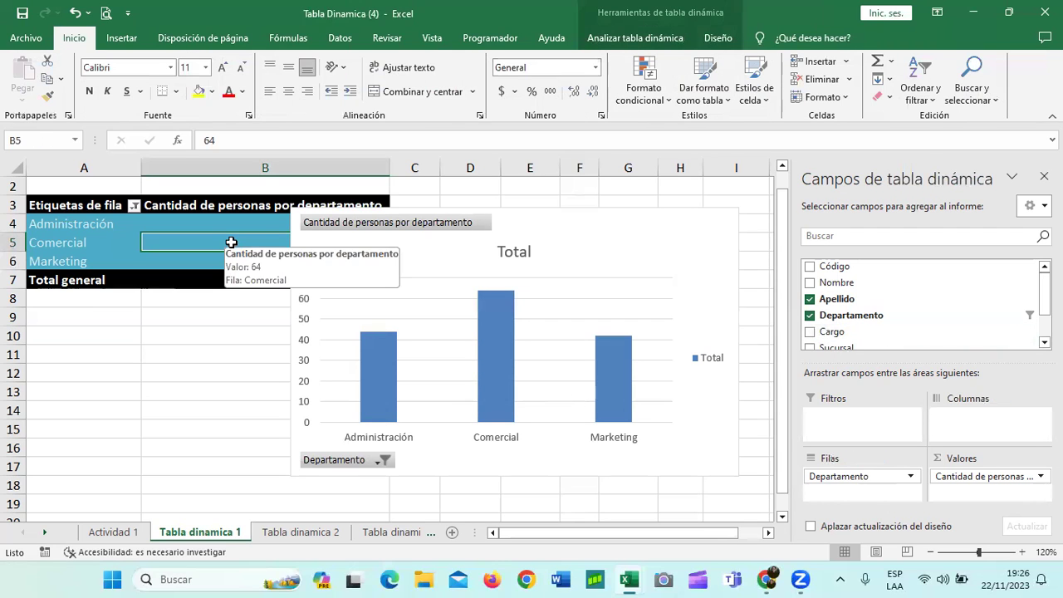
click(658, 249)
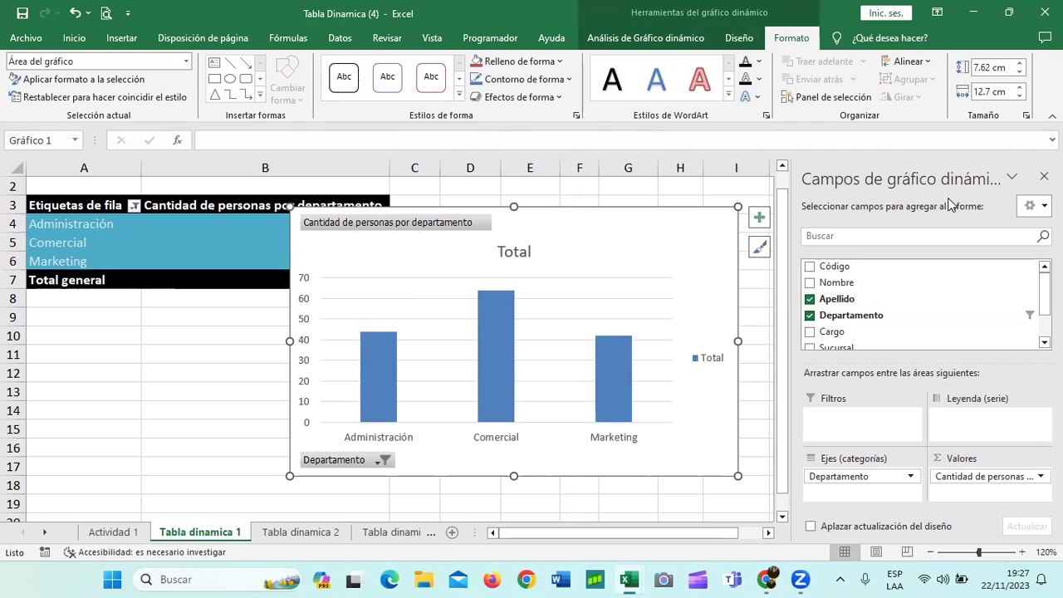
click(226, 256)
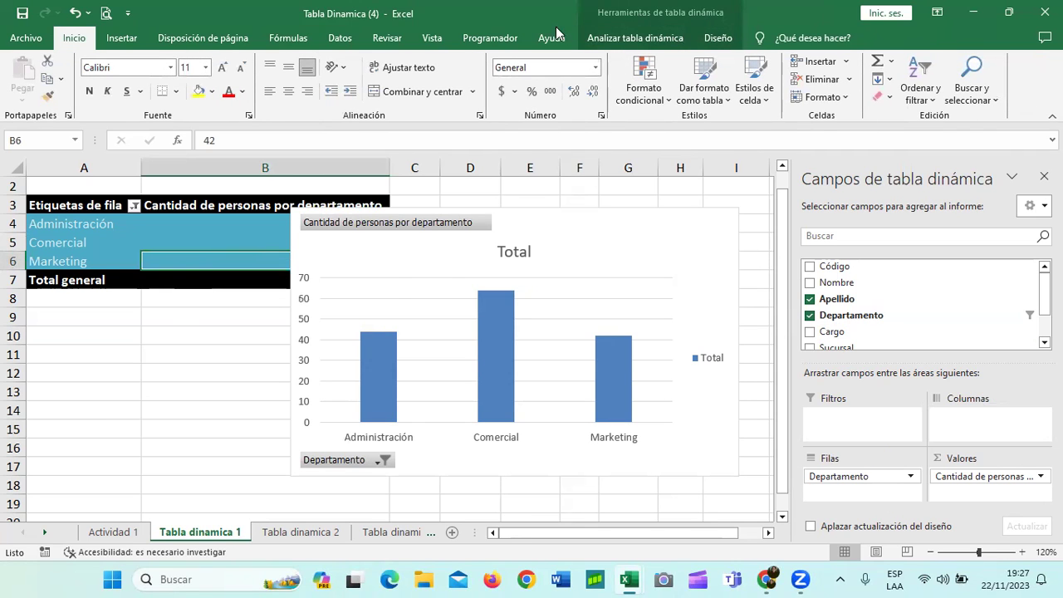
click(670, 247)
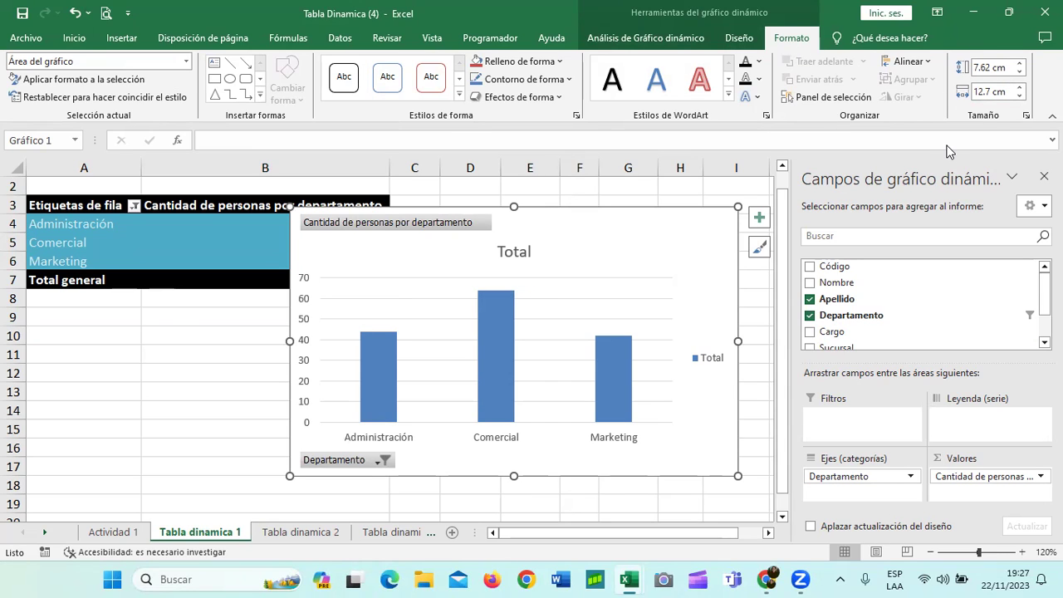
click(746, 43)
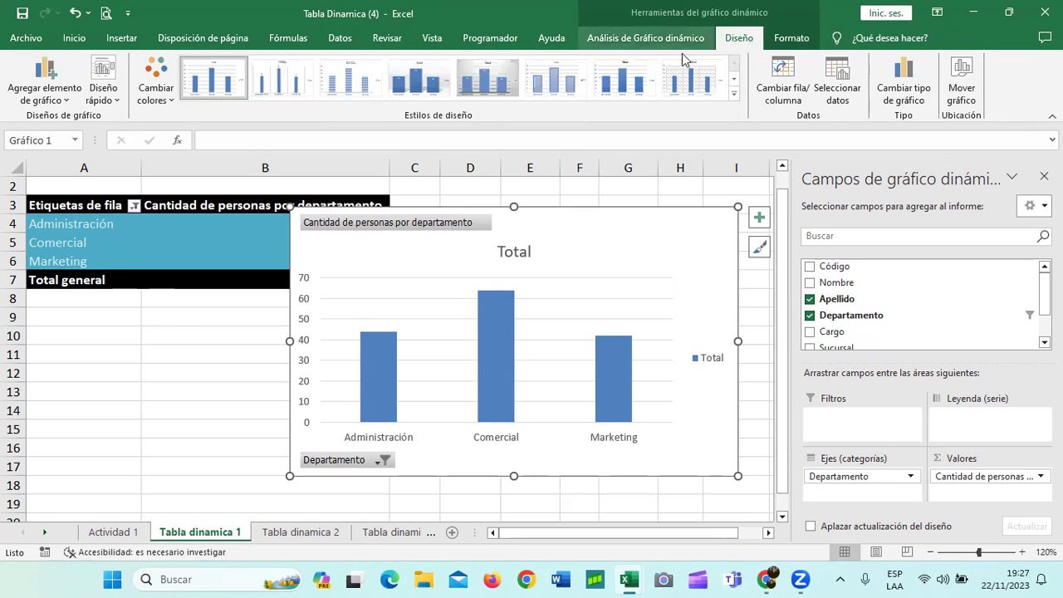
click(734, 96)
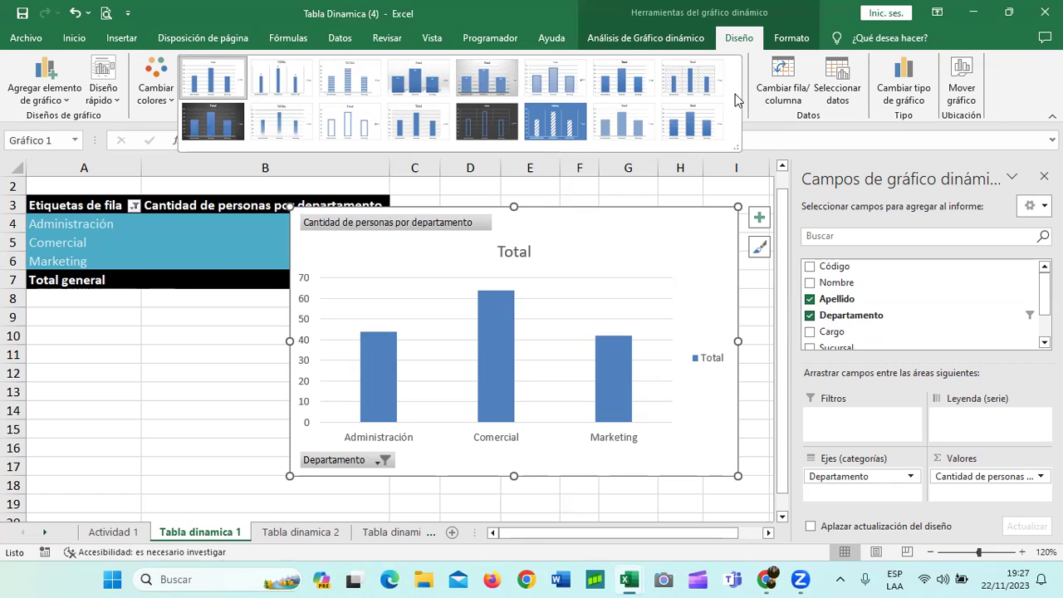
click(115, 101)
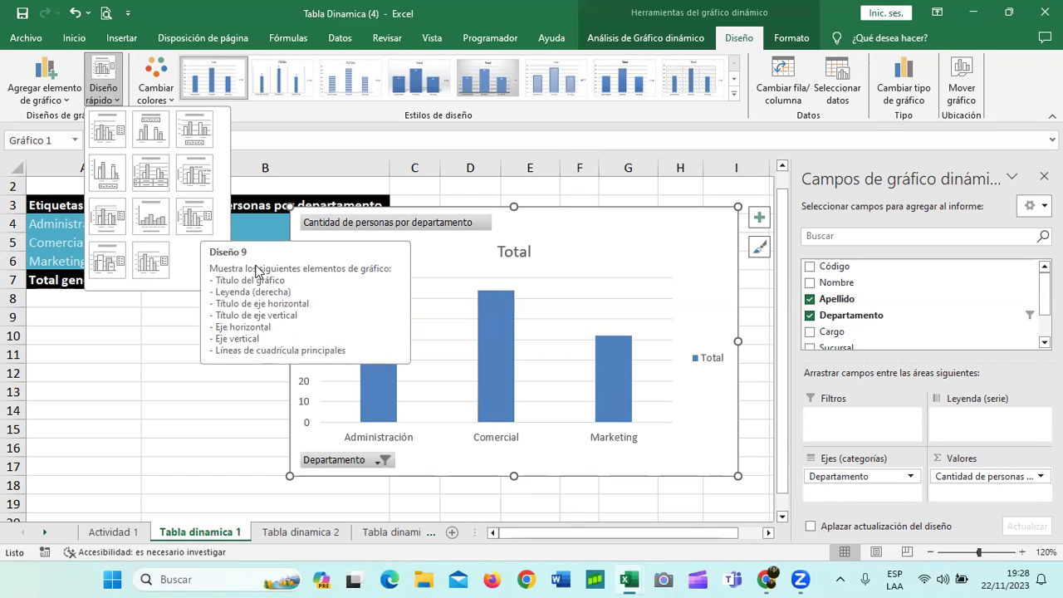
click(586, 235)
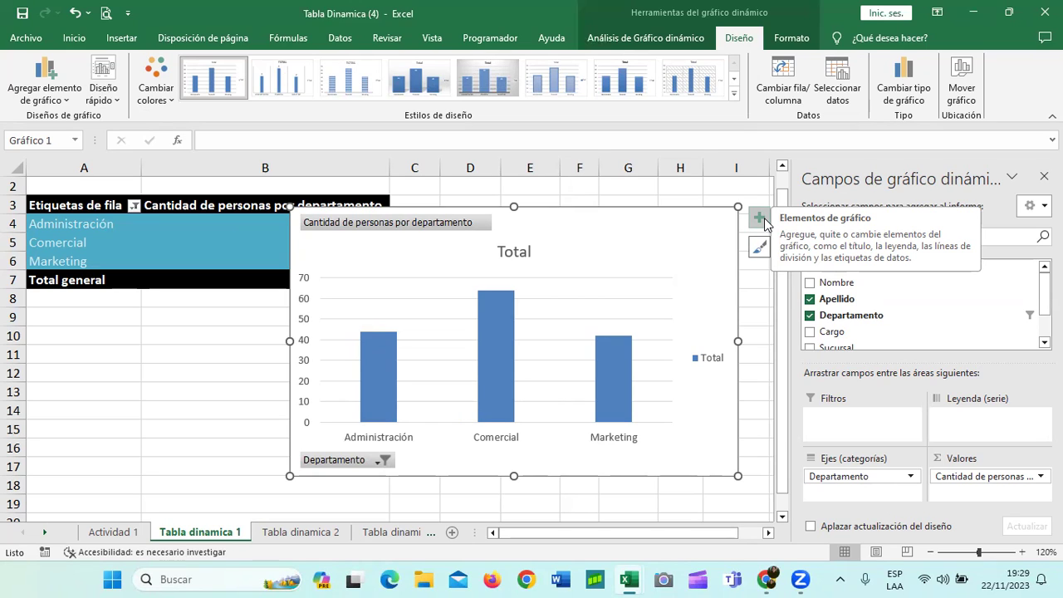
Step: In the chart elements list, hide the chart axes and then restore them
click(760, 218)
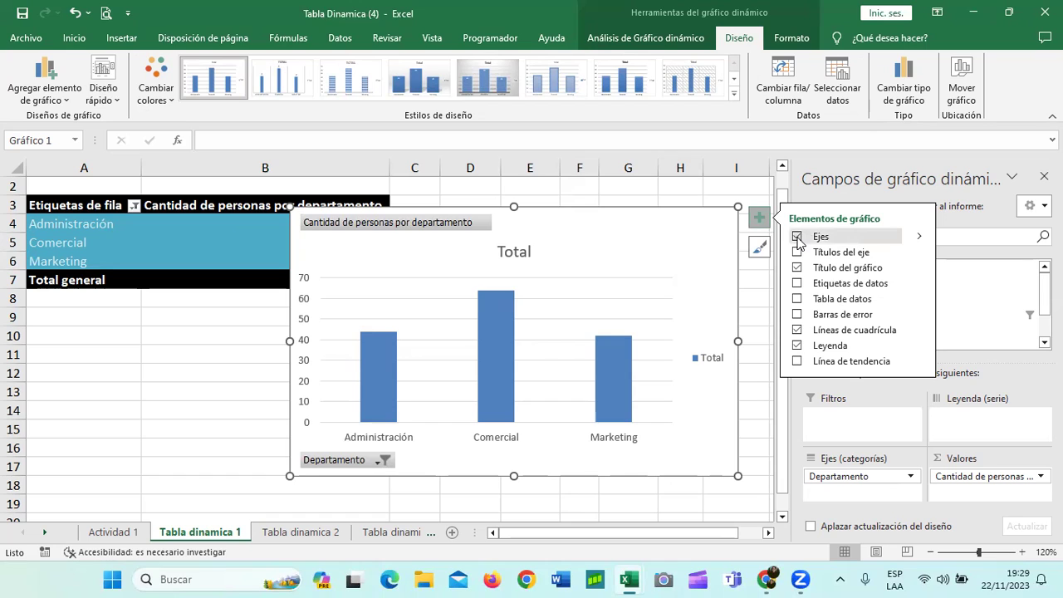
click(920, 238)
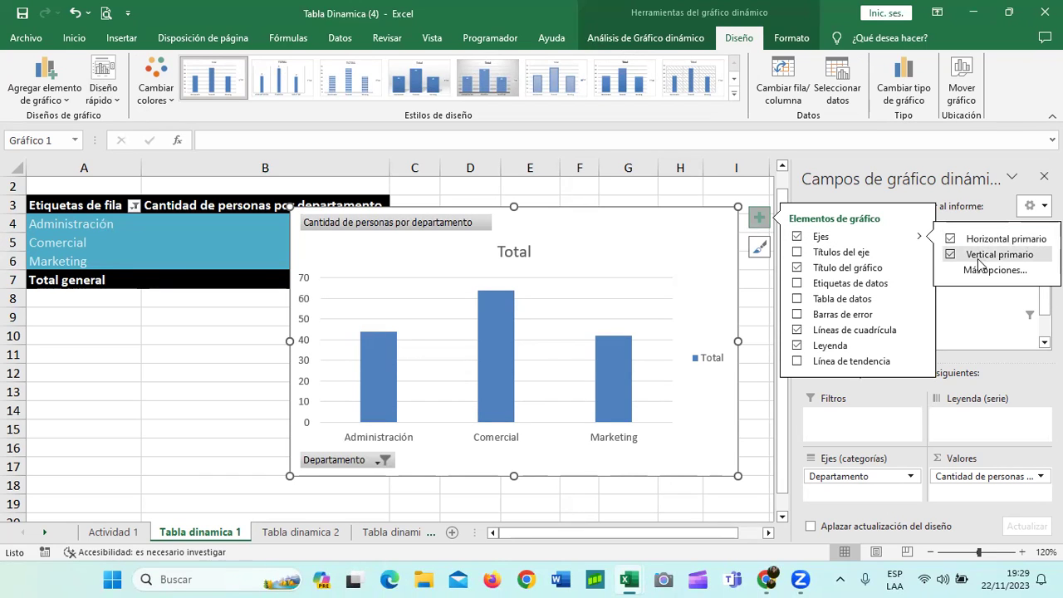
click(797, 238)
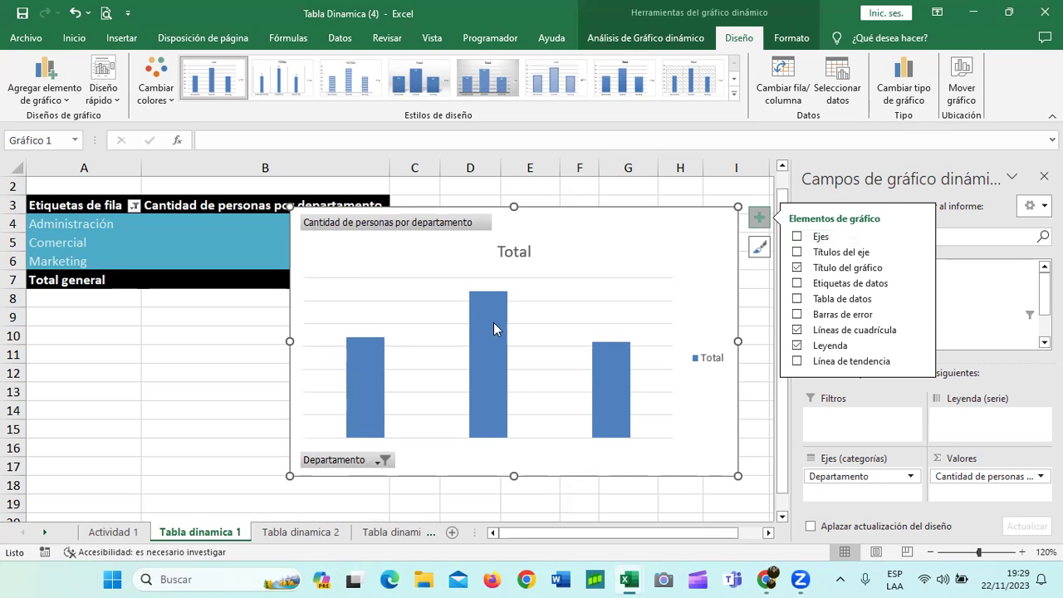
mouse_move(234, 225)
click(479, 389)
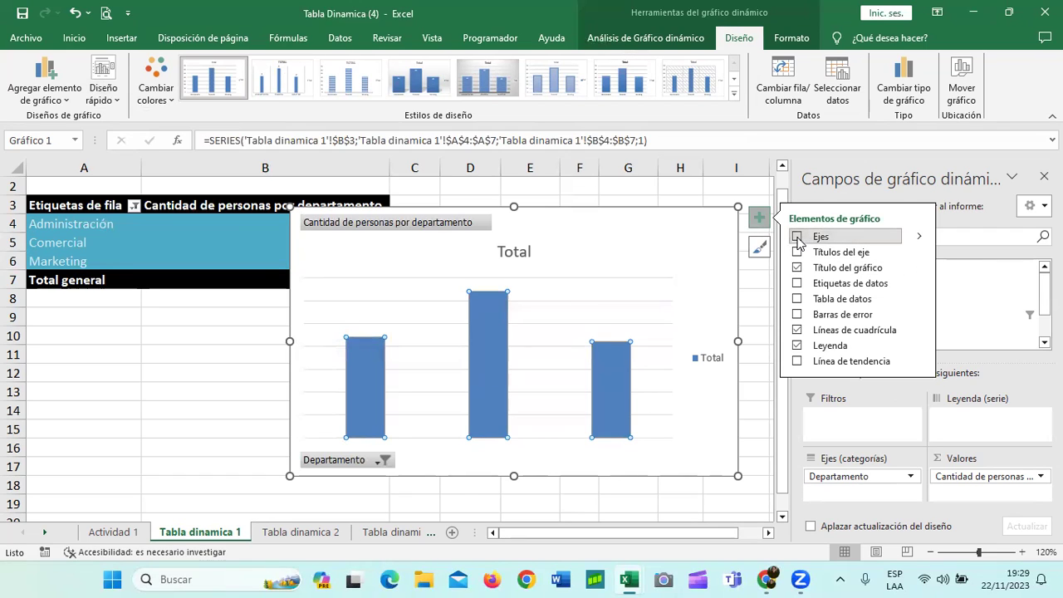
click(796, 237)
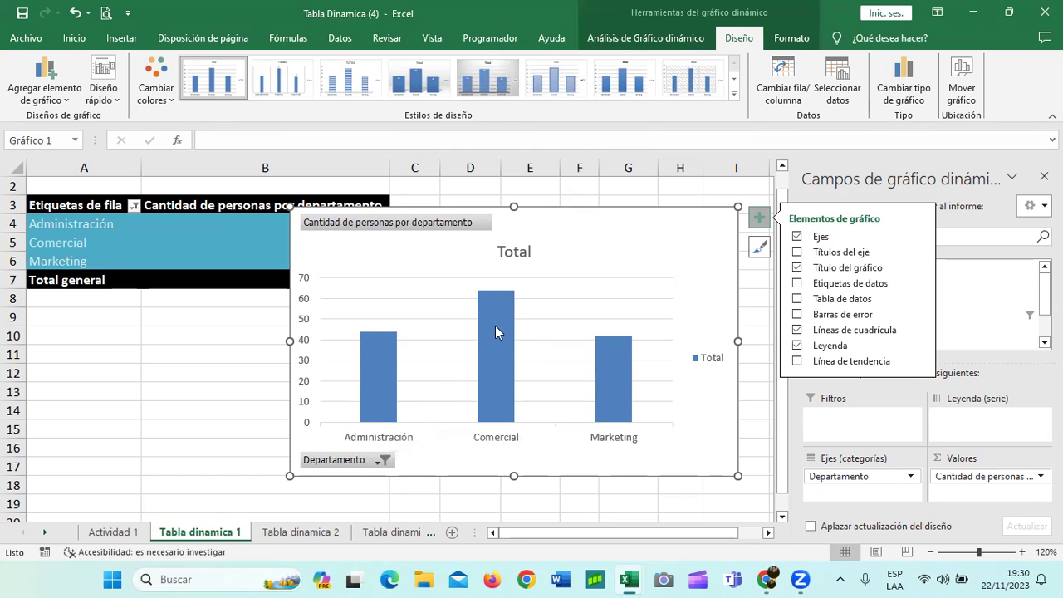
Step: Toggle gridlines, axis titles and the Total chart title off and back, leaving no axis titles
mouse_move(498, 330)
mouse_move(619, 400)
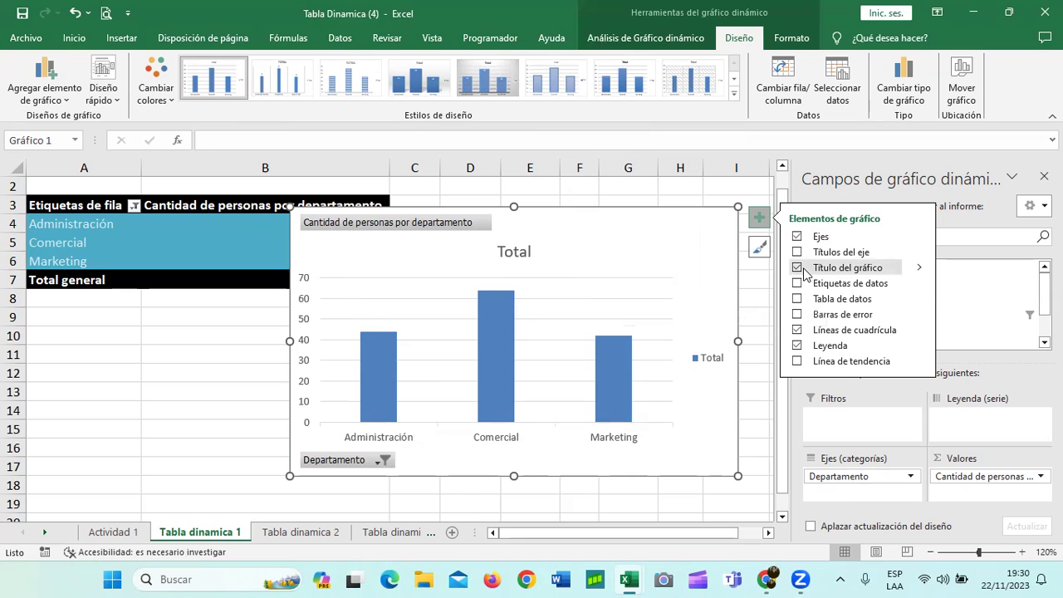
click(797, 330)
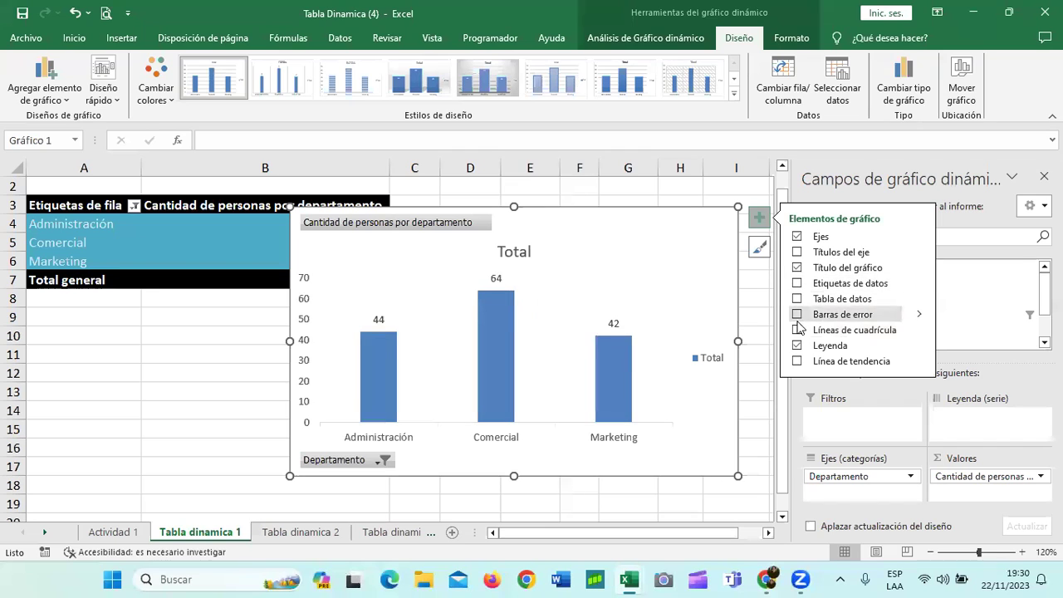
click(797, 330)
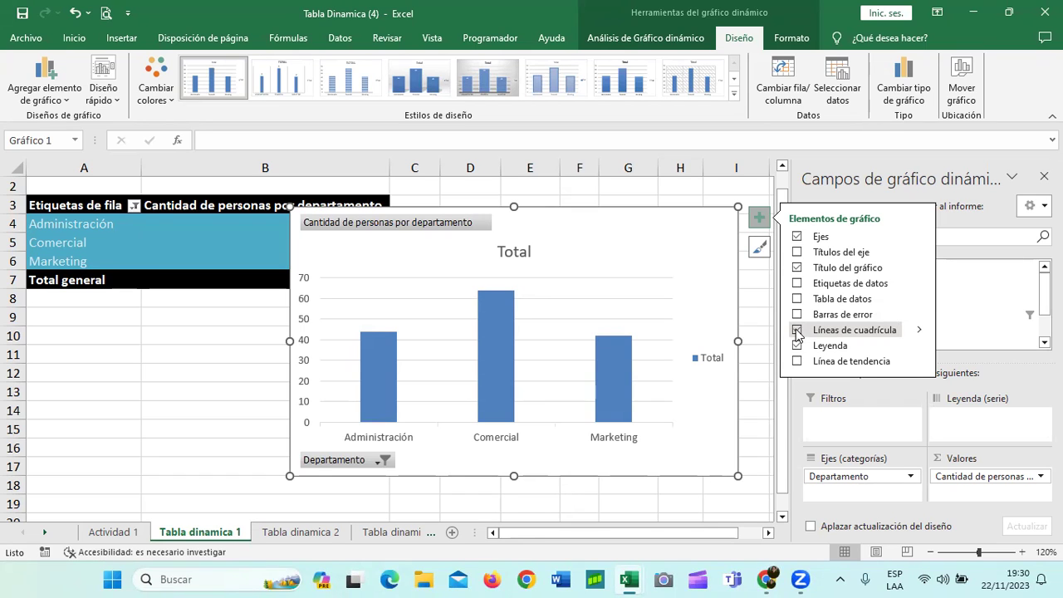
click(796, 252)
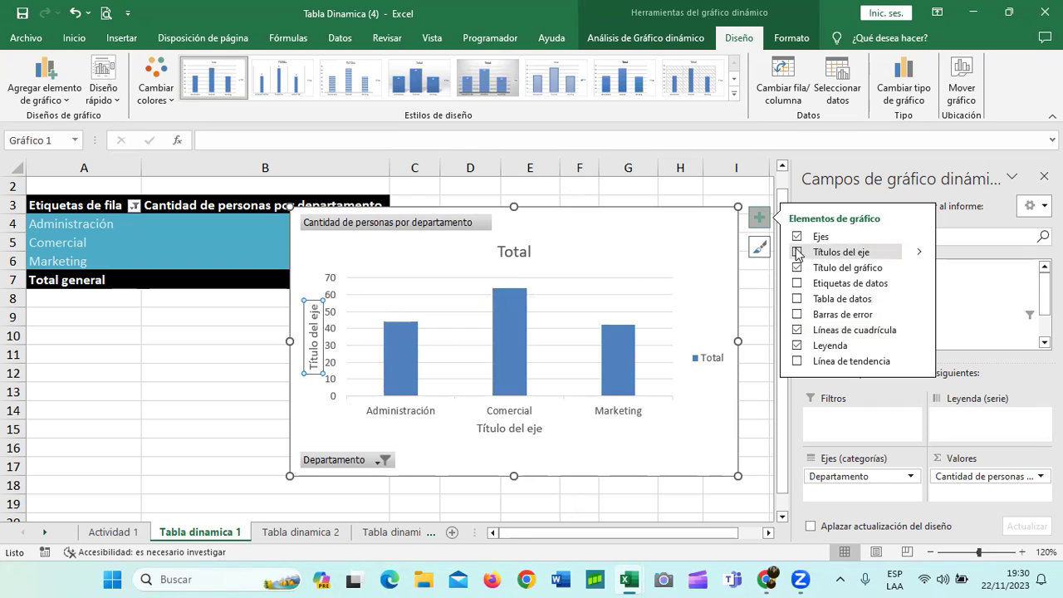
click(796, 252)
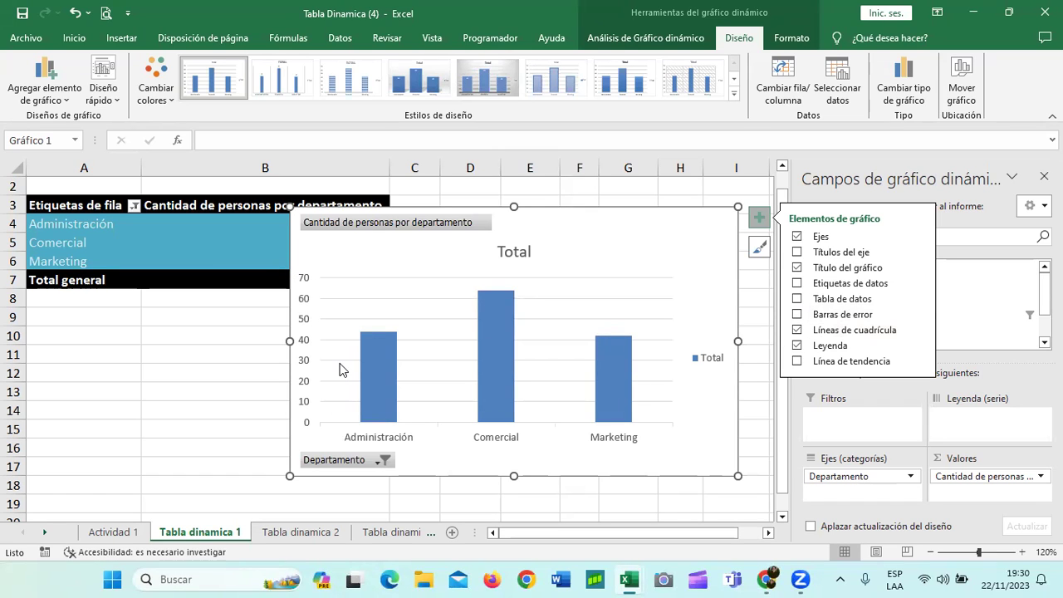
click(796, 268)
click(797, 269)
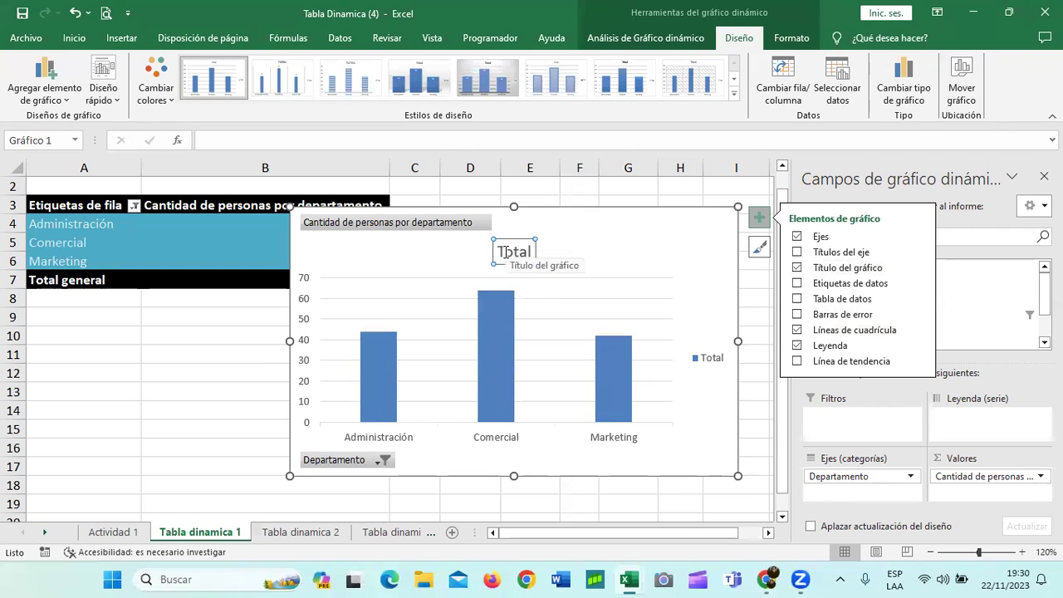
Step: Replace the Total chart title with 'Cantidad de personas por Departamento'
click(536, 264)
key(ctrl+a)
key(BackSpace)
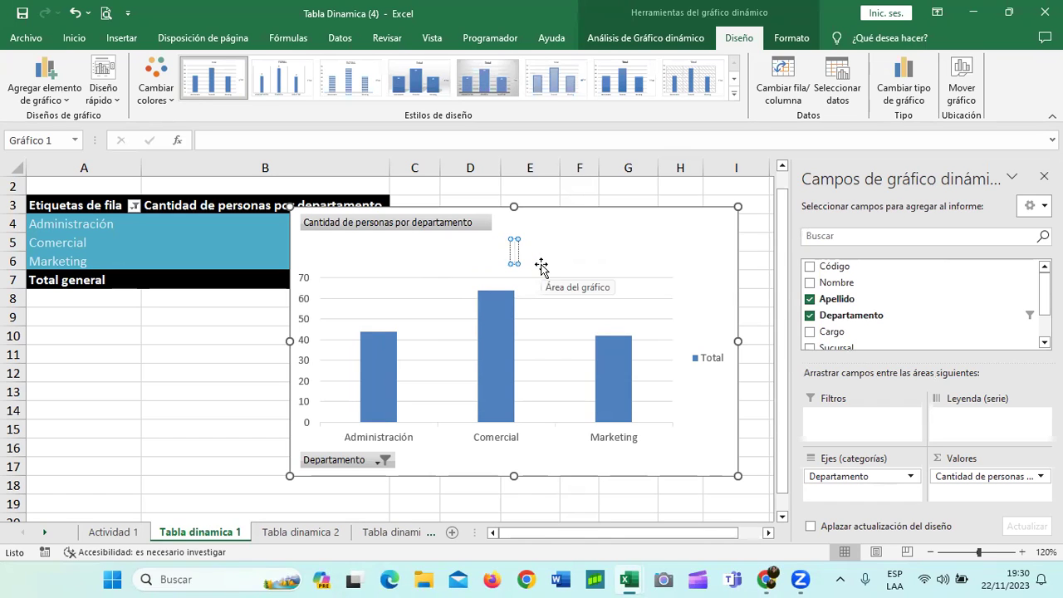
text(Cantidad de personas)
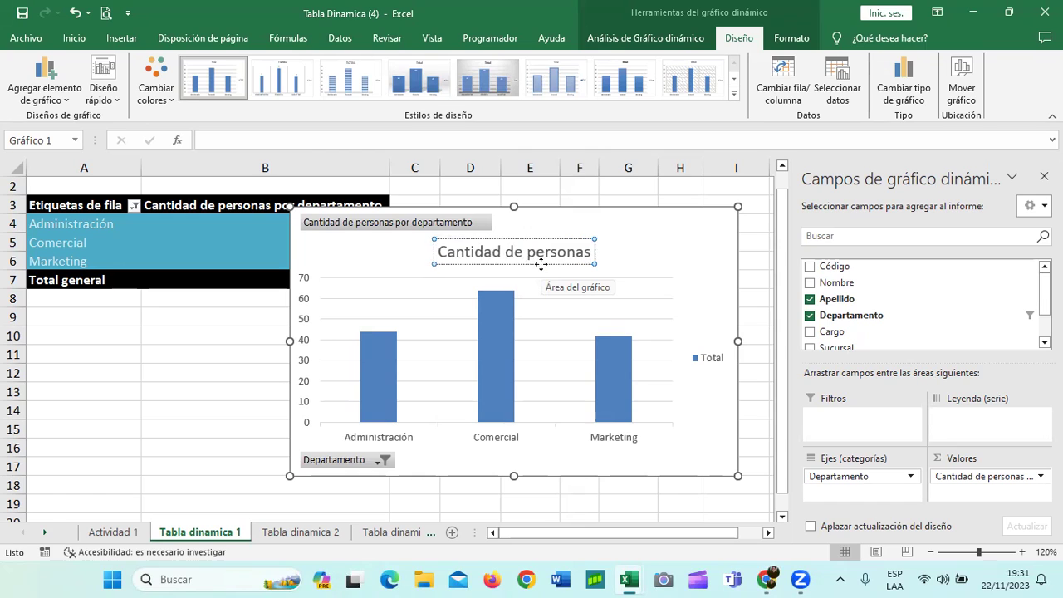
text( por de)
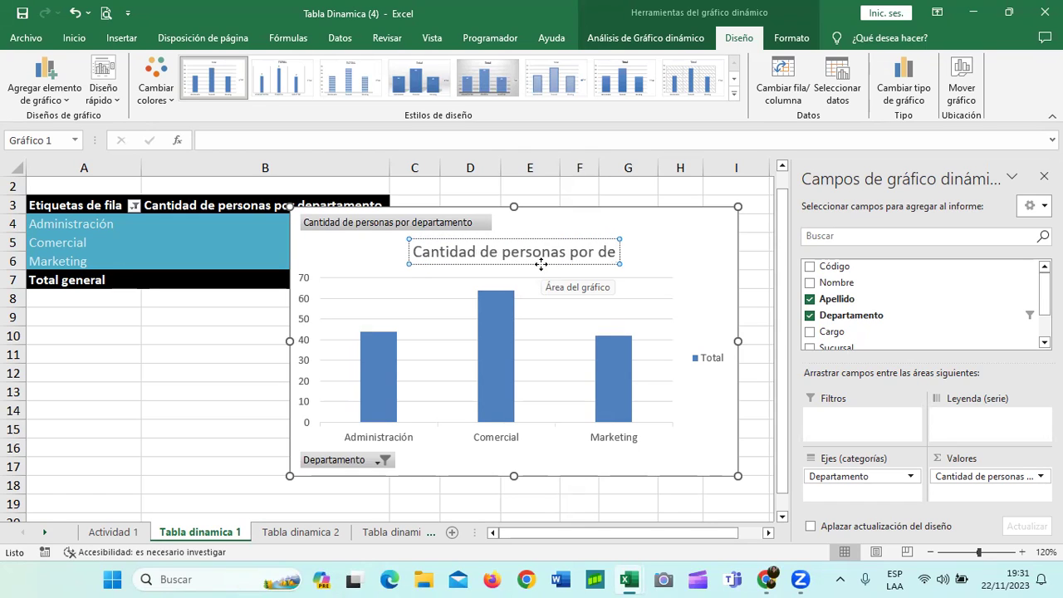
key(BackSpace)
key(BackSpace)
text(Departamento)
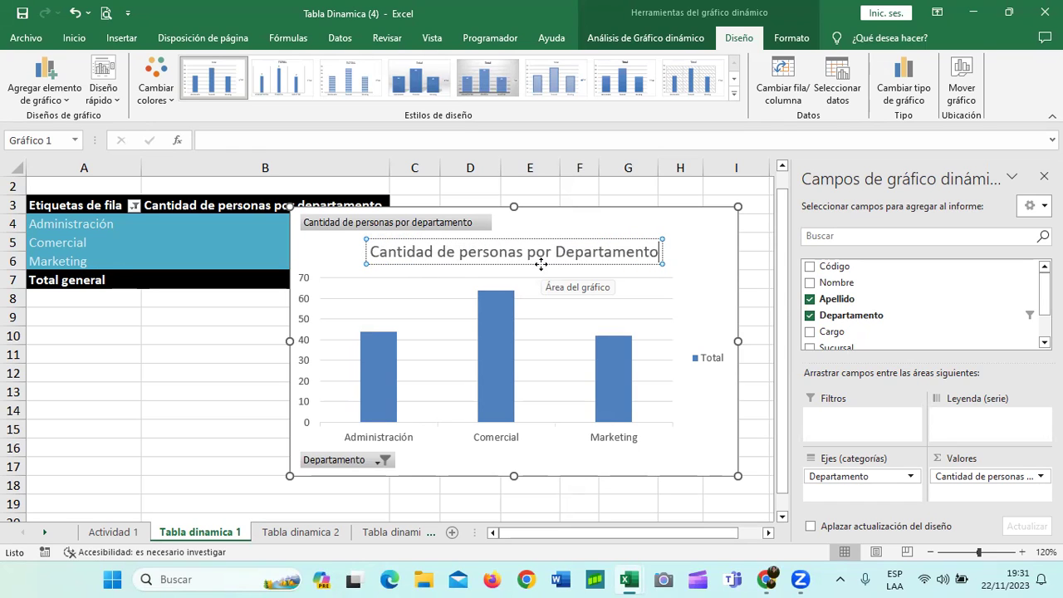
click(693, 252)
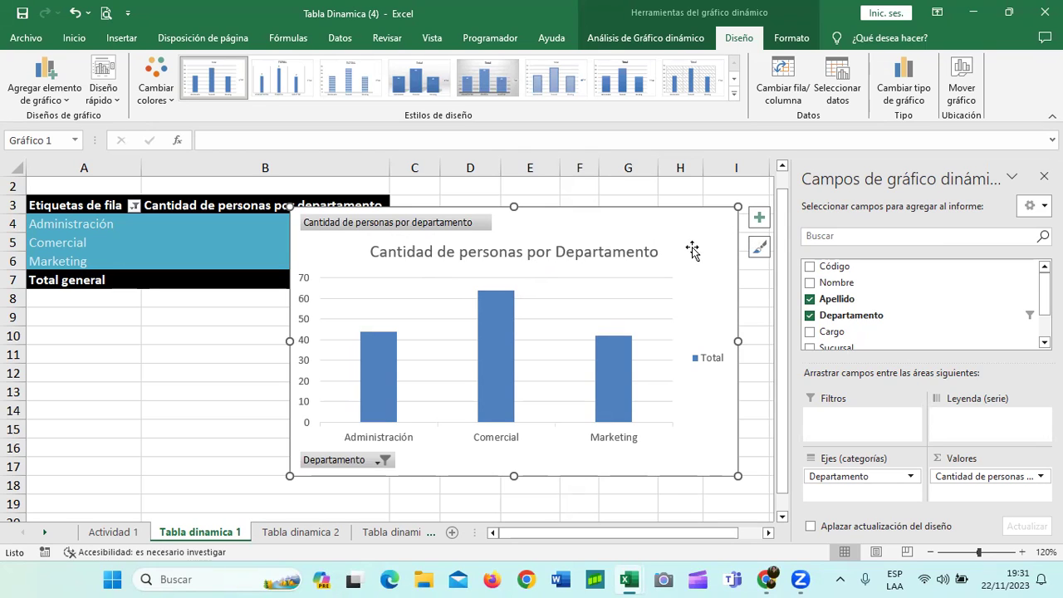
Step: Edit the title text so it reads 'Empleados por Departamento'
click(521, 251)
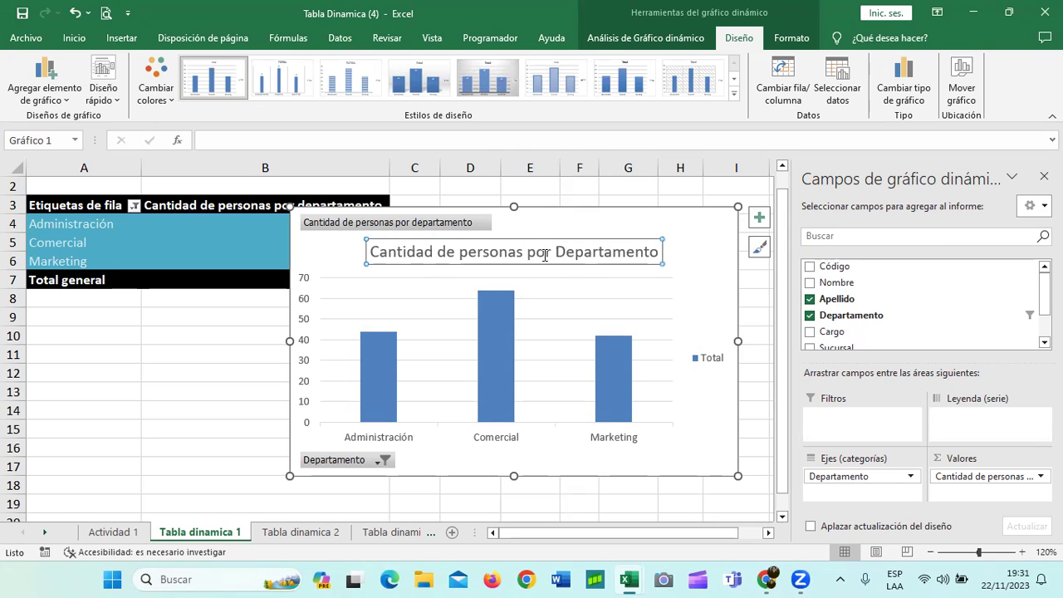
double_click(544, 254)
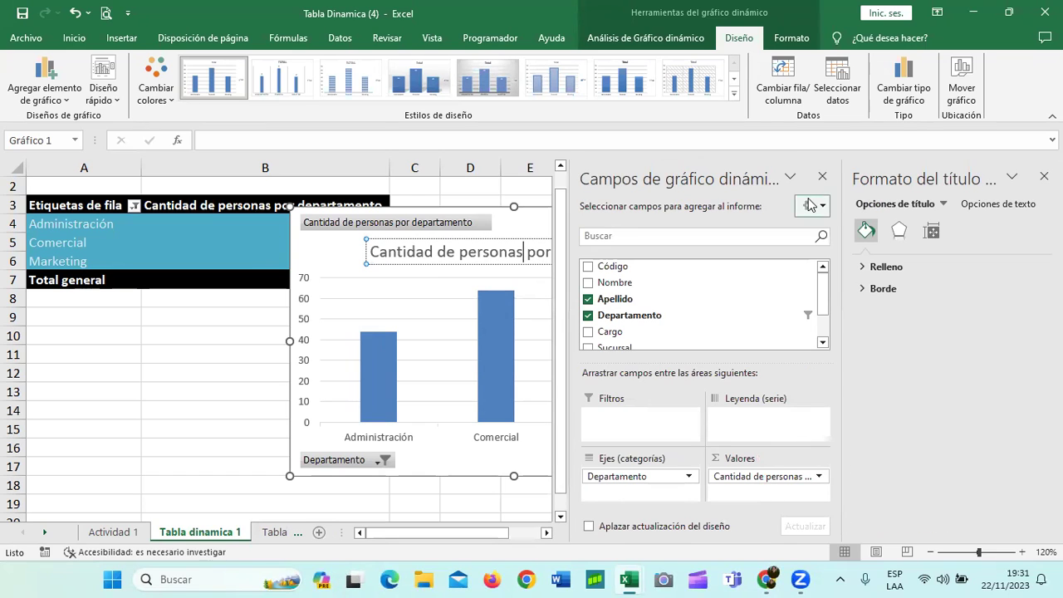
click(1044, 176)
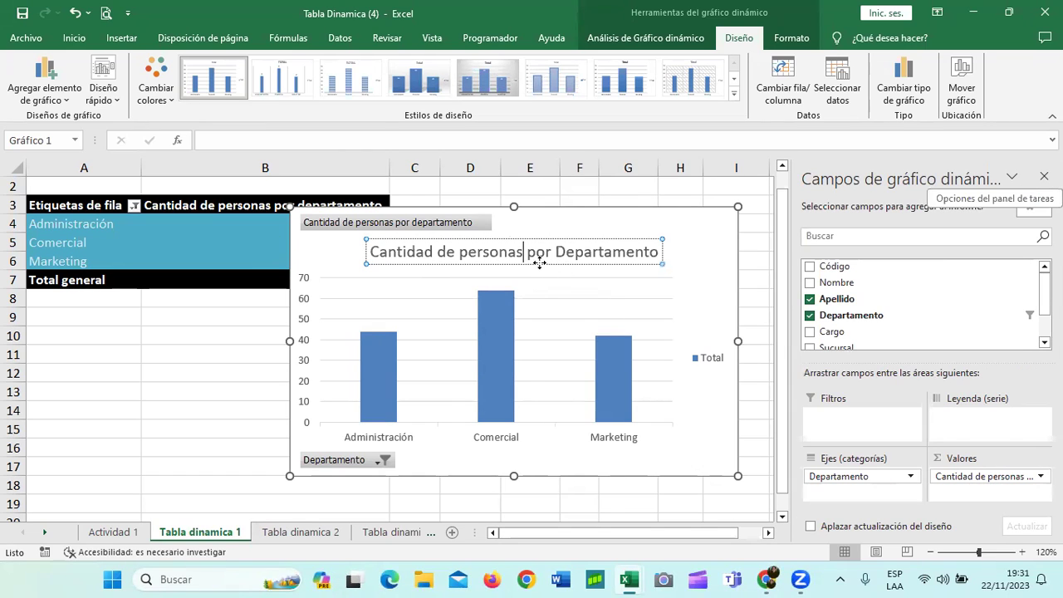
key(BackSpace)
key(BackSpace)
key(BackSpace)
key(BackSpace)
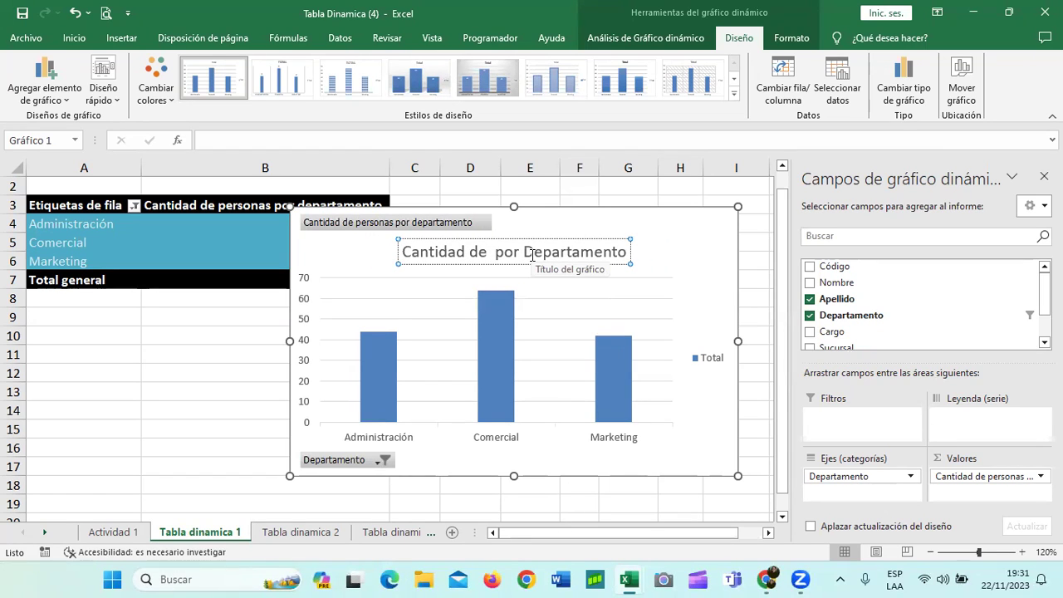
text(e)
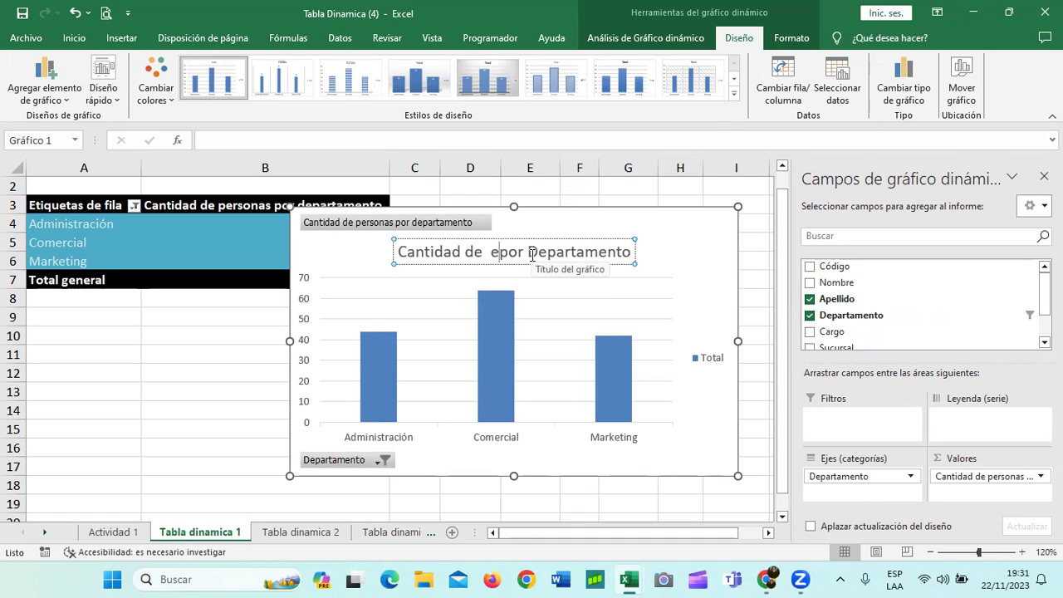
key(BackSpace)
key(BackSpace)
key(BackSpace)
key(BackSpace)
key(BackSpace)
key(BackSpace)
key(BackSpace)
key(BackSpace)
key(BackSpace)
key(BackSpace)
key(BackSpace)
key(BackSpace)
key(BackSpace)
key(BackSpace)
key(BackSpace)
key(BackSpace)
key(BackSpace)
key(BackSpace)
text(Empleados po)
click(701, 246)
click(548, 249)
click(507, 251)
text(r)
click(680, 256)
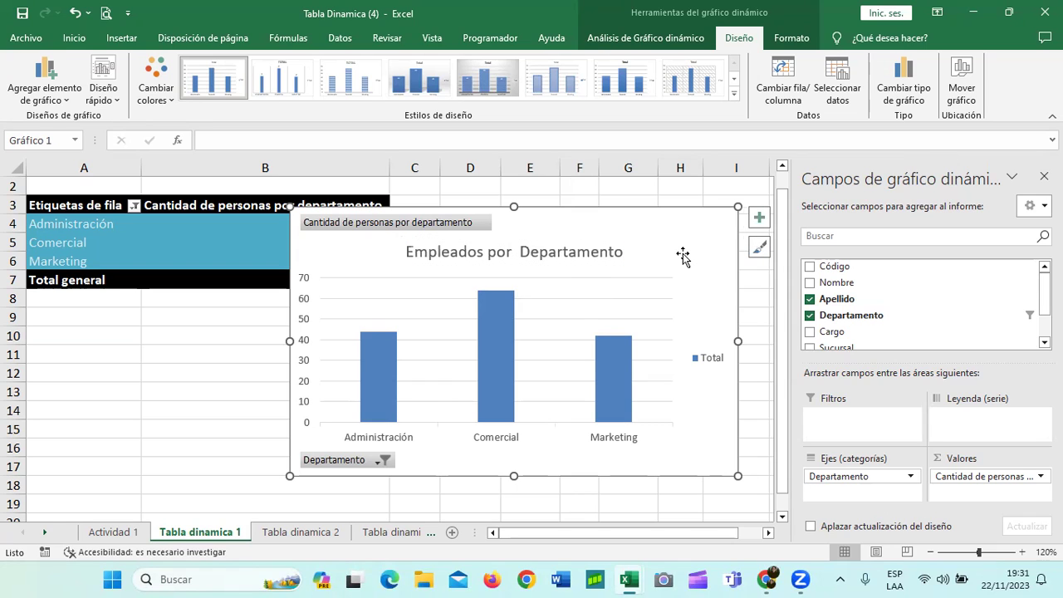
Step: Set the chart title position to centred overlay on the plot
click(758, 217)
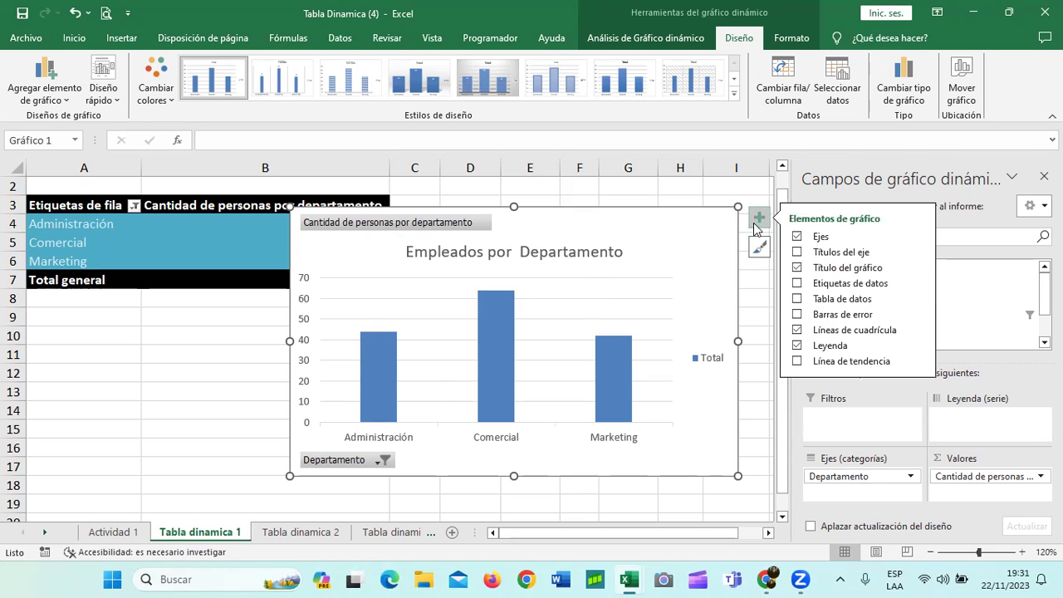
click(920, 270)
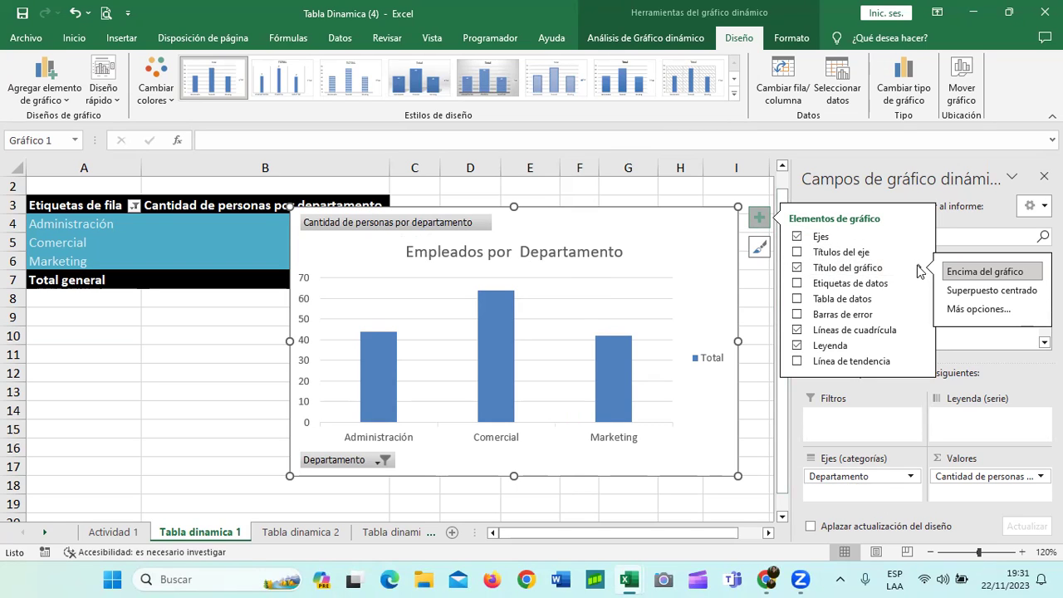
click(973, 292)
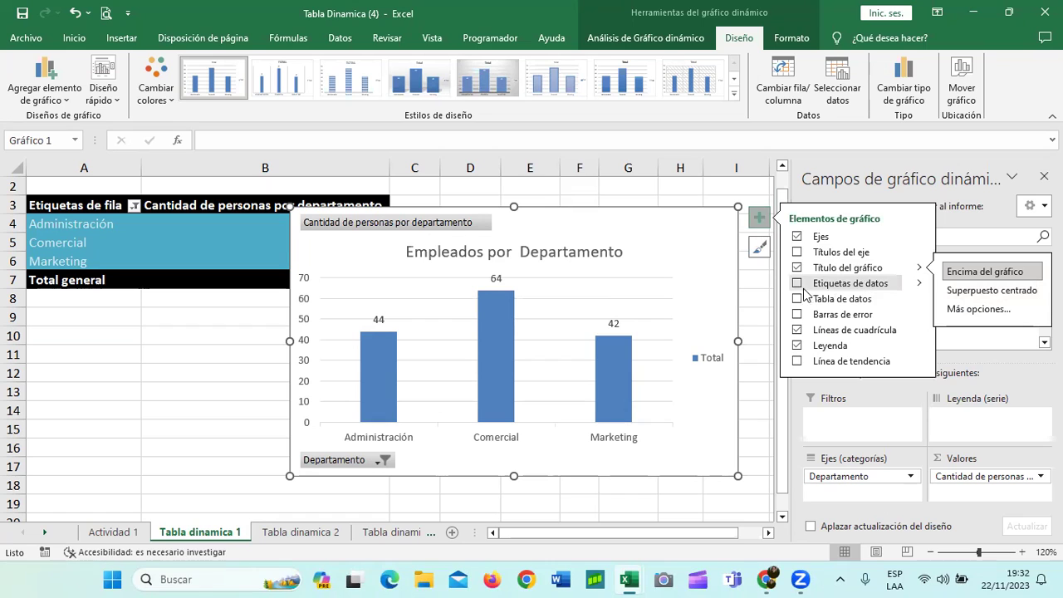
Step: Add data labels as callouts (Administración; 44, Comercial; 64, Marketing; 42) and hide the axes
mouse_move(915, 287)
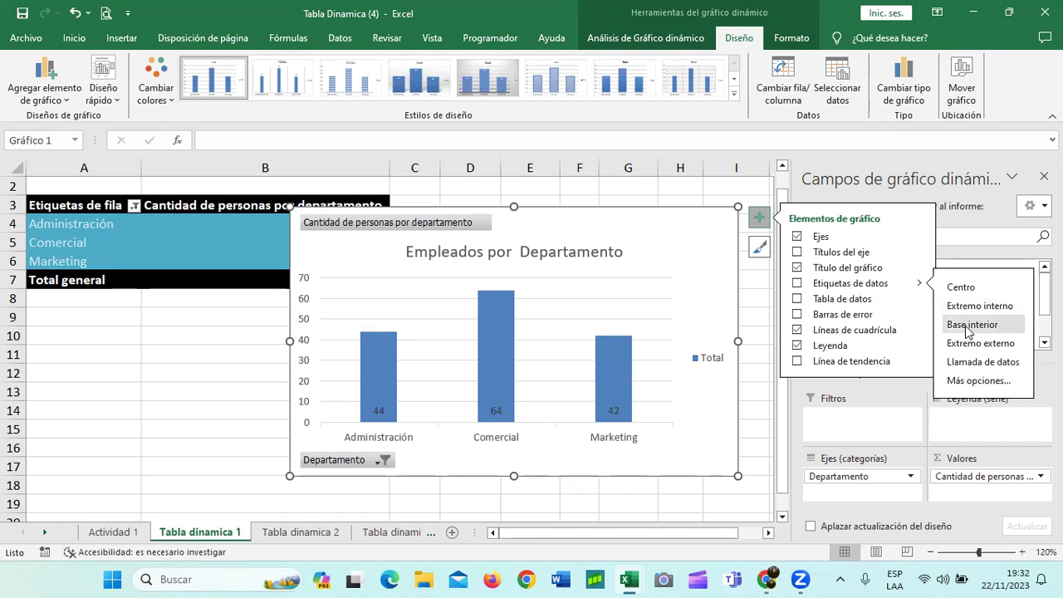
click(796, 284)
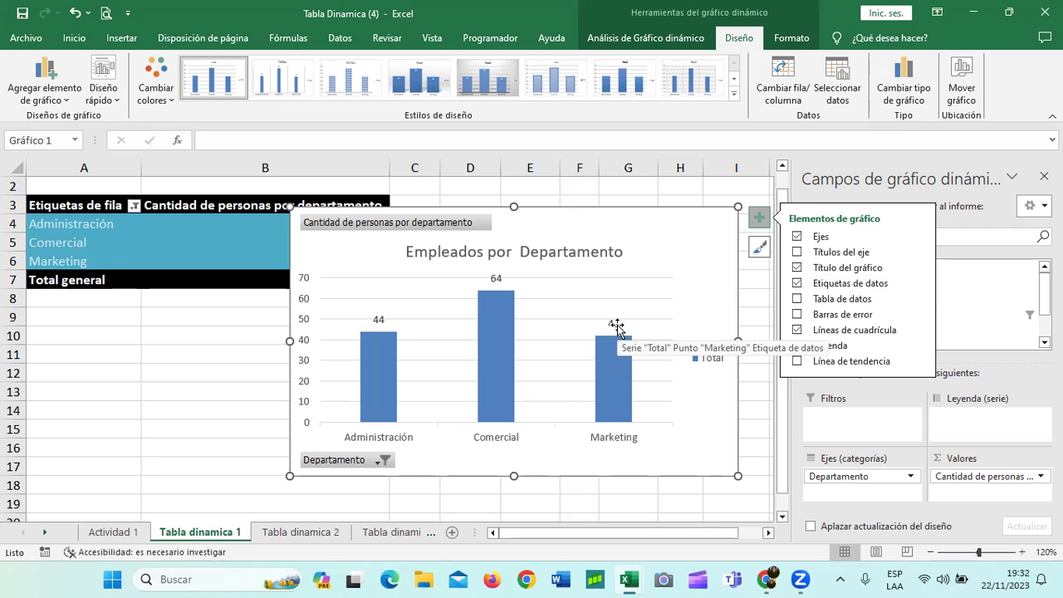
click(798, 237)
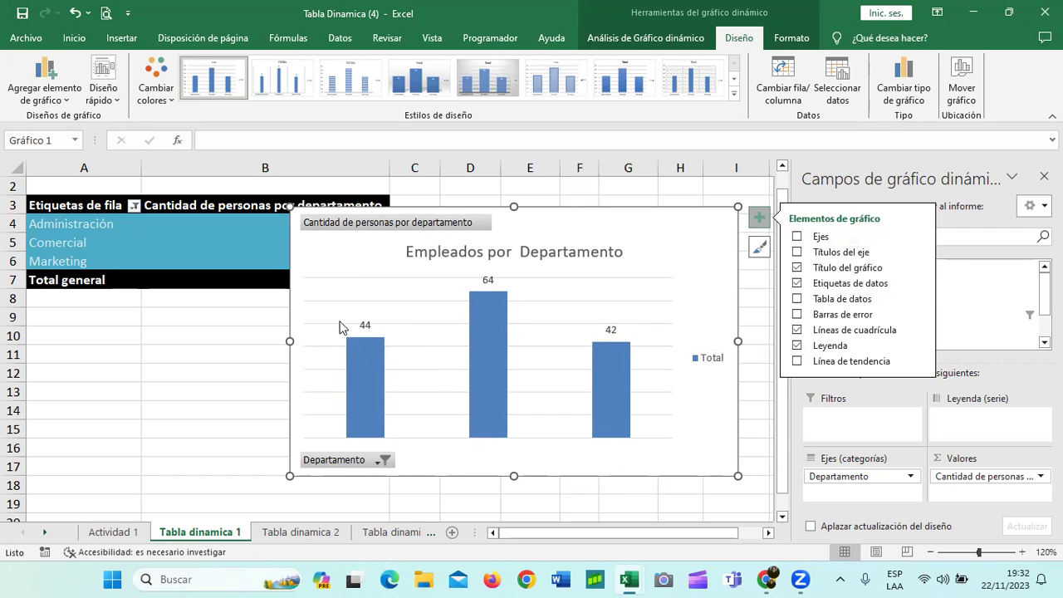
mouse_move(354, 396)
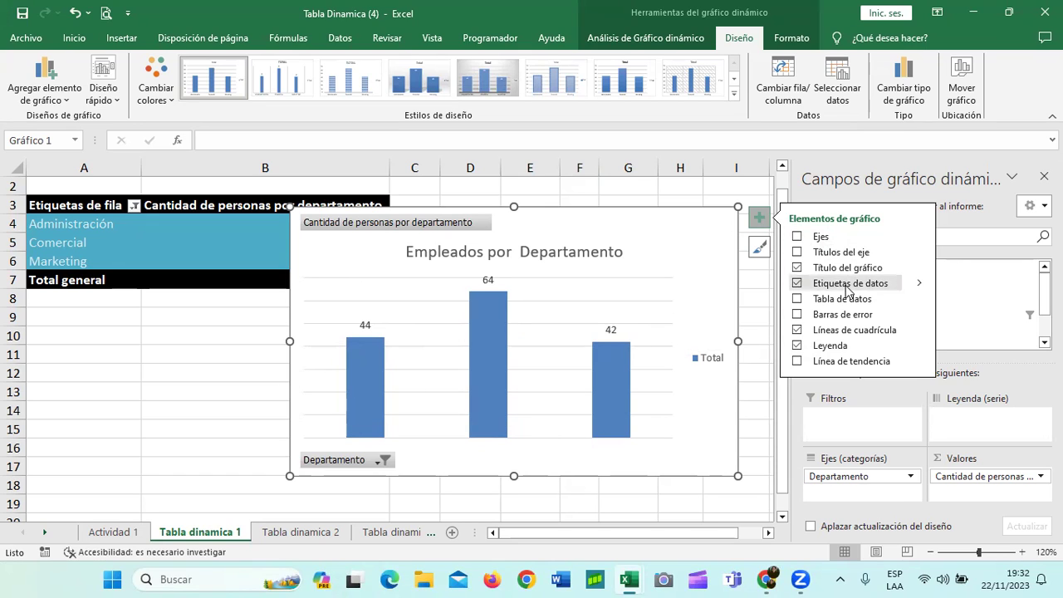
click(918, 286)
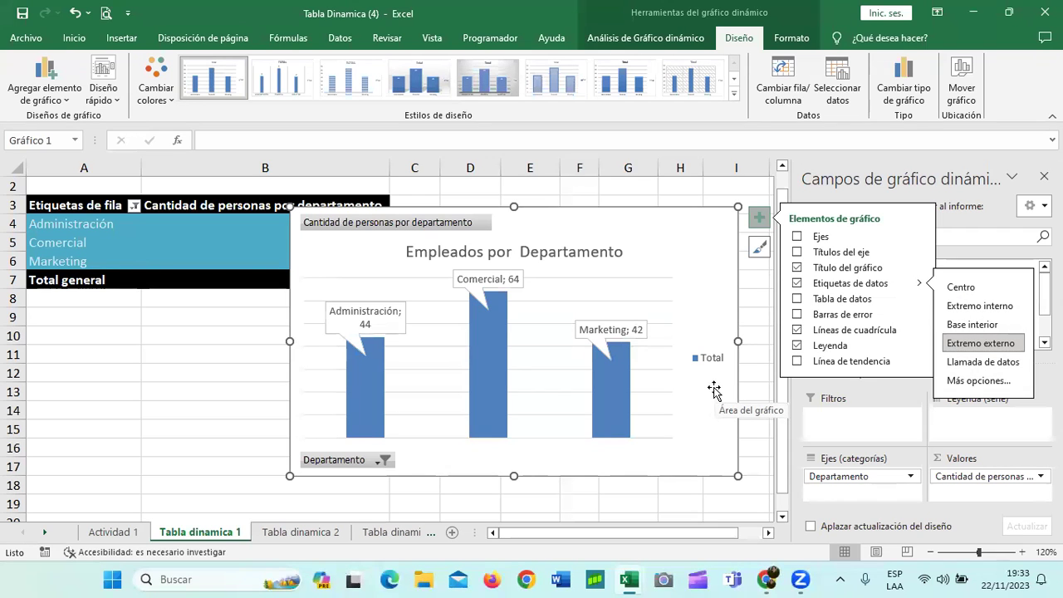
click(611, 378)
click(610, 328)
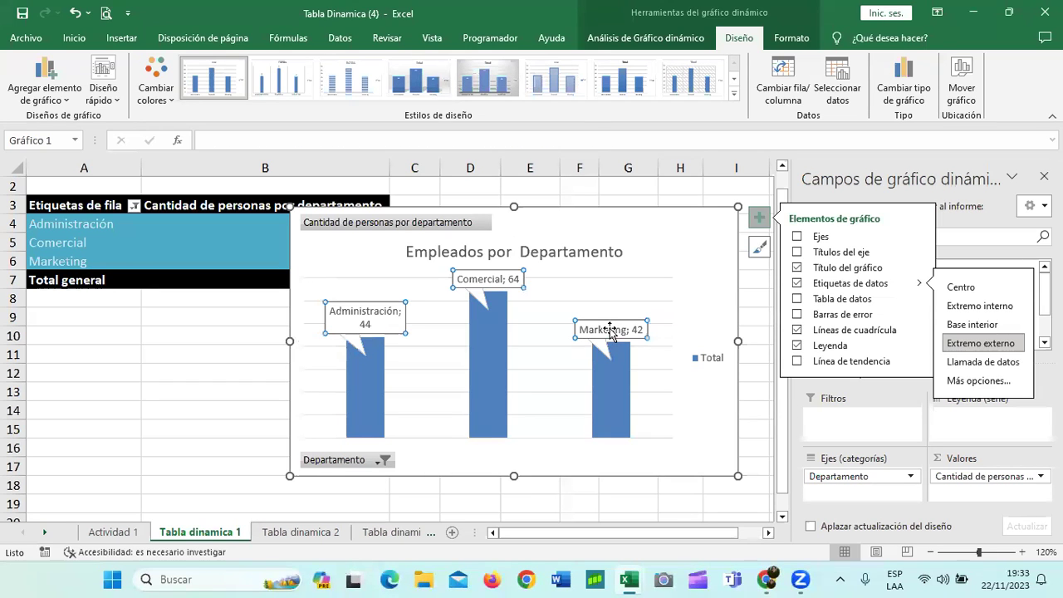
Step: Apply the red shape style from the Formato gallery to the callout data labels
click(787, 38)
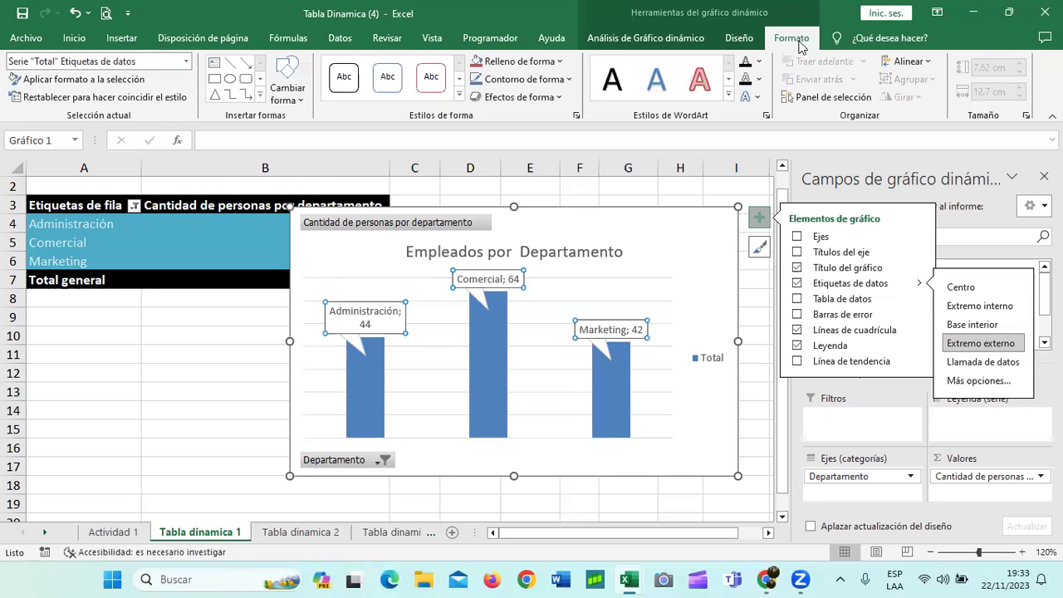
click(458, 94)
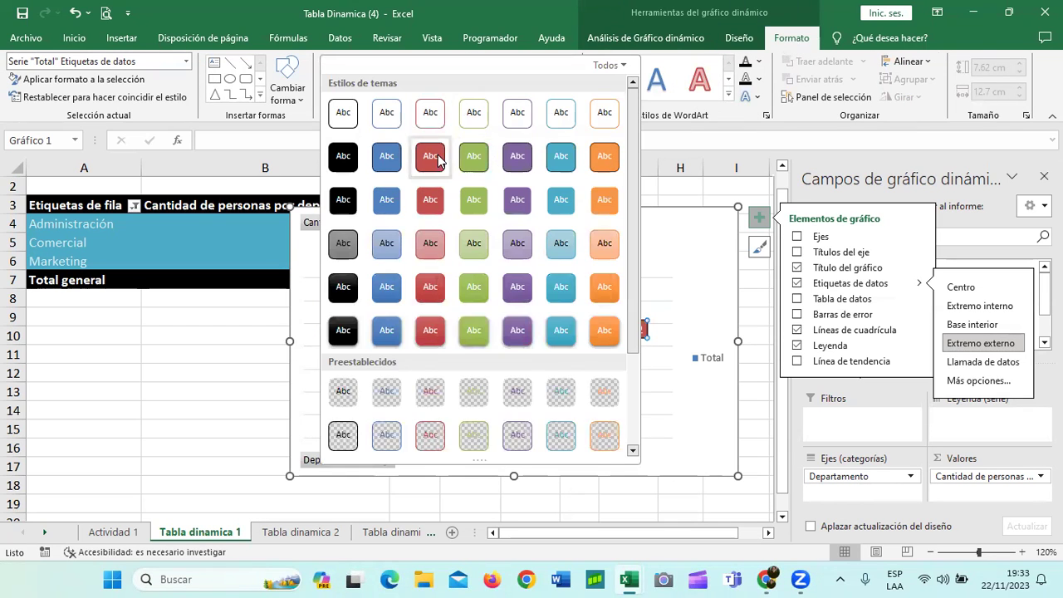
click(430, 156)
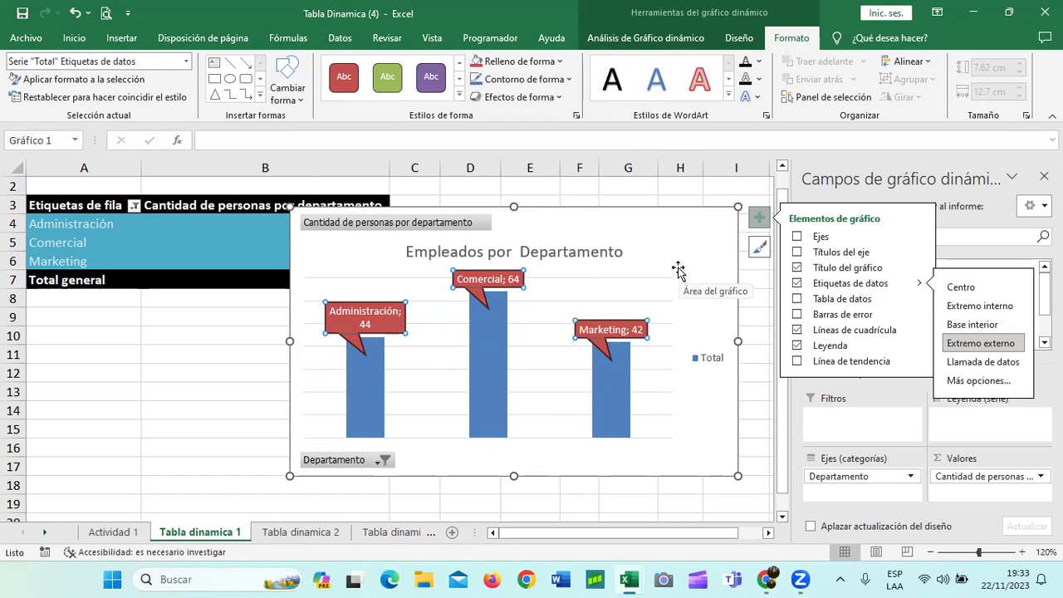
click(698, 415)
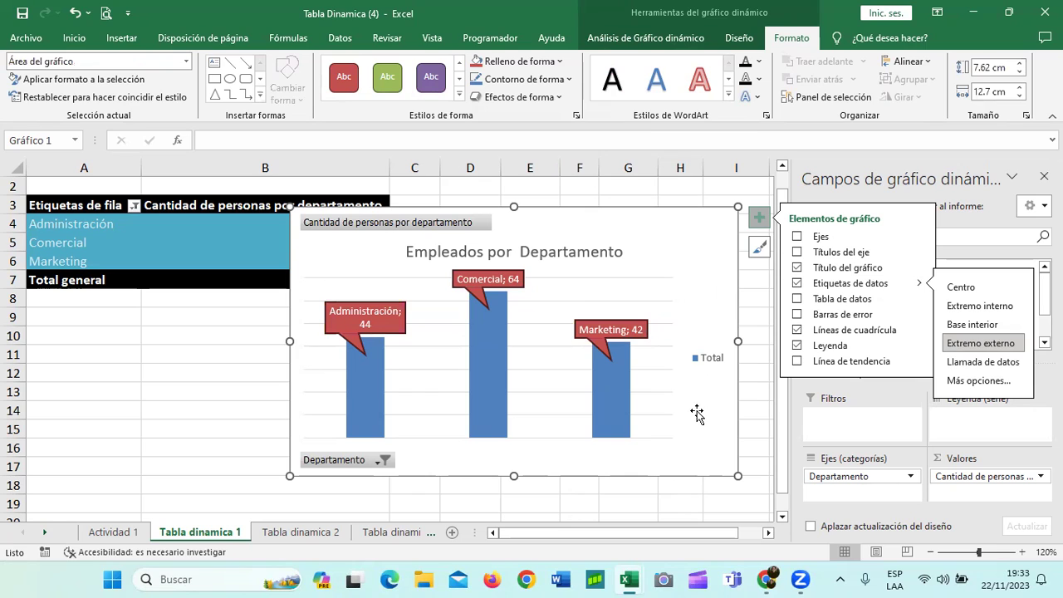
Step: Try a data table and error bars, removing both, and hide the horizontal gridlines
click(797, 301)
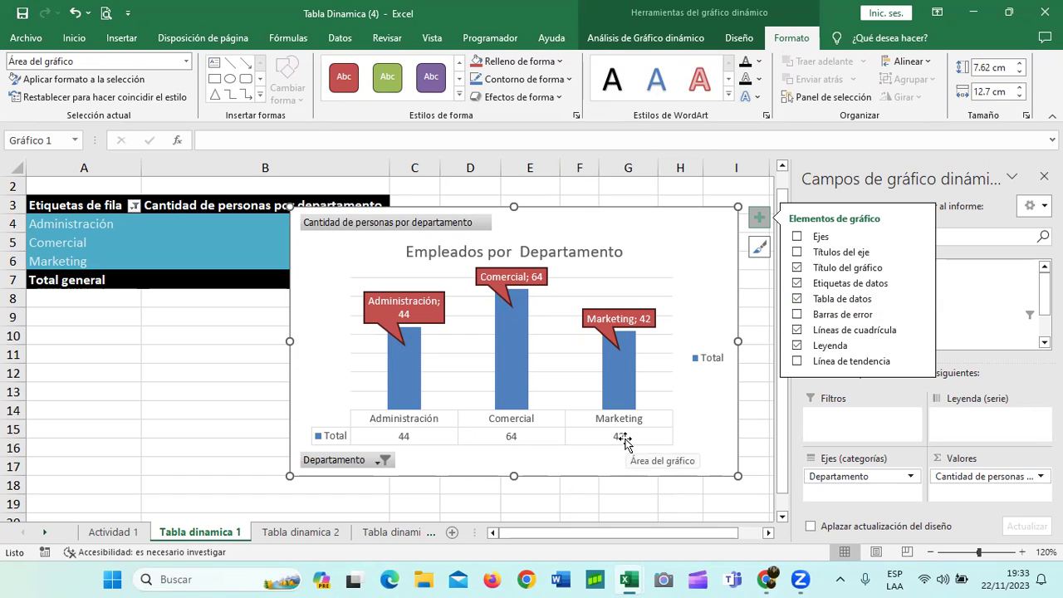
click(798, 299)
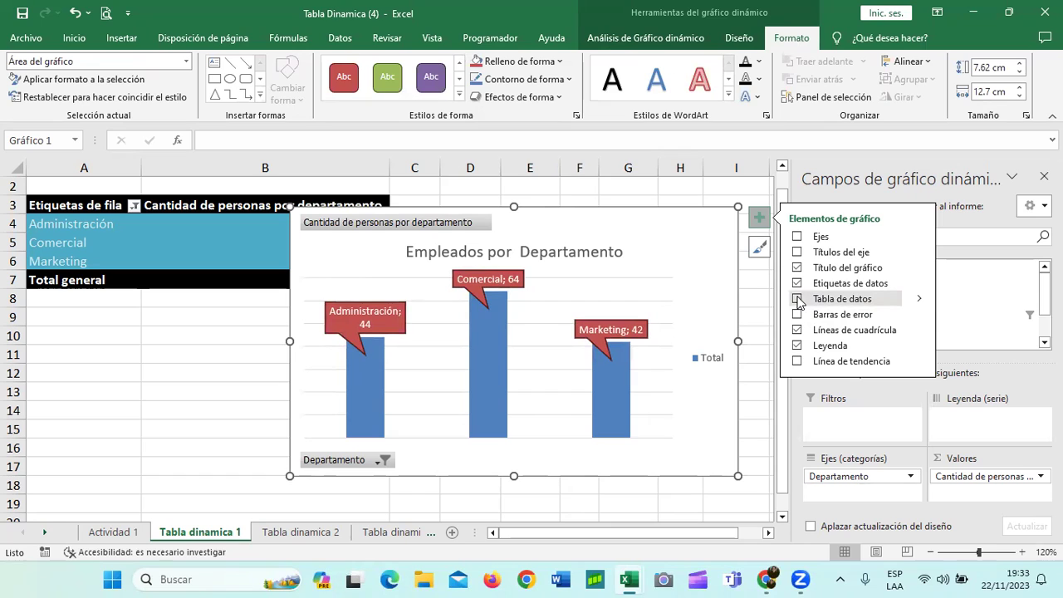
click(797, 314)
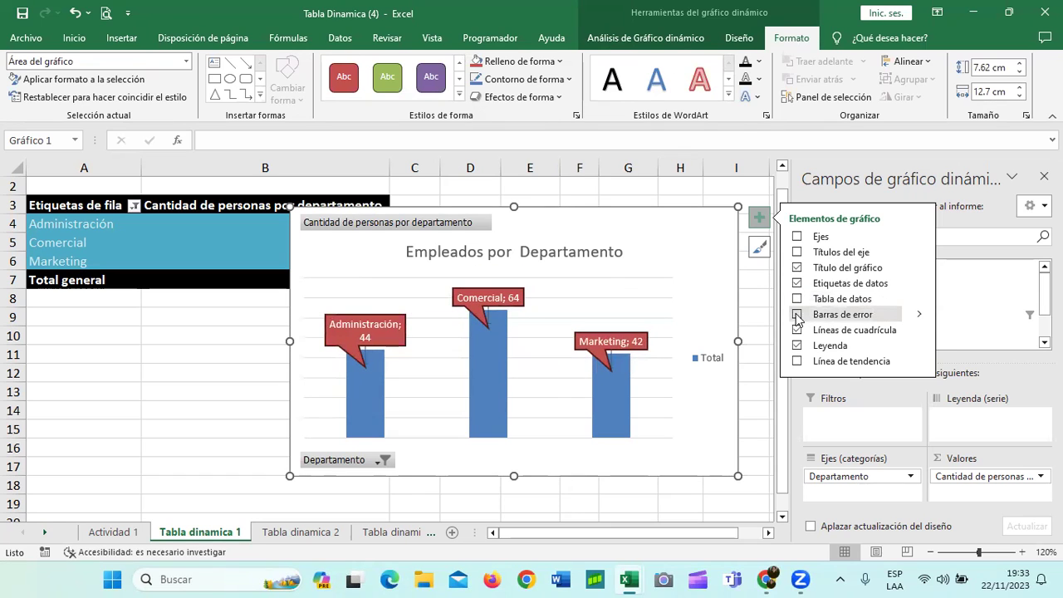
click(797, 316)
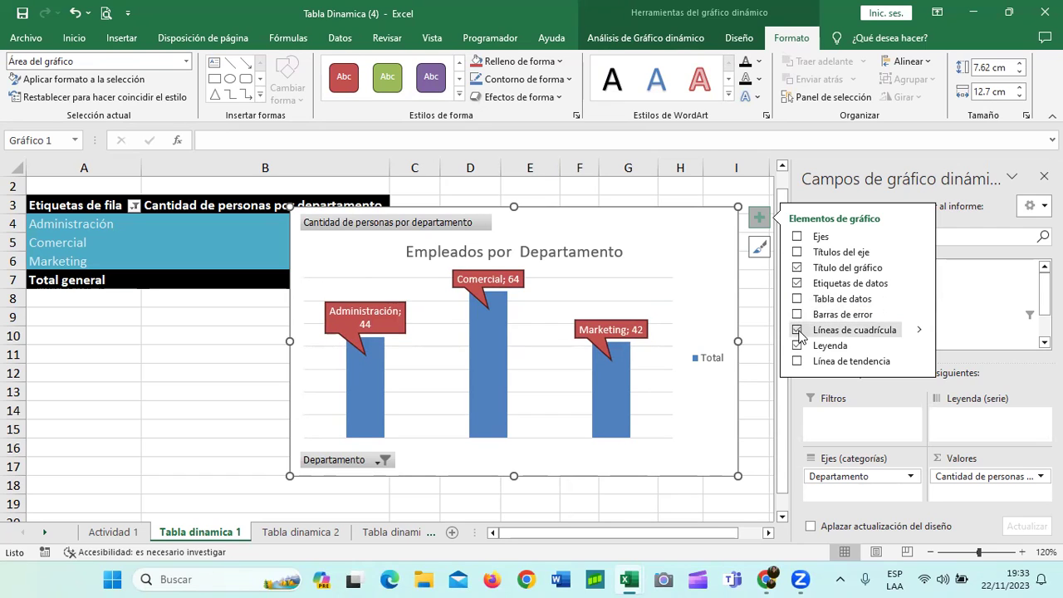
click(797, 331)
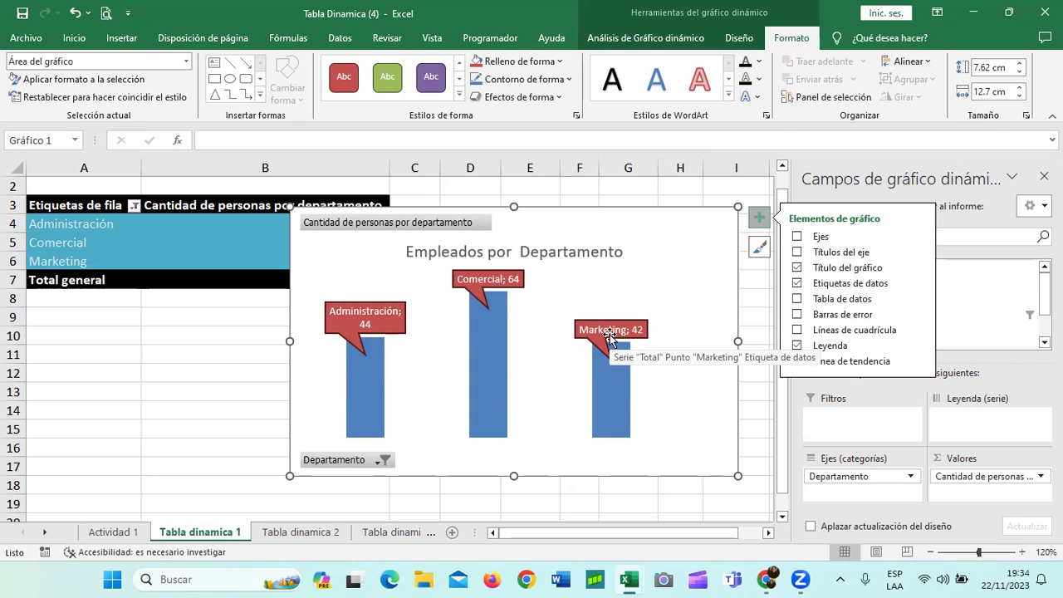
Step: Delete the Total legend from the pivot chart
click(799, 347)
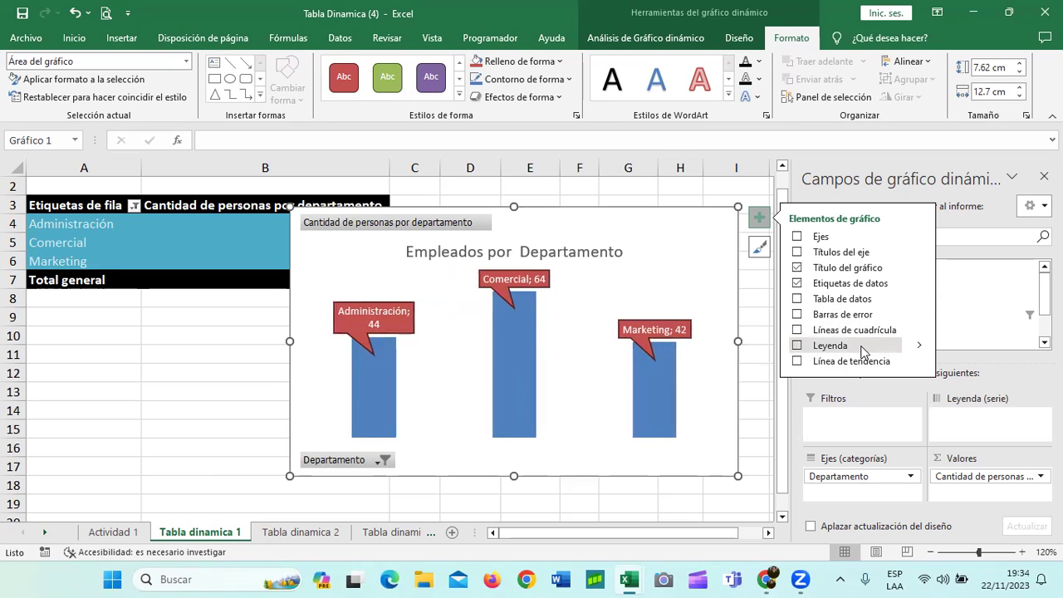
mouse_move(921, 346)
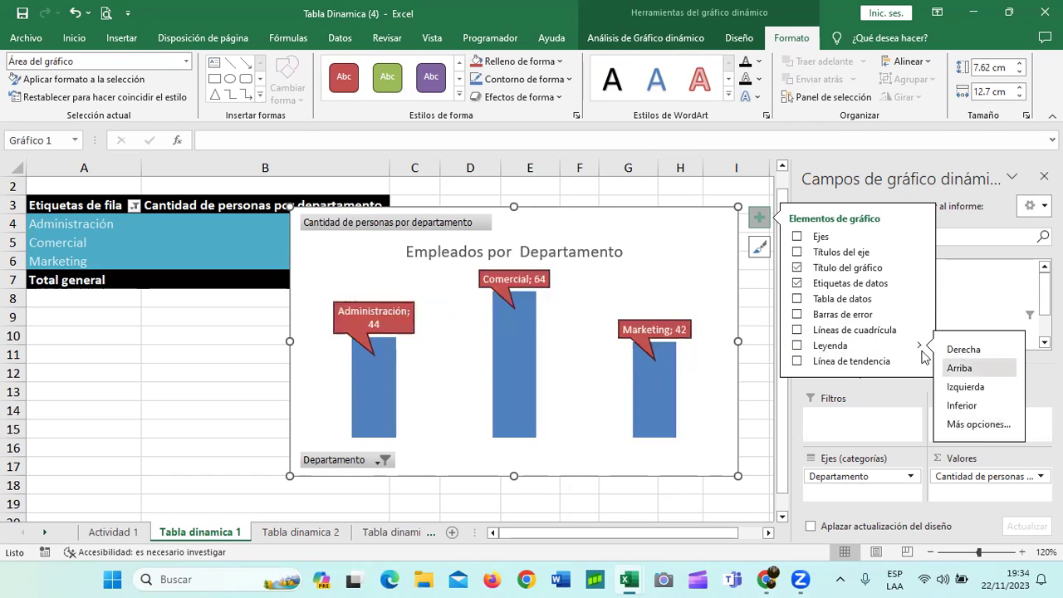
click(797, 349)
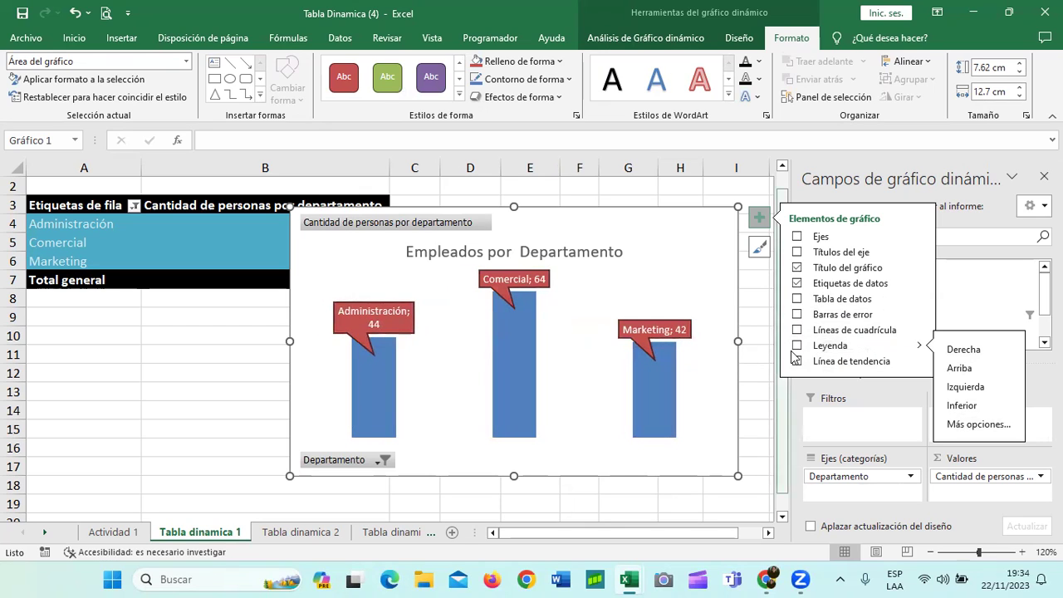
click(794, 347)
click(714, 359)
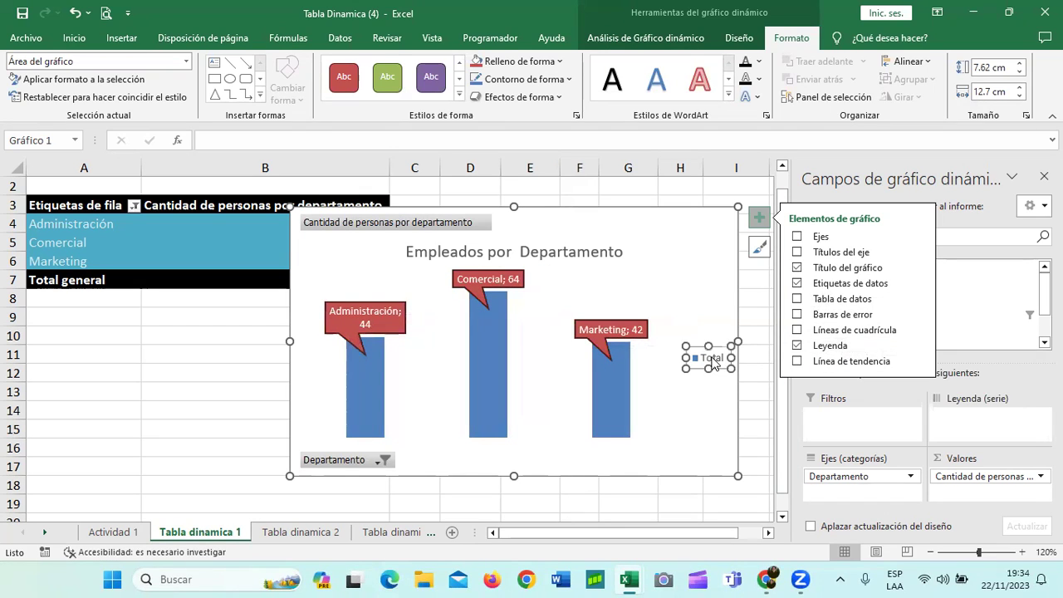
mouse_move(607, 394)
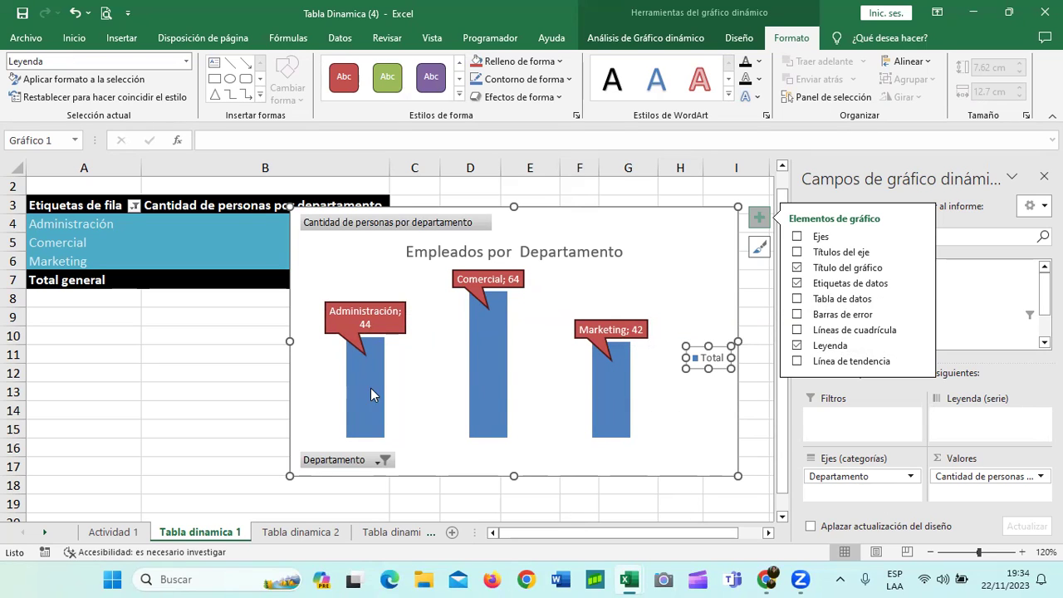
key(Delete)
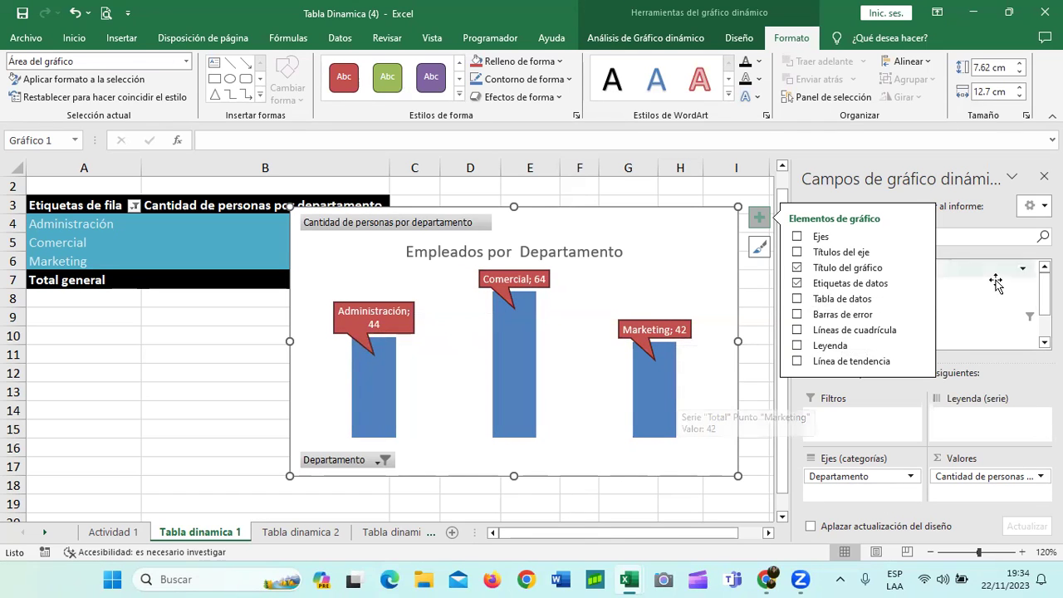
Step: View the Línea de tendencia types, then dismiss the chart elements list unchanged
click(917, 362)
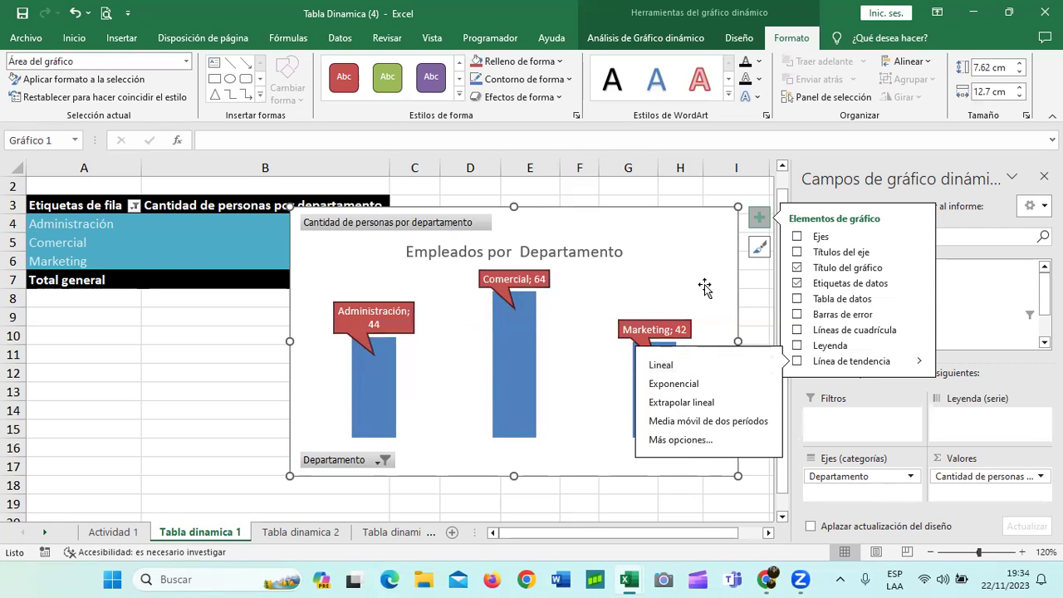
click(762, 222)
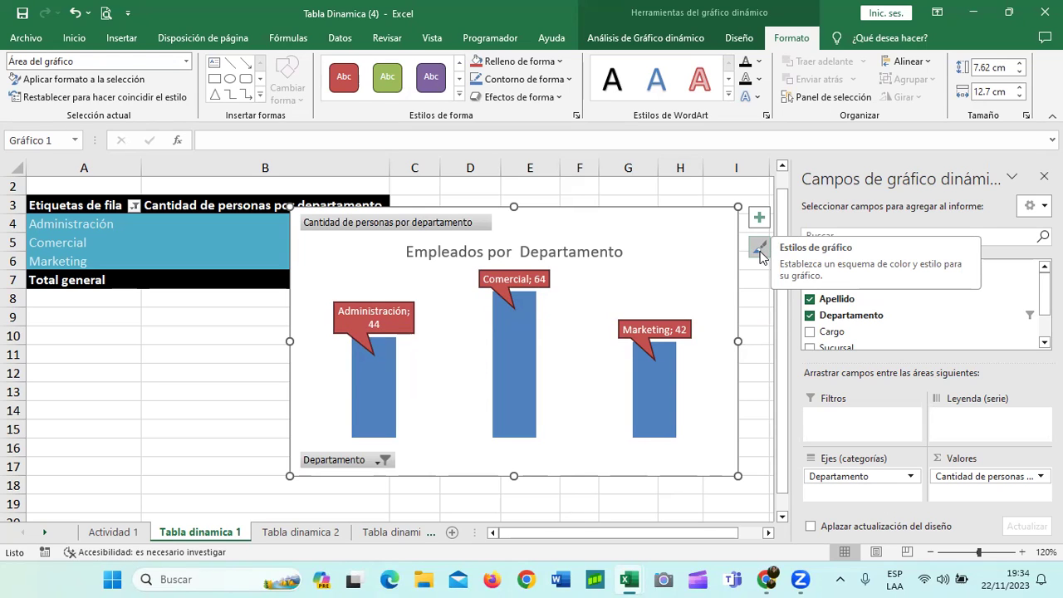
Step: Browse the chart style options, then drag the chart right, clear of the pivot table counts
click(760, 252)
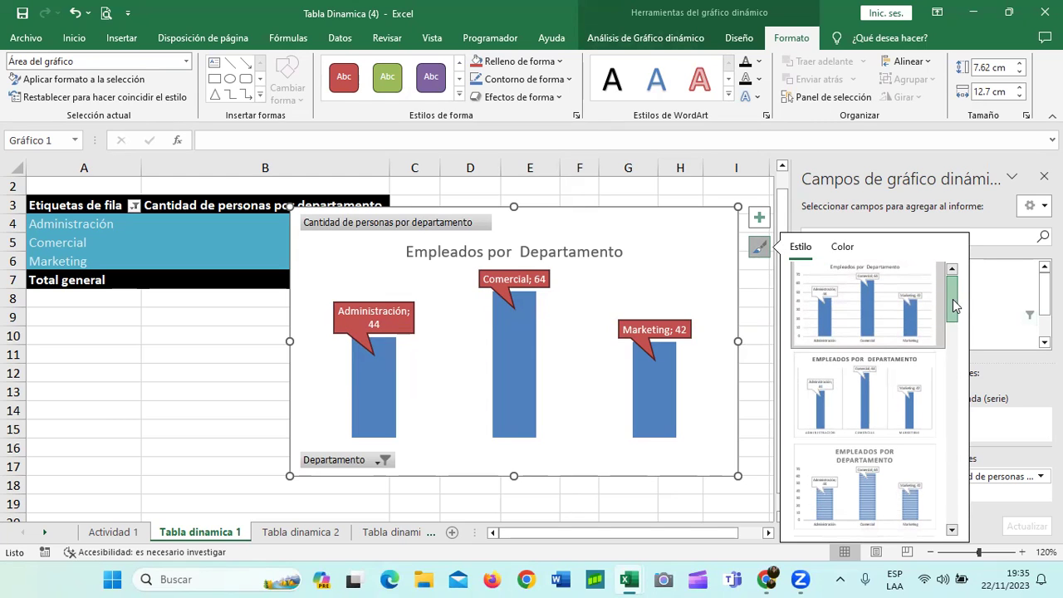
drag(952, 299, 938, 531)
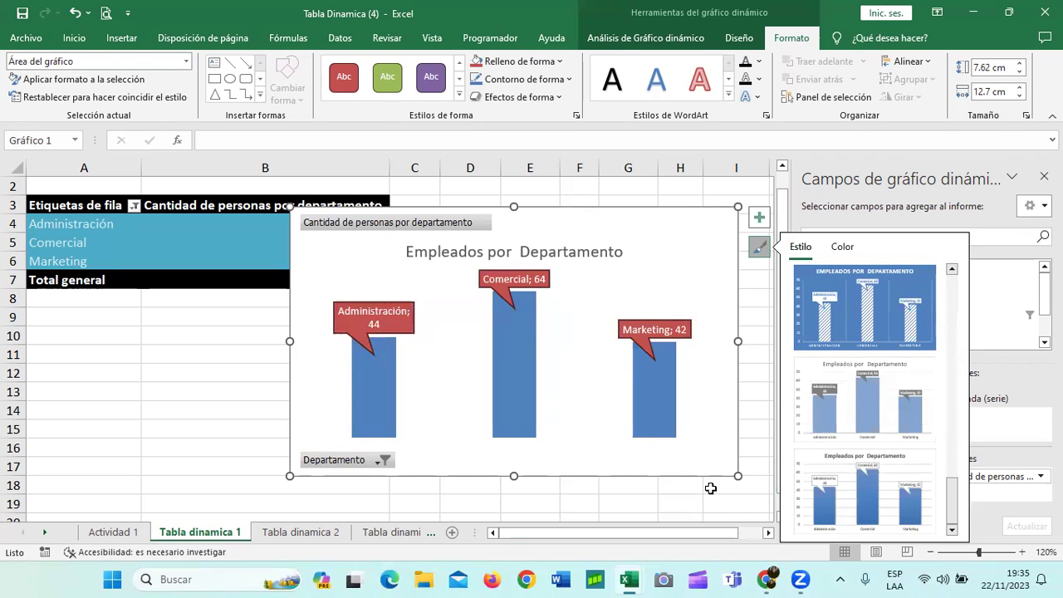
drag(952, 486, 953, 307)
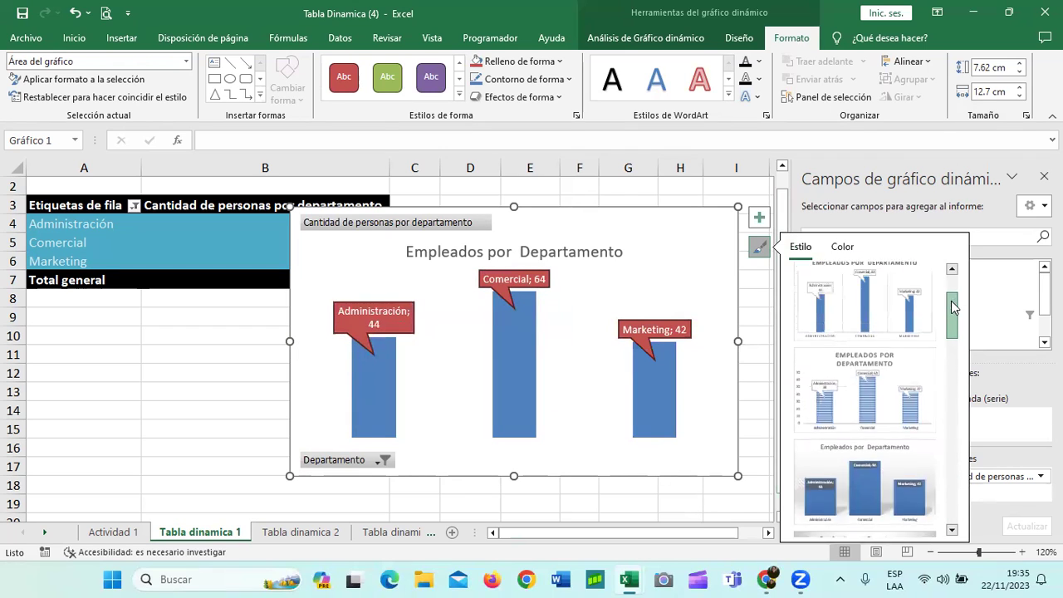
click(699, 503)
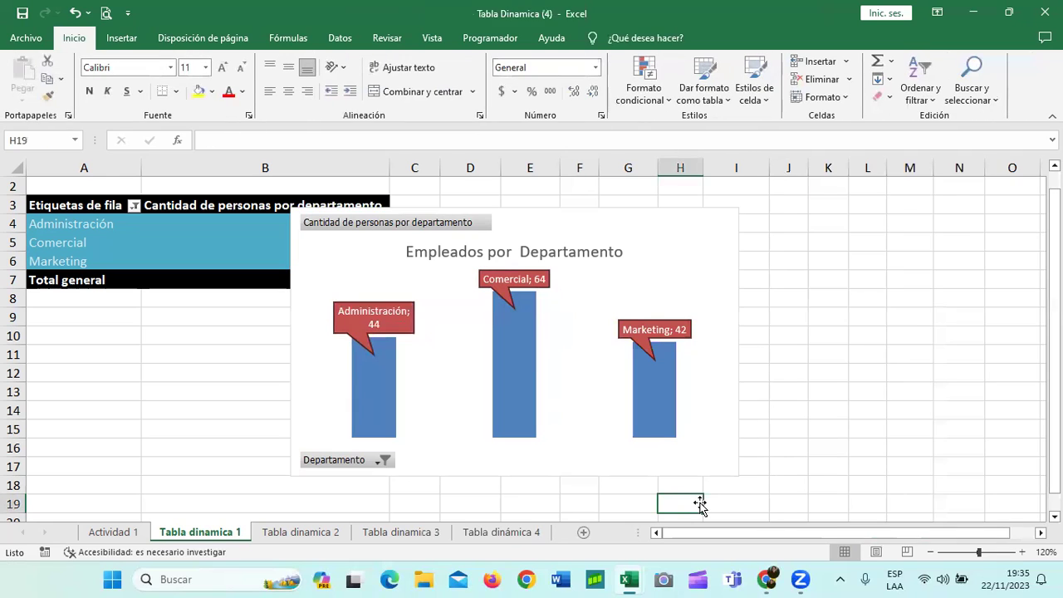
mouse_move(670, 216)
mouse_down()
mouse_move(678, 250)
mouse_move(752, 206)
mouse_up()
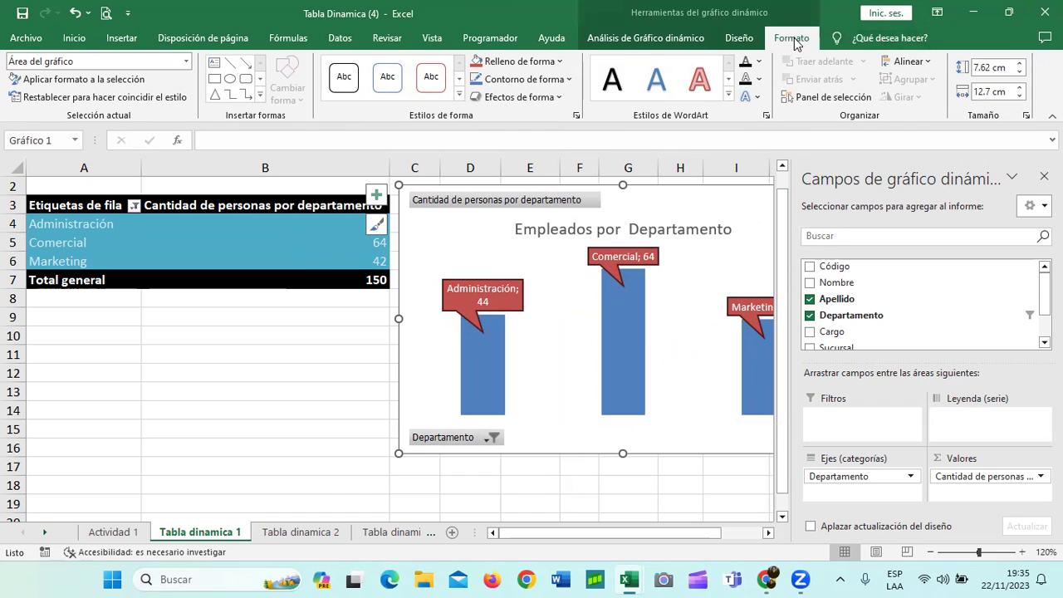
Step: Use Mover gráfico to relocate the pivot chart onto a new sheet, Gráfico1
click(747, 37)
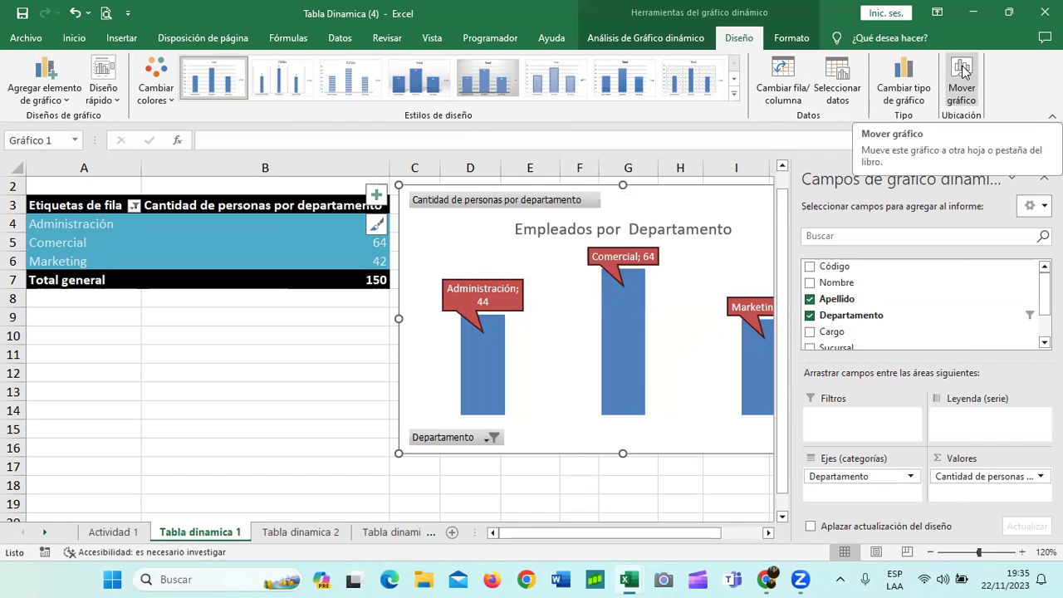
click(962, 70)
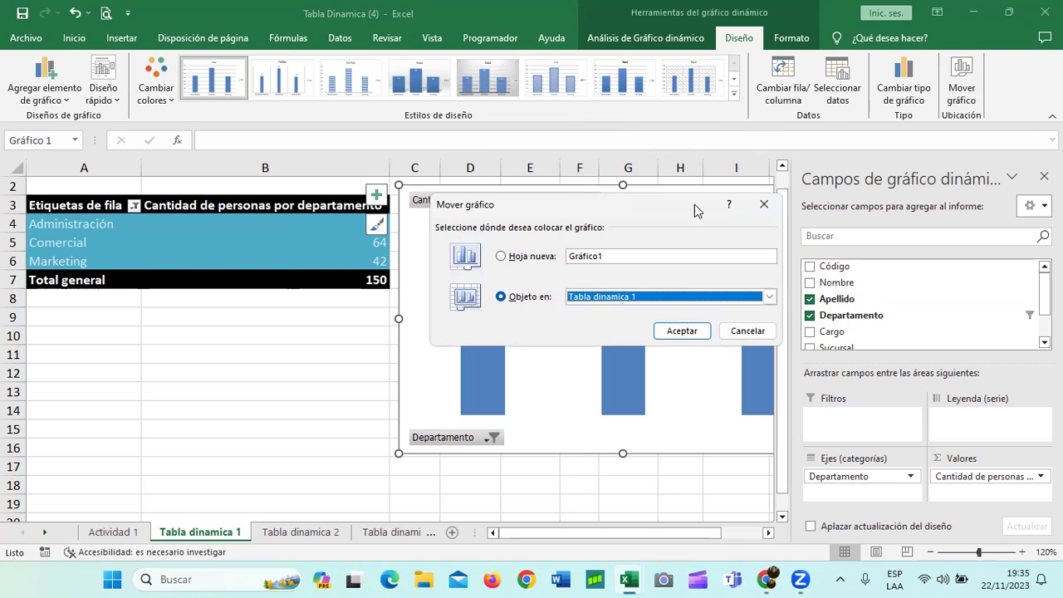
click(503, 256)
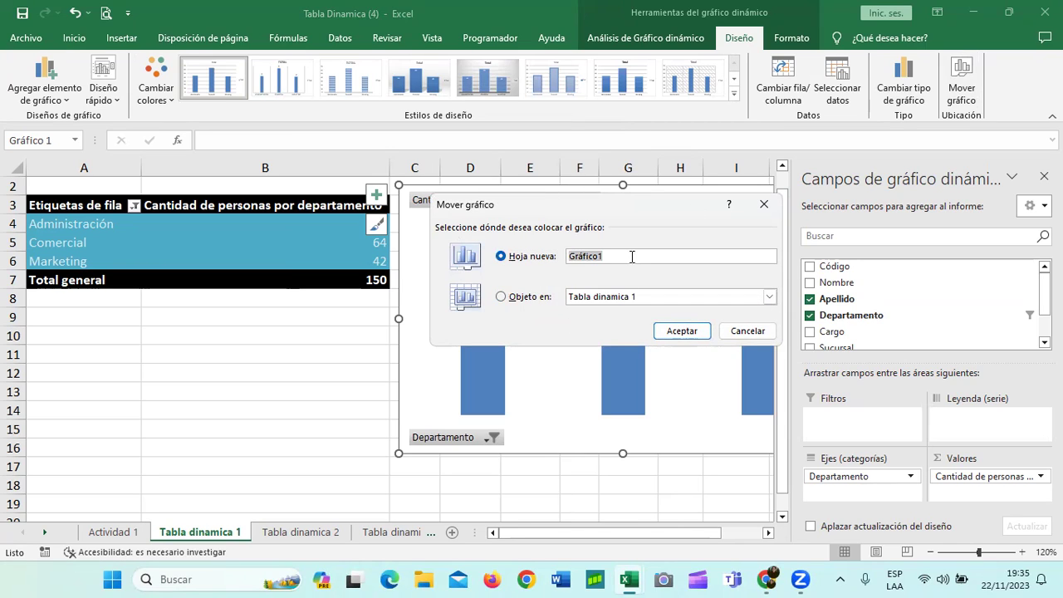
click(679, 331)
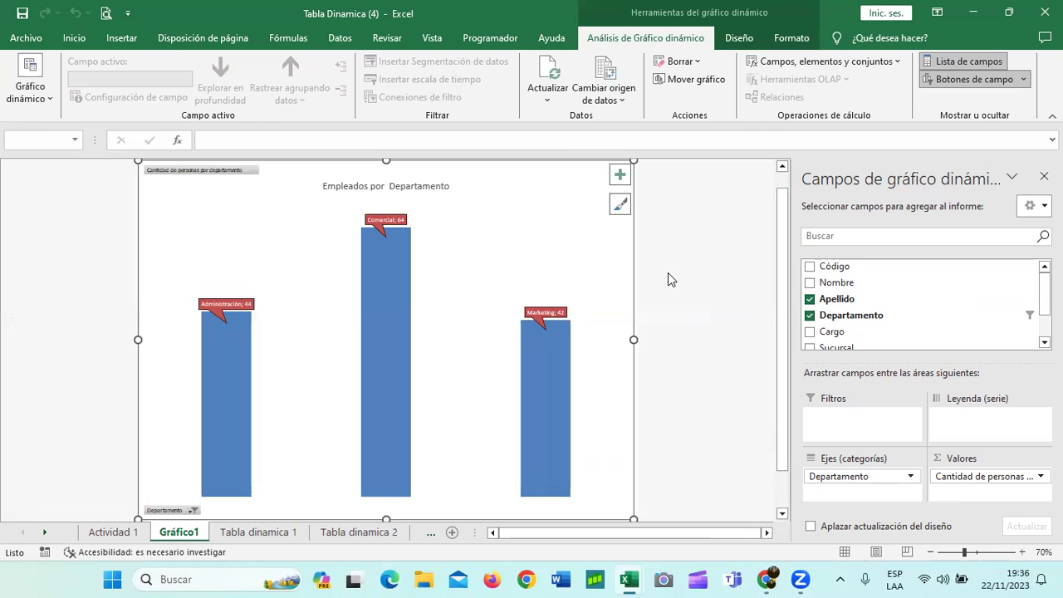
click(490, 245)
Step: Apply the first WordArt style to the 'Empleados por Departamento' chart title for darker text
click(736, 225)
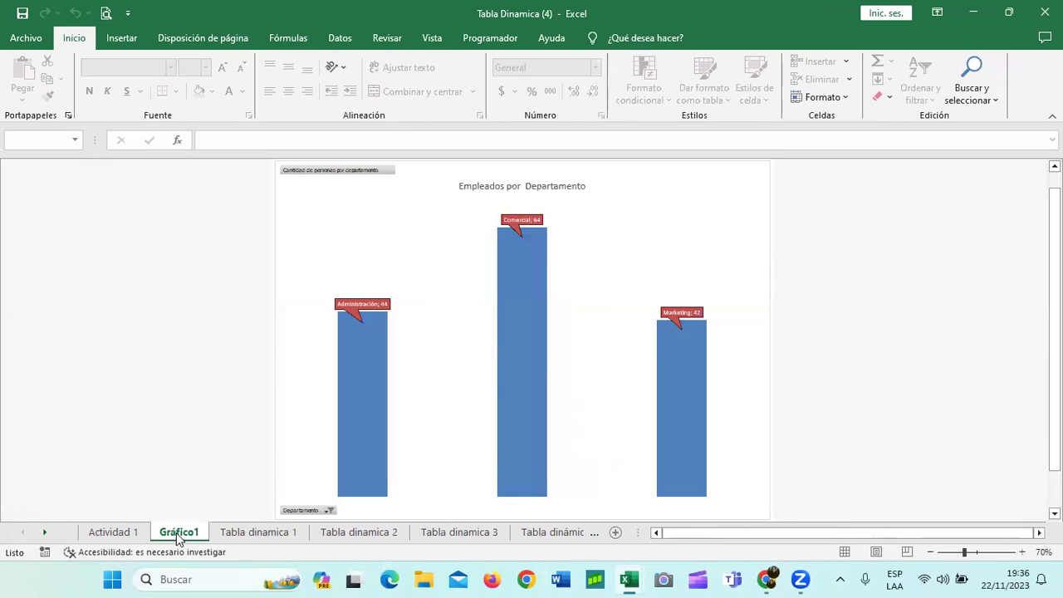
click(722, 247)
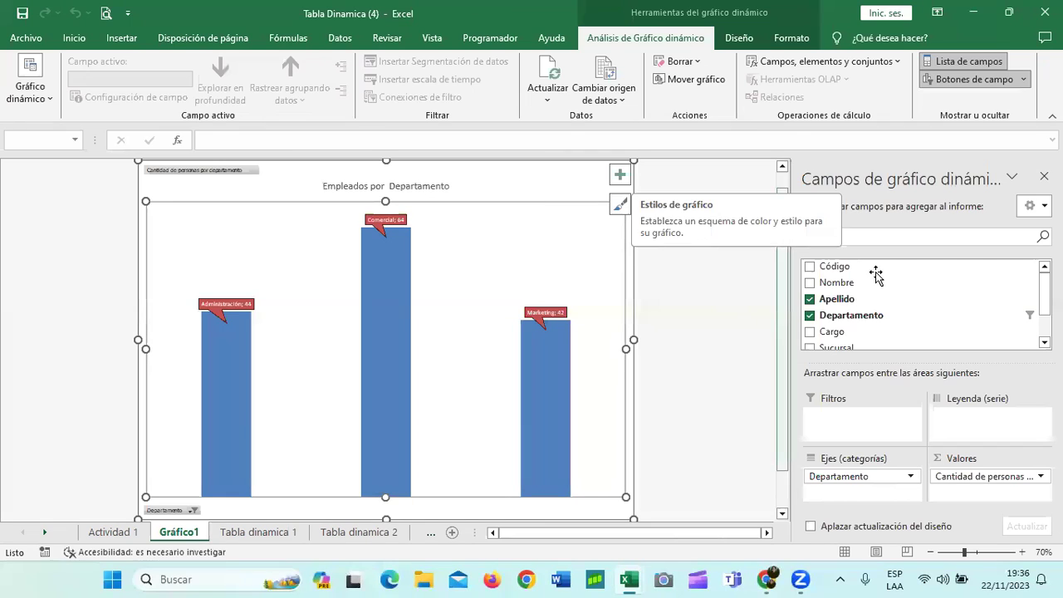
click(448, 185)
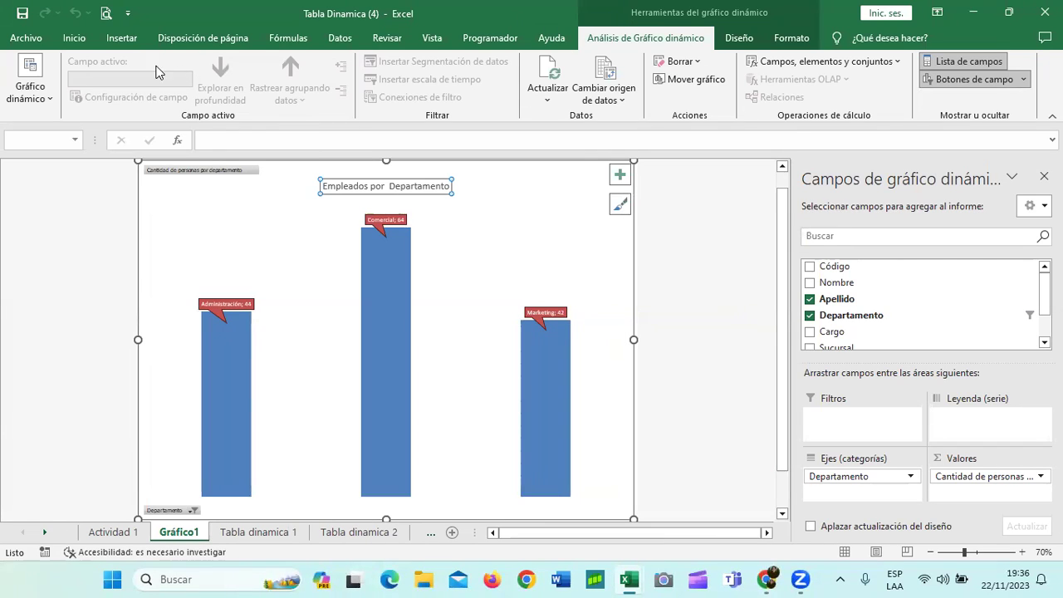
click(791, 37)
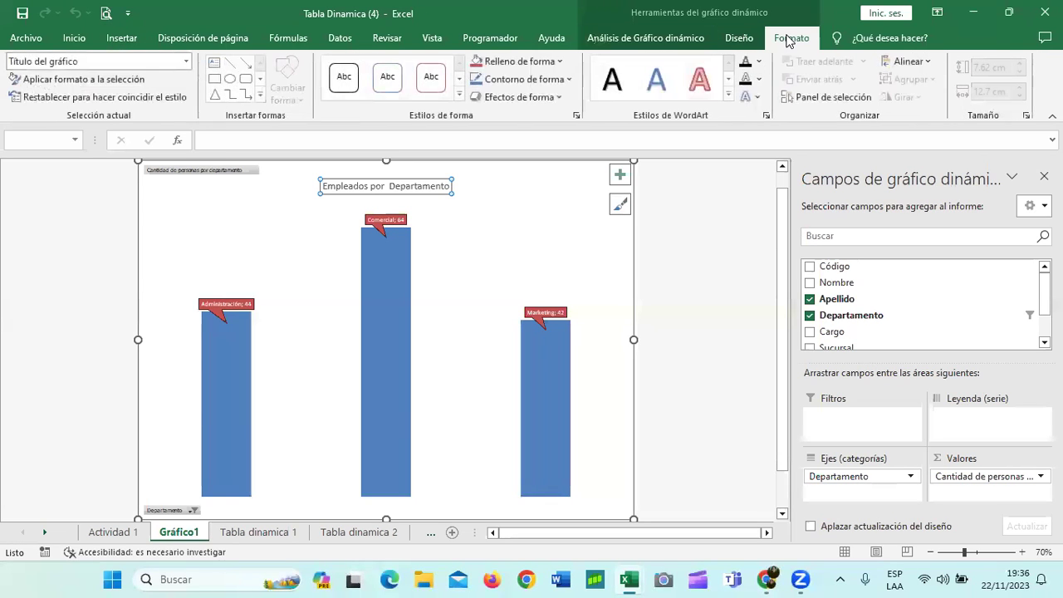
click(612, 89)
Step: Enlarge the chart title's font to 24 pt
click(68, 40)
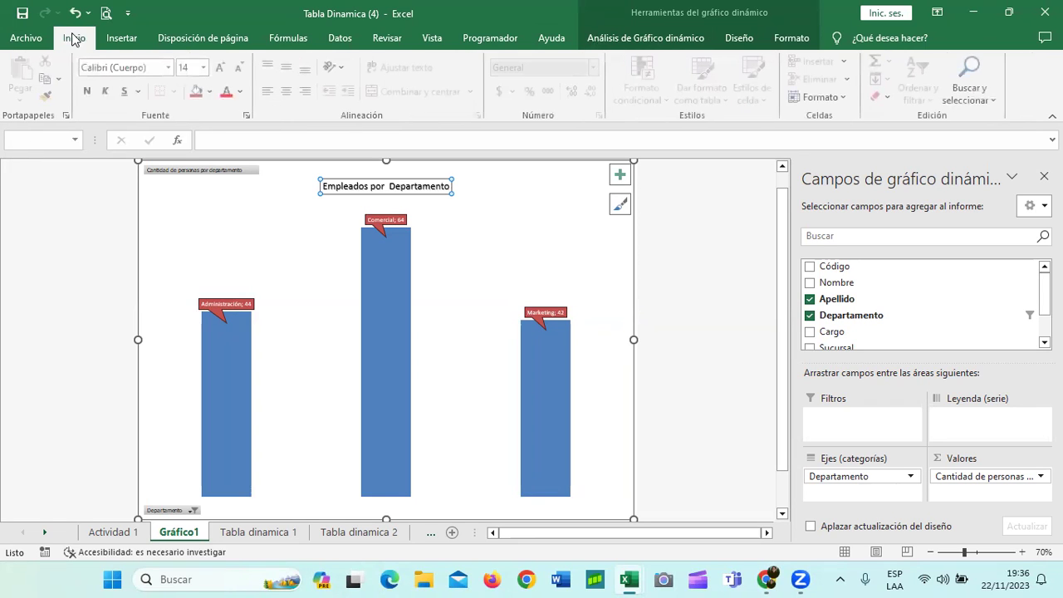
click(223, 67)
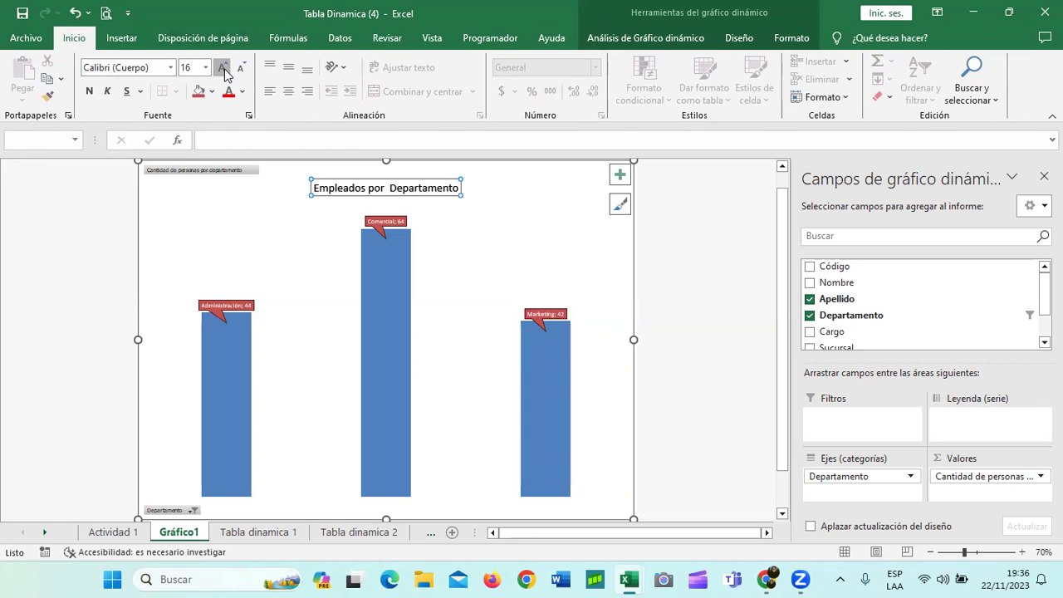
click(222, 68)
click(224, 69)
click(223, 68)
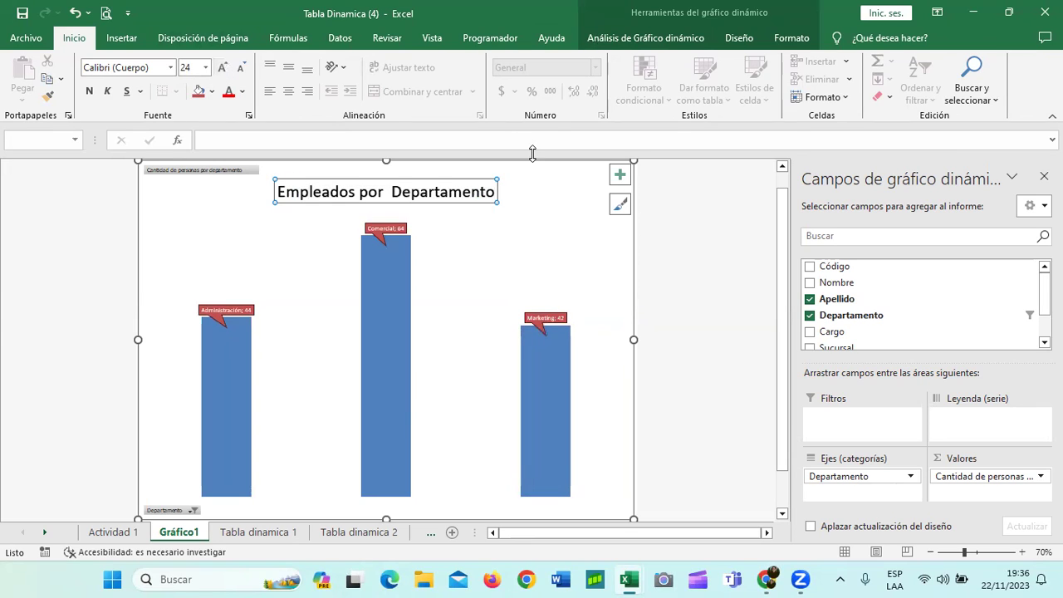
click(216, 171)
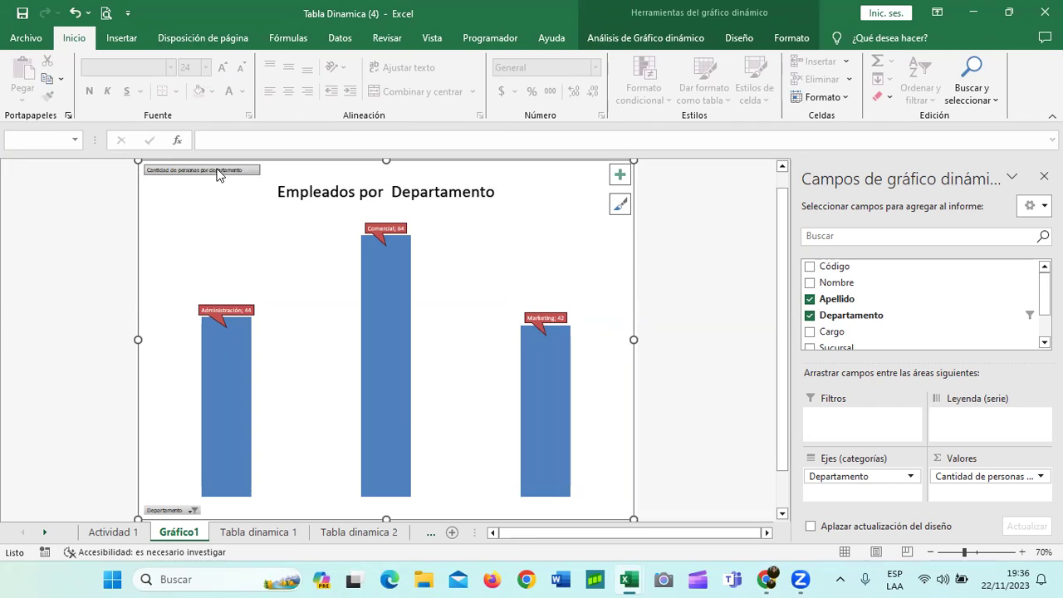
Step: Select all three red callout data labels on the chart's bars
click(738, 40)
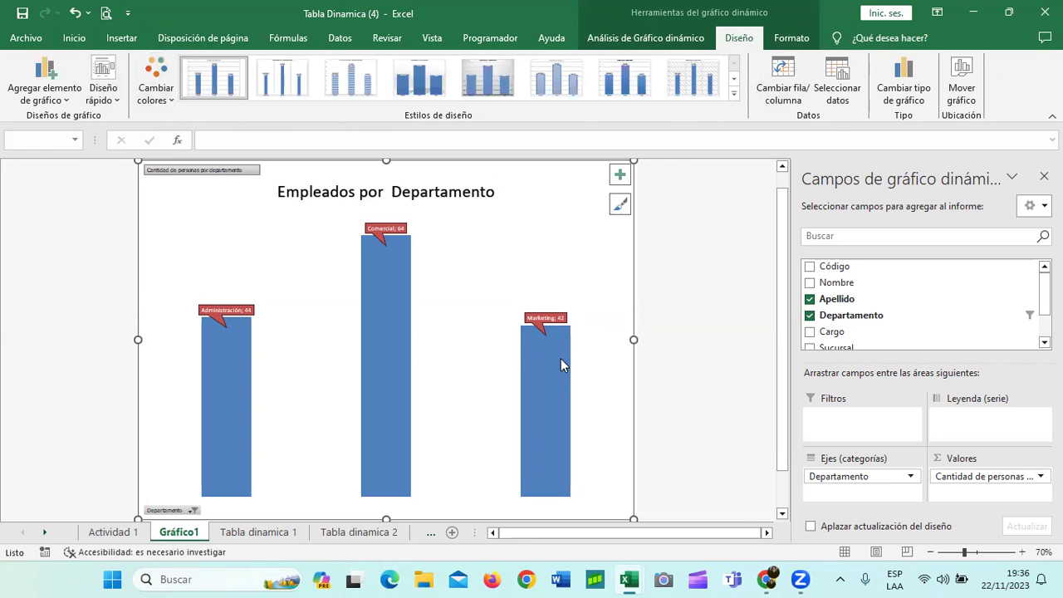
click(542, 319)
click(385, 227)
click(220, 313)
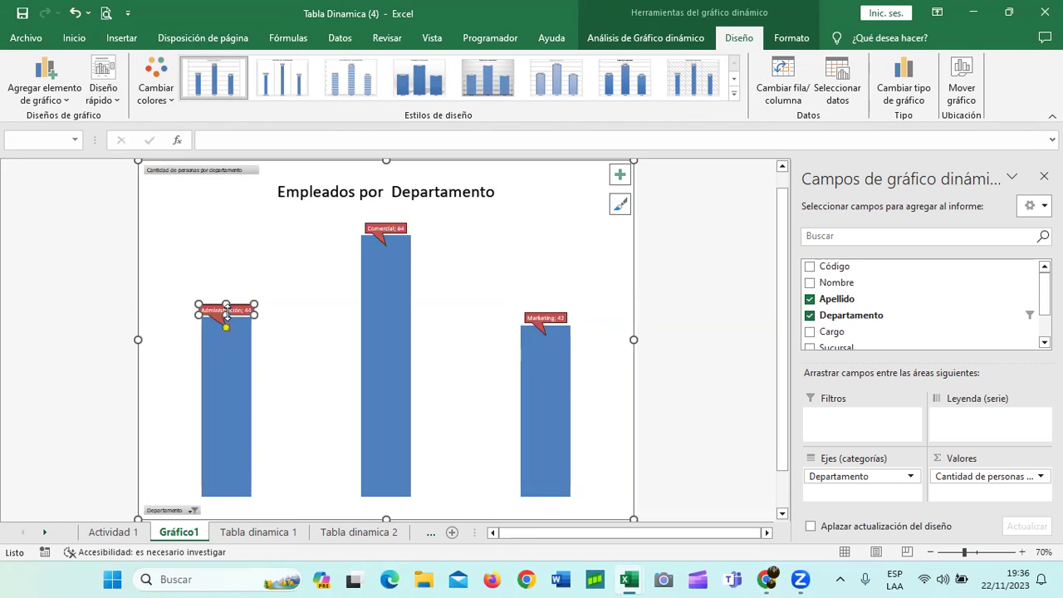
click(562, 319)
click(404, 230)
click(229, 308)
click(396, 225)
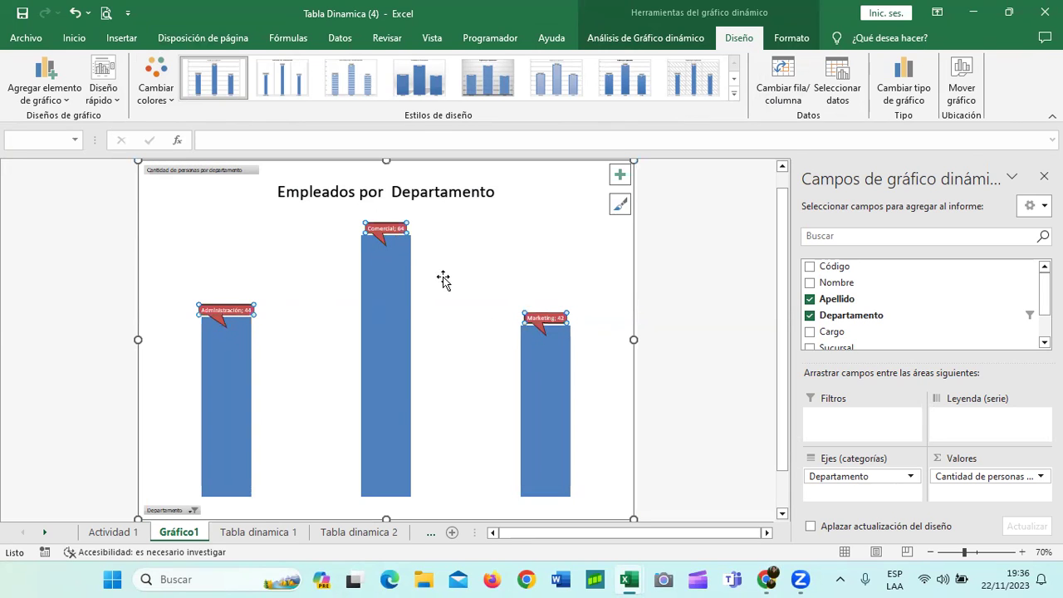
click(383, 341)
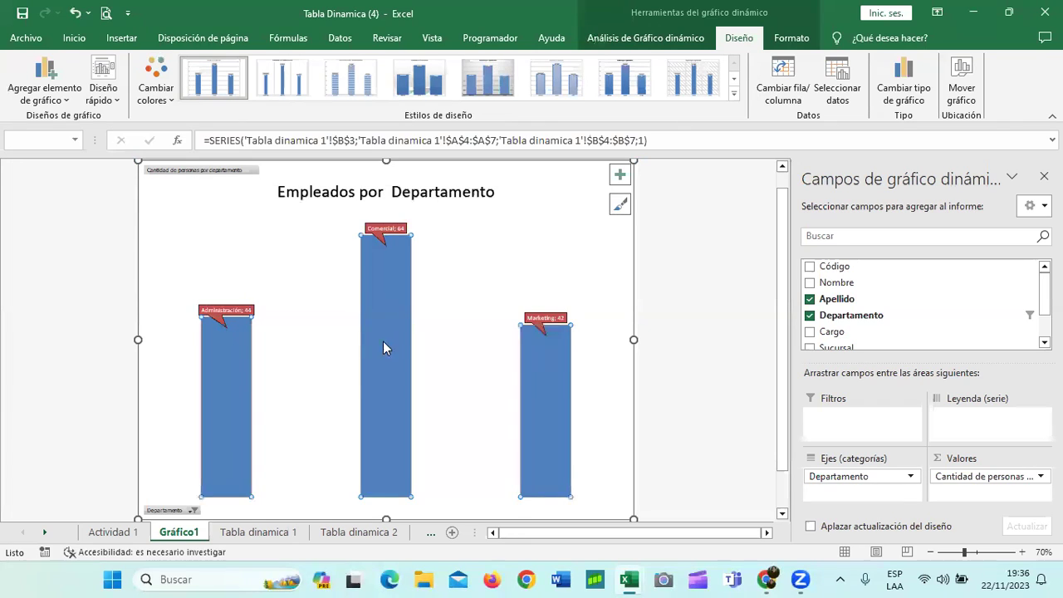
click(395, 230)
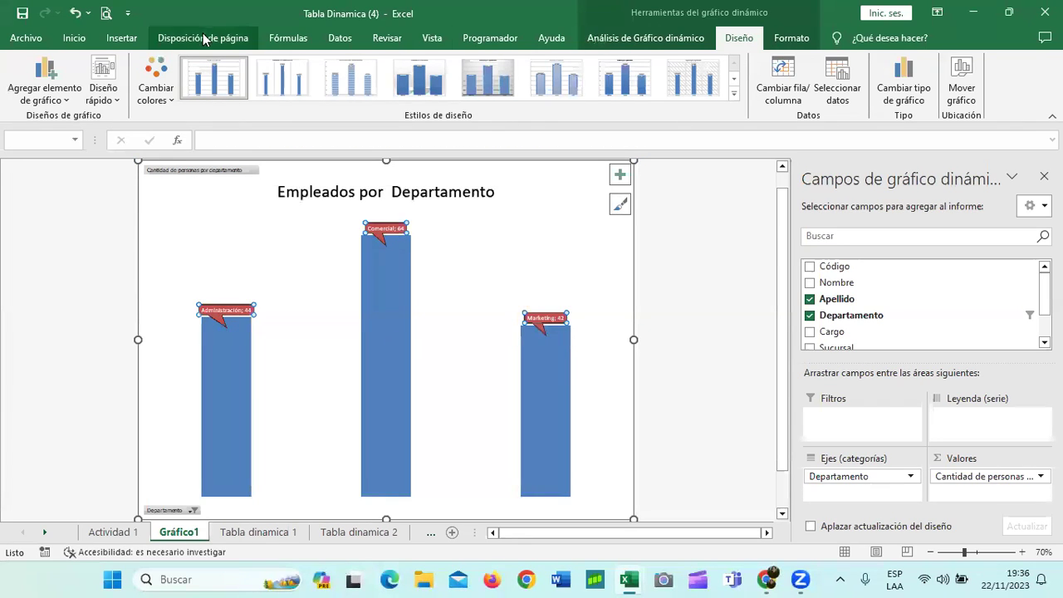
Step: Increase the callout labels' font size to 16 pt
click(77, 40)
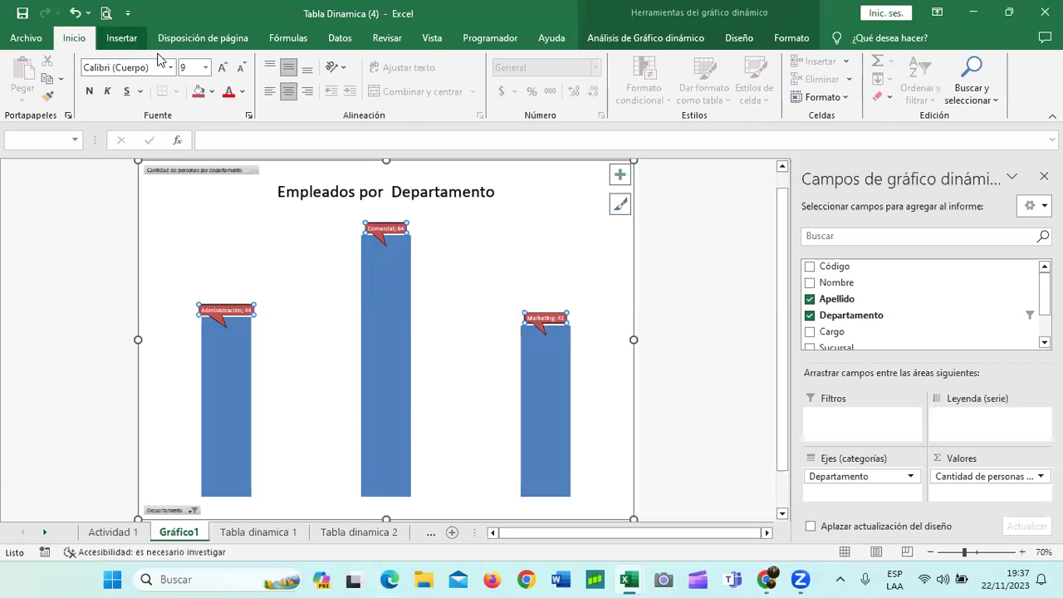
click(222, 68)
click(222, 68)
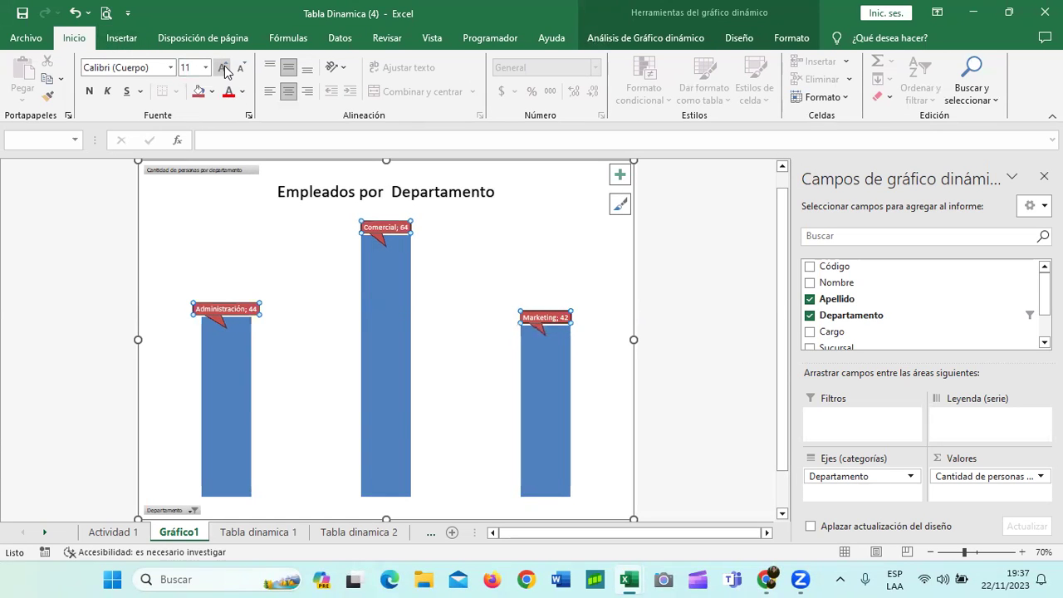
click(222, 68)
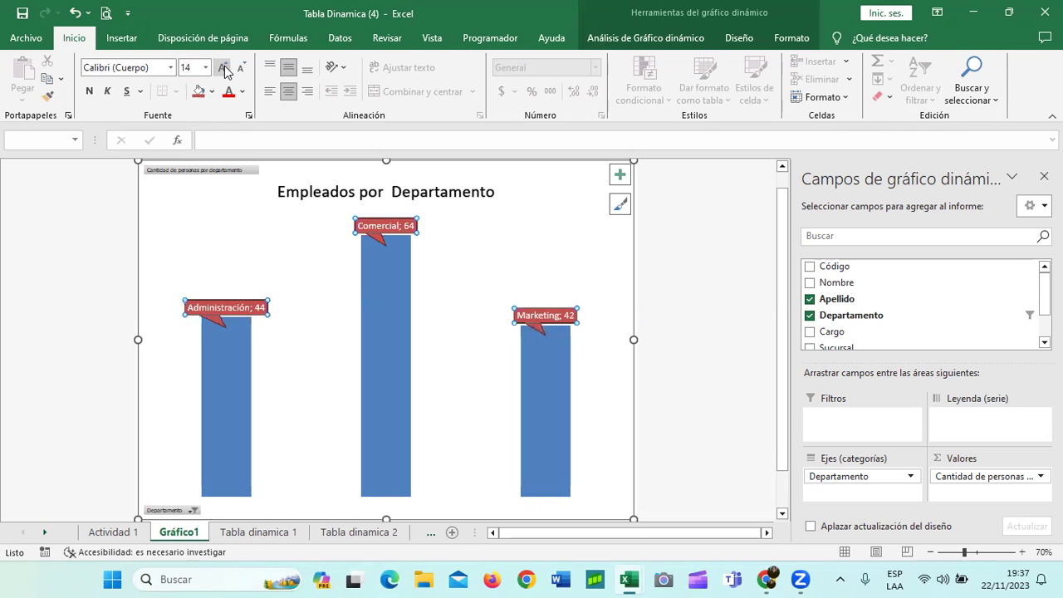
click(224, 70)
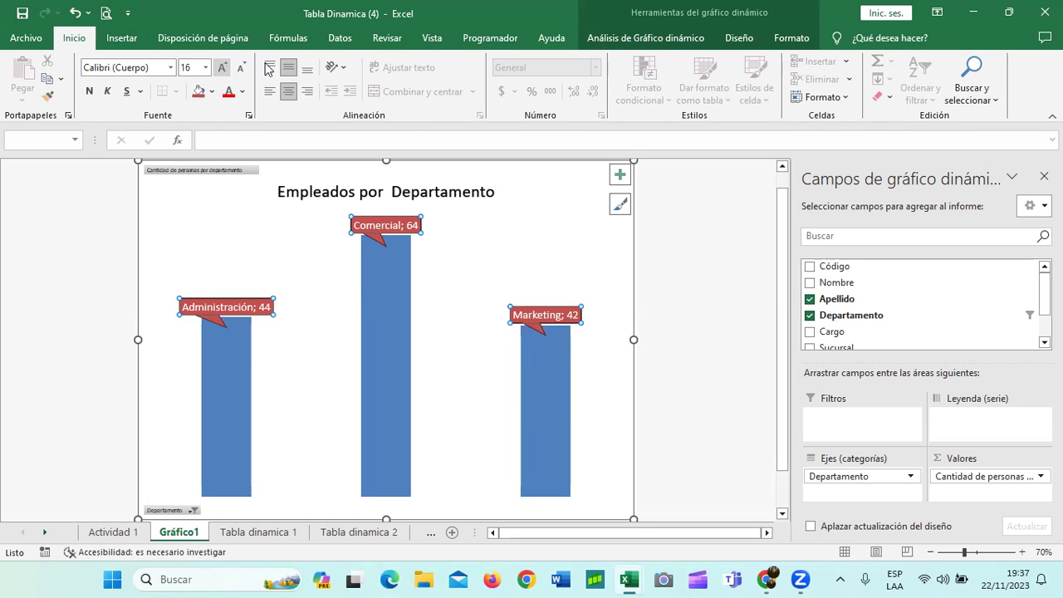
Step: Open the filter and sort list of the Departamento field button below the chart
scroll(511, 222, down, 1)
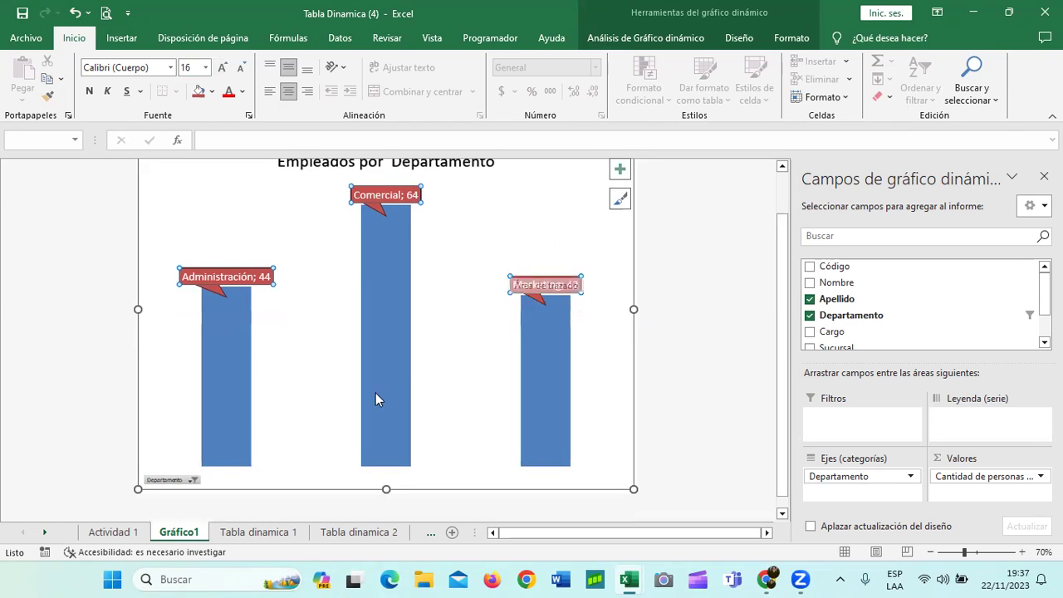
click(195, 478)
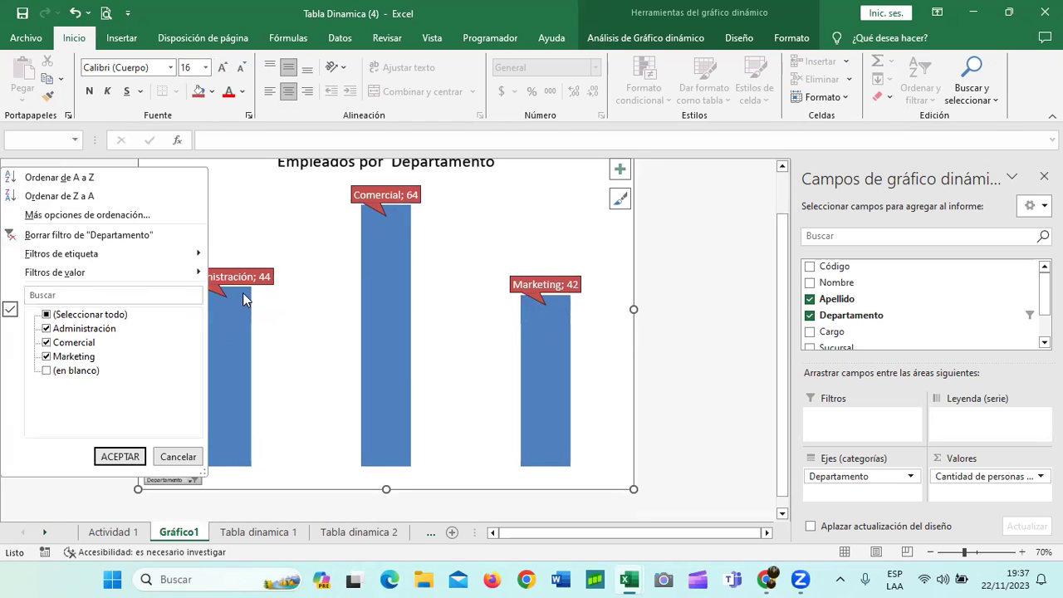
click(308, 231)
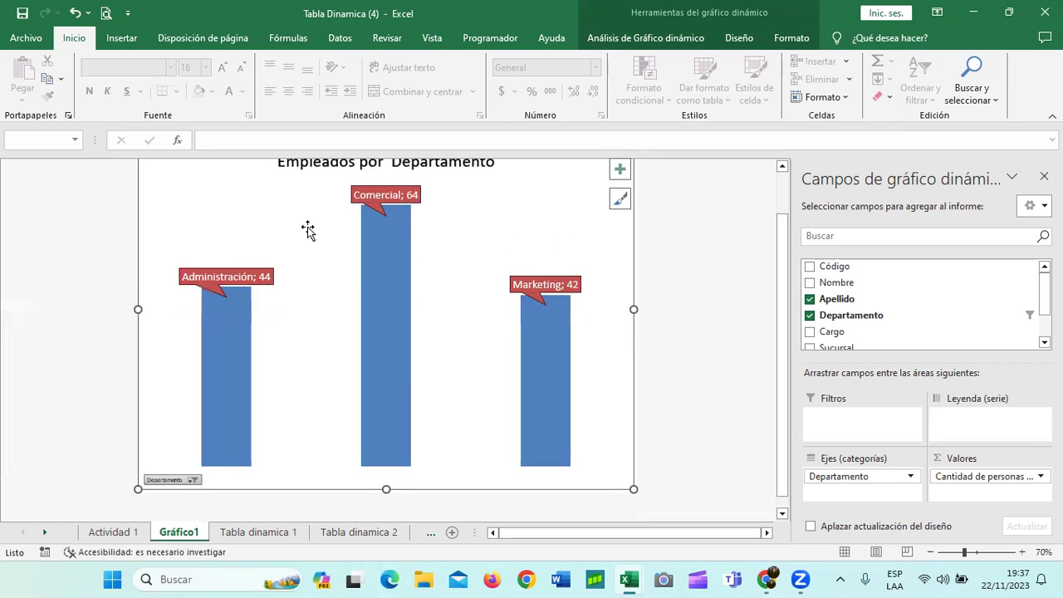
right_click(174, 481)
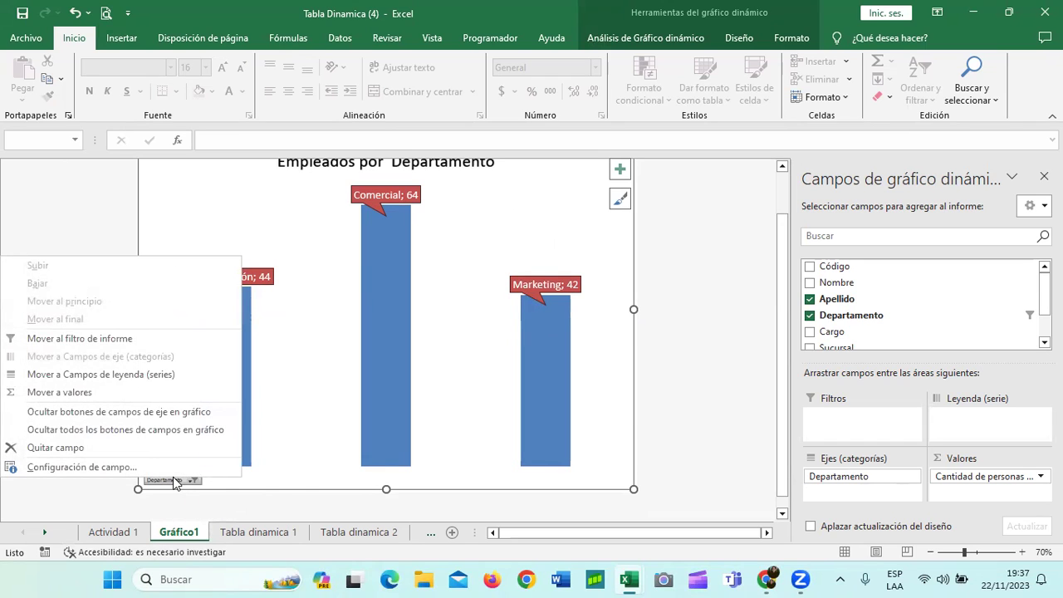
click(296, 467)
click(162, 482)
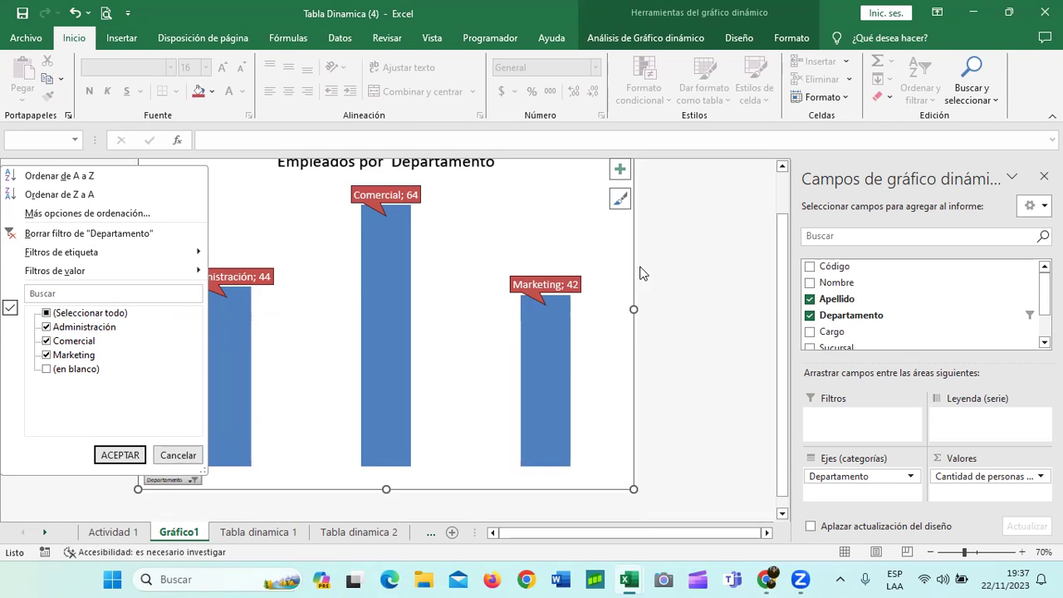
Step: Close and reopen the Departamento filter list, leaving all three departments checked
scroll(616, 351, up, 1)
scroll(587, 356, down, 1)
scroll(588, 355, up, 1)
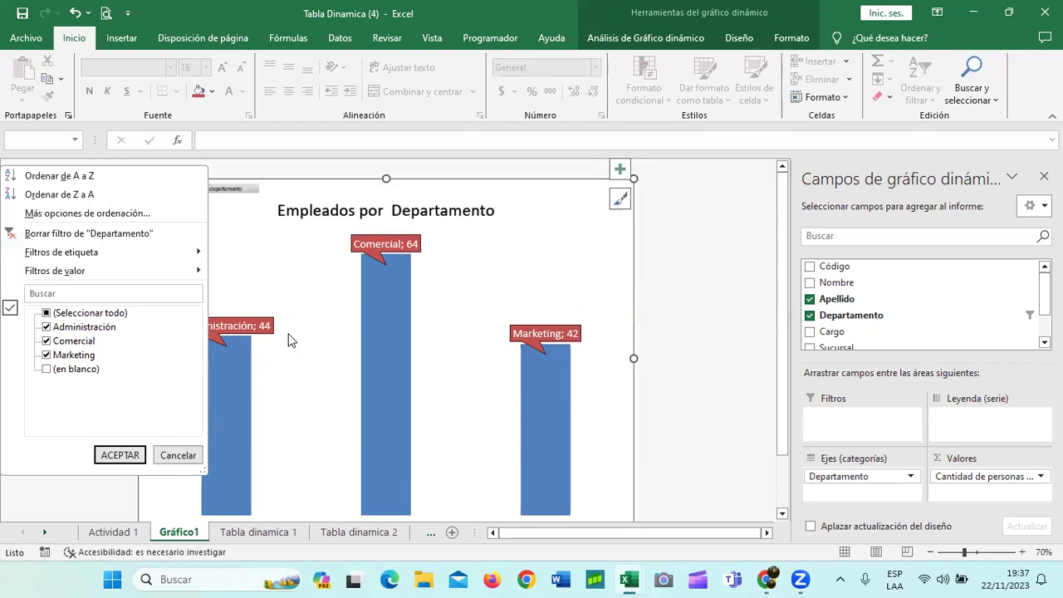
click(178, 455)
scroll(326, 424, down, 1)
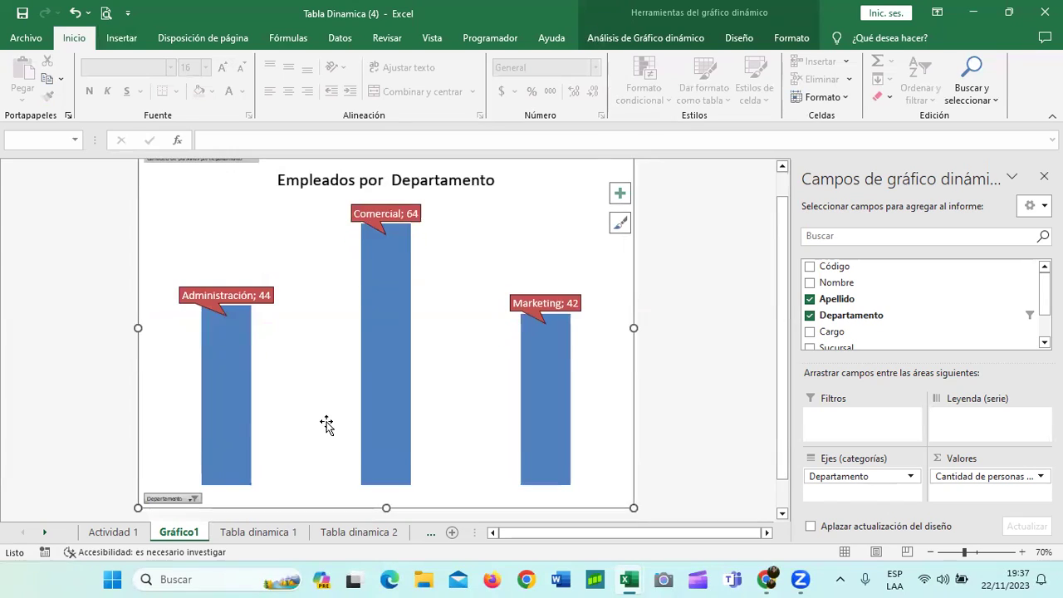
scroll(326, 424, down, 1)
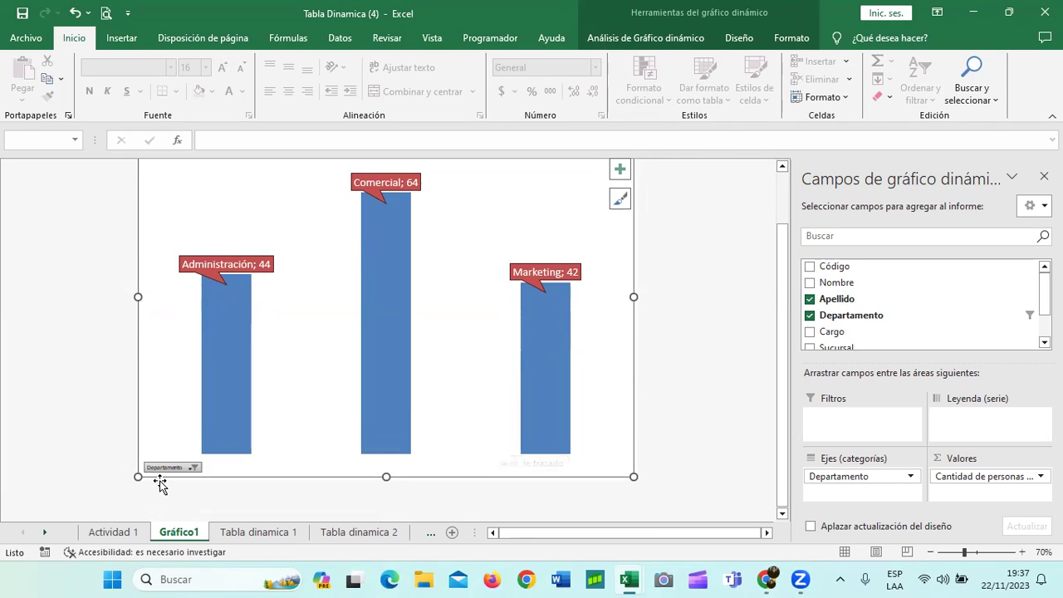
click(192, 467)
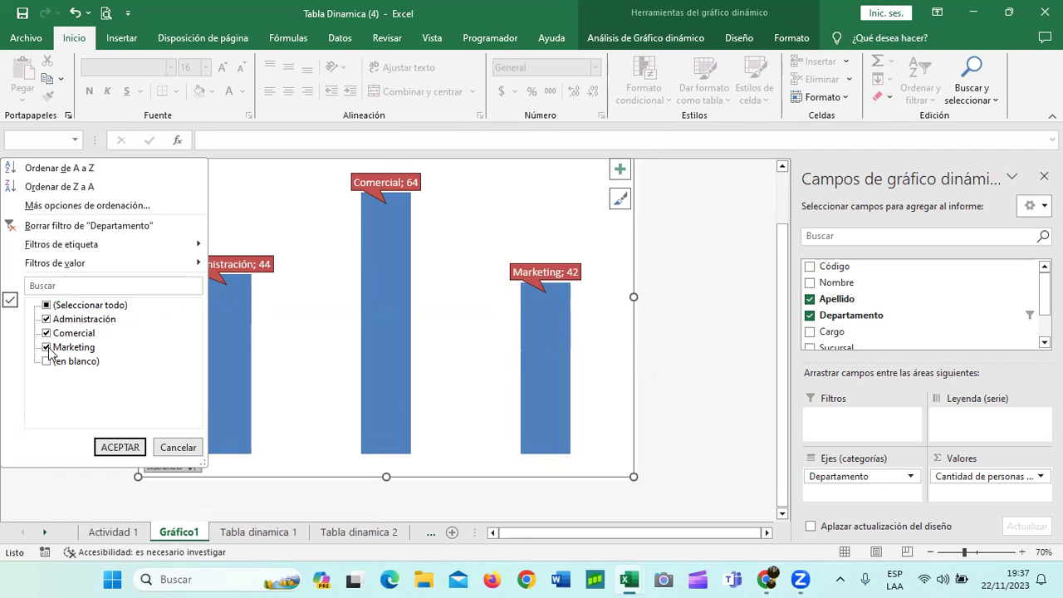
Step: Uncheck Marketing in the Departamento filter, leaving only Administración (44) and Comercial (64)
click(48, 347)
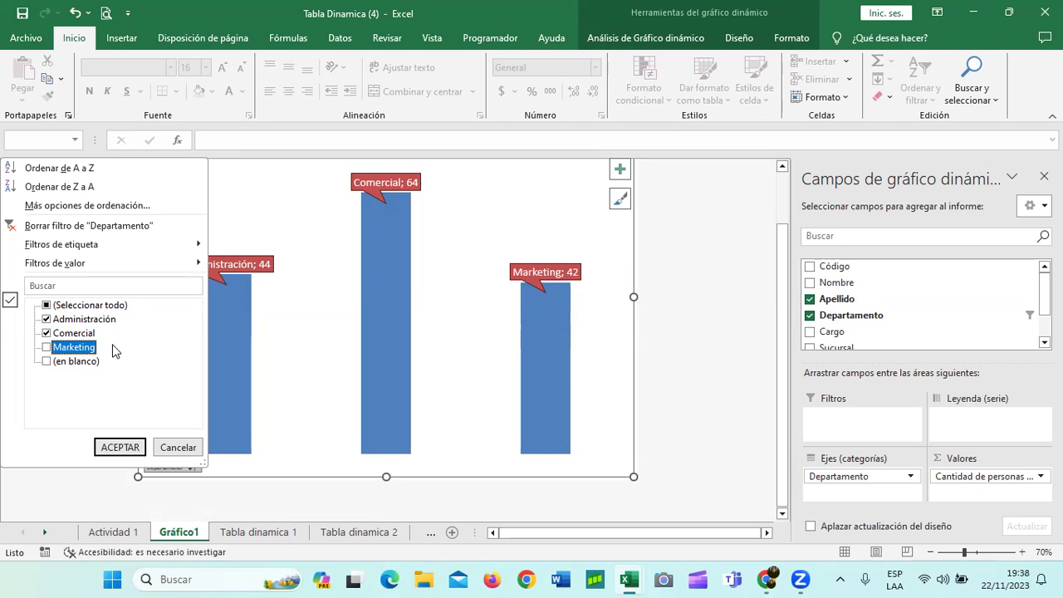
click(120, 447)
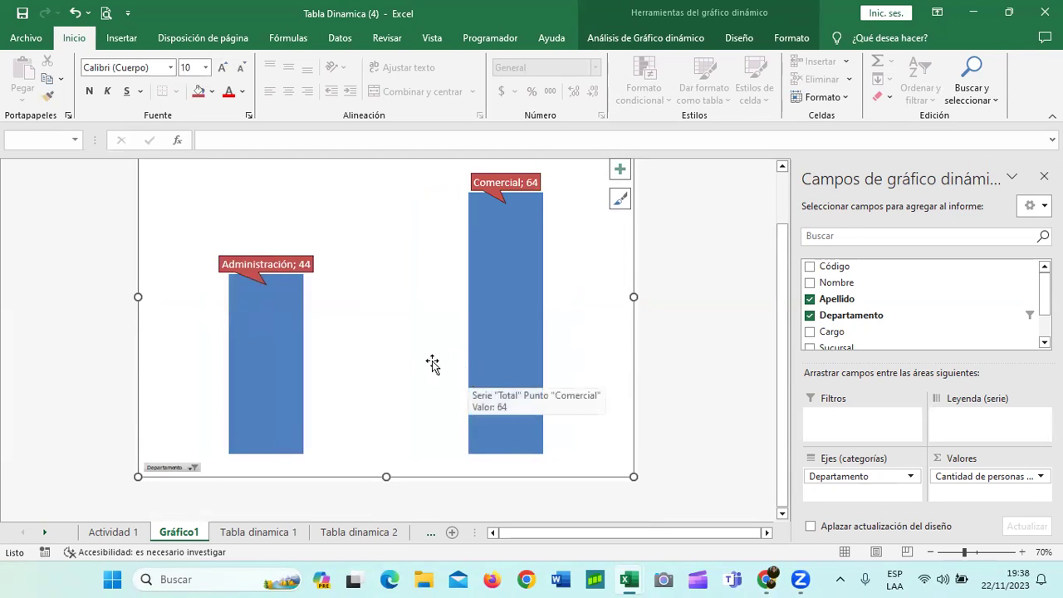
scroll(428, 384, up, 1)
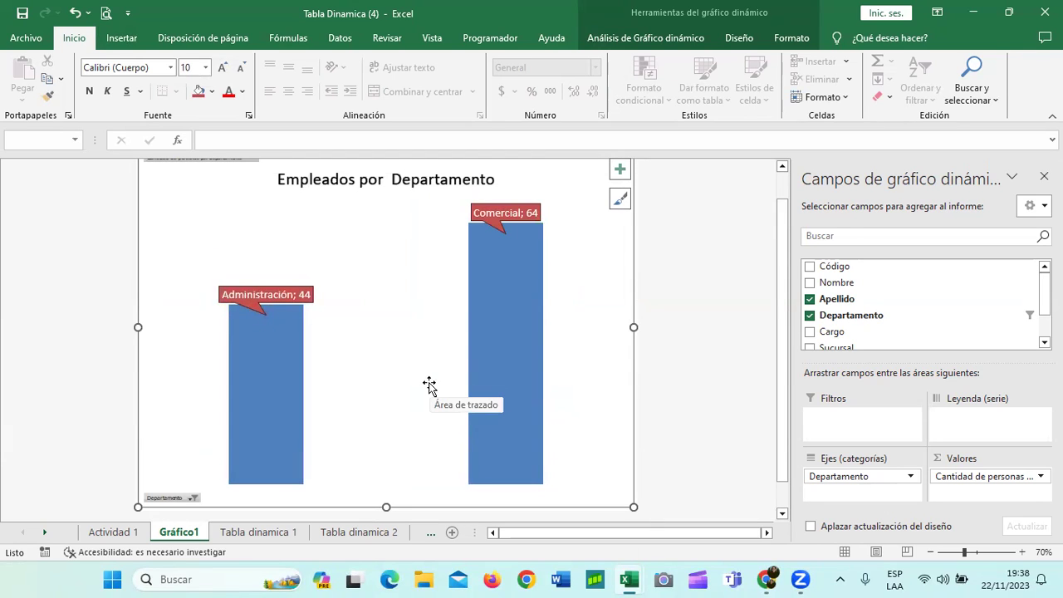
scroll(425, 398, down, 1)
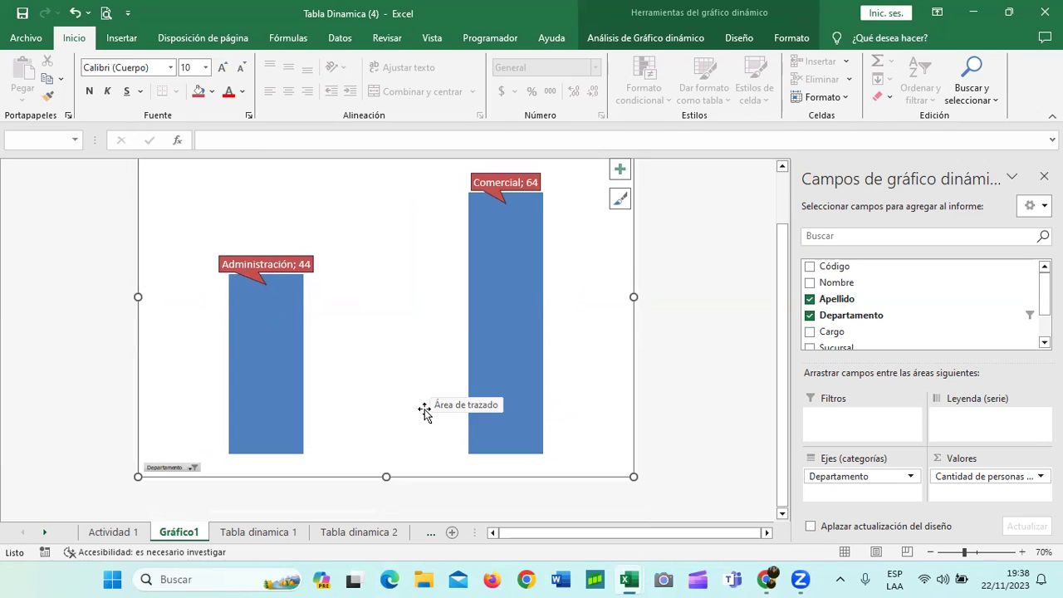
scroll(424, 409, up, 1)
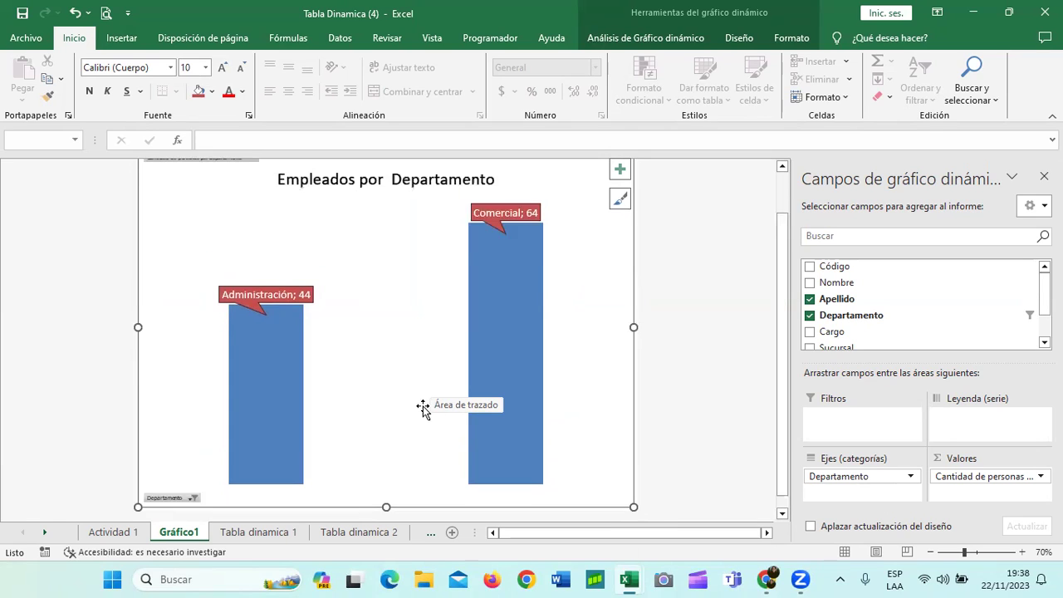
scroll(423, 407, up, 1)
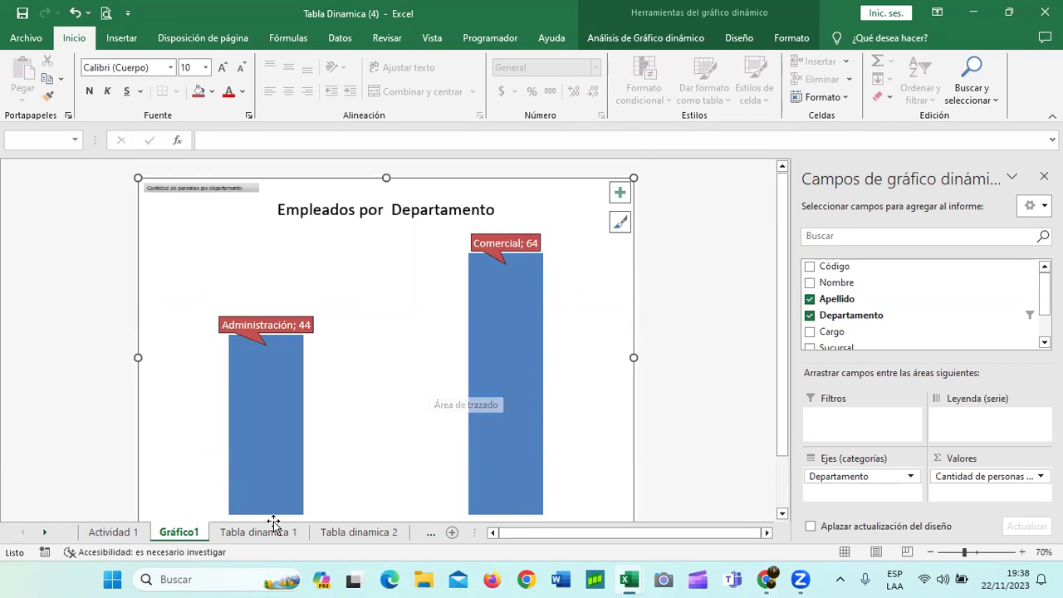
click(729, 336)
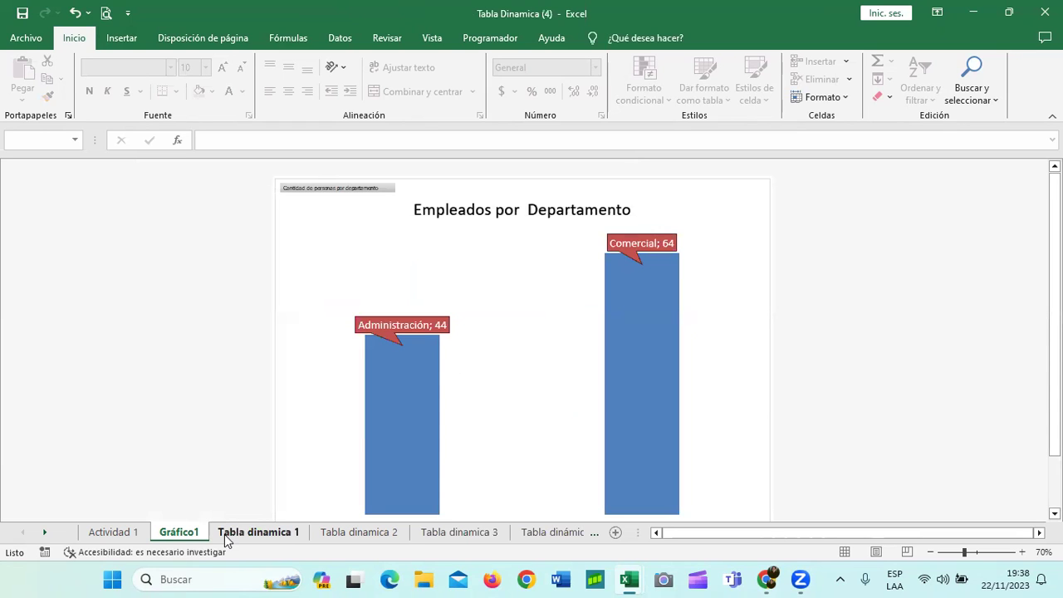
Step: On Tabla dinamica 1, re-check Marketing in the row label filter, then return to Gráfico1
click(251, 532)
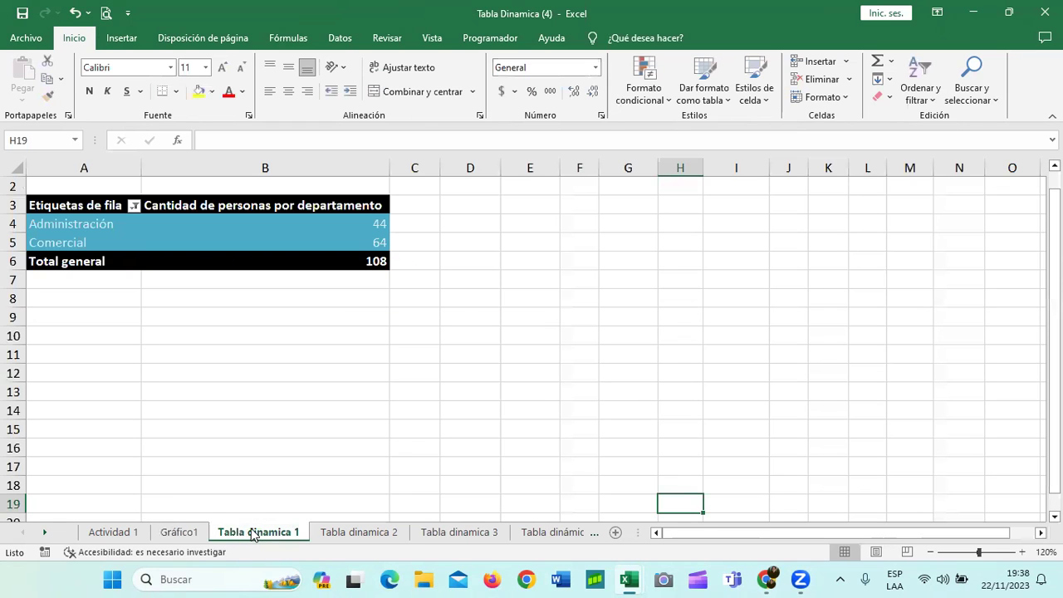
mouse_move(296, 256)
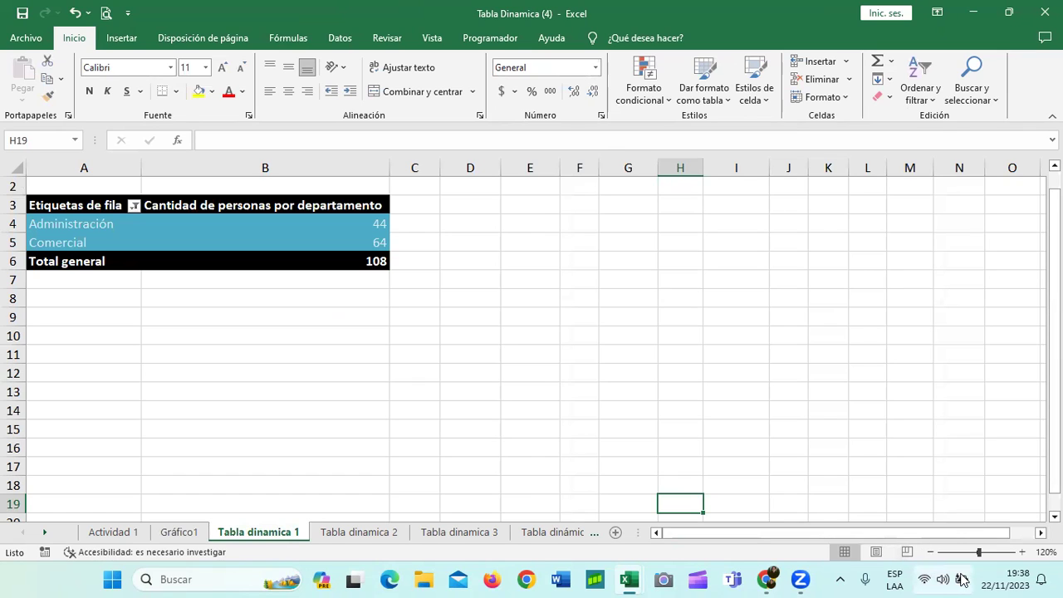
mouse_move(960, 578)
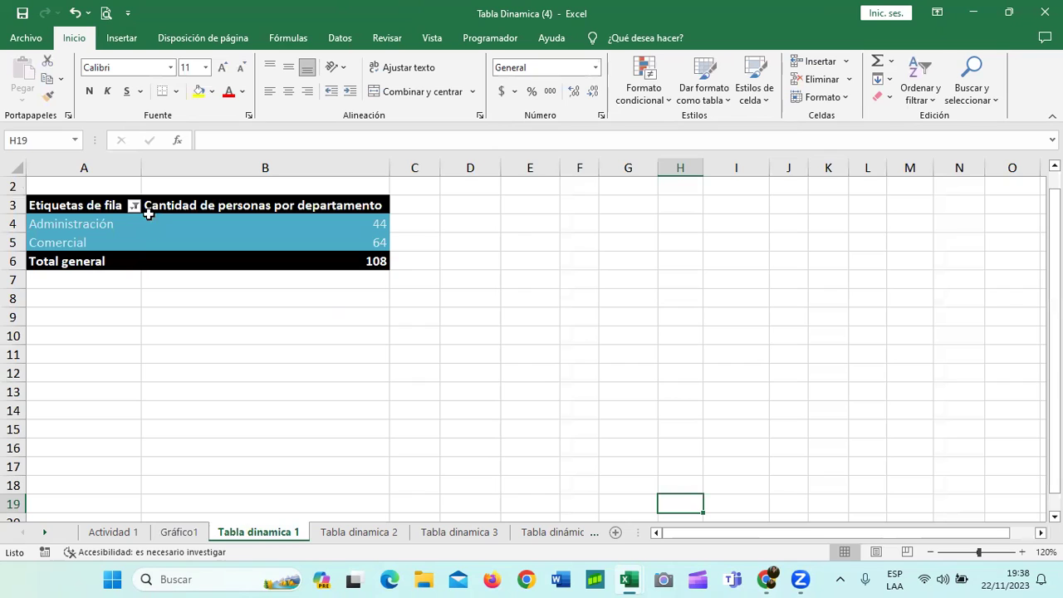
click(134, 206)
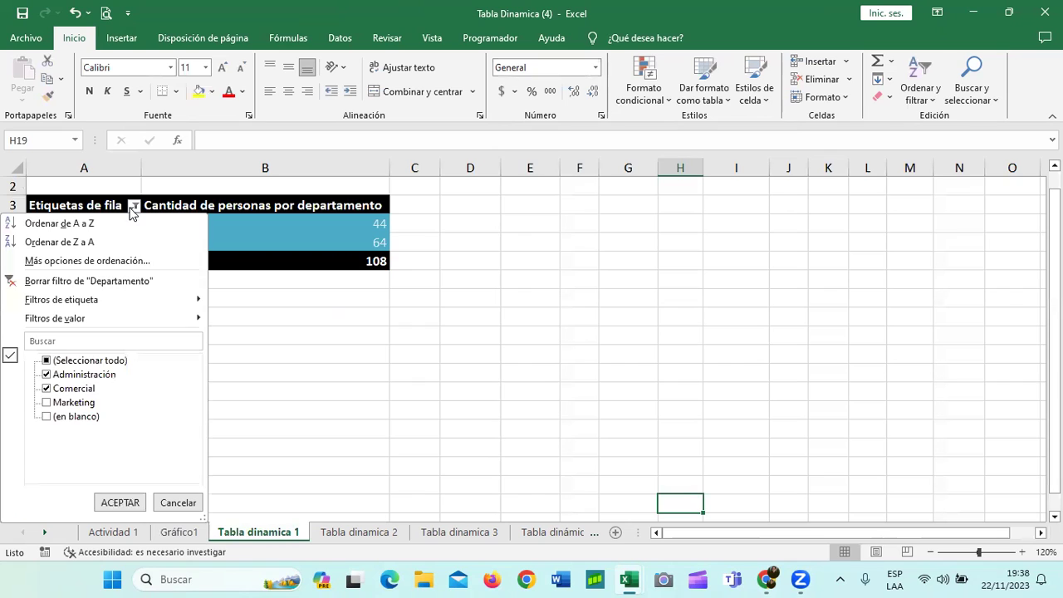
click(47, 403)
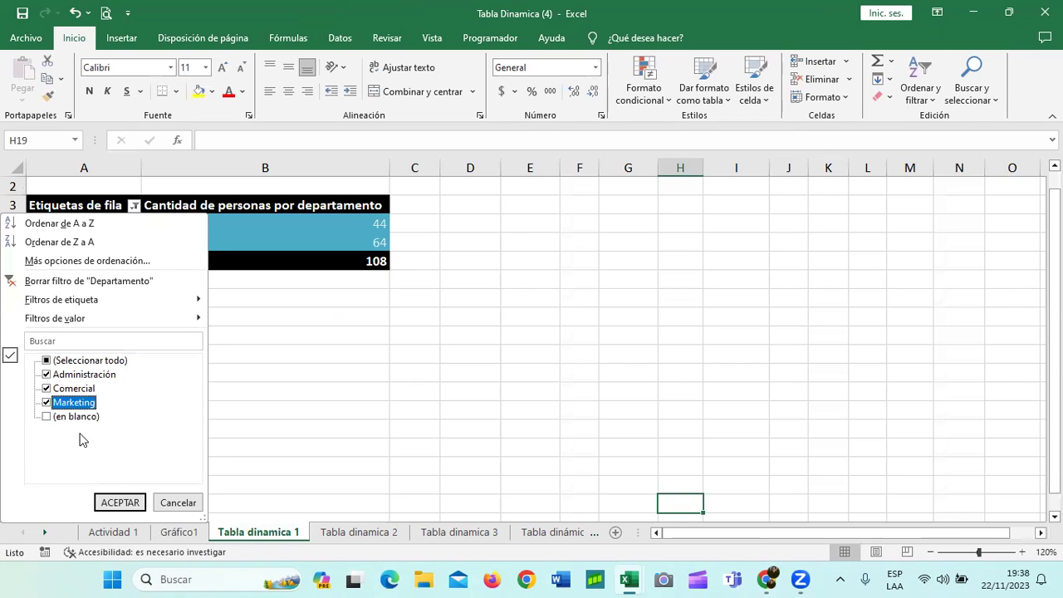
click(113, 502)
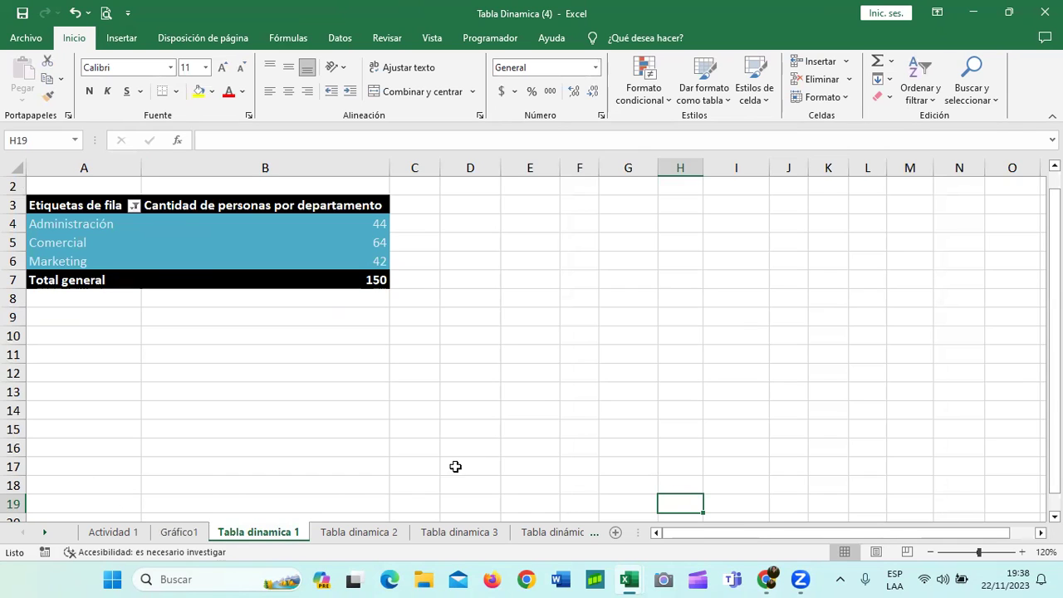
click(180, 532)
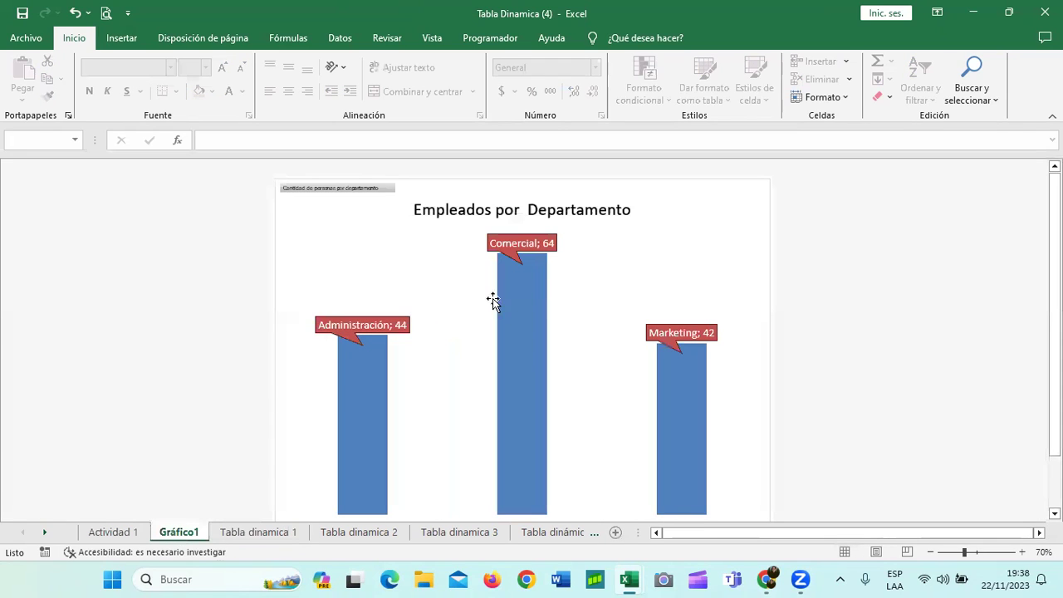
click(723, 232)
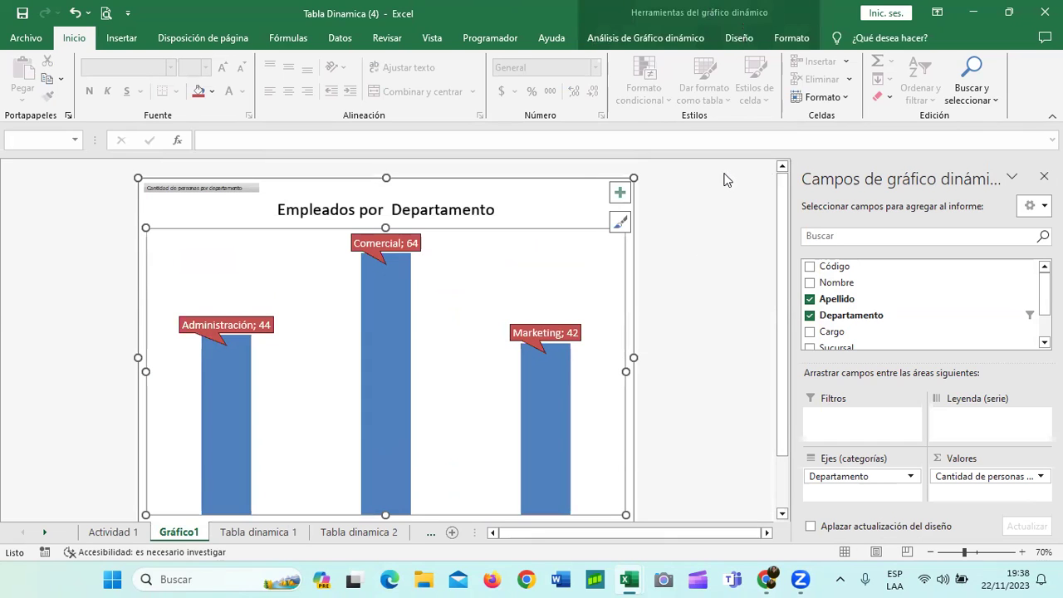
click(667, 45)
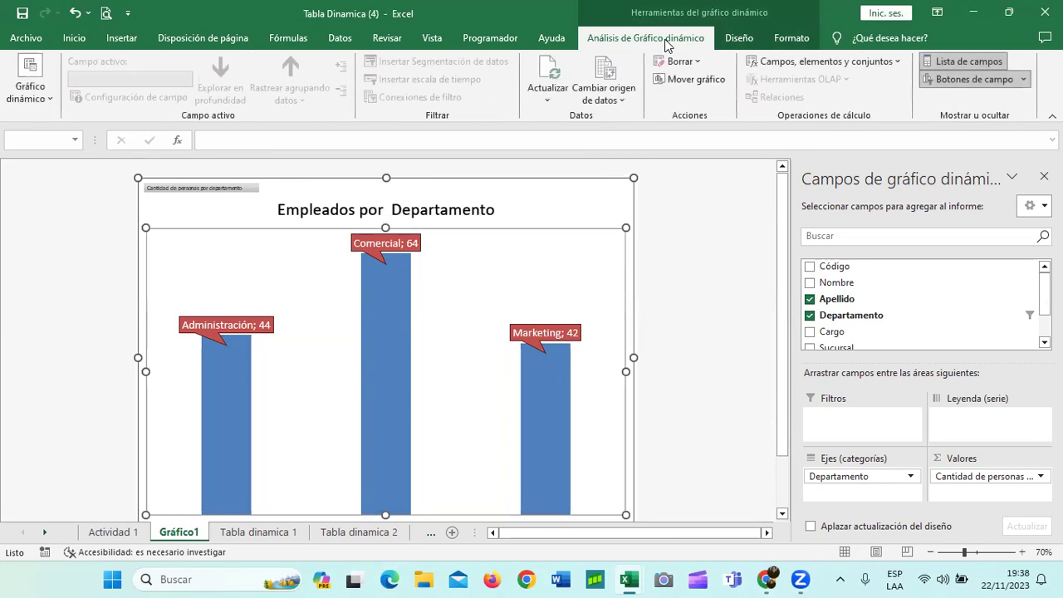
click(673, 249)
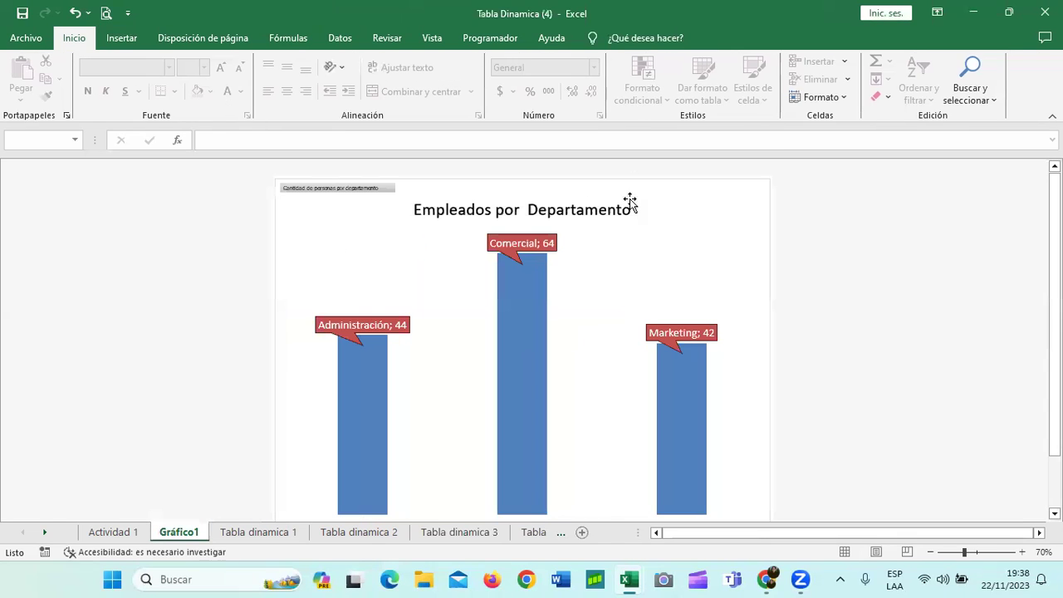
click(621, 264)
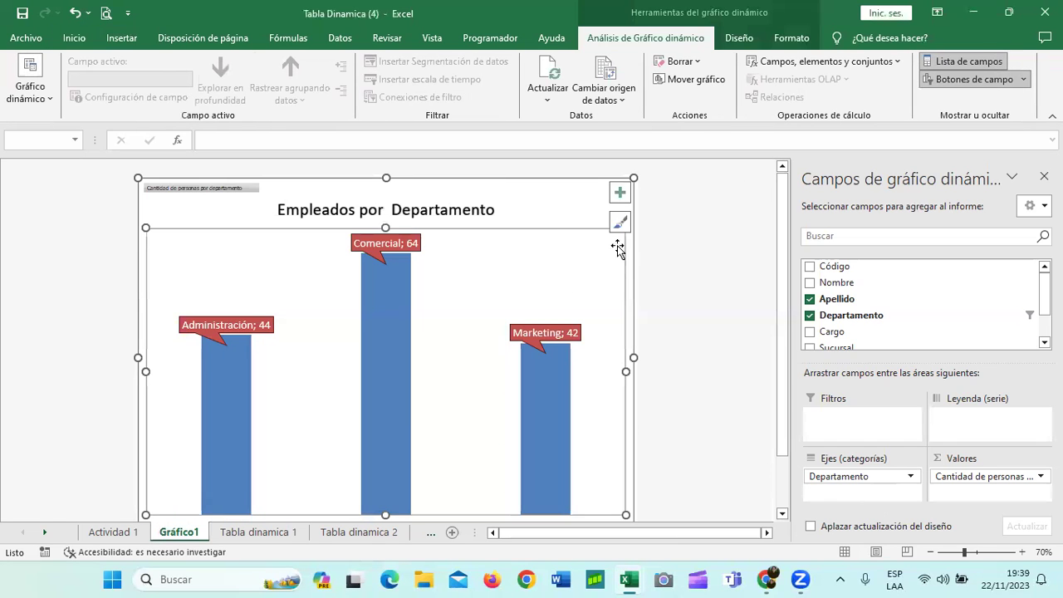
click(561, 195)
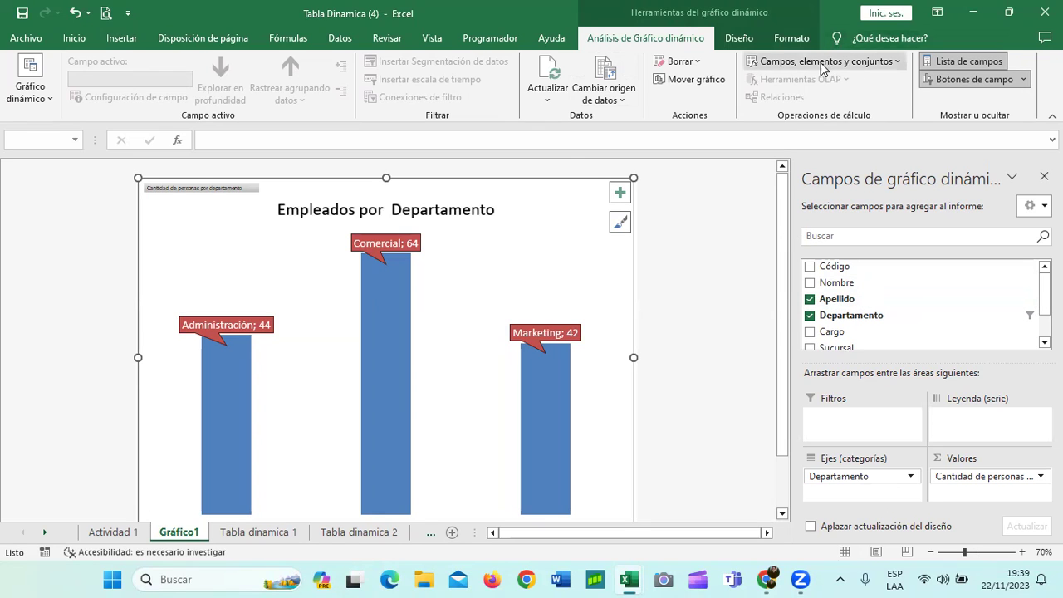
Step: Move the chart as an embedded object onto the Tabla dinamica 1 sheet
click(697, 80)
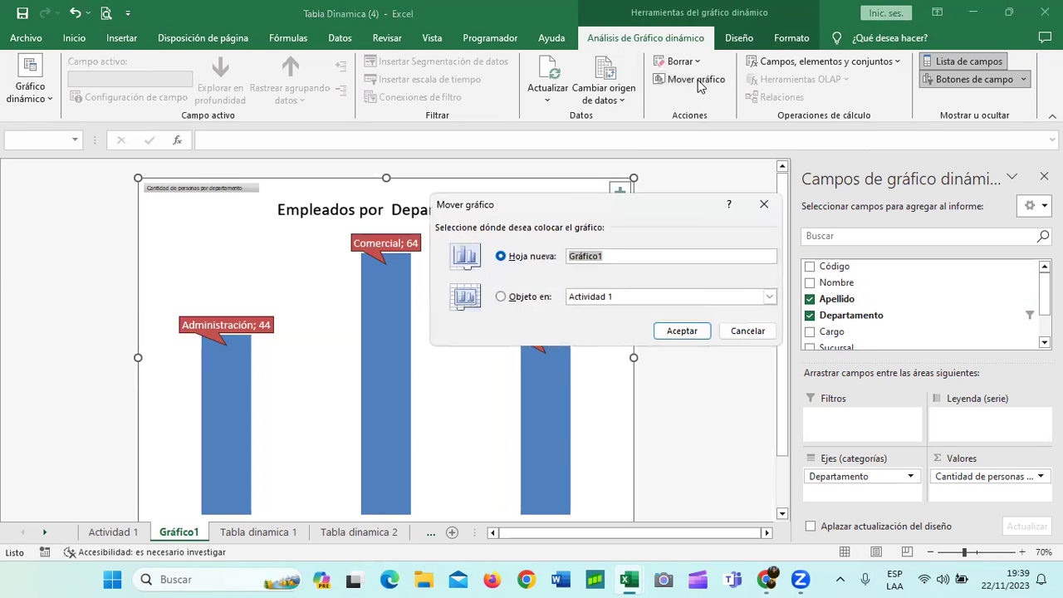
click(506, 297)
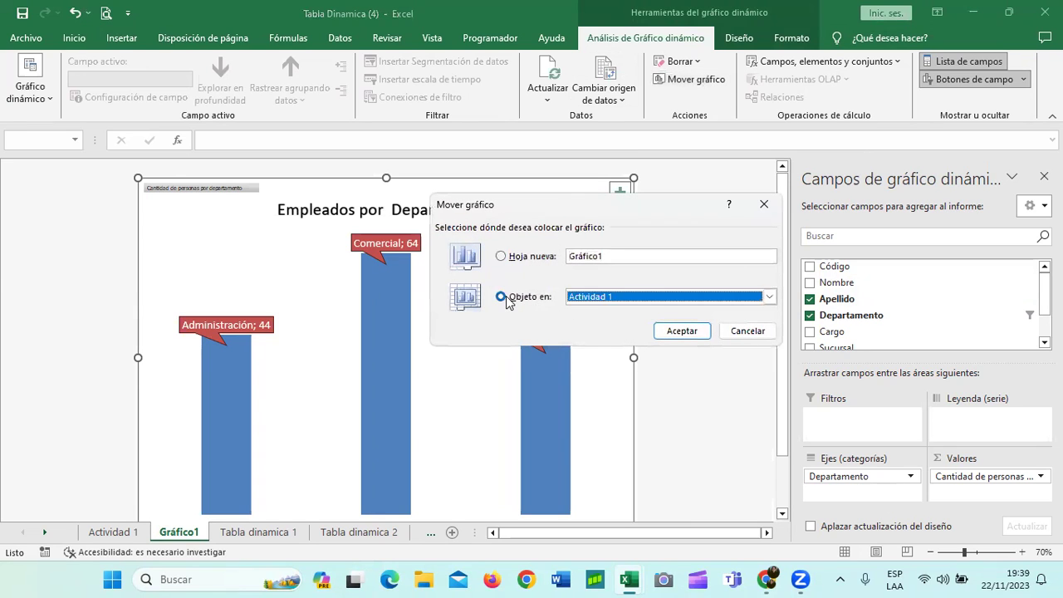
click(769, 298)
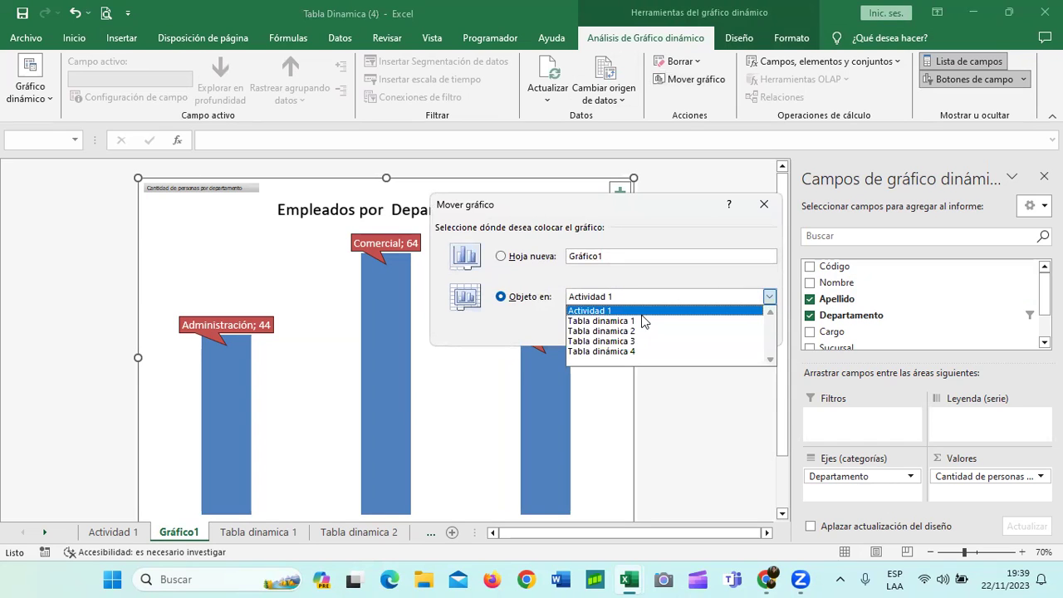
click(628, 320)
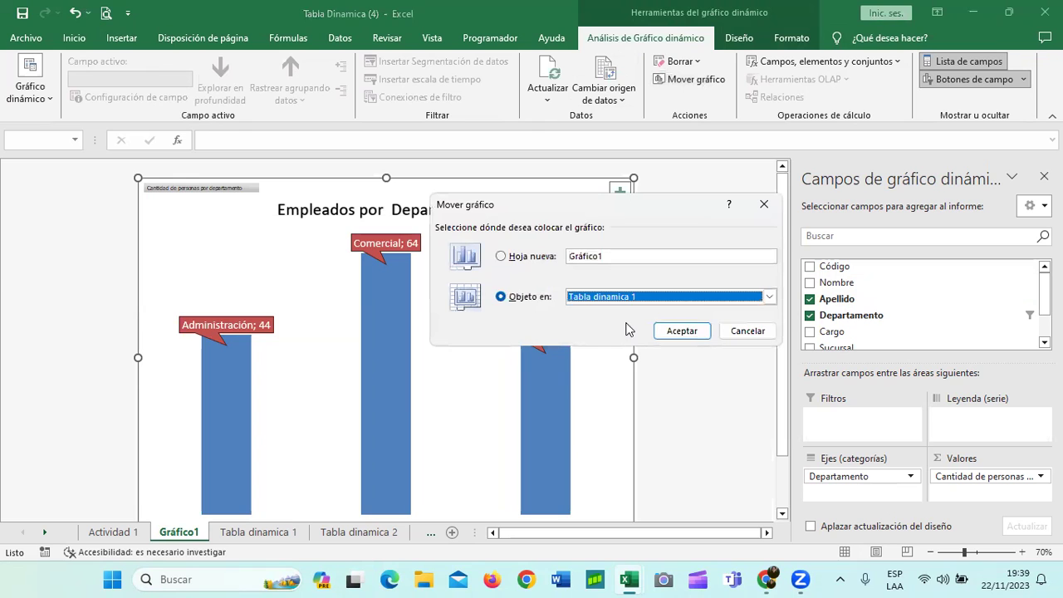
click(680, 330)
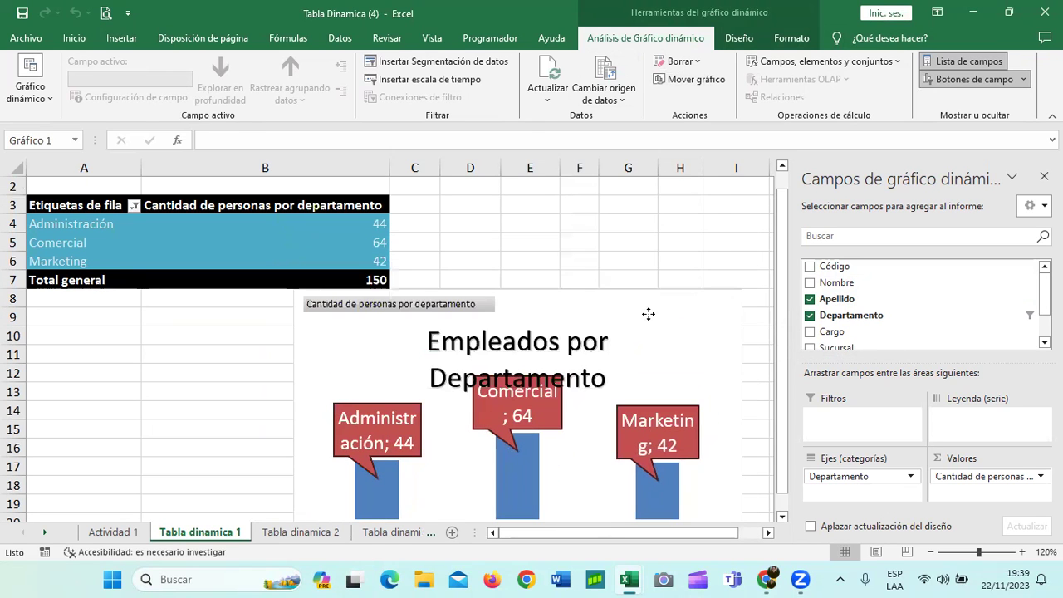
Step: Reduce the 'Empleados por Departamento' title's font to 10.5 pt
scroll(642, 316, down, 1)
click(589, 303)
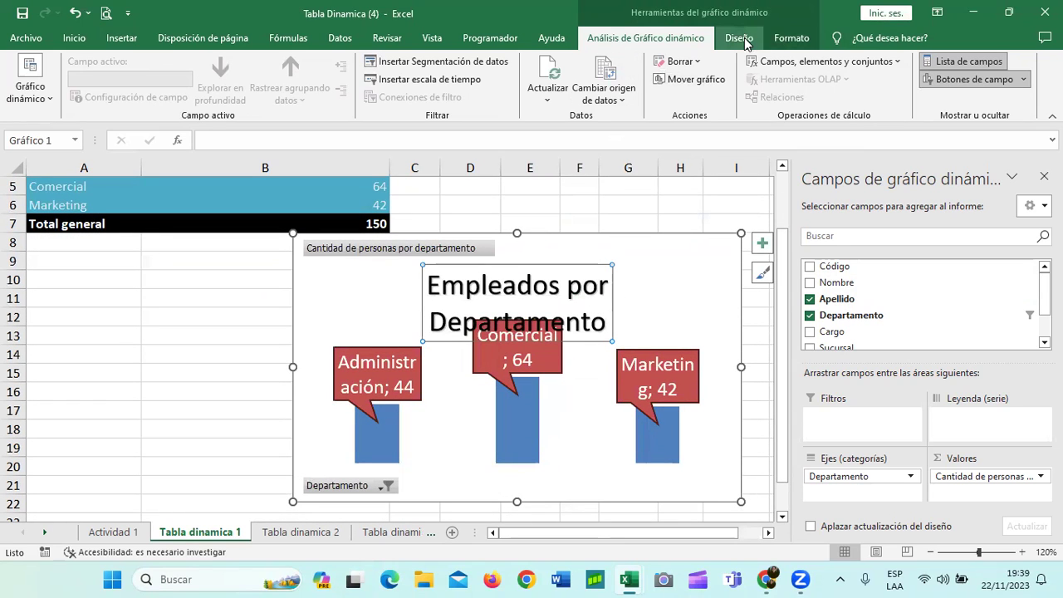
click(782, 42)
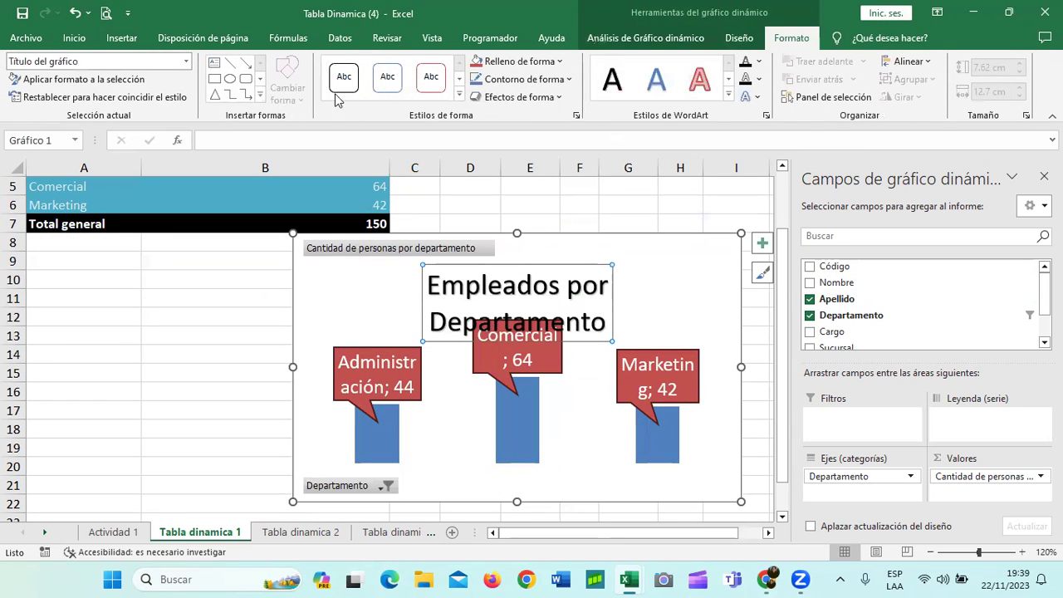
click(81, 41)
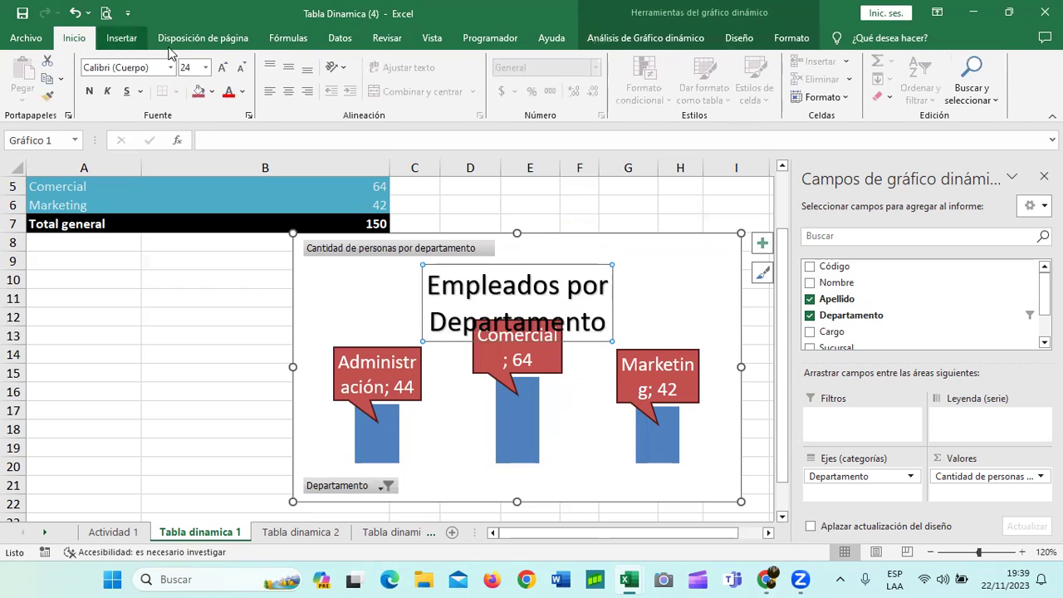
click(240, 73)
click(241, 73)
click(241, 73)
click(240, 73)
click(240, 73)
click(240, 73)
click(240, 73)
click(241, 73)
click(241, 73)
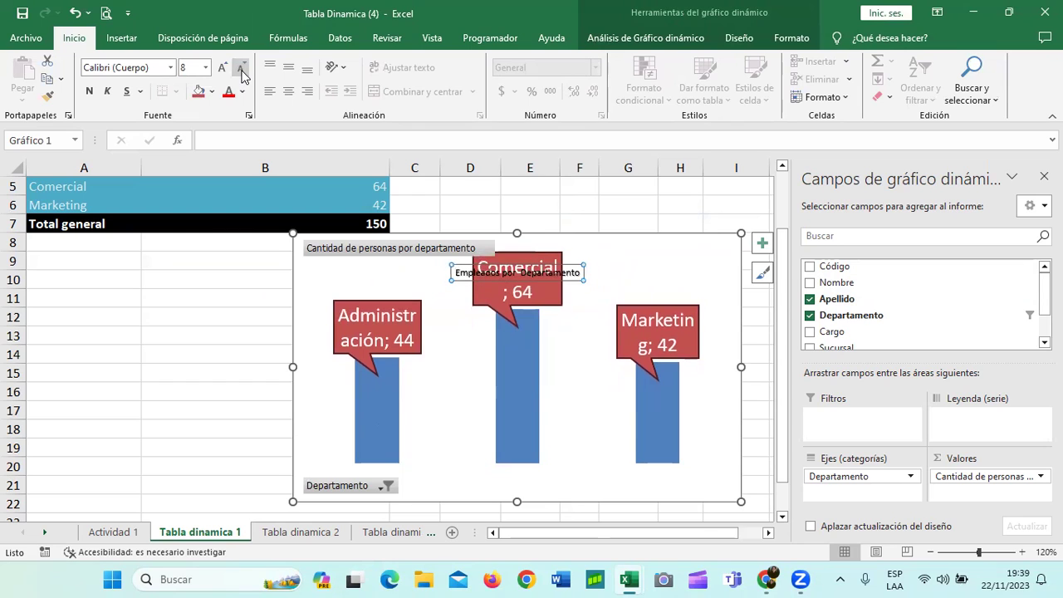
click(222, 69)
click(223, 70)
click(223, 70)
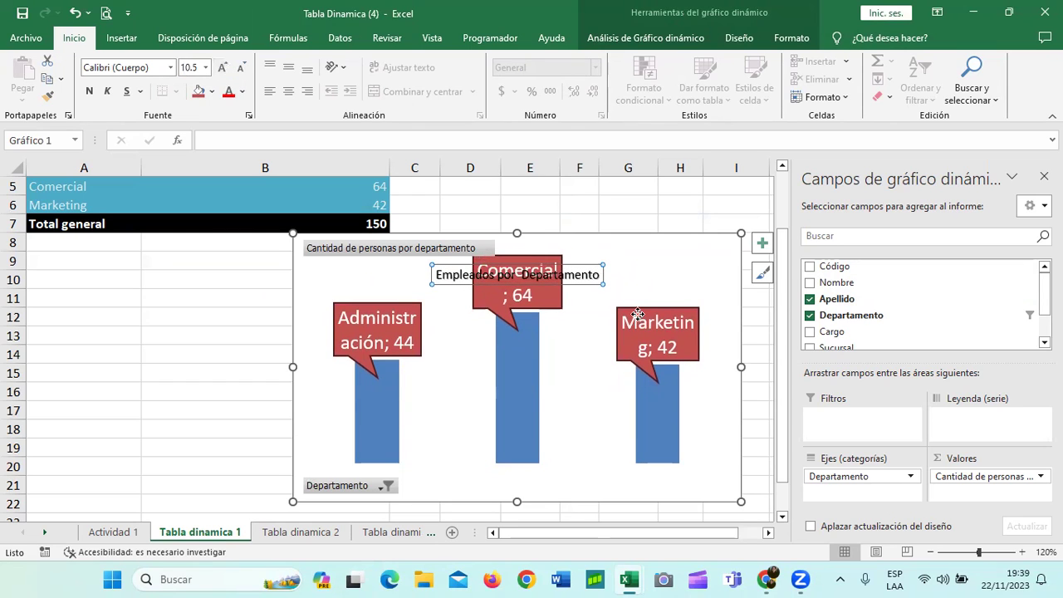
Step: Resize the red callout labels to 10.5 pt so 'Administración' no longer splits
click(637, 321)
click(240, 70)
click(241, 69)
click(241, 70)
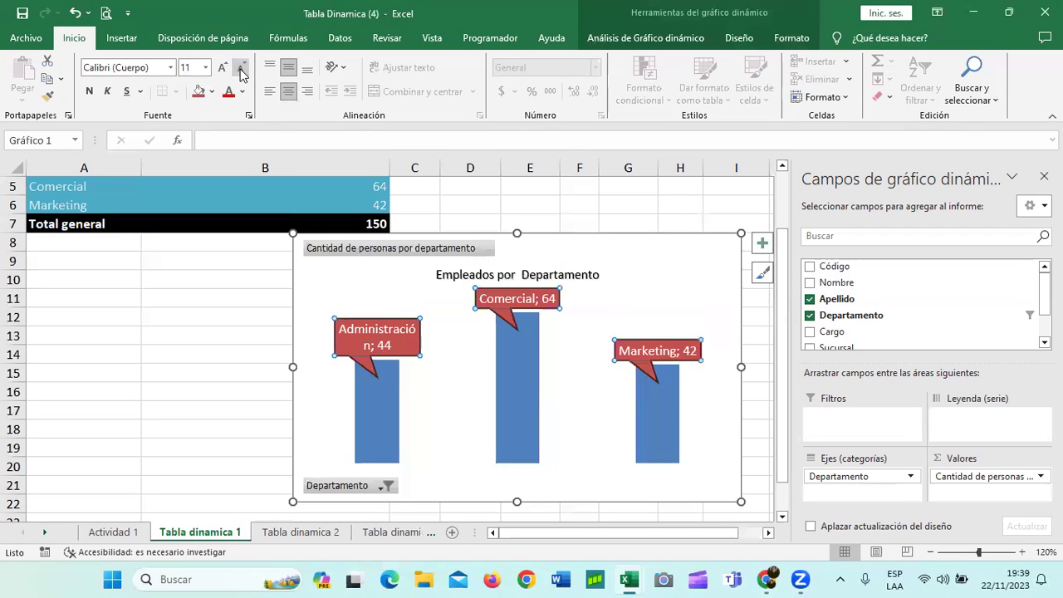
click(221, 70)
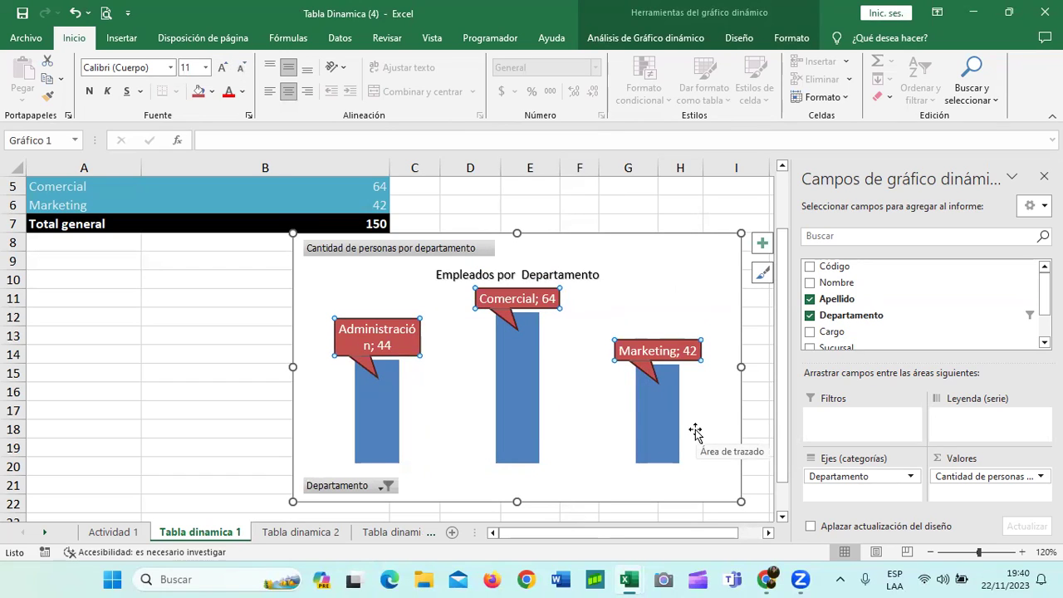
click(613, 457)
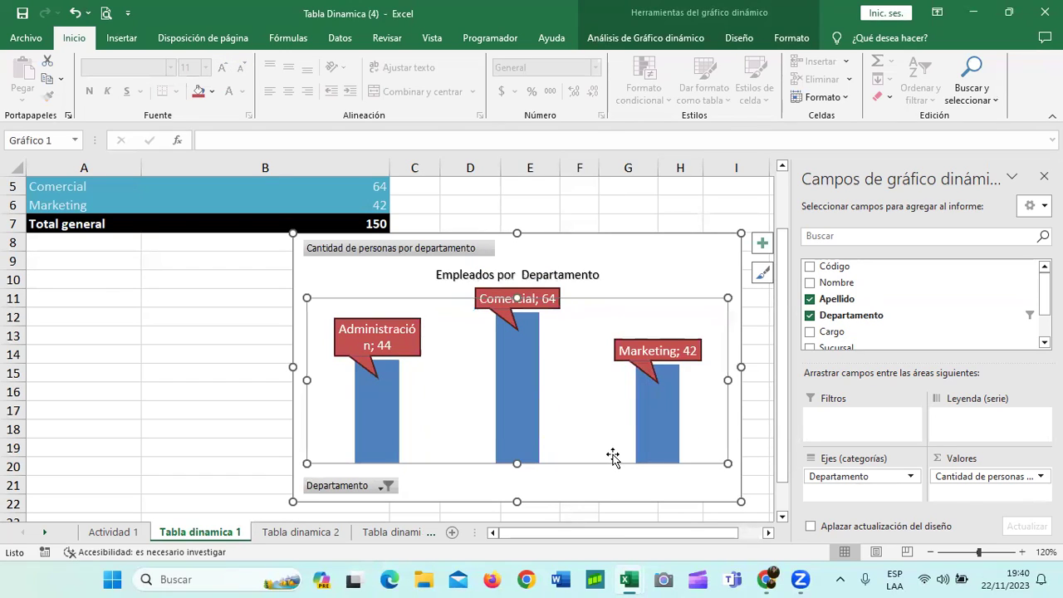
click(657, 432)
click(377, 420)
click(503, 395)
click(408, 347)
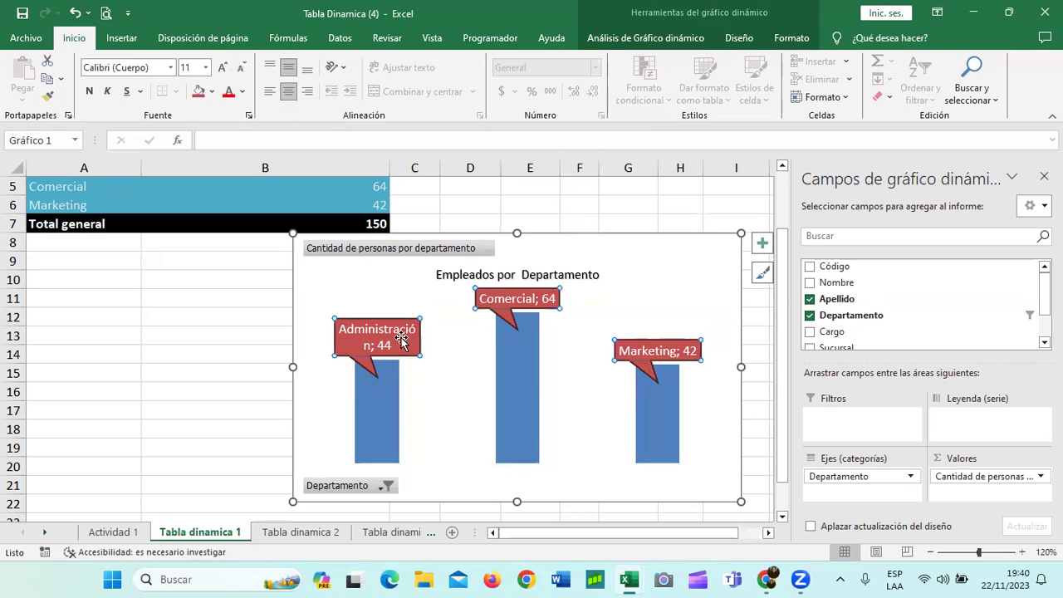
click(242, 67)
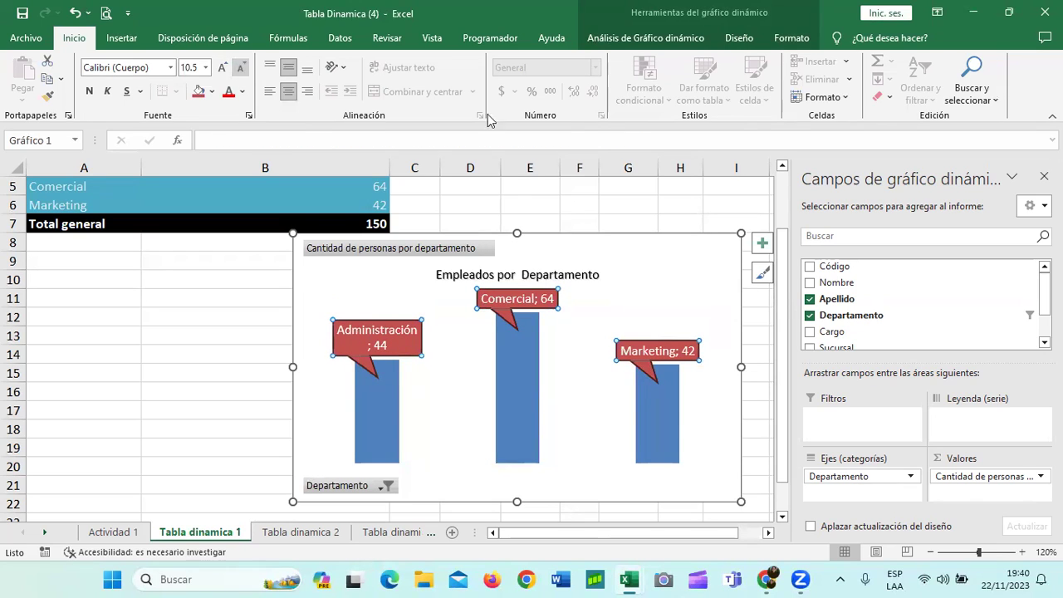
click(665, 430)
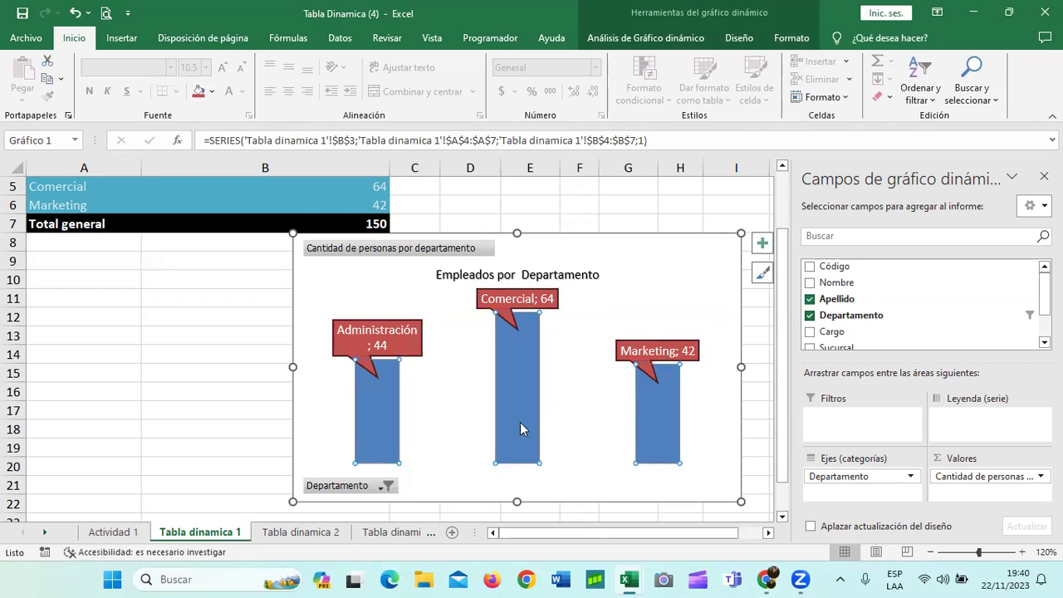
mouse_move(372, 429)
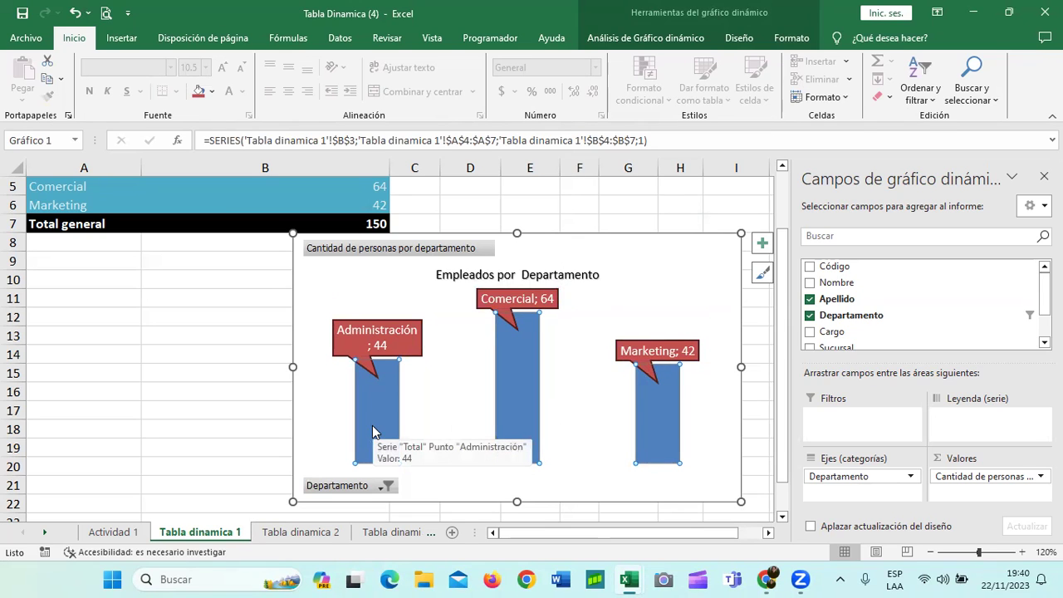
Step: Open Formato de punto de datos for the Marketing bar and expand its Relleno options
click(664, 41)
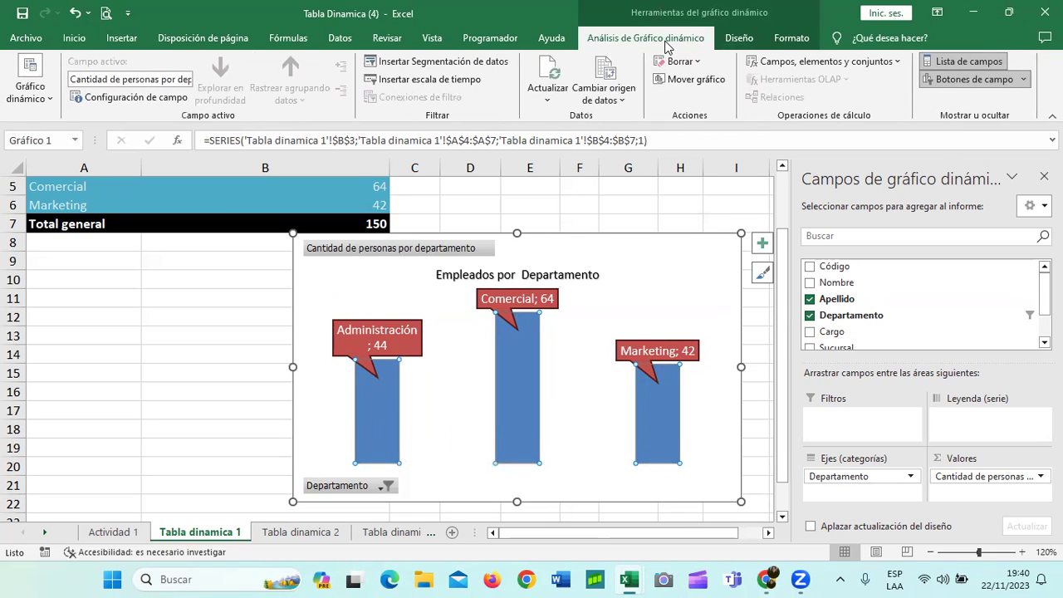
click(738, 38)
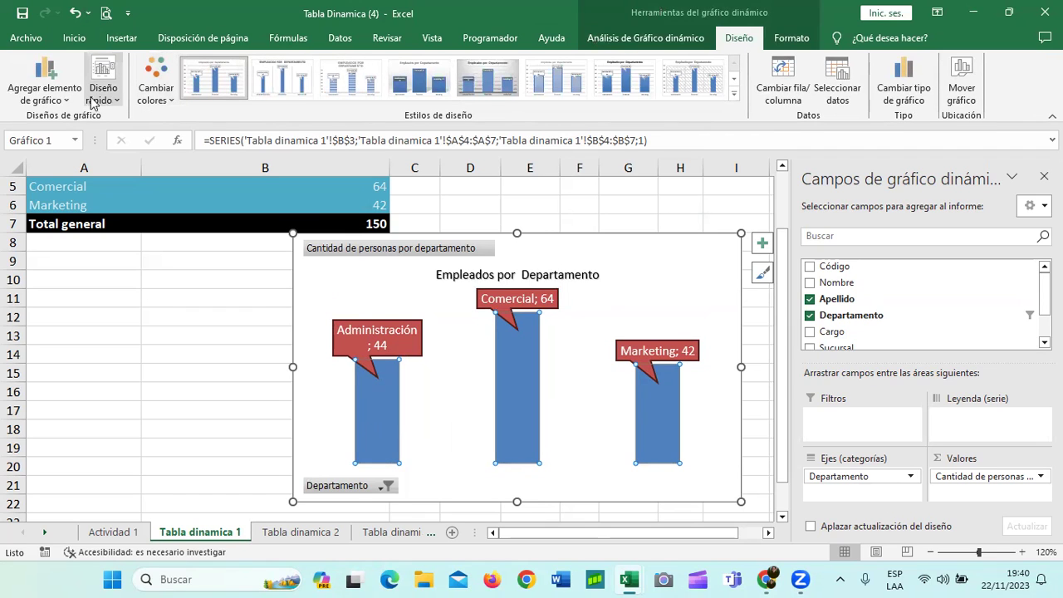
click(790, 39)
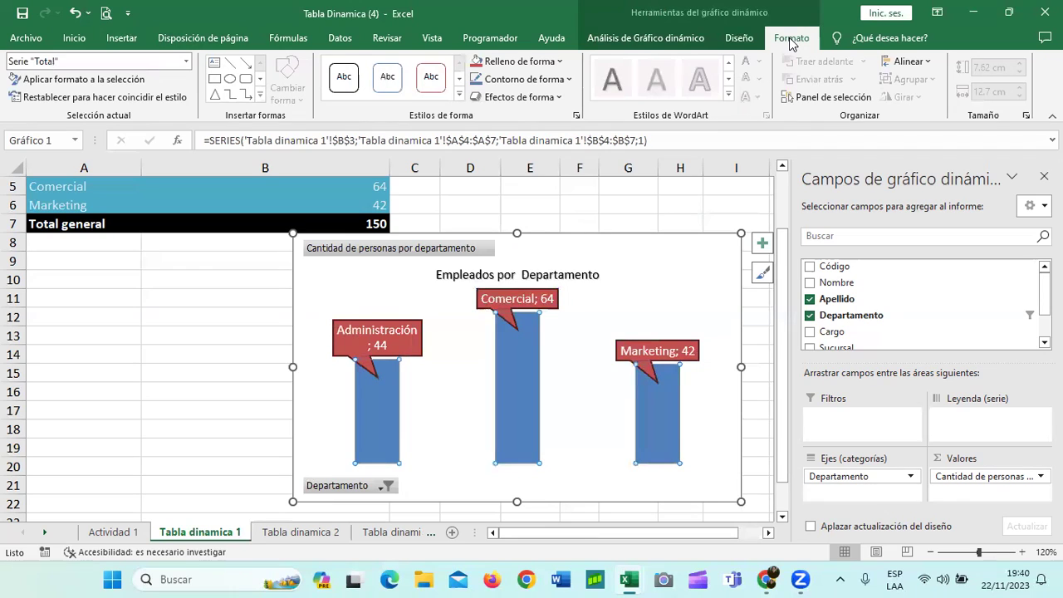
click(662, 415)
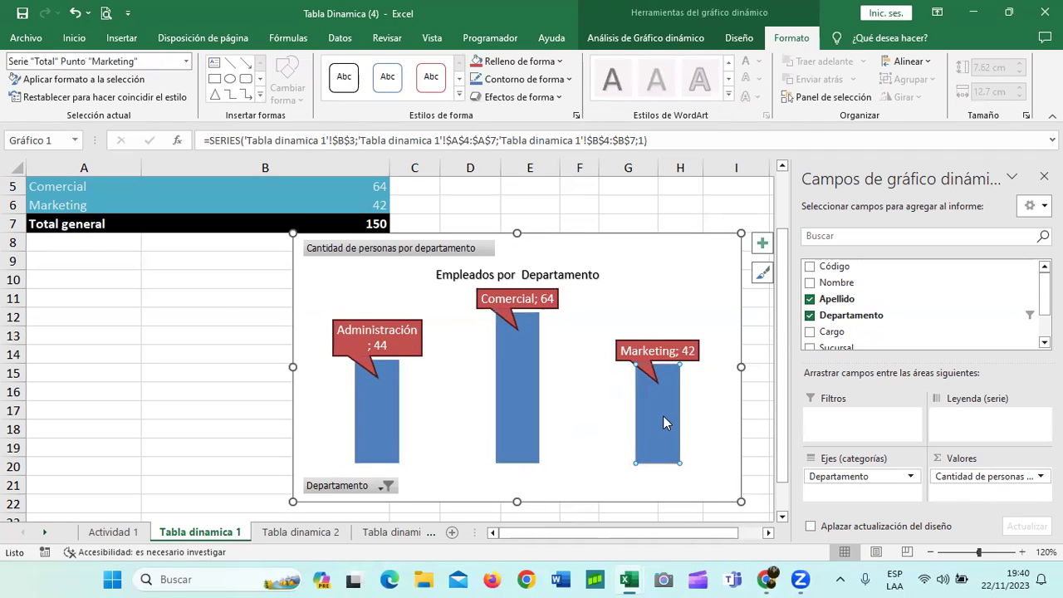
double_click(663, 415)
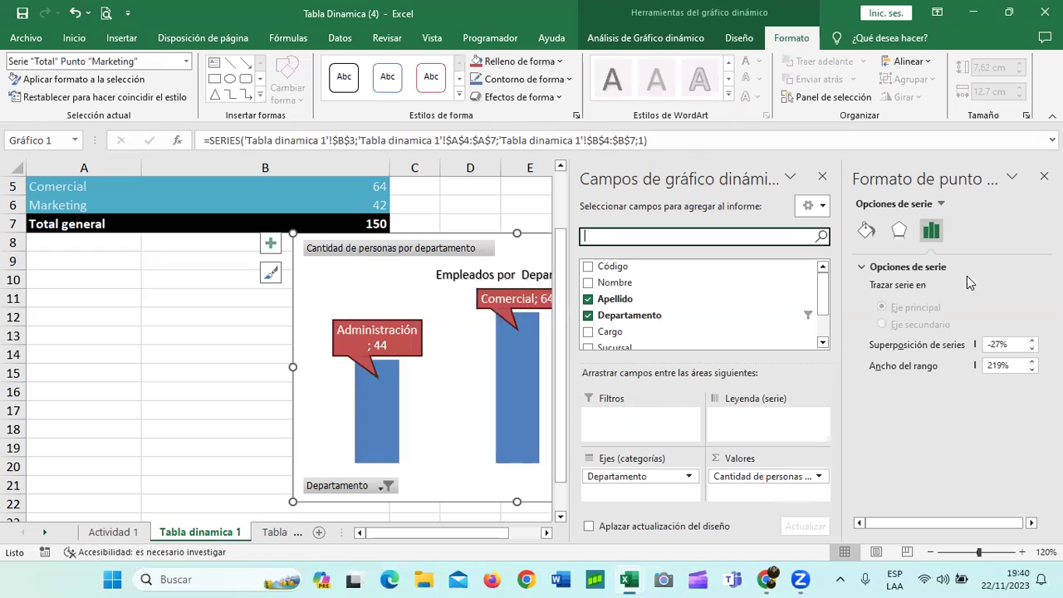
click(880, 287)
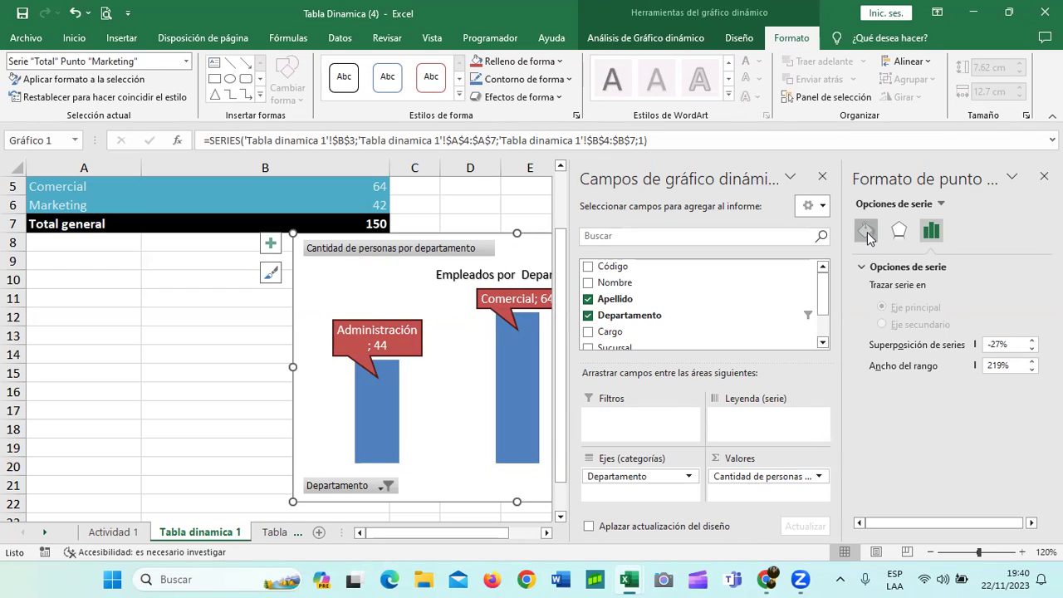
click(866, 232)
click(882, 266)
click(822, 176)
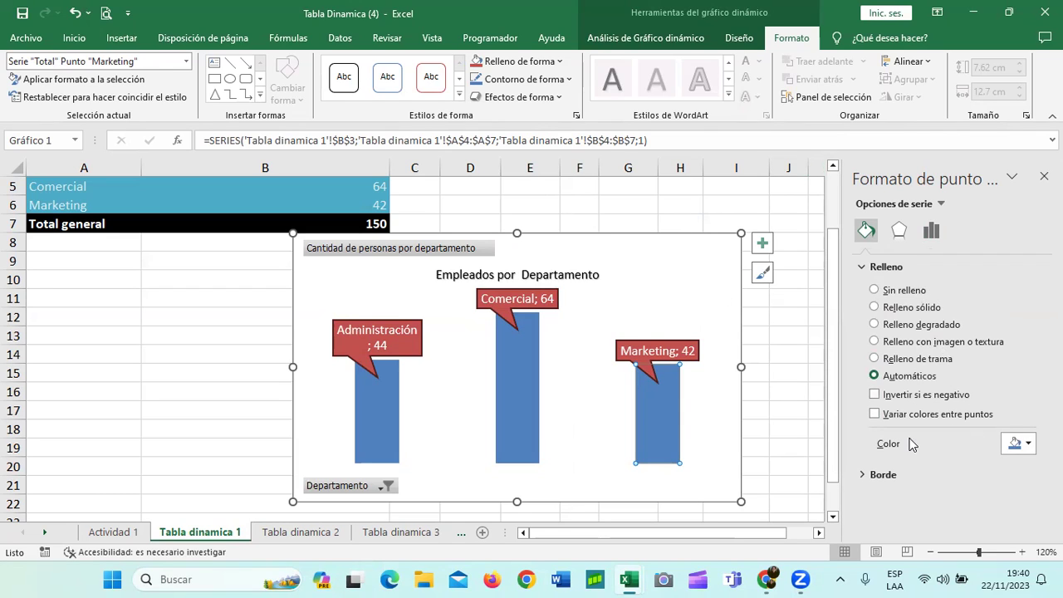
Step: Give the Marketing bar a solid orange-yellow fill
click(874, 307)
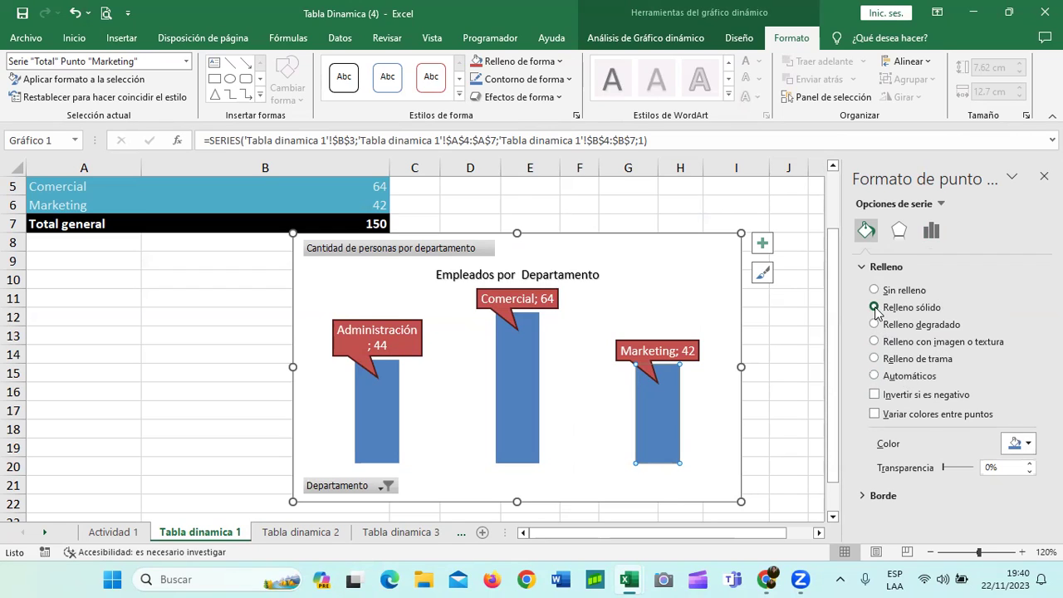
click(1027, 445)
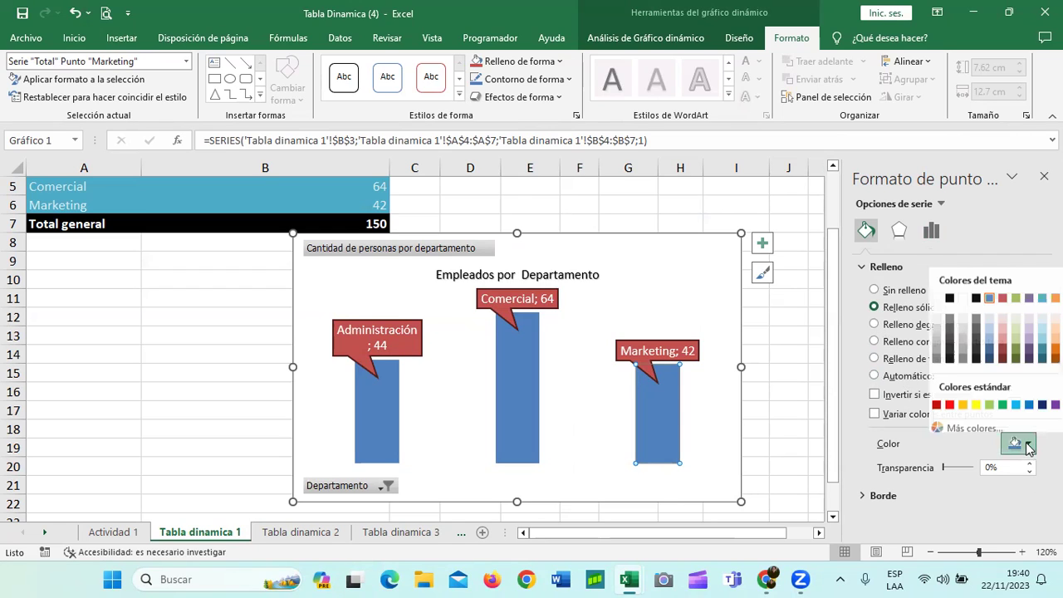
click(962, 401)
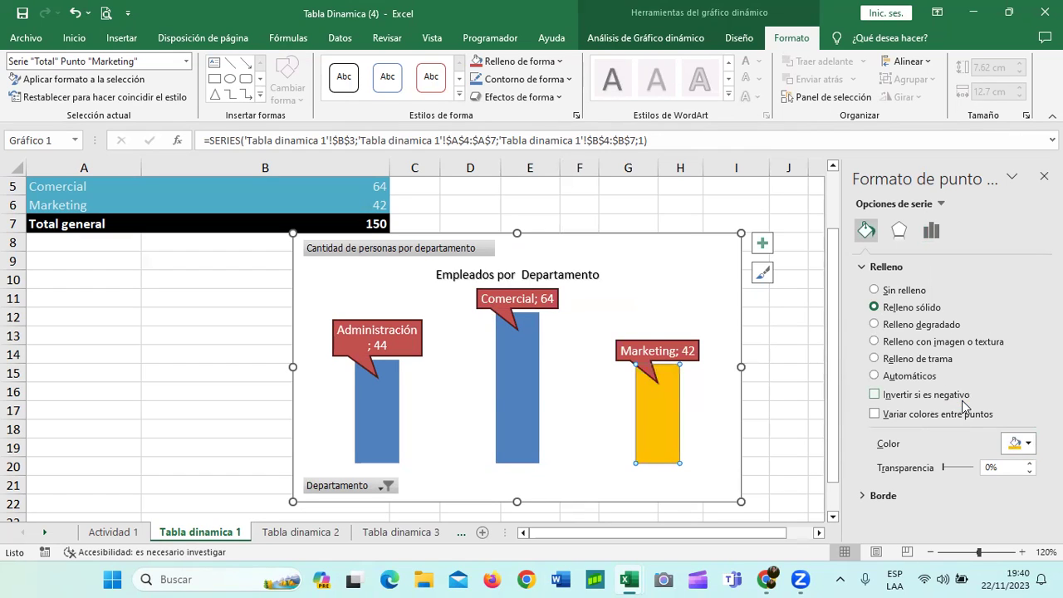
Step: Fill the Comercial bar with a parchment-style texture instead of a picture
click(498, 387)
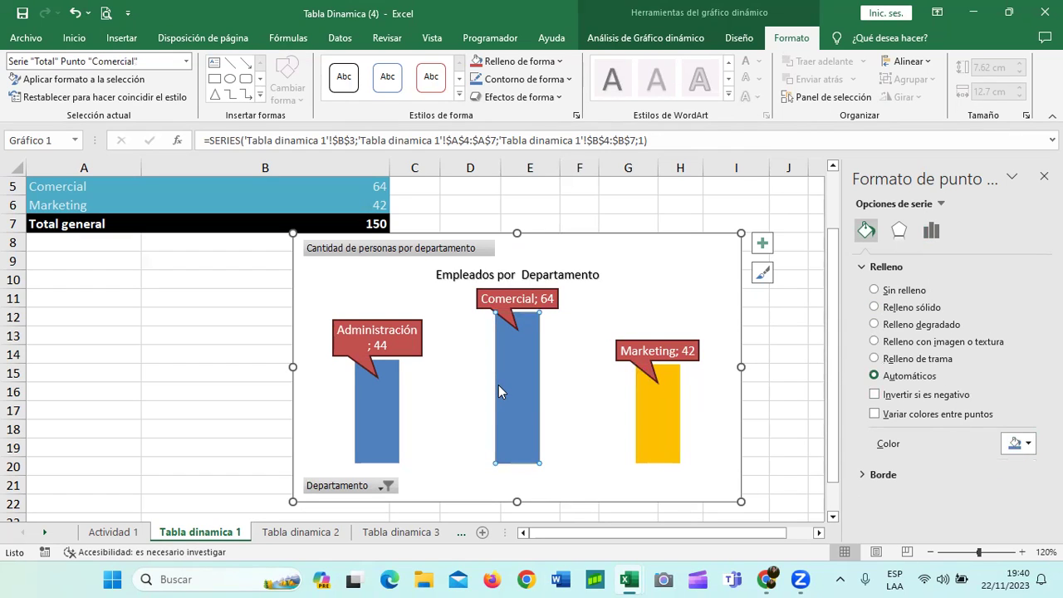
click(875, 342)
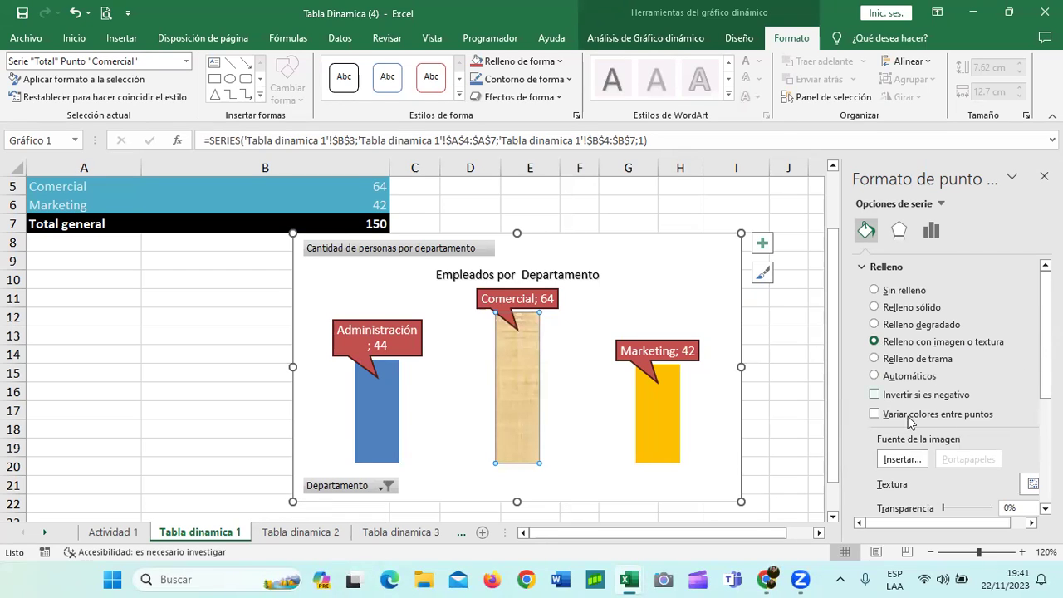
click(911, 460)
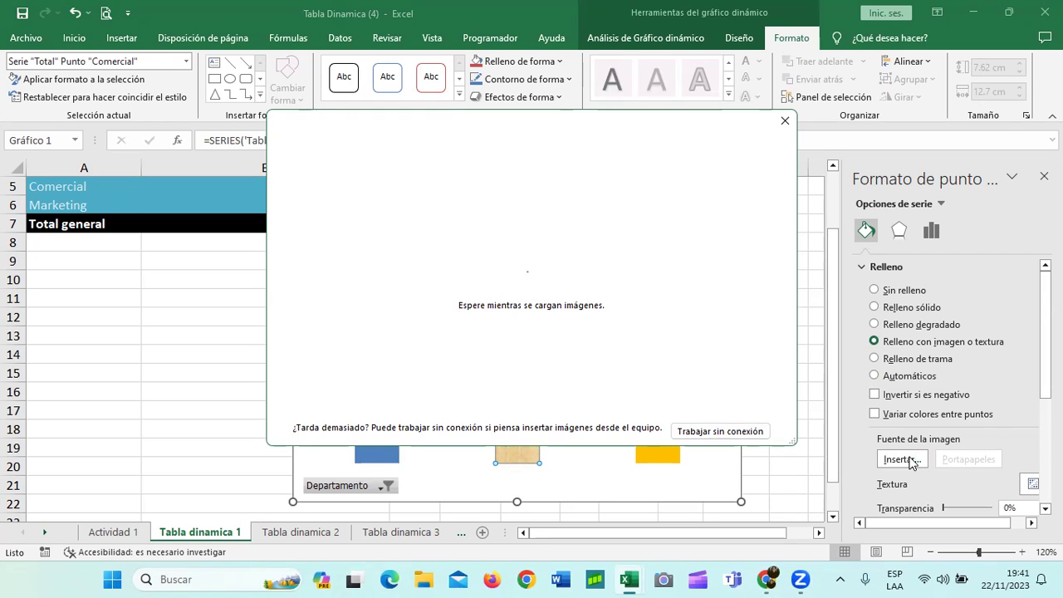
click(783, 124)
click(685, 267)
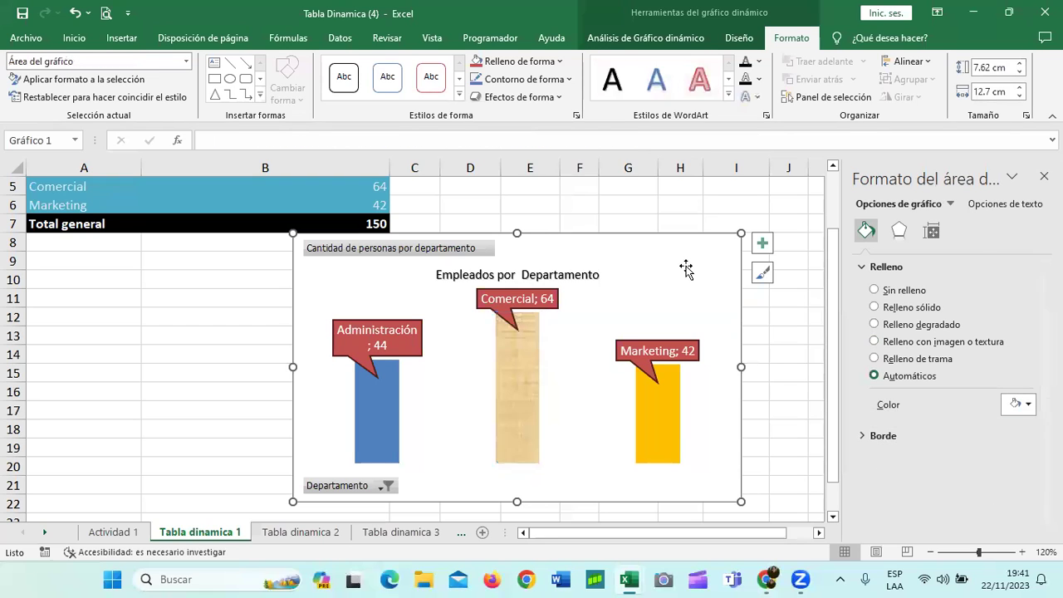
Step: Switch the Total series bars from the texture to a solid fill
click(512, 375)
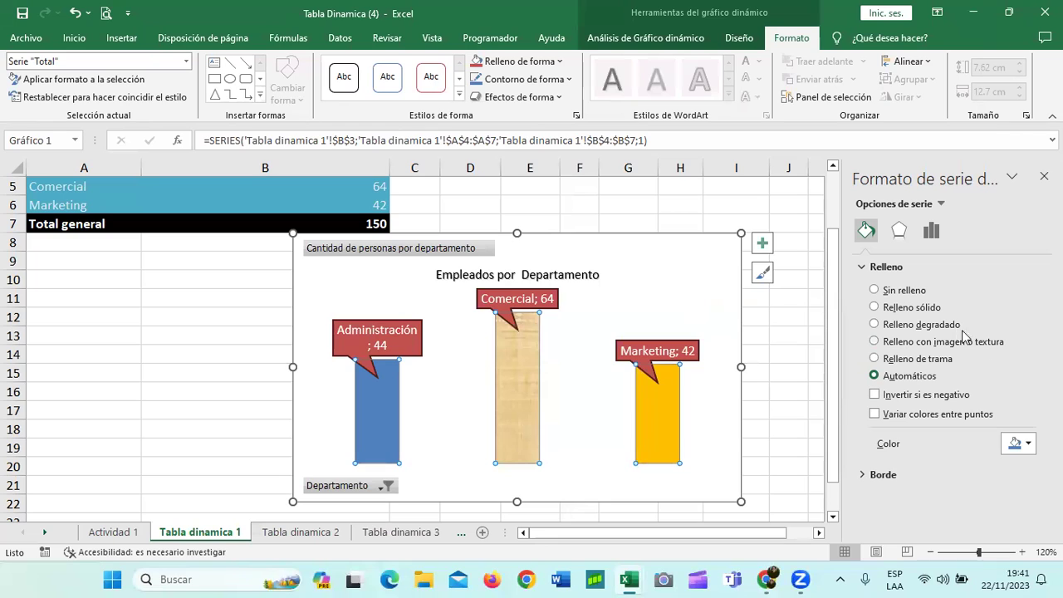
click(882, 308)
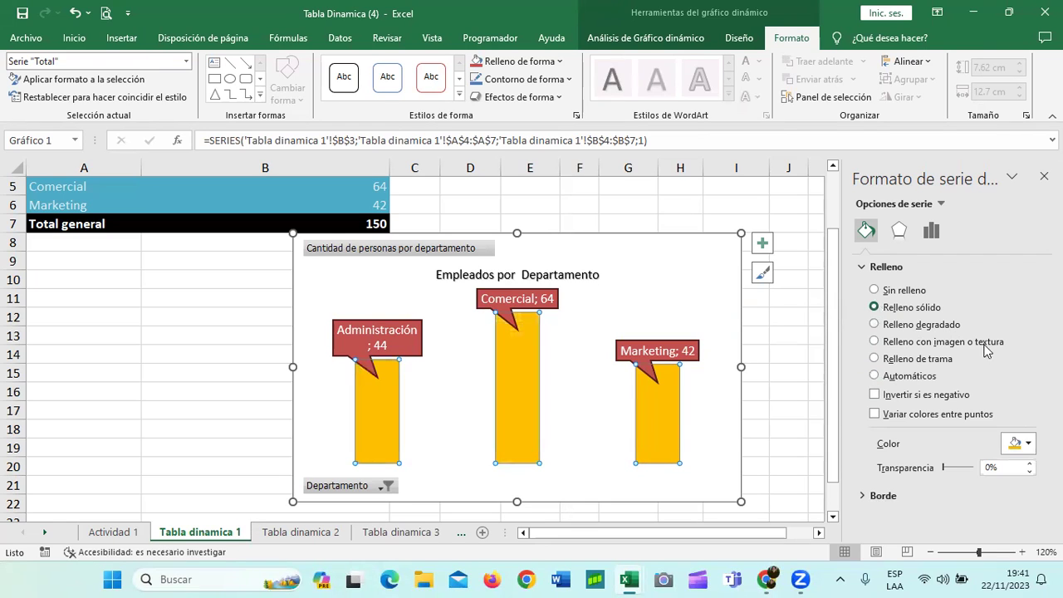
click(1029, 446)
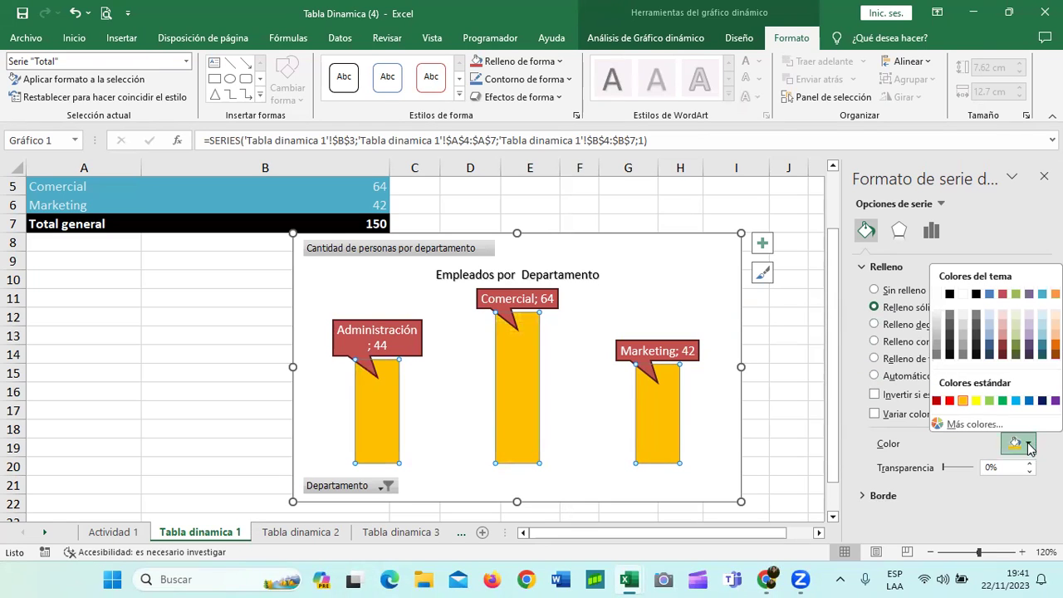
click(684, 437)
Step: Isolate the Comercial bar and colour it dark blue
click(526, 393)
click(717, 474)
click(527, 406)
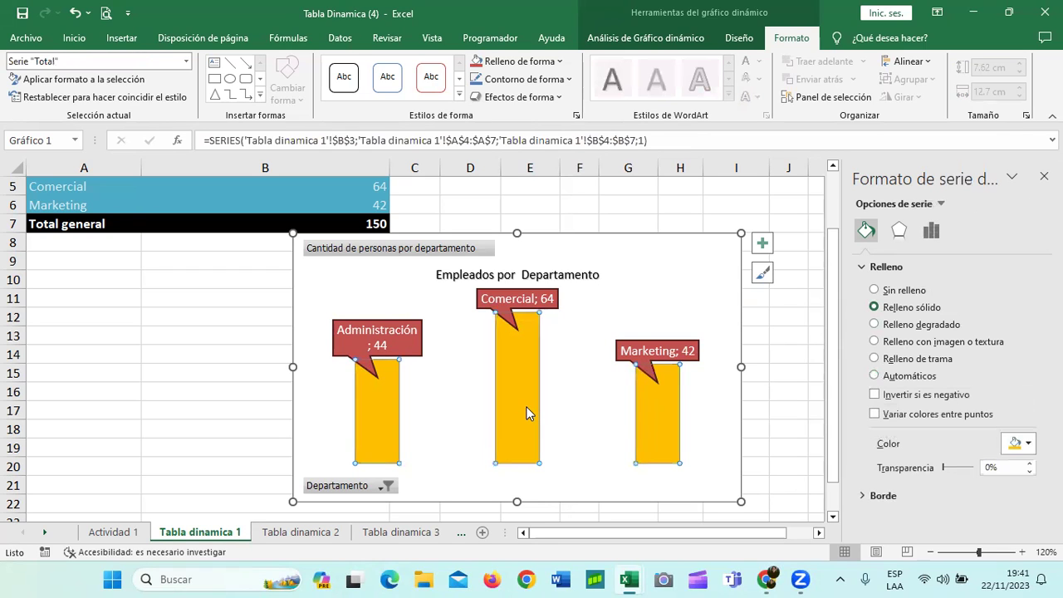
click(576, 320)
click(503, 366)
click(503, 369)
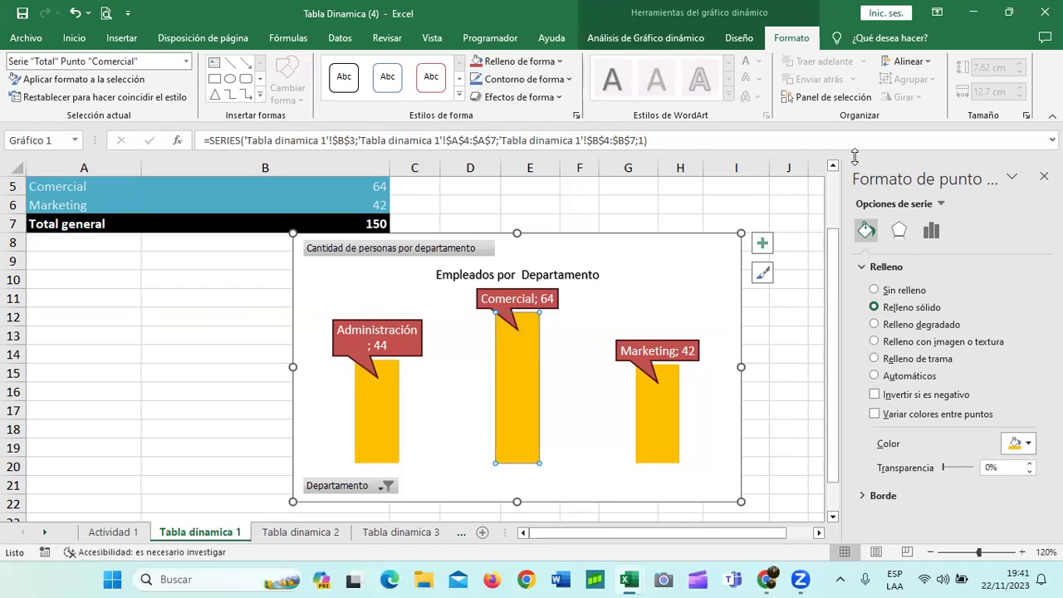
click(1029, 446)
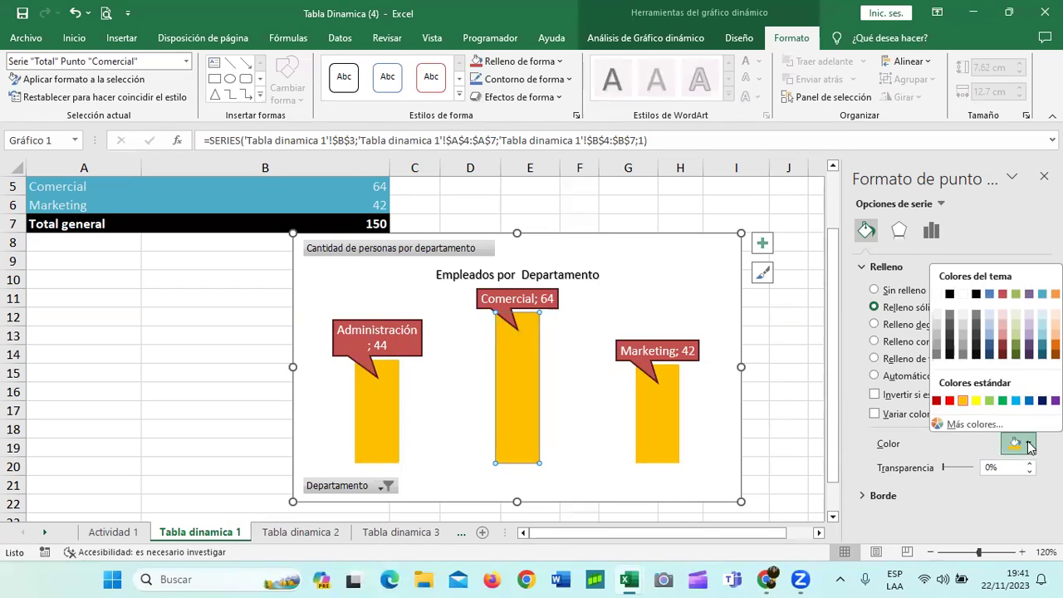
click(1041, 400)
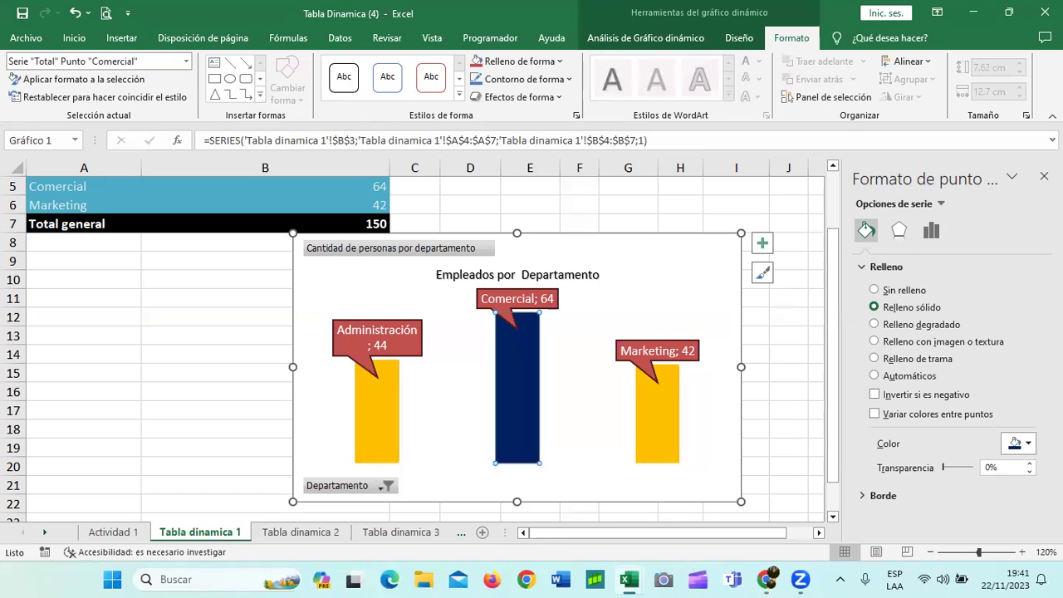
Step: Colour the Administración bar green and change the Comercial bar to light blue
click(382, 438)
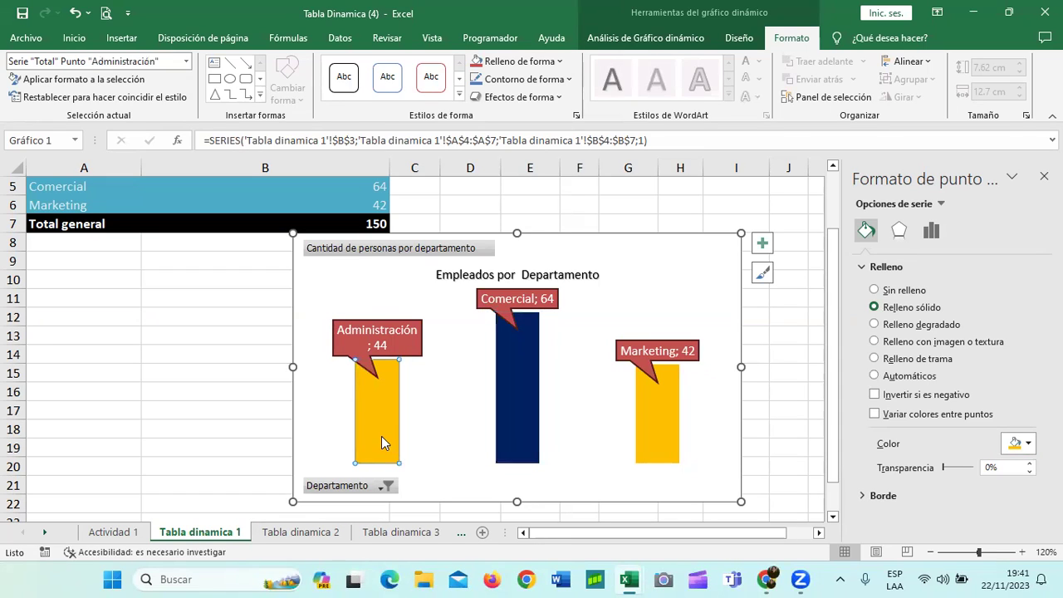
click(1028, 443)
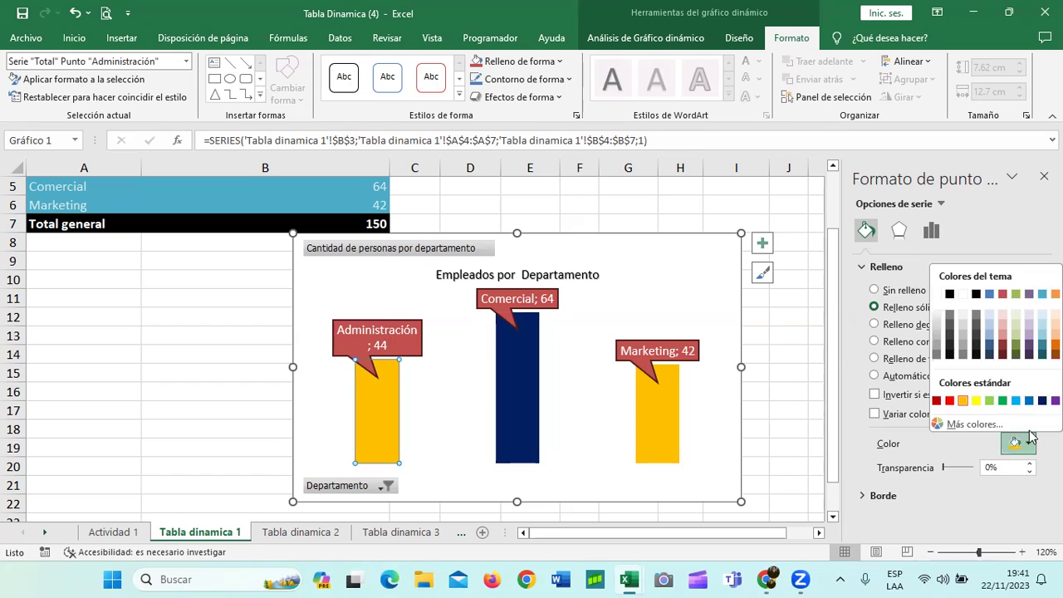
click(1006, 401)
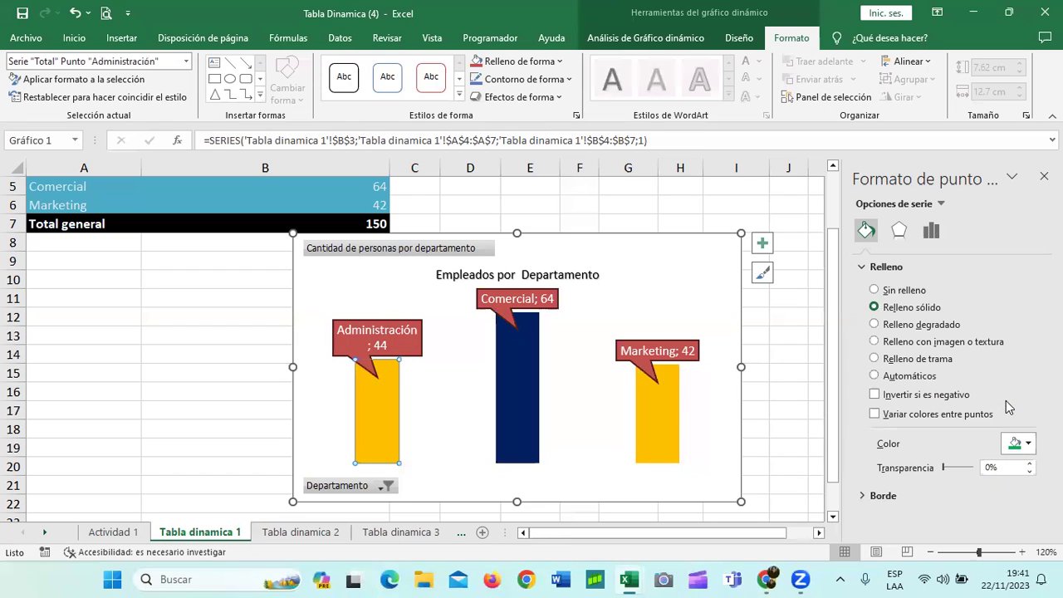
click(515, 409)
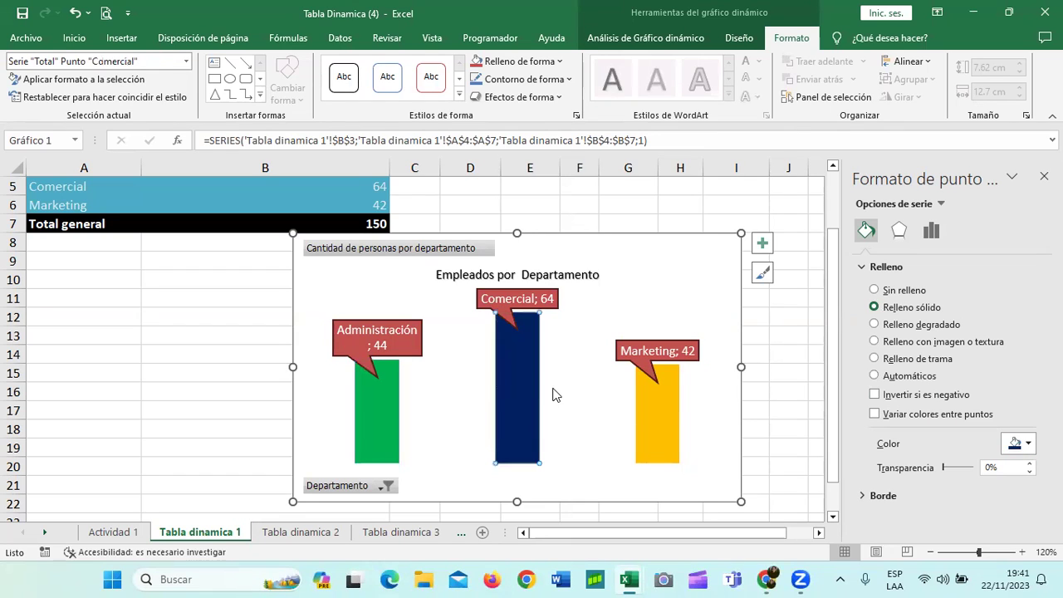
click(1027, 441)
click(1014, 401)
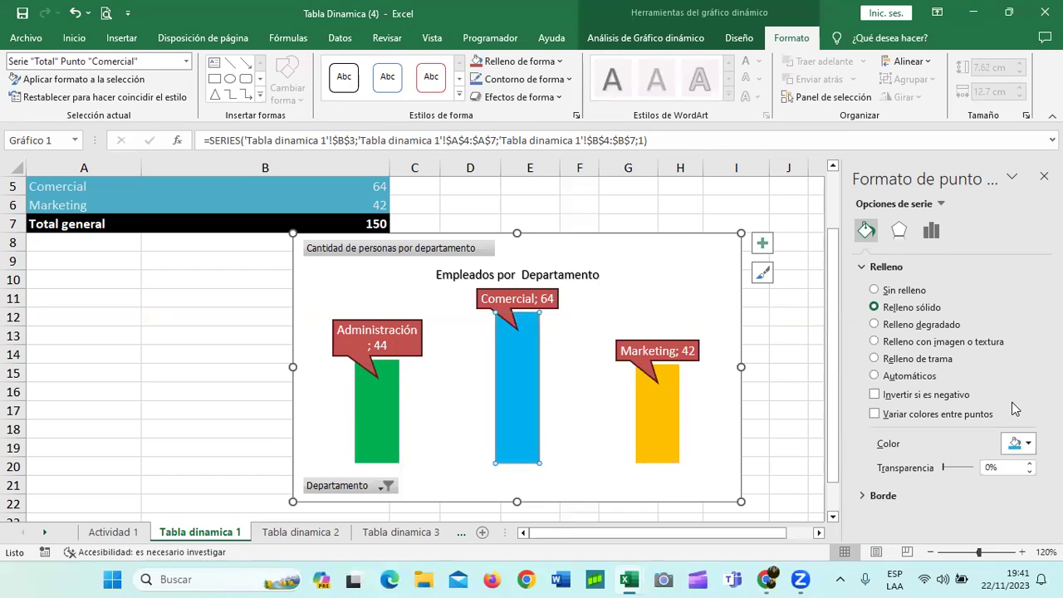
click(695, 292)
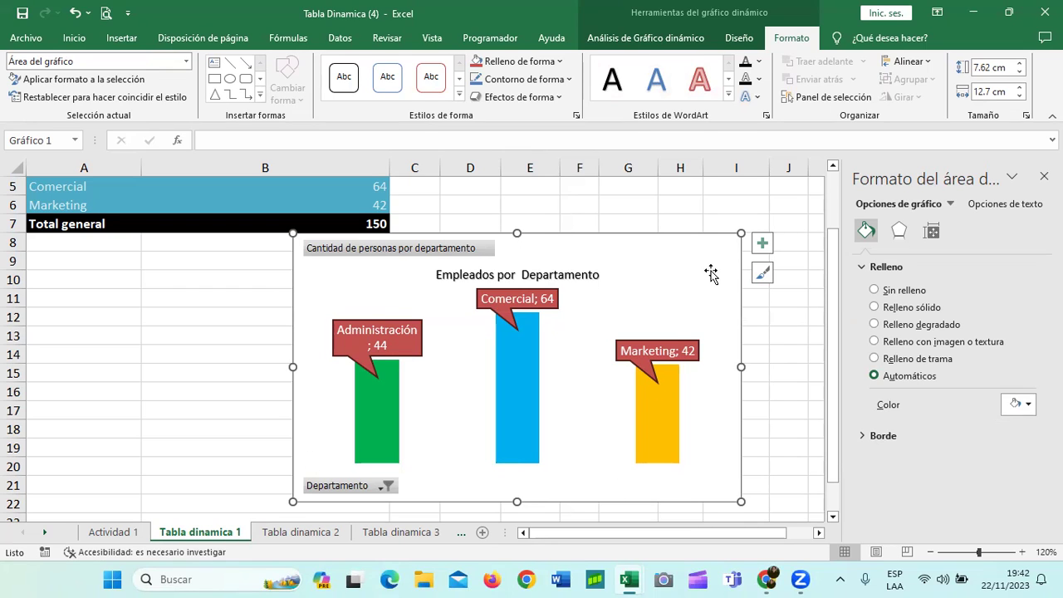
Step: Fill the chart area with the people logo found by an online 'empresas logo' image search
click(561, 63)
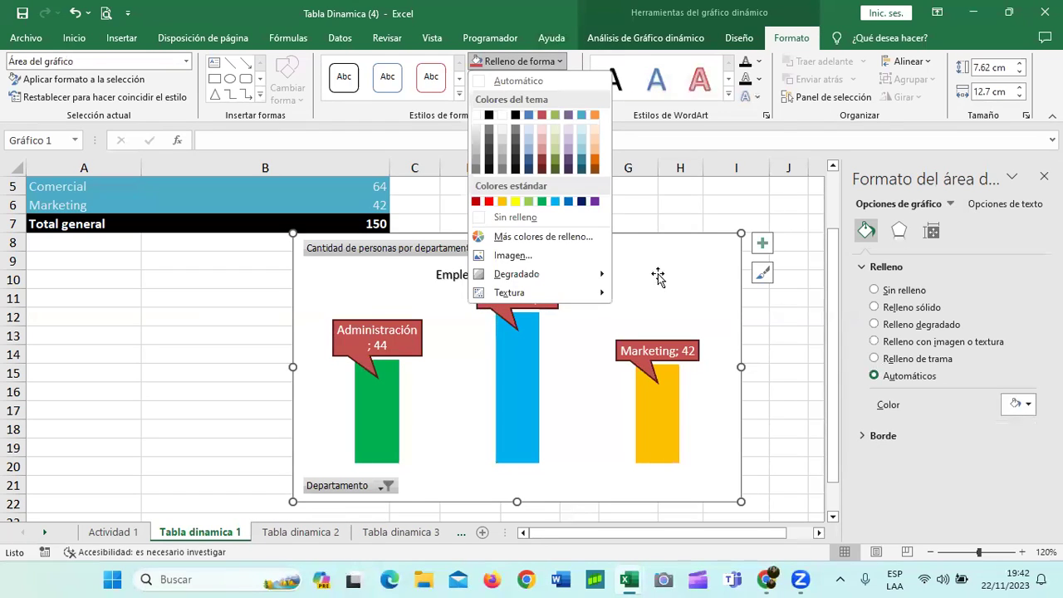
click(546, 258)
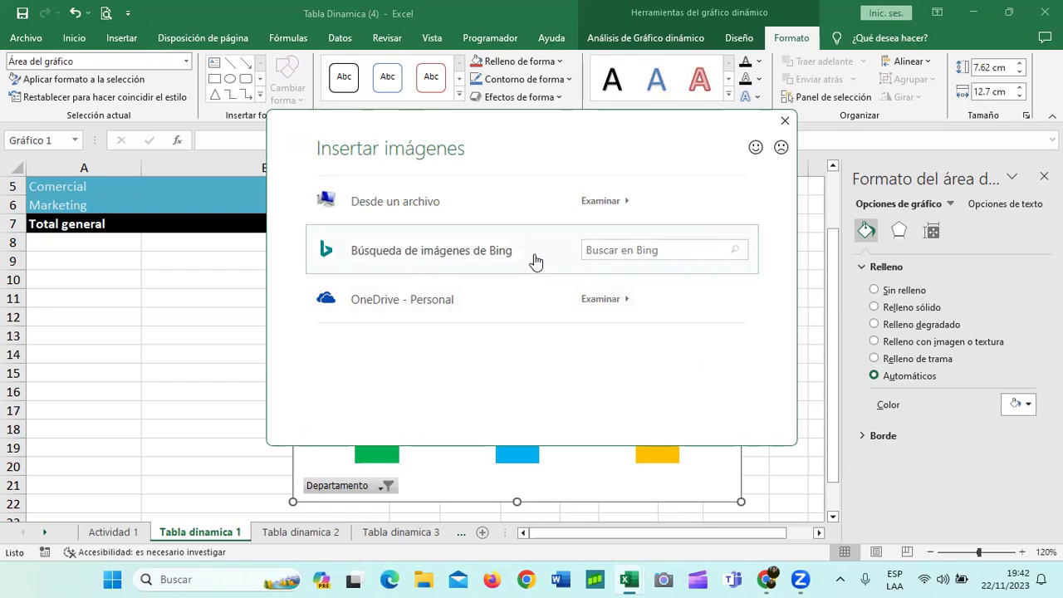
click(609, 249)
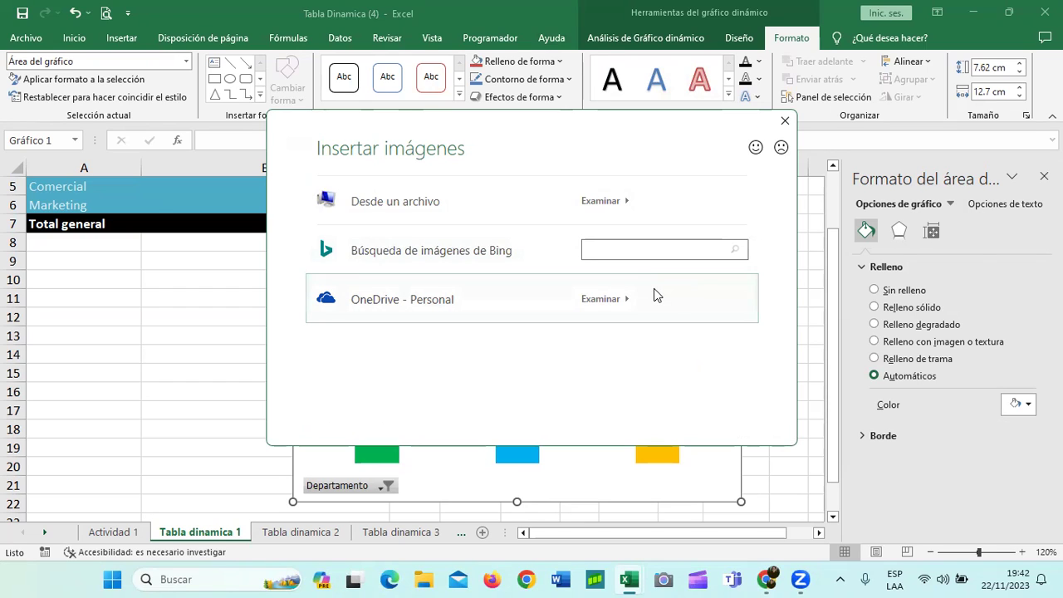
text(empresas logos)
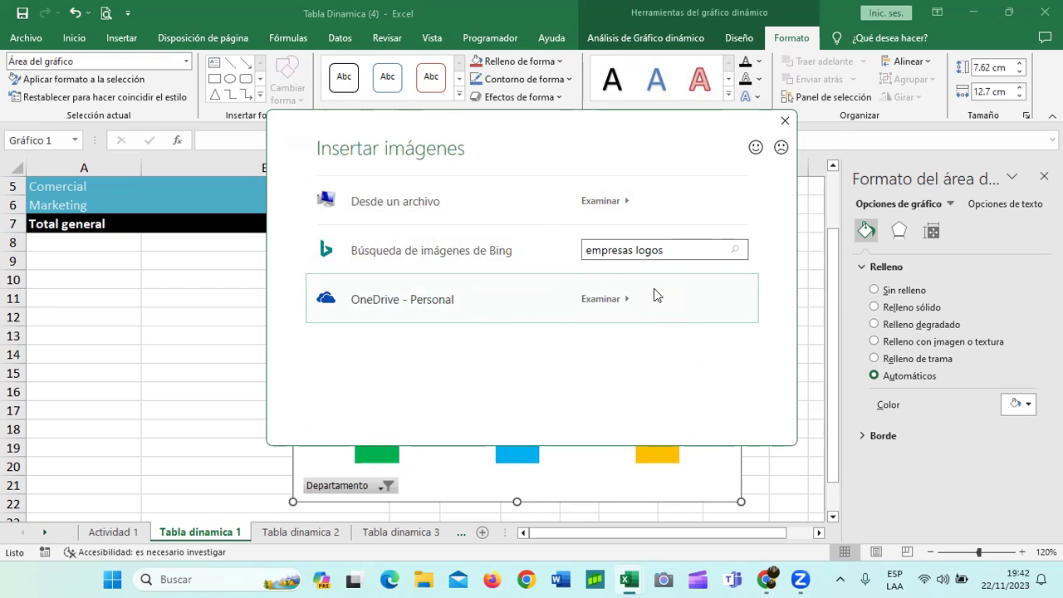
key(Return)
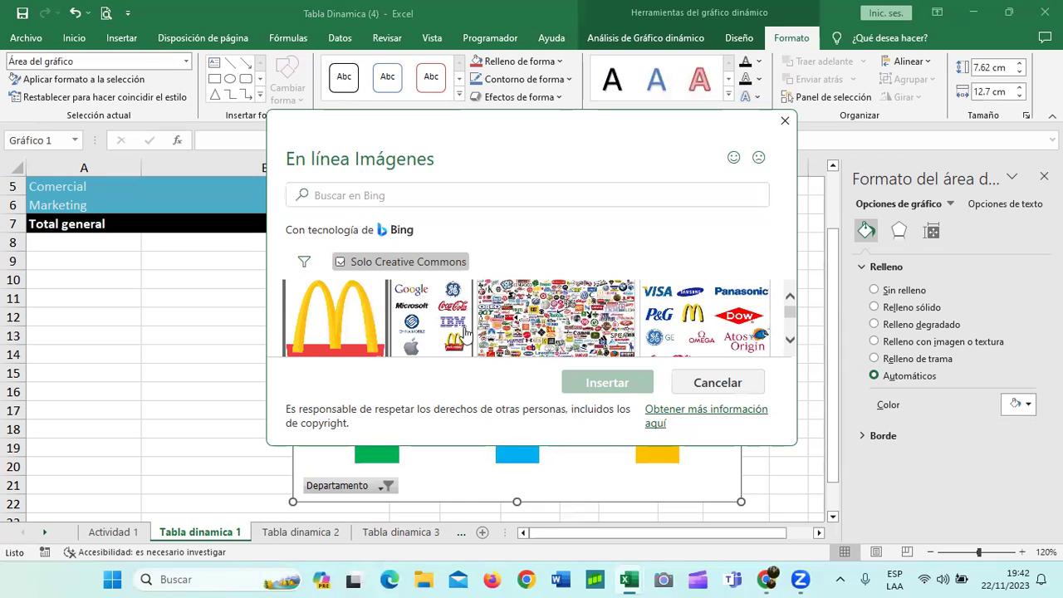
scroll(498, 323, down, 2)
scroll(536, 320, down, 1)
scroll(531, 324, down, 1)
scroll(522, 331, down, 1)
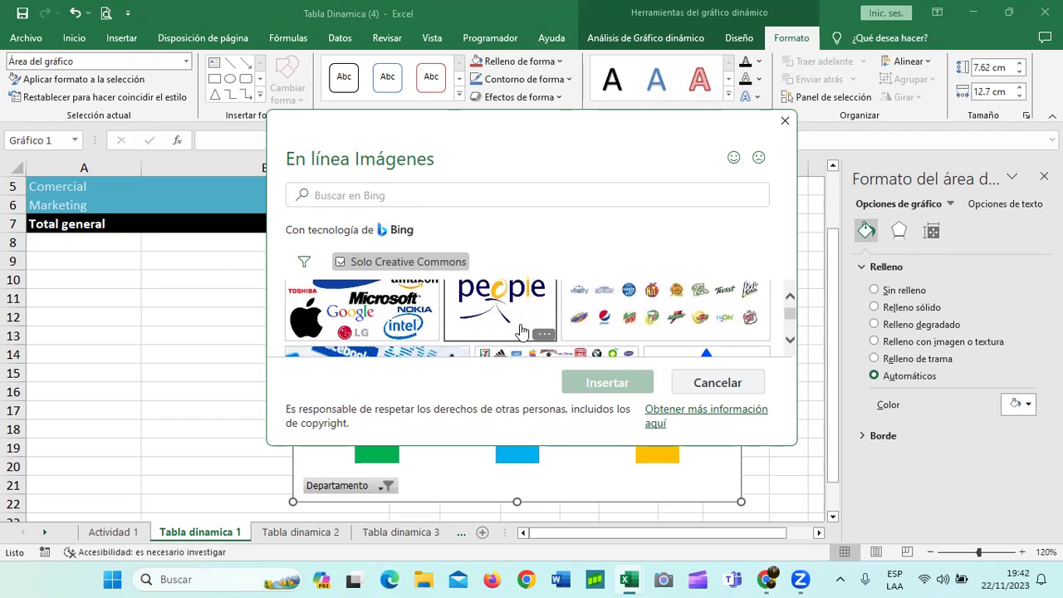
click(520, 309)
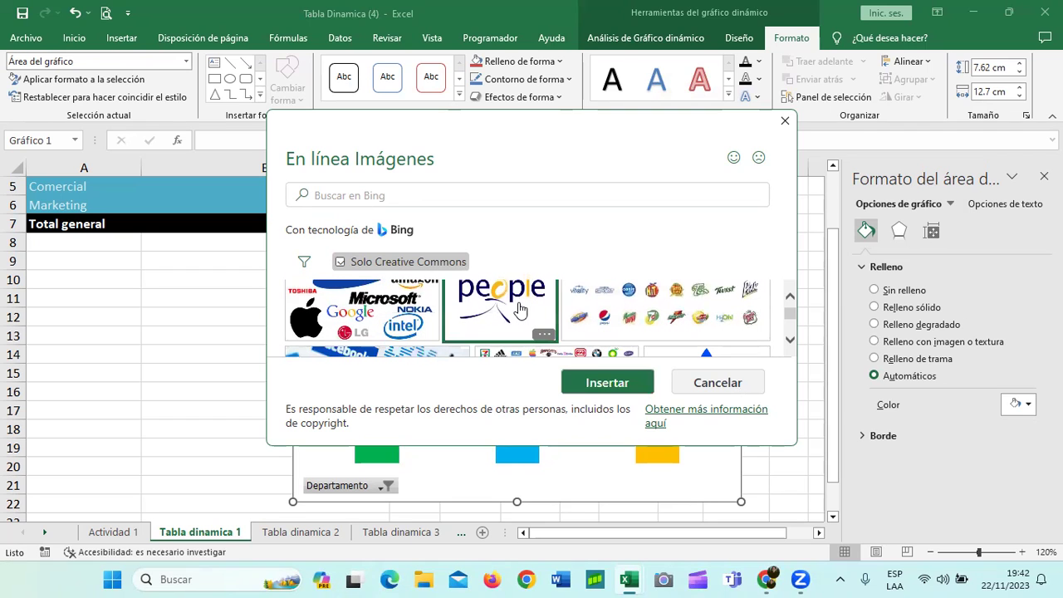
click(591, 383)
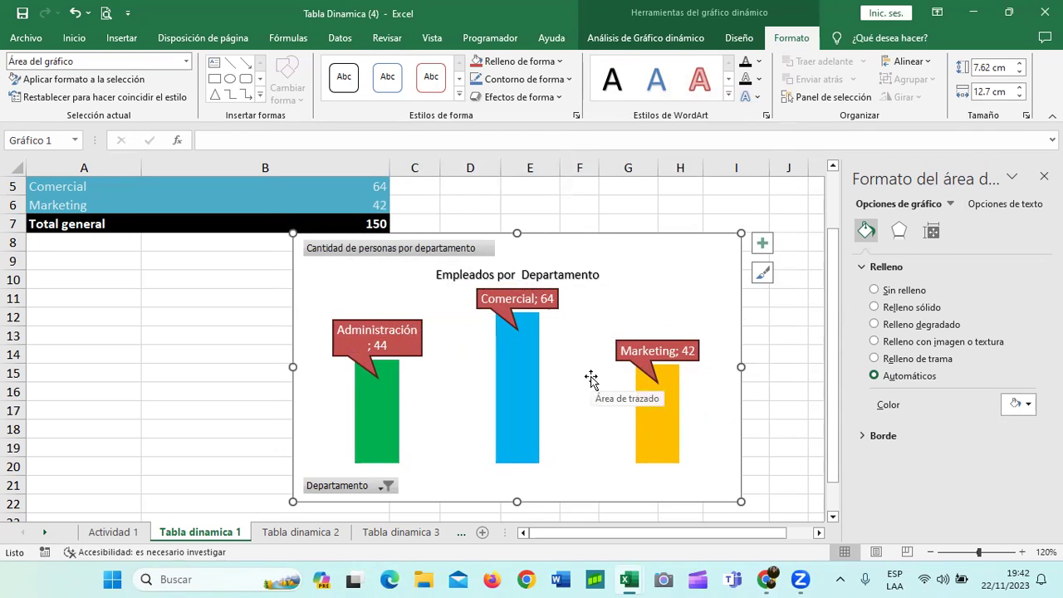
scroll(591, 376, down, 1)
scroll(590, 373, up, 1)
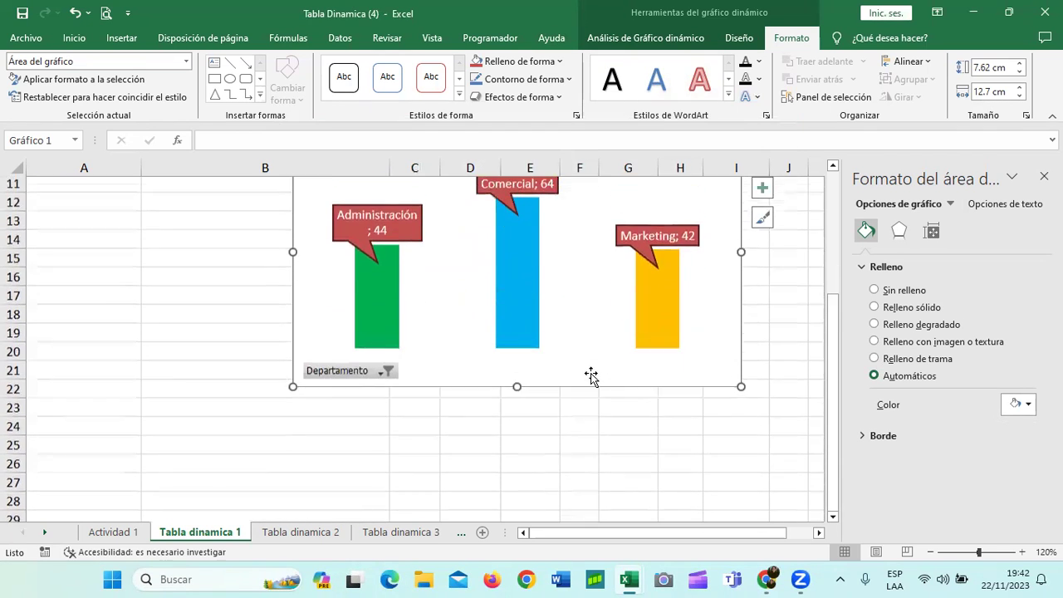
scroll(590, 373, up, 1)
scroll(590, 372, up, 1)
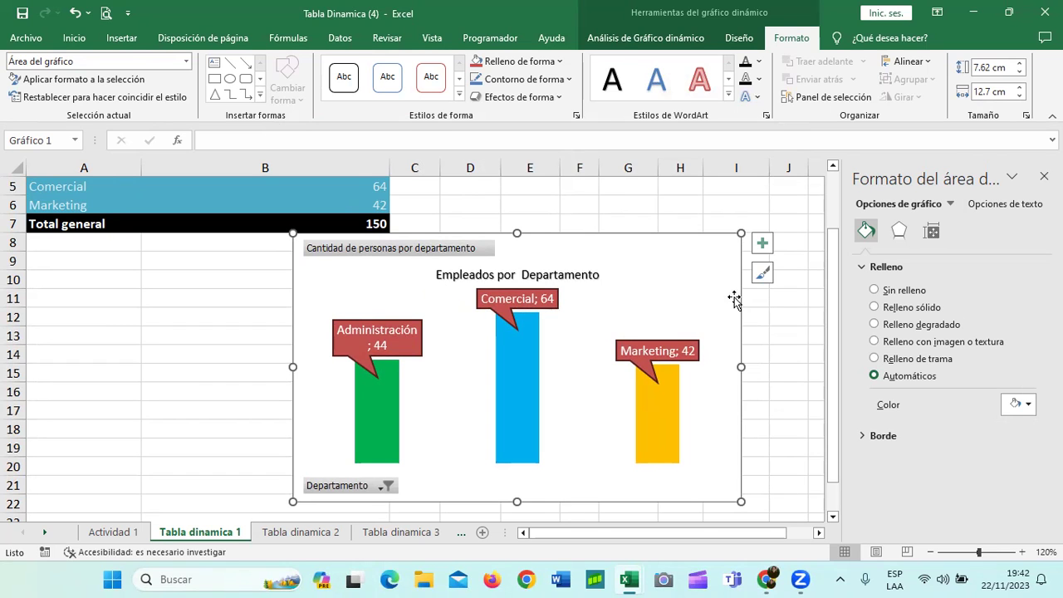
click(757, 319)
click(634, 301)
scroll(634, 267, down, 2)
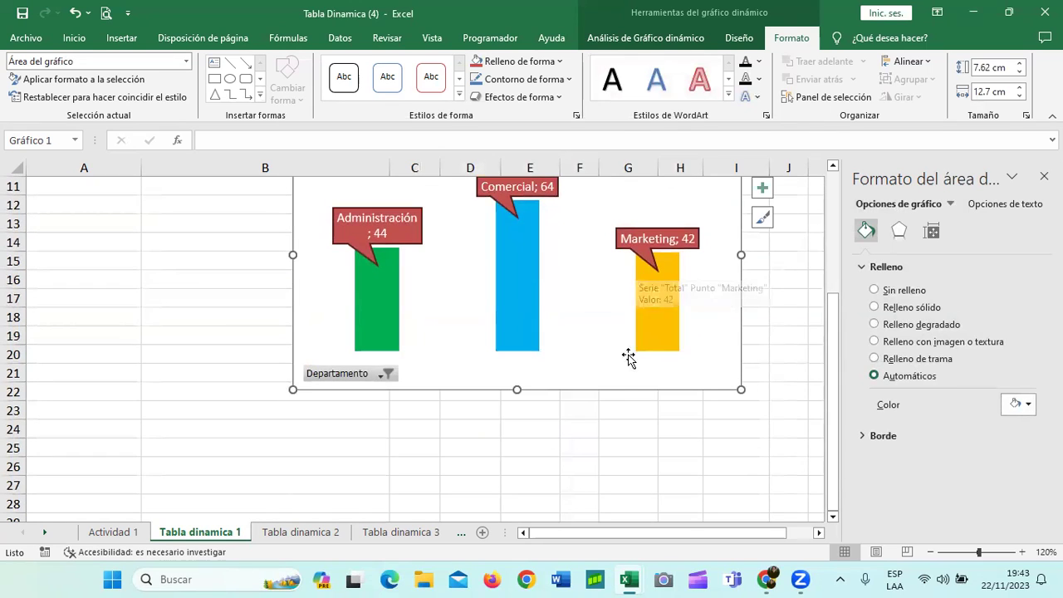
scroll(614, 377, up, 2)
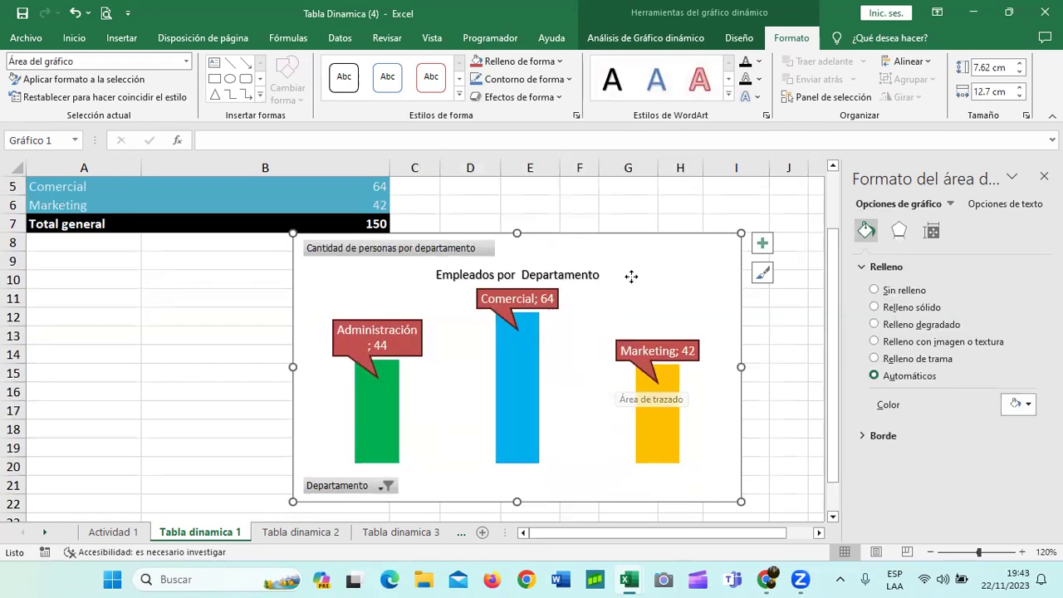
click(201, 374)
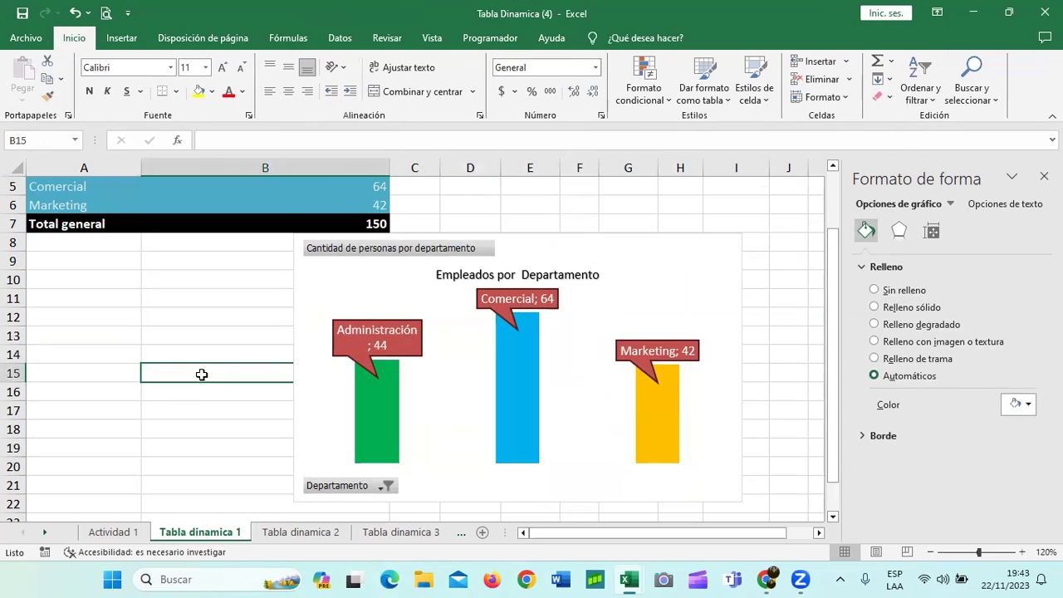
click(654, 267)
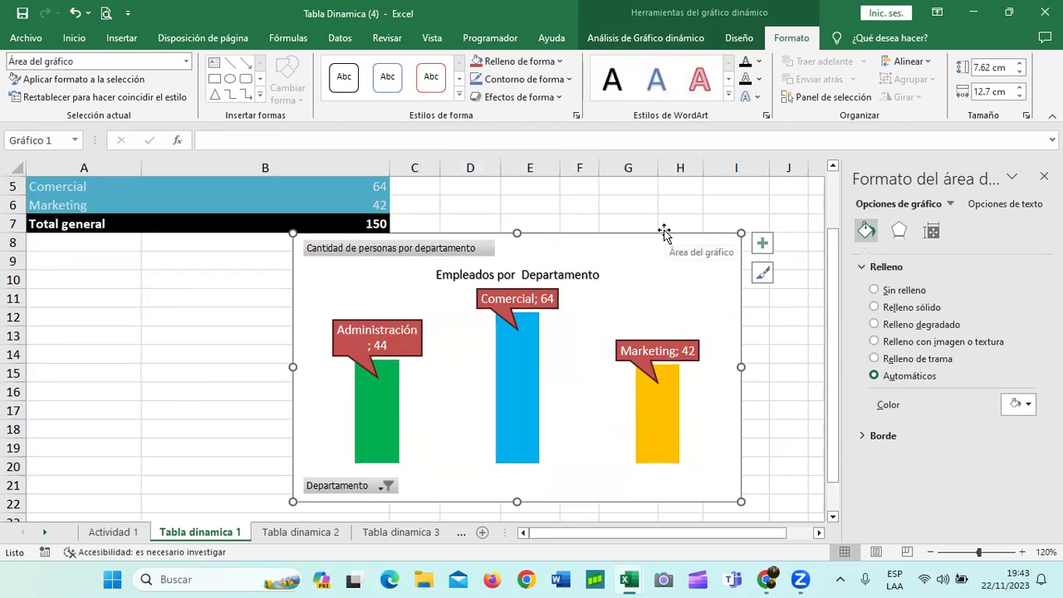
Step: Start a picture fill for the chart area with an online search for company logos
click(554, 61)
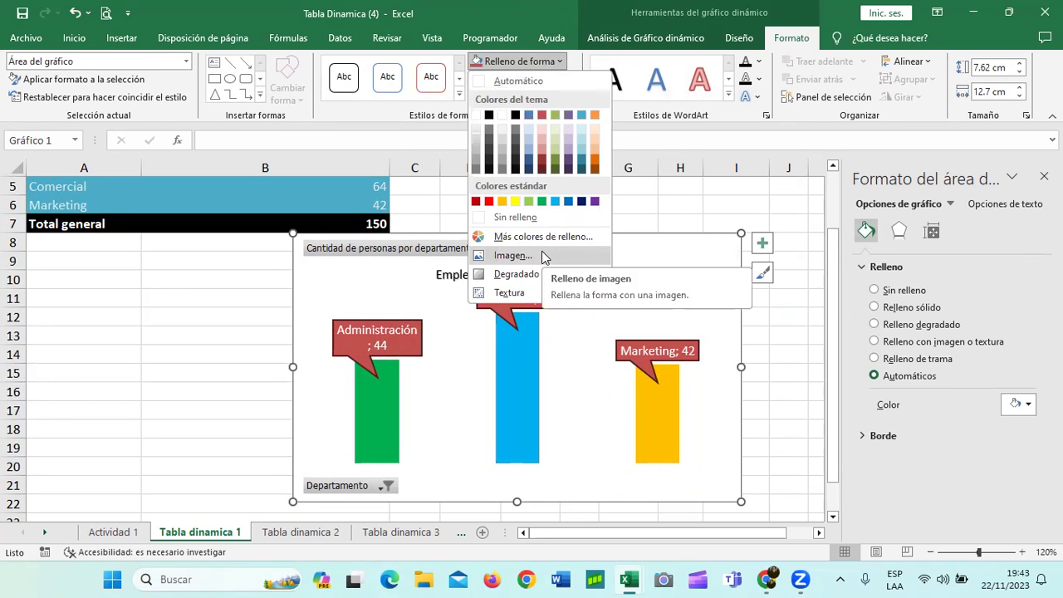
click(539, 256)
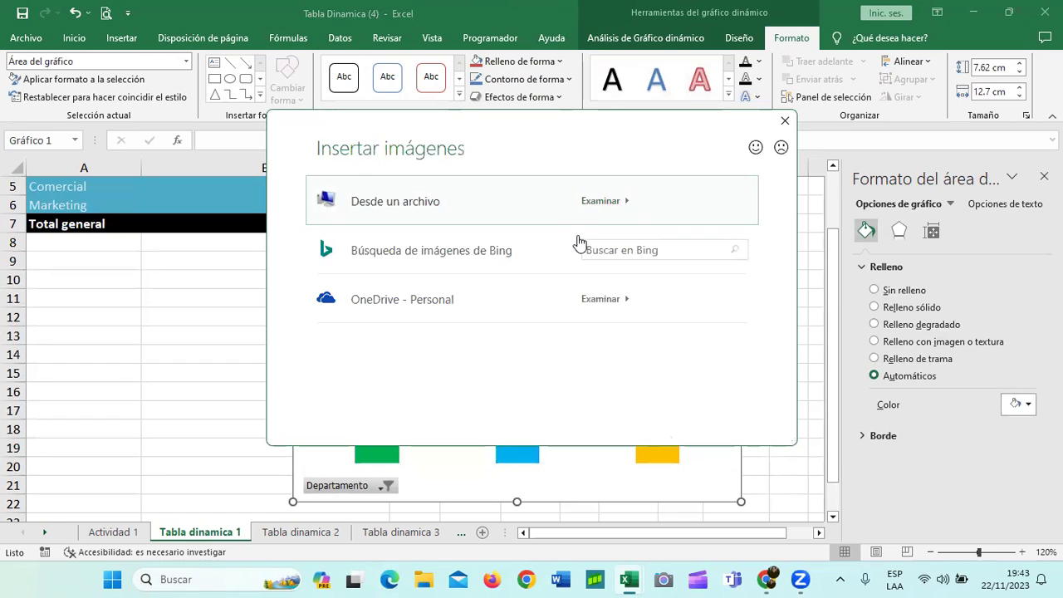
click(622, 250)
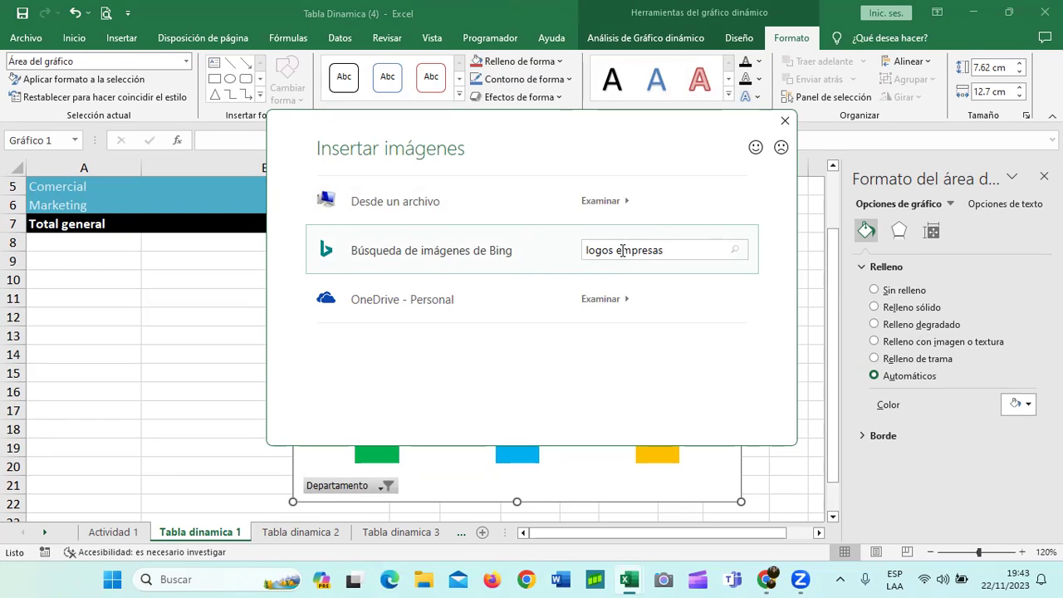
key(Return)
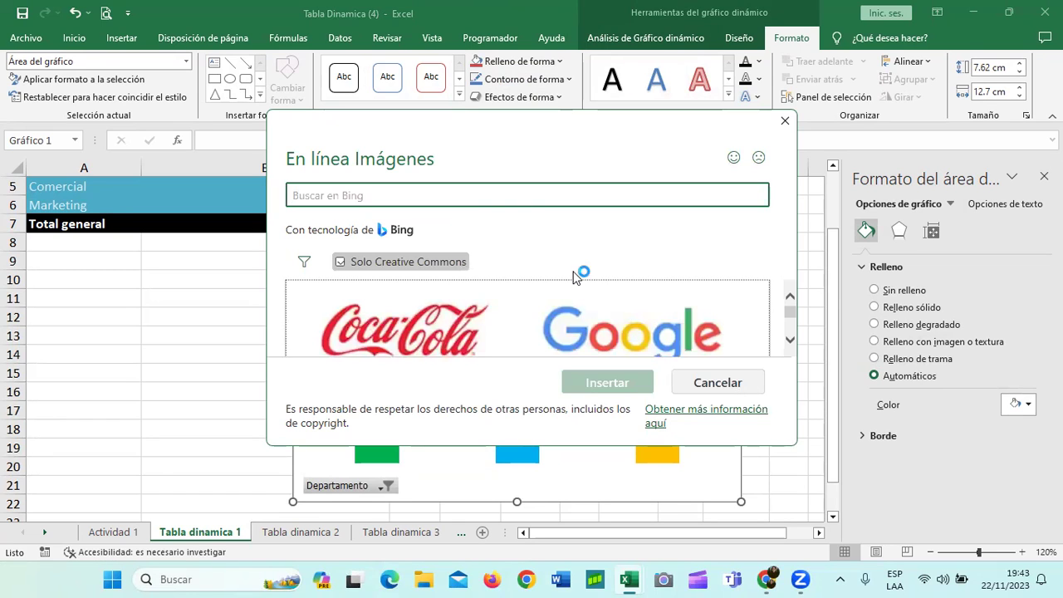
Step: Insert the Coca-Cola/Google logo collage image as the chart background
scroll(519, 292, down, 5)
scroll(519, 295, down, 3)
scroll(516, 297, down, 3)
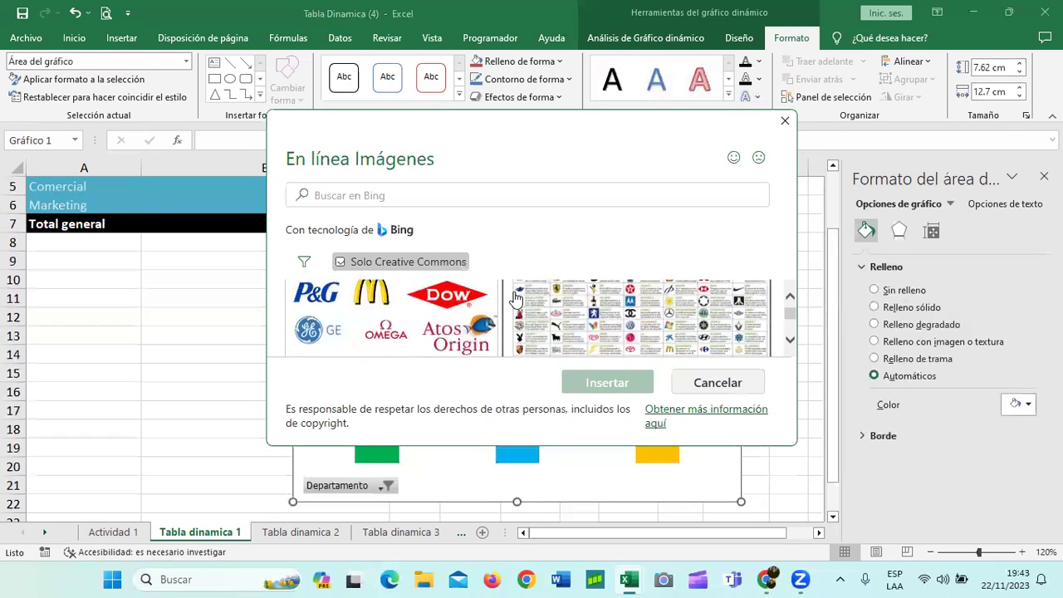
scroll(502, 305, down, 3)
scroll(500, 309, up, 3)
scroll(500, 308, up, 3)
scroll(501, 310, up, 3)
scroll(501, 311, up, 3)
scroll(502, 311, up, 2)
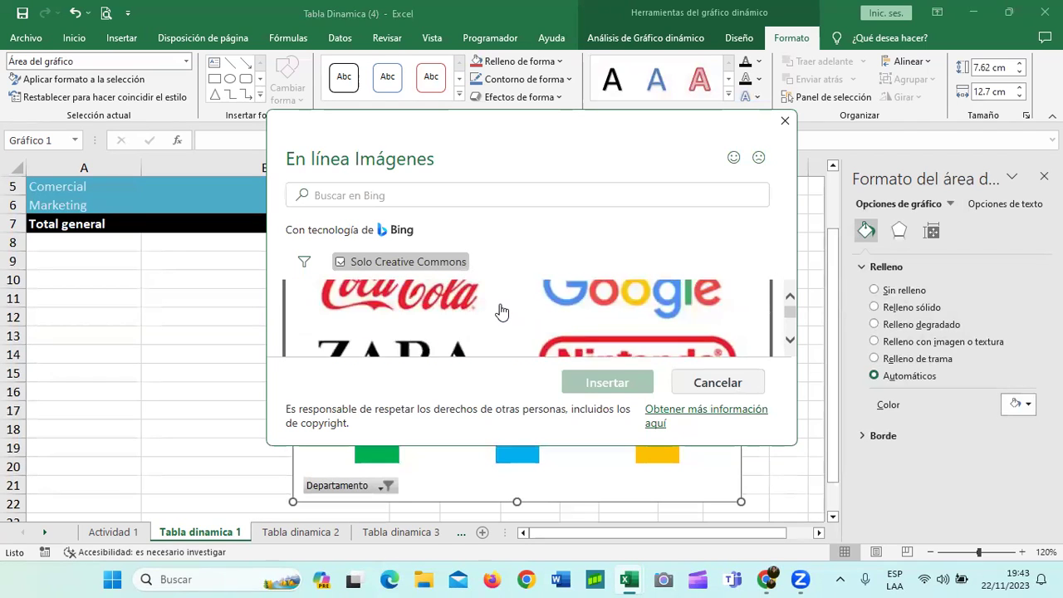
scroll(501, 311, up, 2)
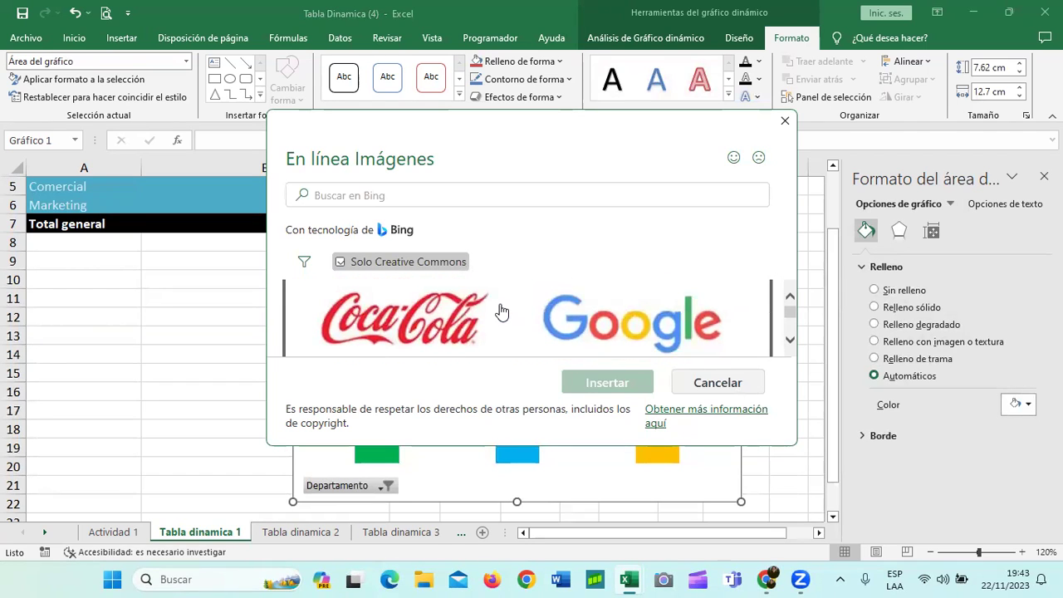
click(415, 310)
click(604, 384)
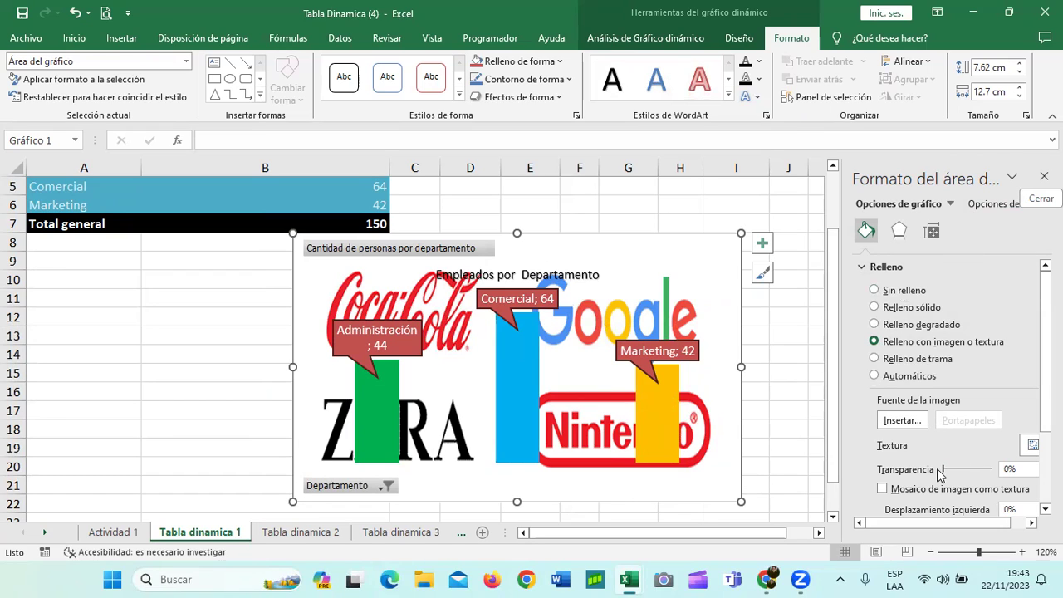
scroll(955, 390, down, 2)
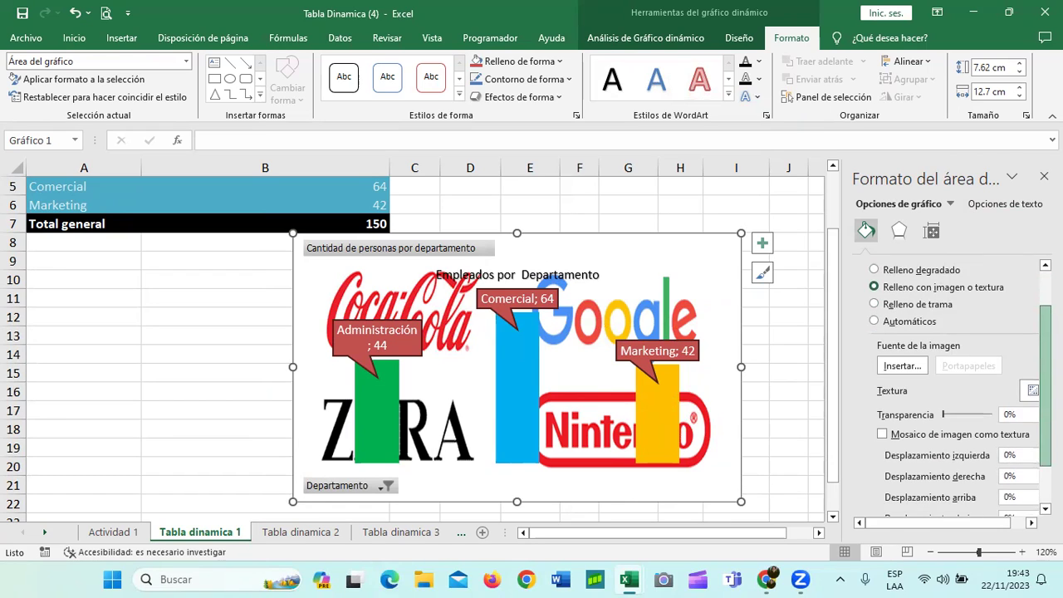
Step: Set the logo background to 43% transparency, keeping the picture stretched rather than tiled
drag(976, 523, 991, 523)
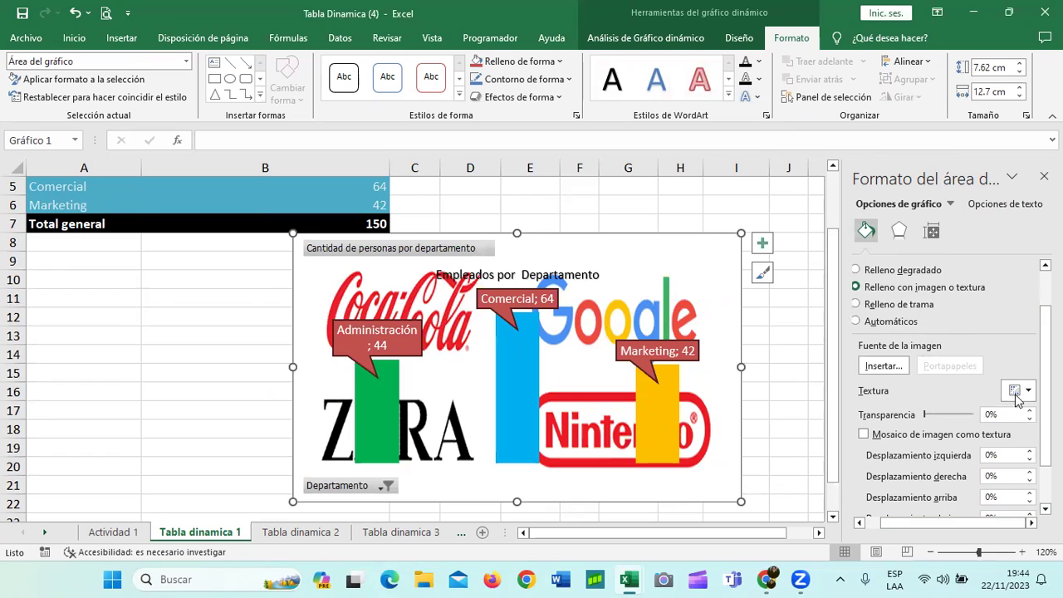
click(949, 415)
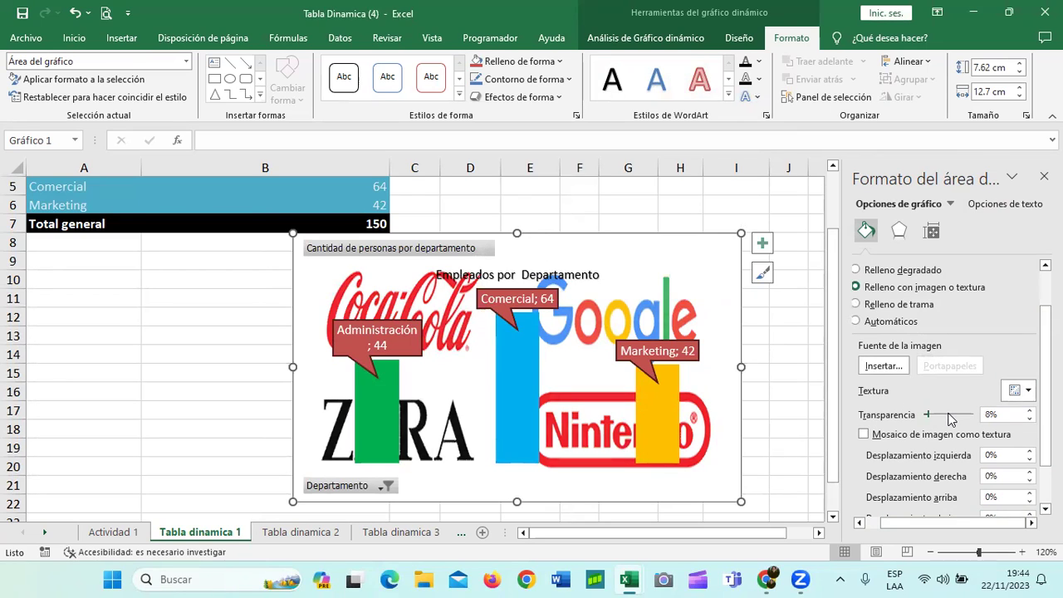
click(949, 415)
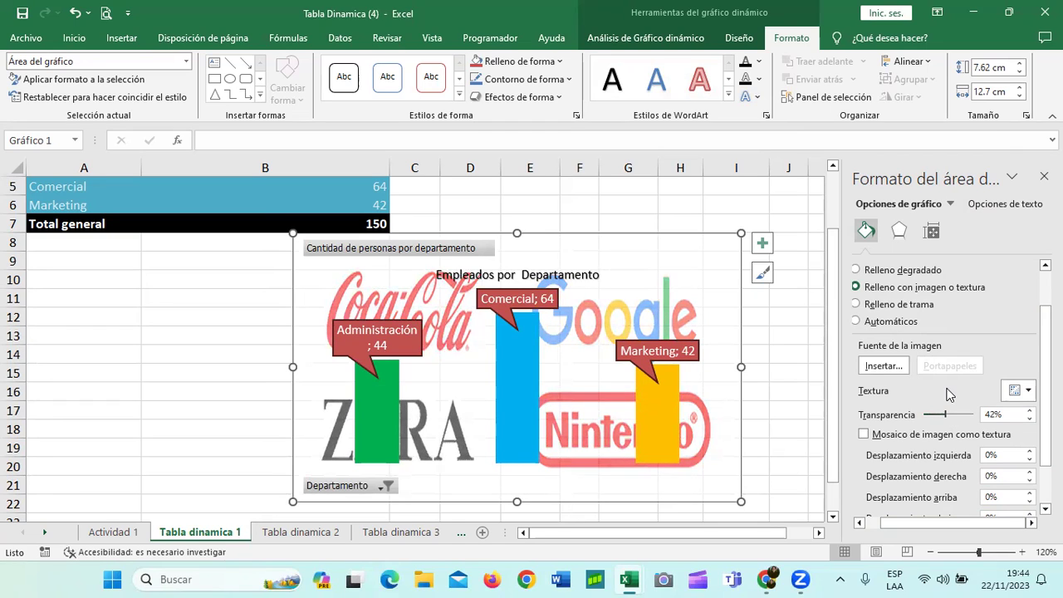
click(864, 434)
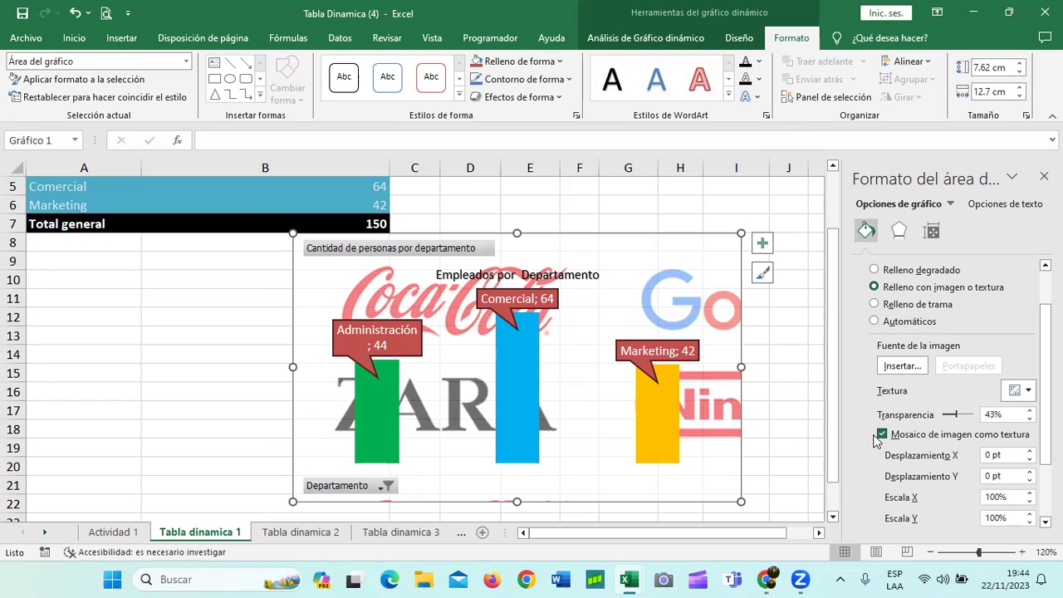
click(881, 434)
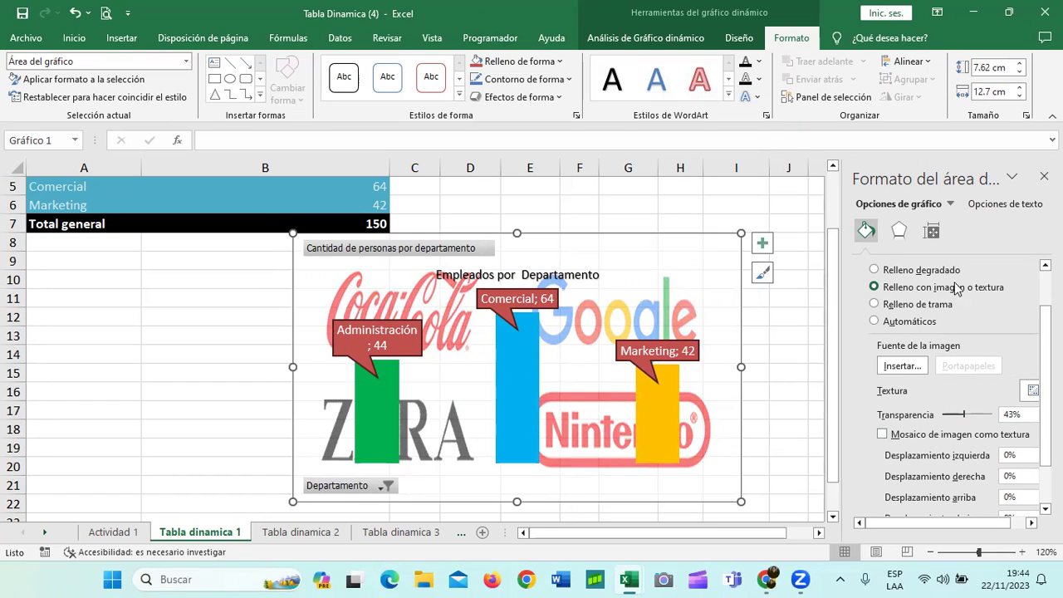
click(538, 63)
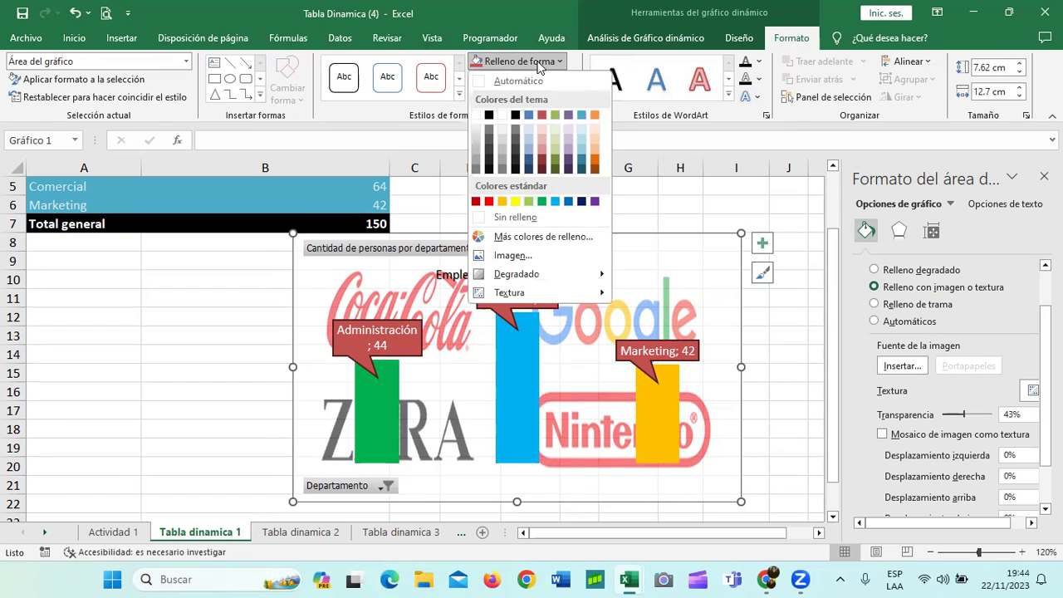
Step: Rerun the online 'logos empresas' image search for the chart's picture fill
click(531, 259)
click(646, 244)
text(logos empresas)
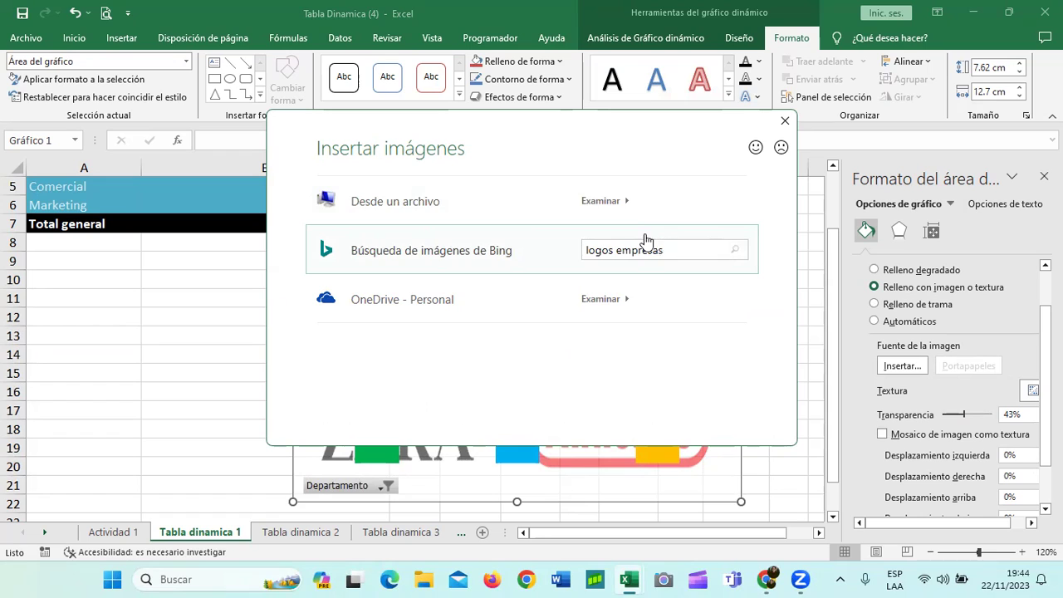
key(Return)
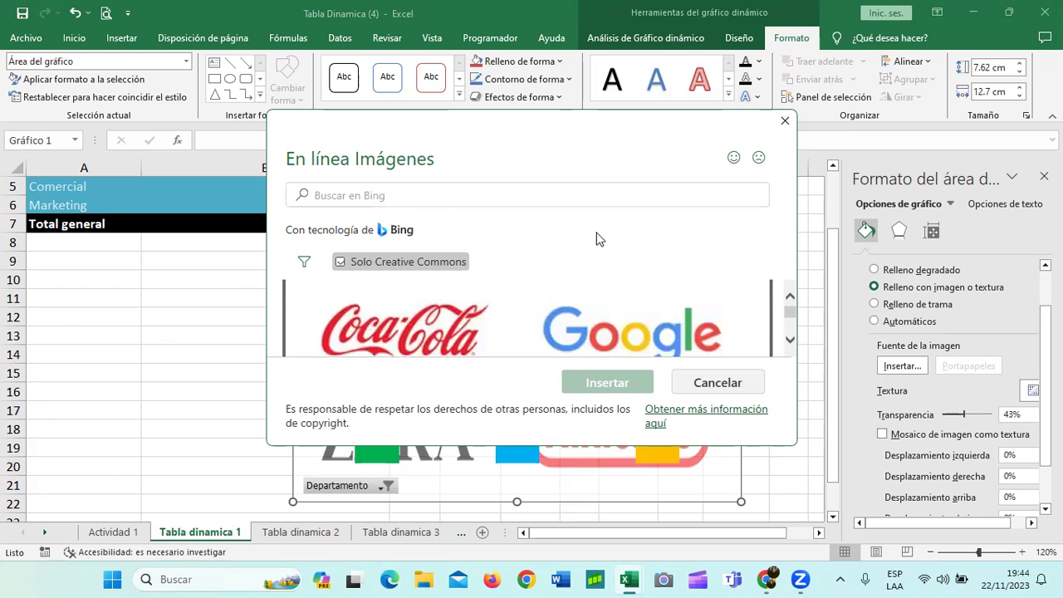
Step: Insert the SimpleLogo image from the results as the chart background
scroll(671, 302, down, 1)
scroll(680, 305, down, 3)
scroll(674, 304, down, 2)
scroll(673, 306, down, 2)
scroll(669, 307, down, 2)
scroll(665, 309, down, 2)
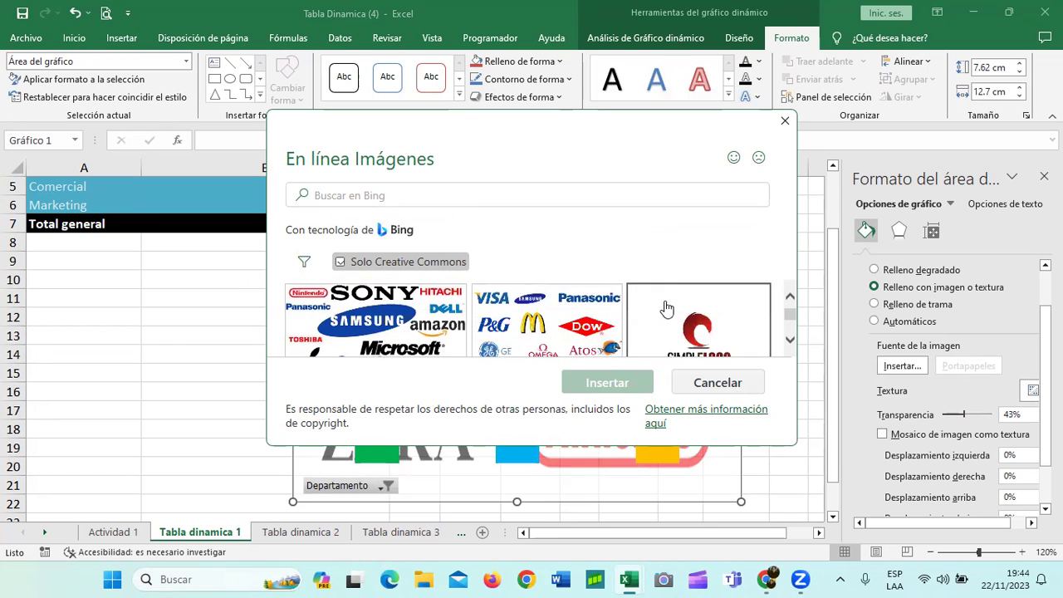
scroll(664, 309, down, 2)
scroll(655, 310, down, 2)
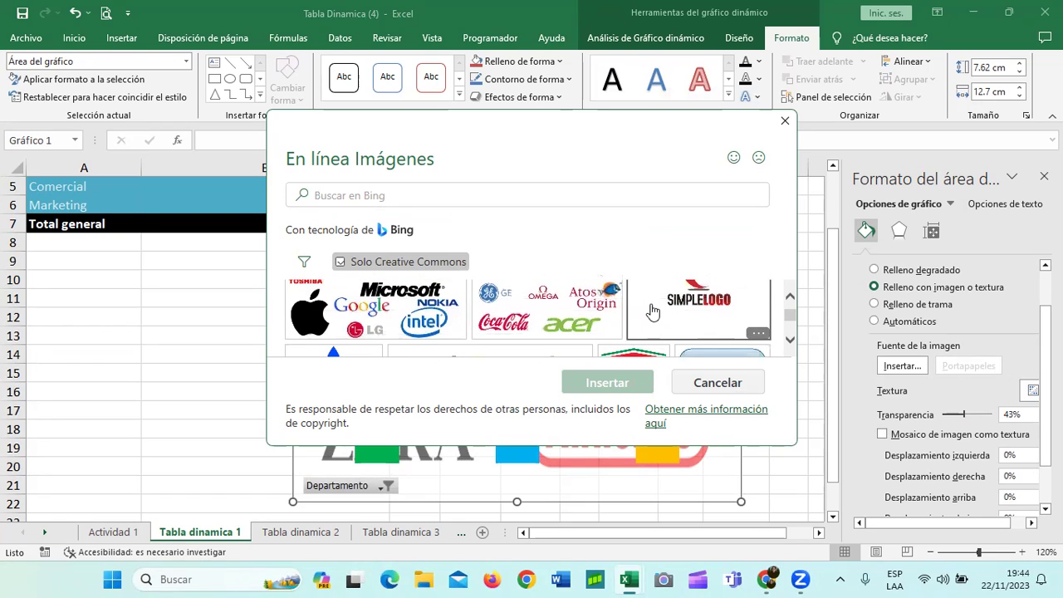
scroll(653, 310, up, 1)
scroll(655, 311, up, 1)
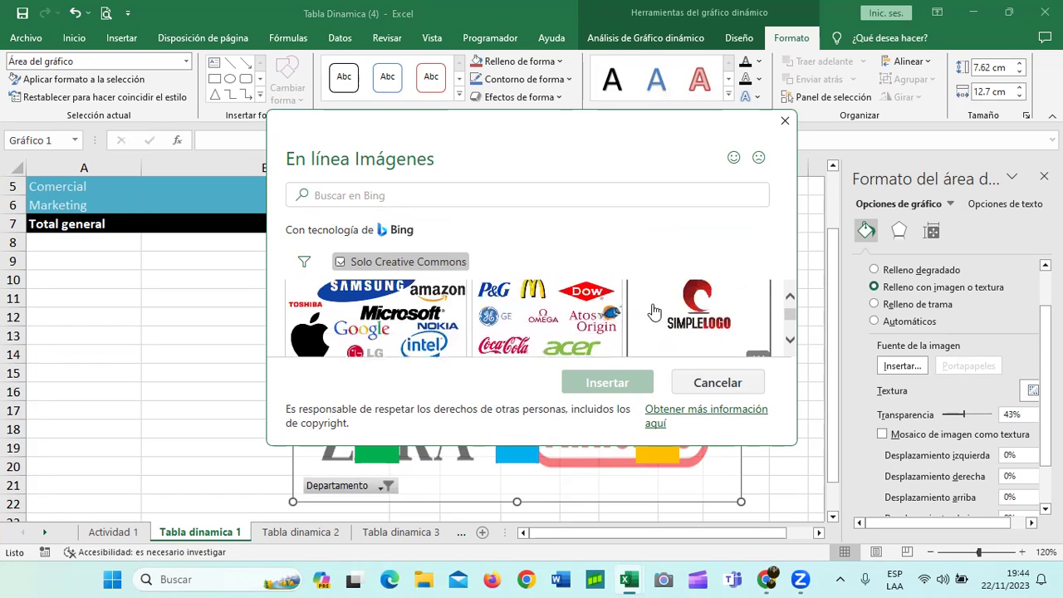
scroll(655, 310, up, 1)
scroll(664, 310, up, 1)
click(695, 310)
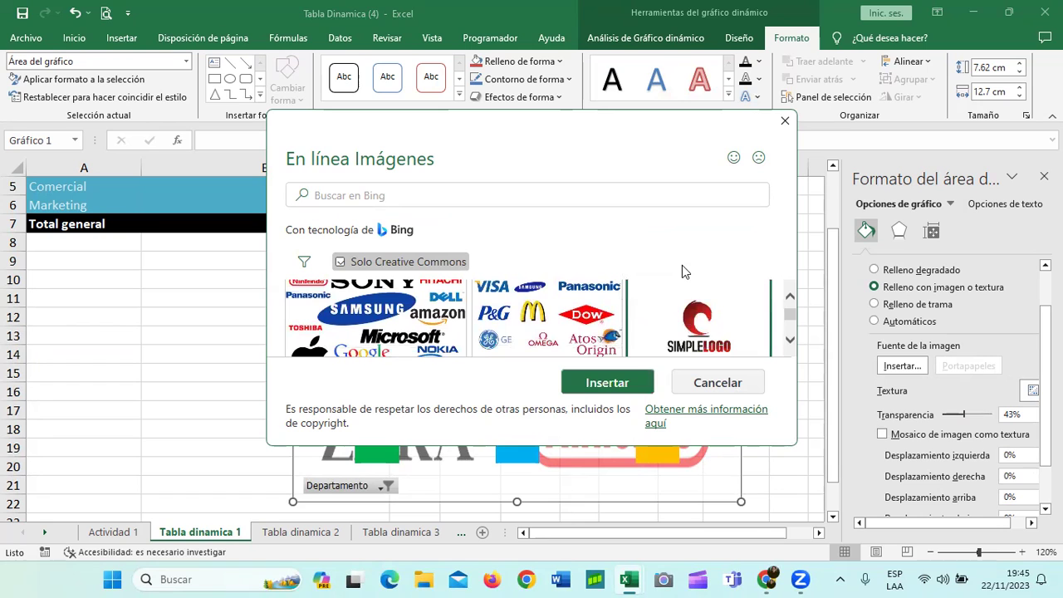
click(619, 383)
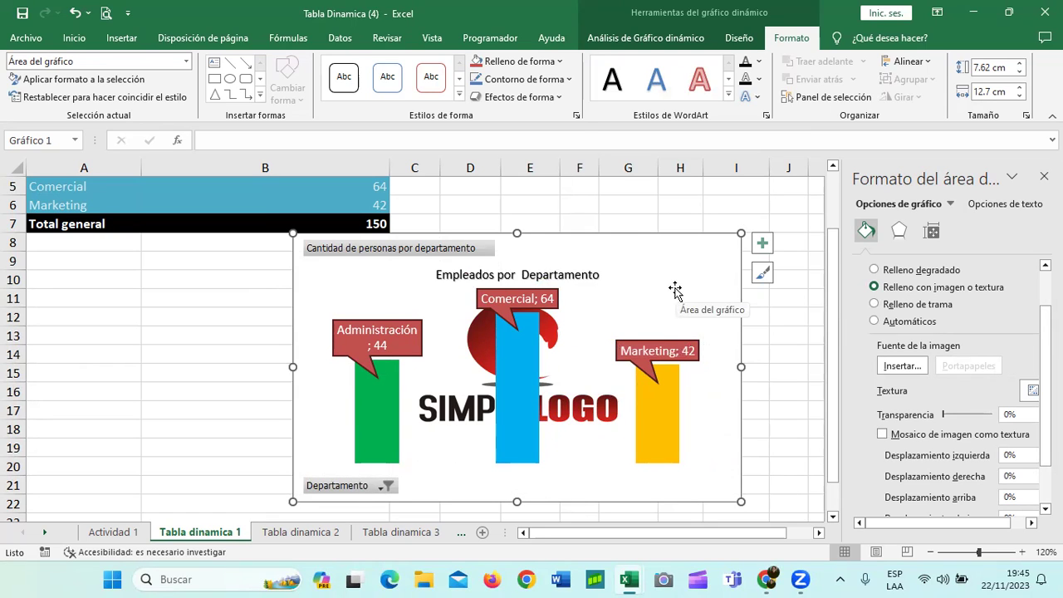
Step: Fade the stretched SimpleLogo background to about 46% transparency
click(882, 434)
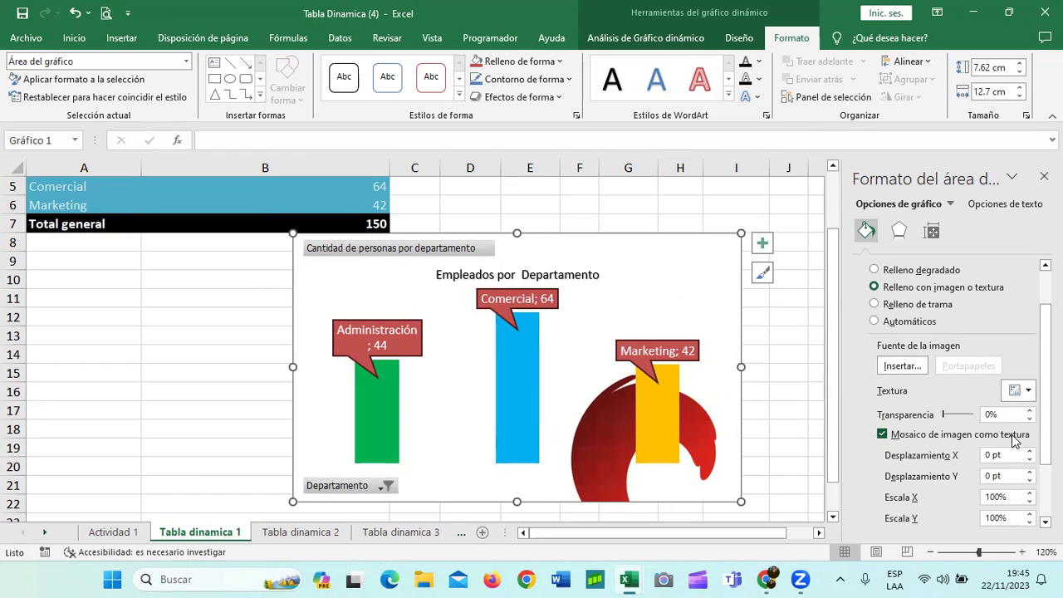
scroll(1007, 442, down, 3)
scroll(1003, 443, up, 2)
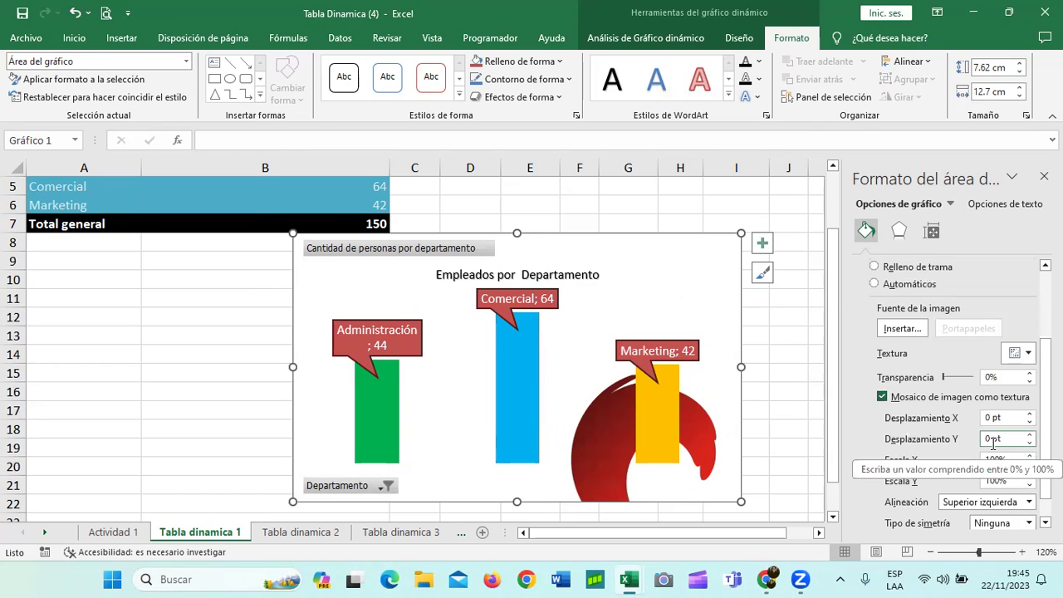
scroll(996, 440, down, 2)
click(881, 359)
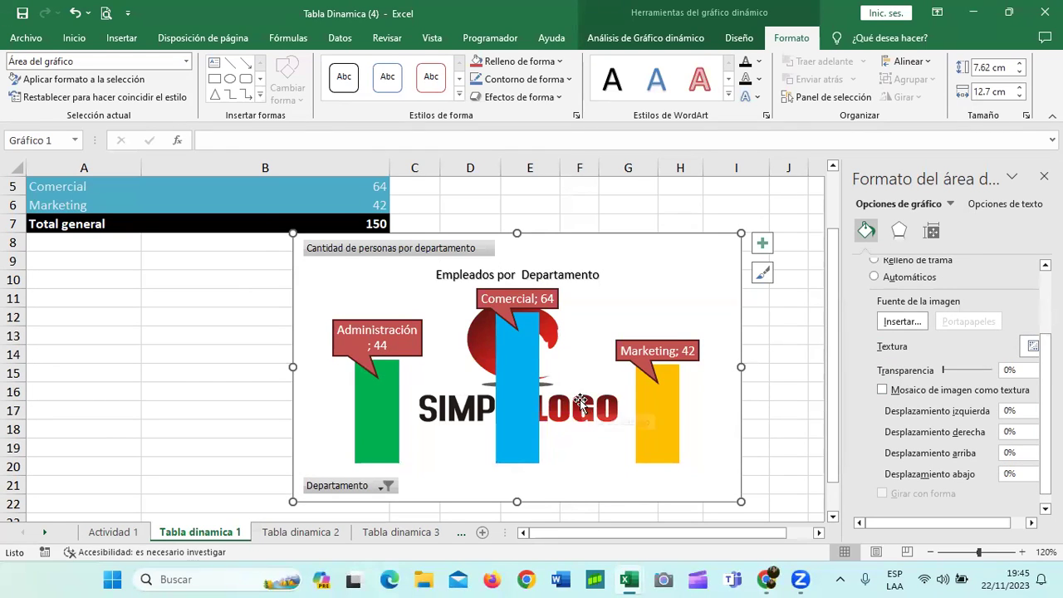
click(961, 373)
drag(944, 374, 967, 376)
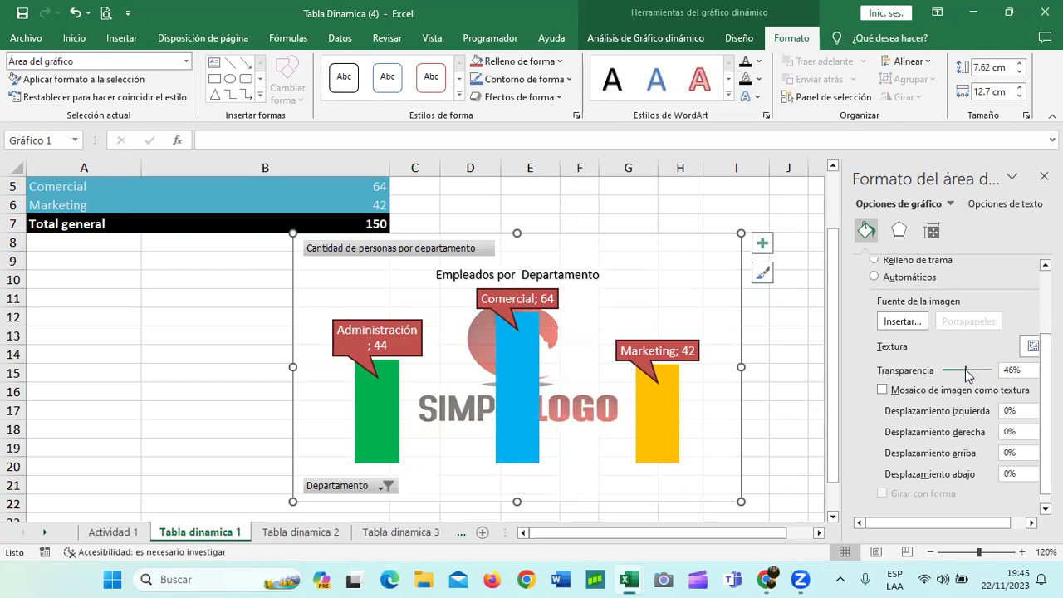
click(690, 211)
click(668, 300)
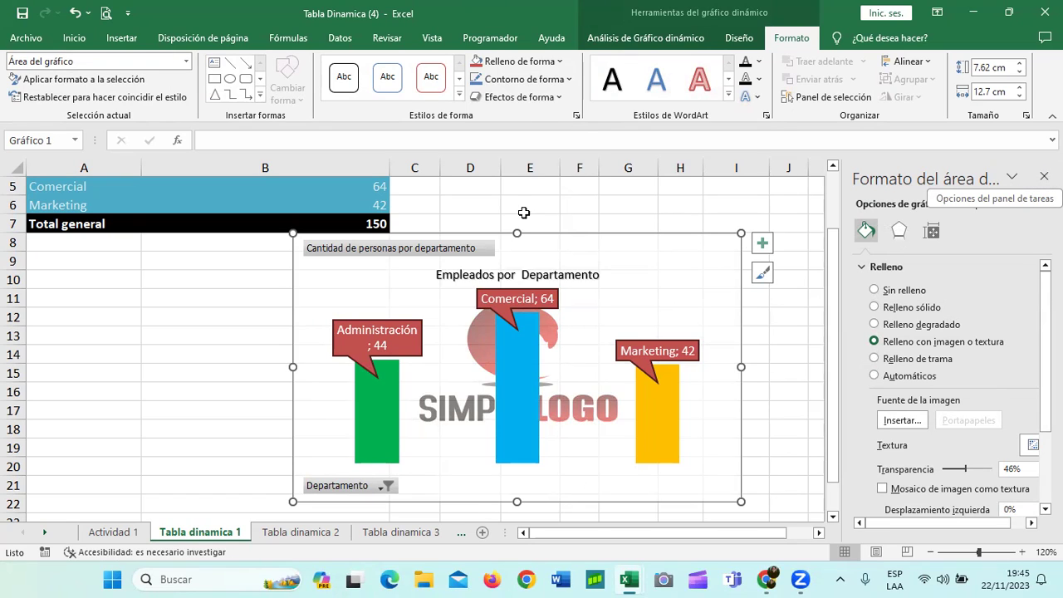
click(787, 328)
click(697, 262)
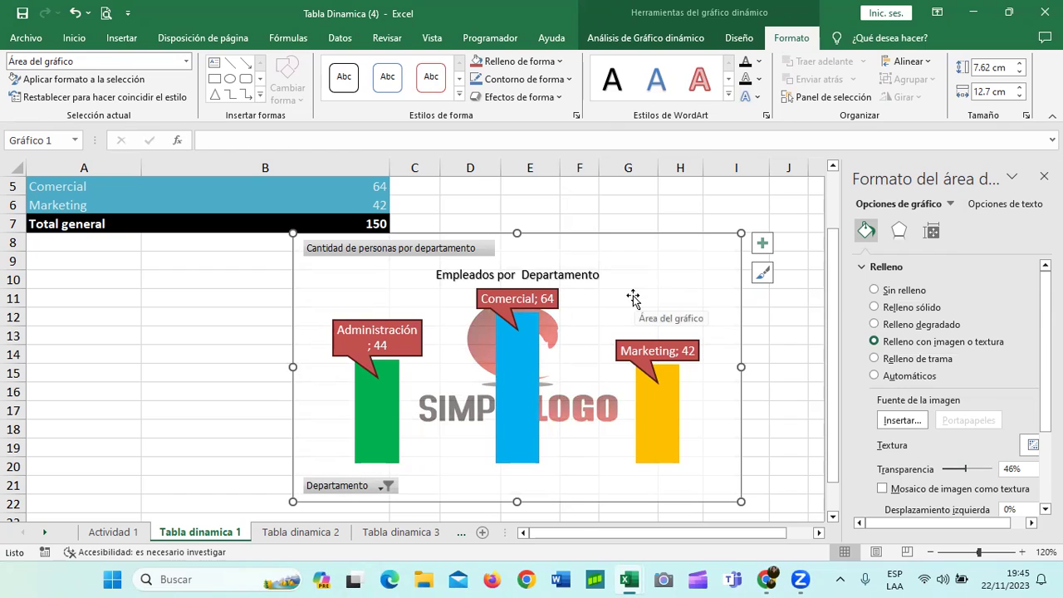
Step: Close the format pane and apply the Neutral cell style to the entire sheet
click(1044, 176)
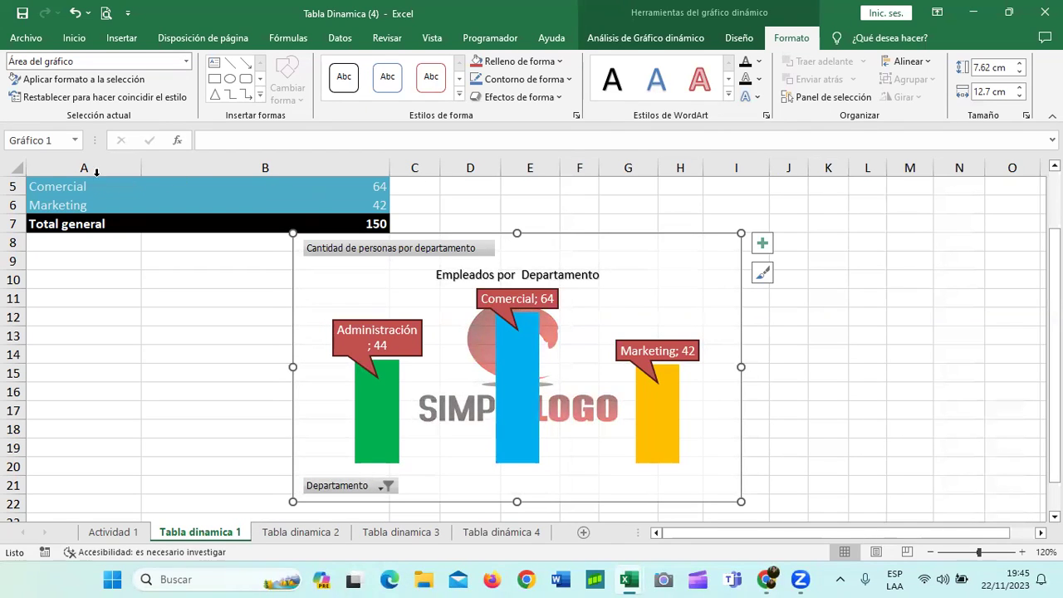
click(16, 167)
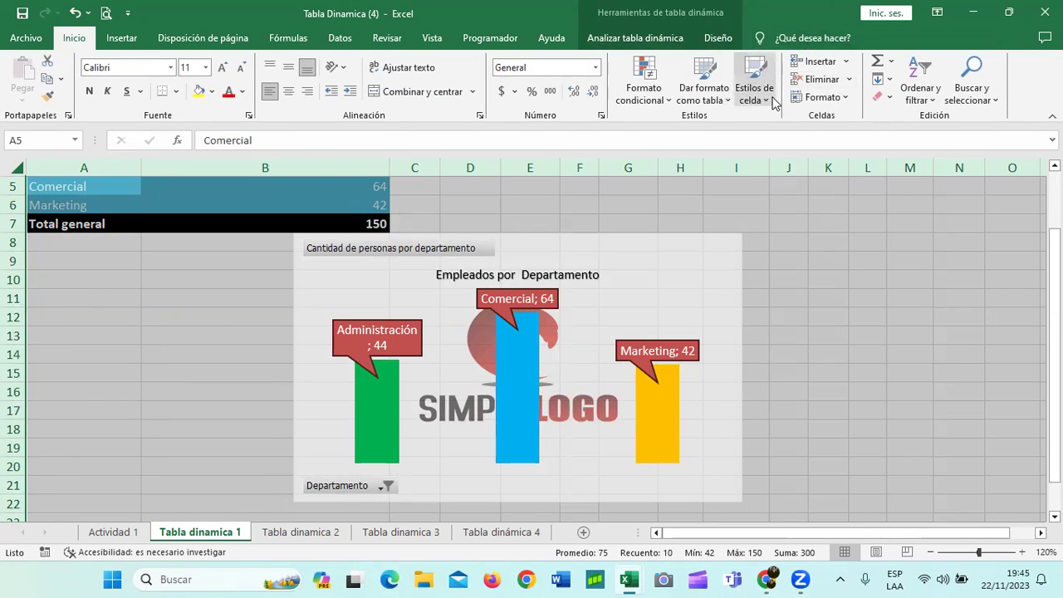
click(772, 98)
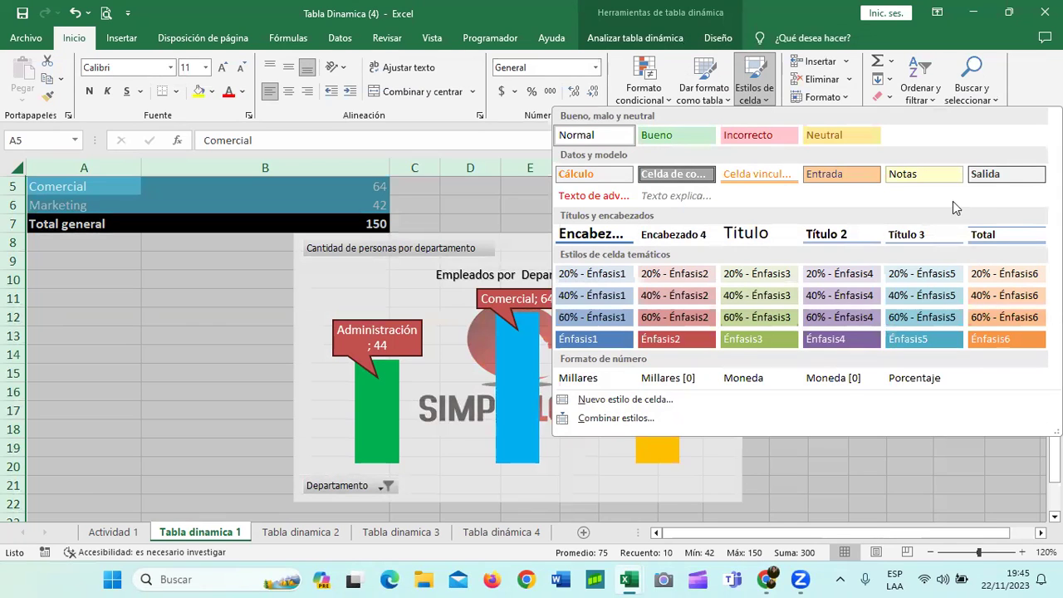
click(854, 135)
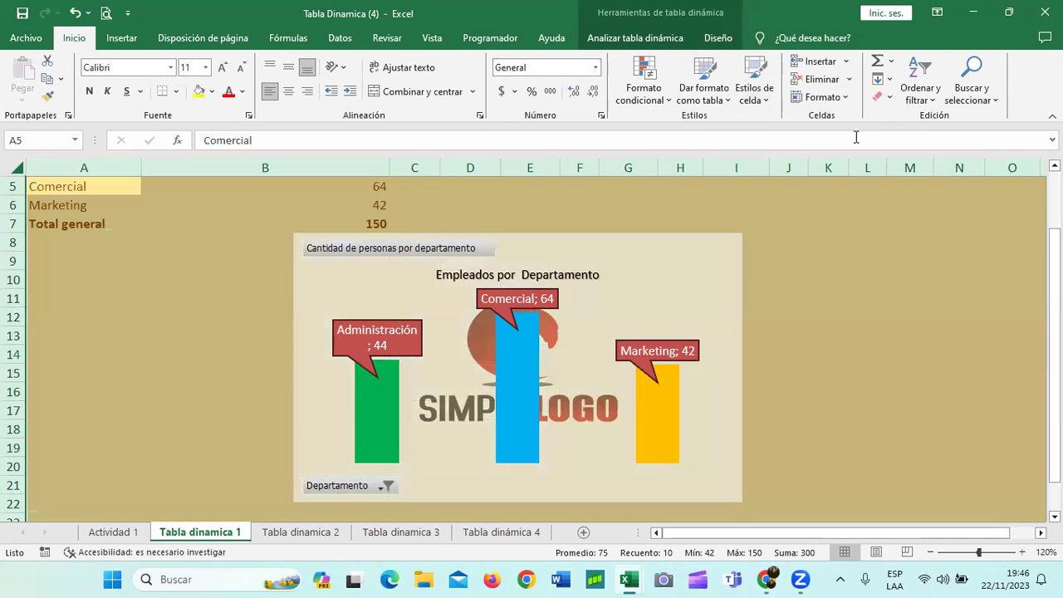
click(863, 354)
Step: Click into the pivot table and review the yellow-styled sheet
scroll(863, 353, up, 2)
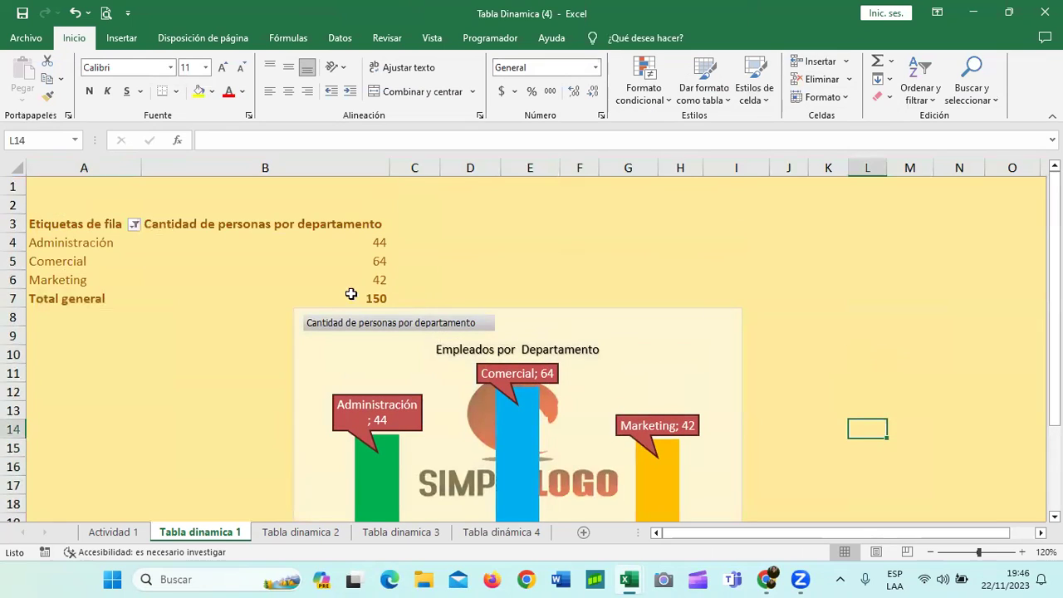
click(299, 266)
scroll(581, 311, down, 3)
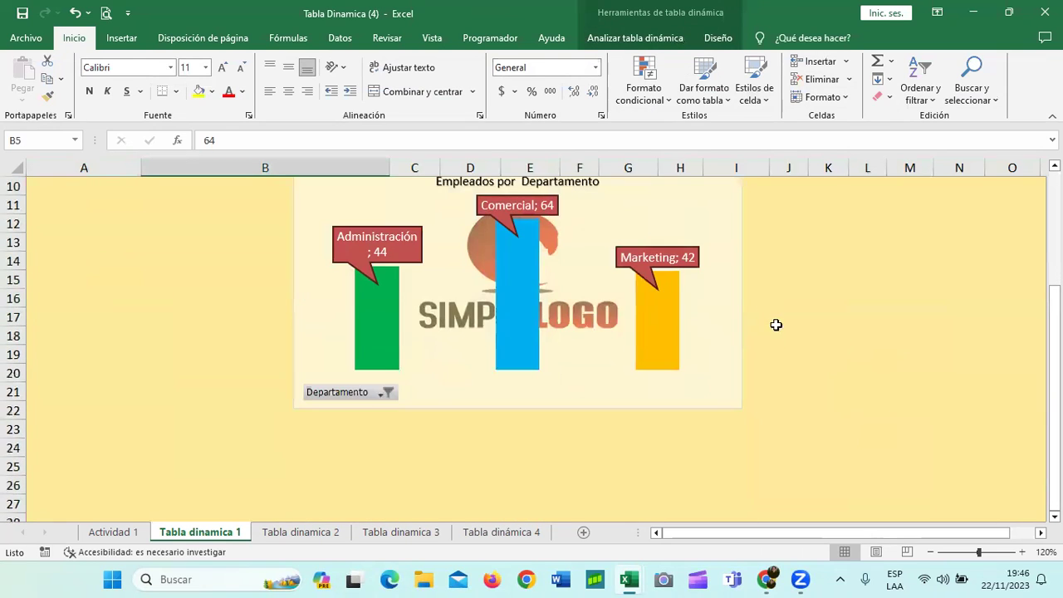
scroll(775, 324, up, 2)
Step: Set the pivot chart's outline weight to 2¼ pt
click(705, 310)
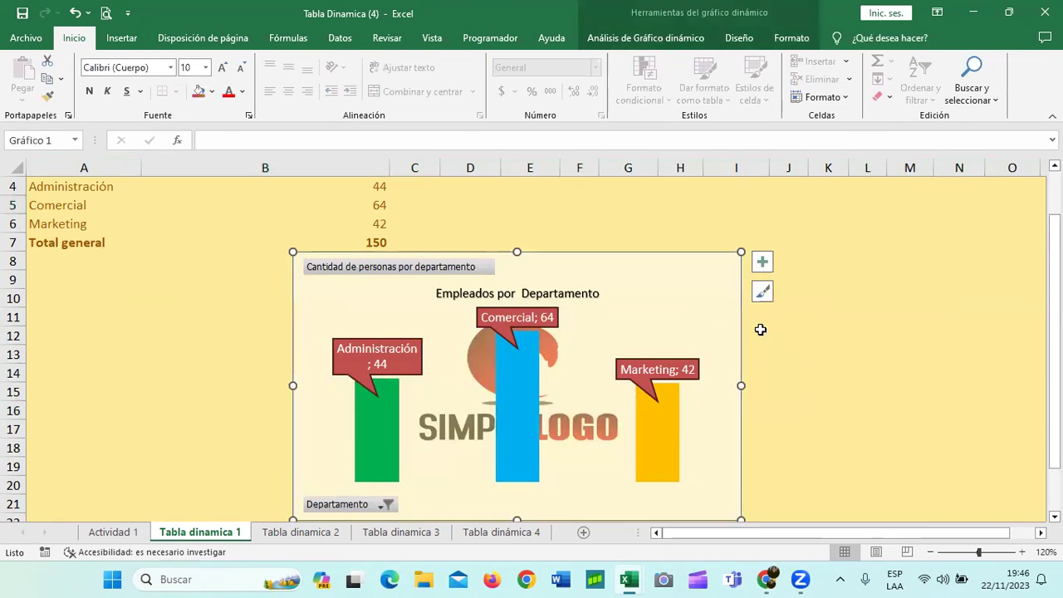
scroll(849, 384, down, 1)
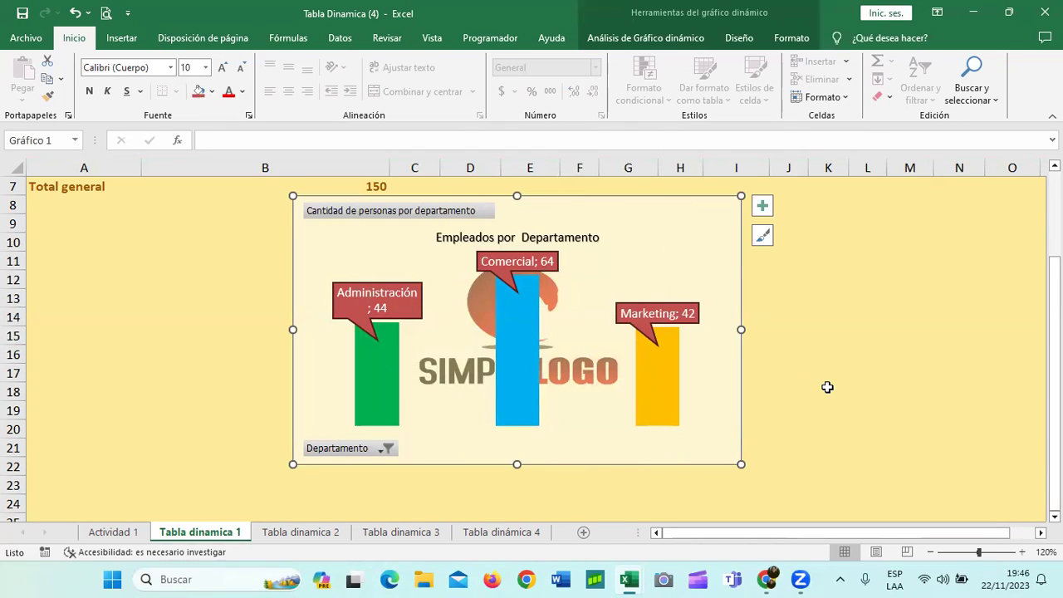
click(172, 404)
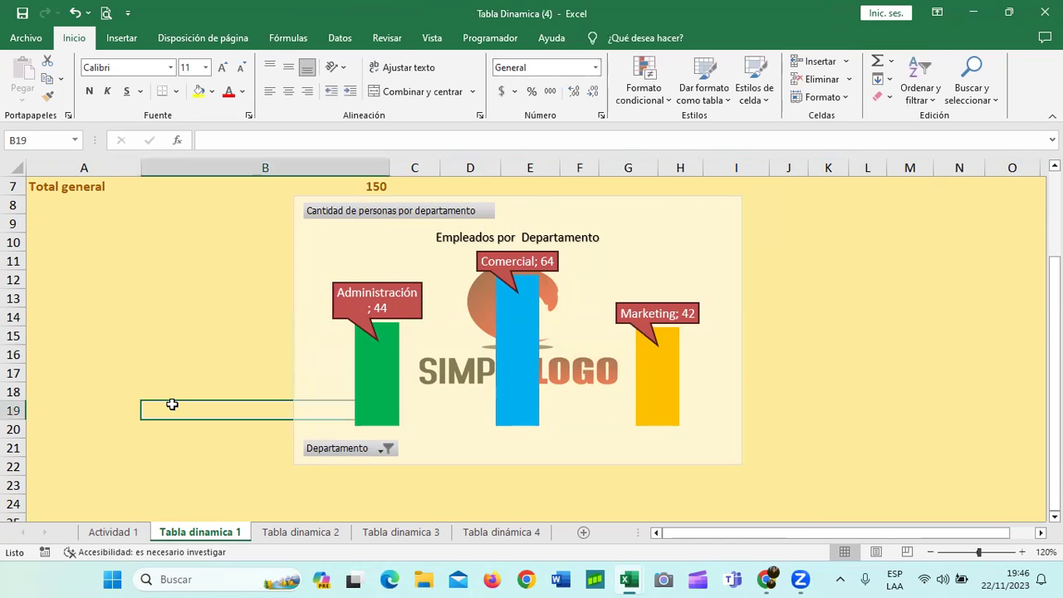
click(633, 205)
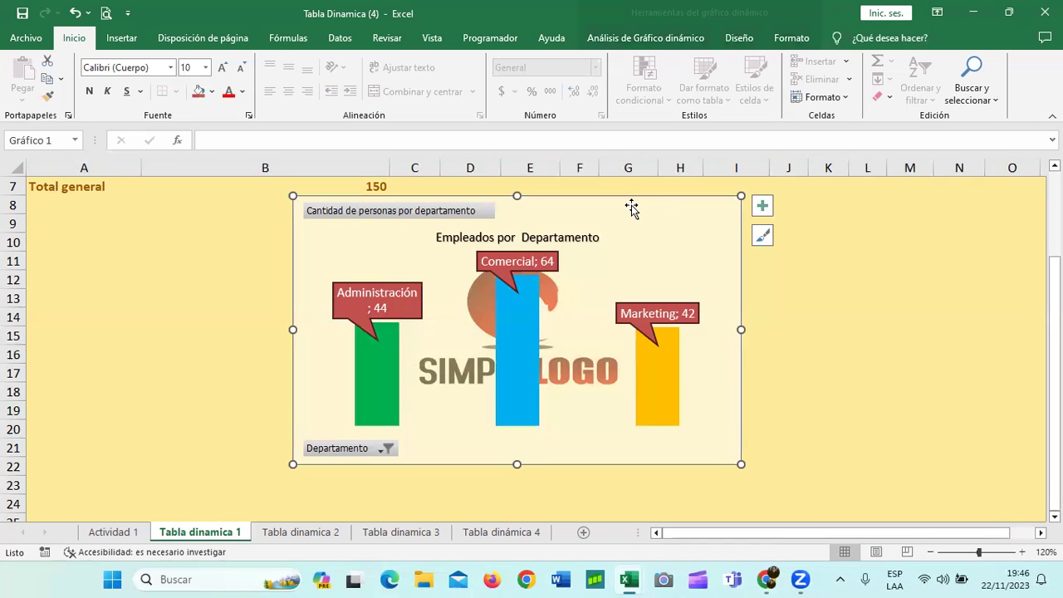
click(644, 42)
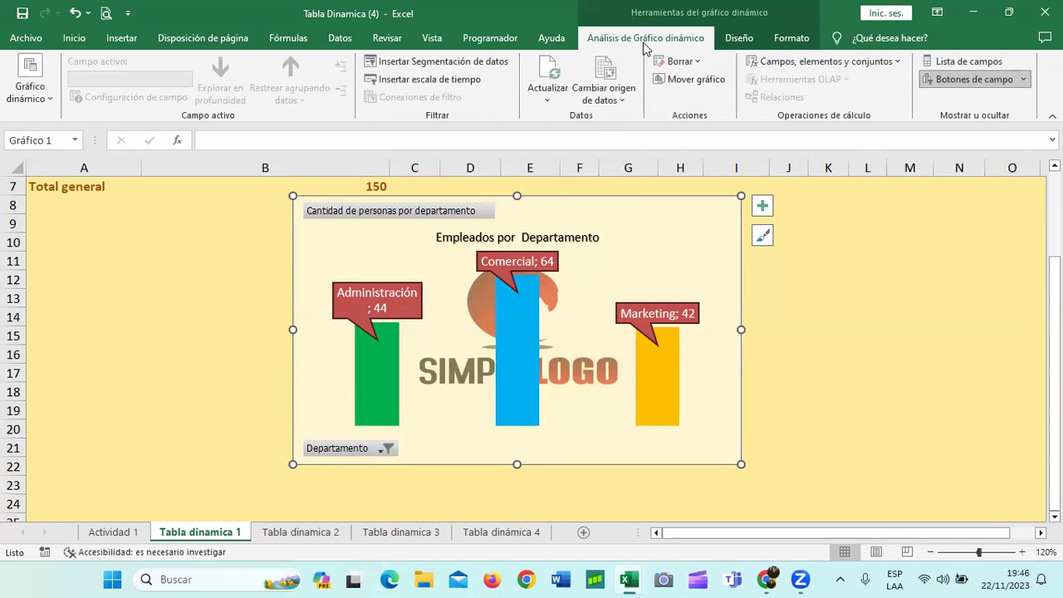
click(739, 40)
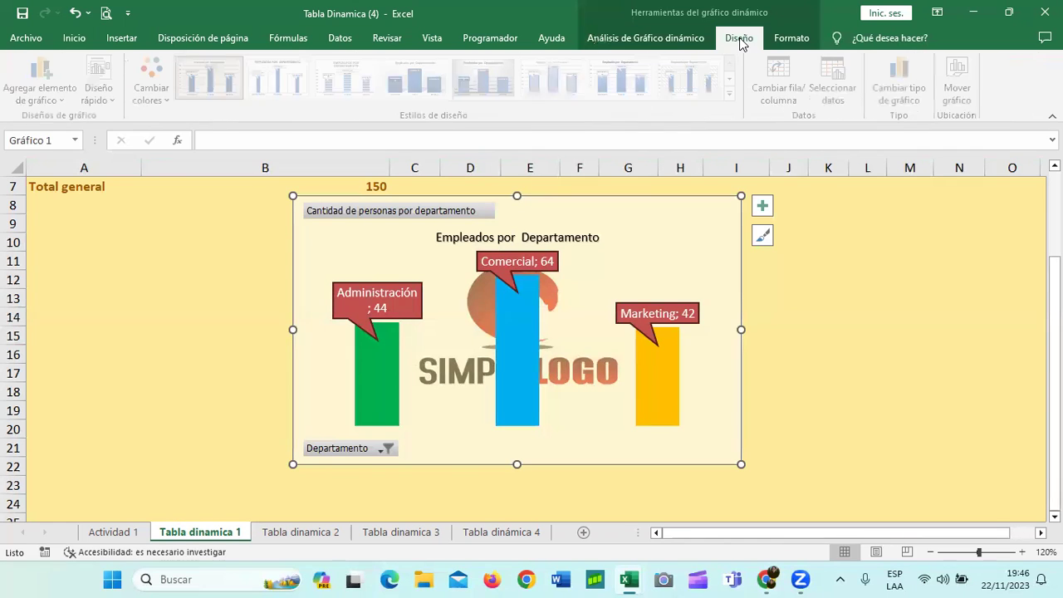
click(793, 39)
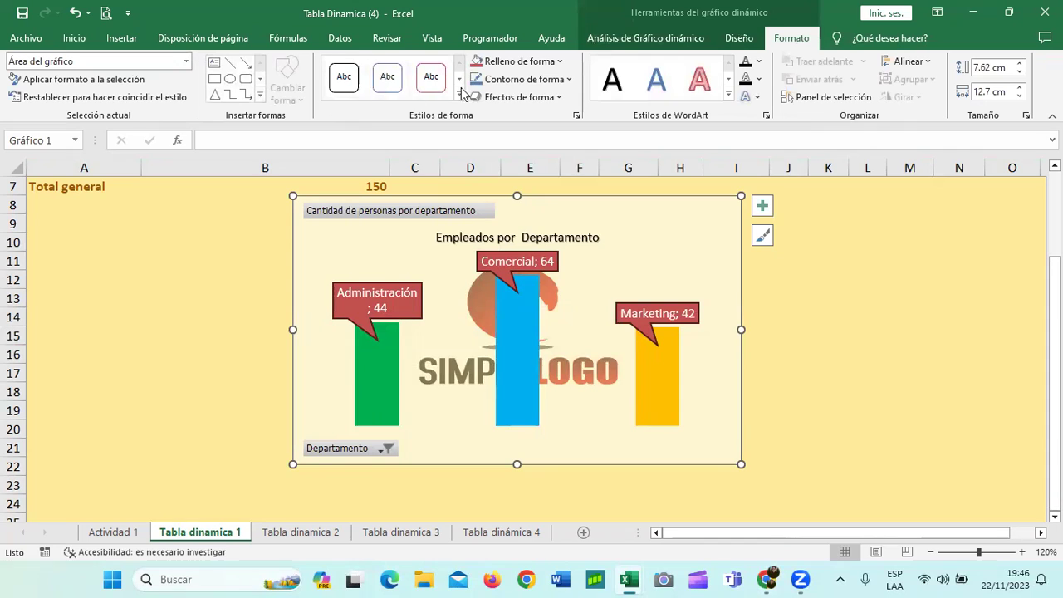
click(563, 81)
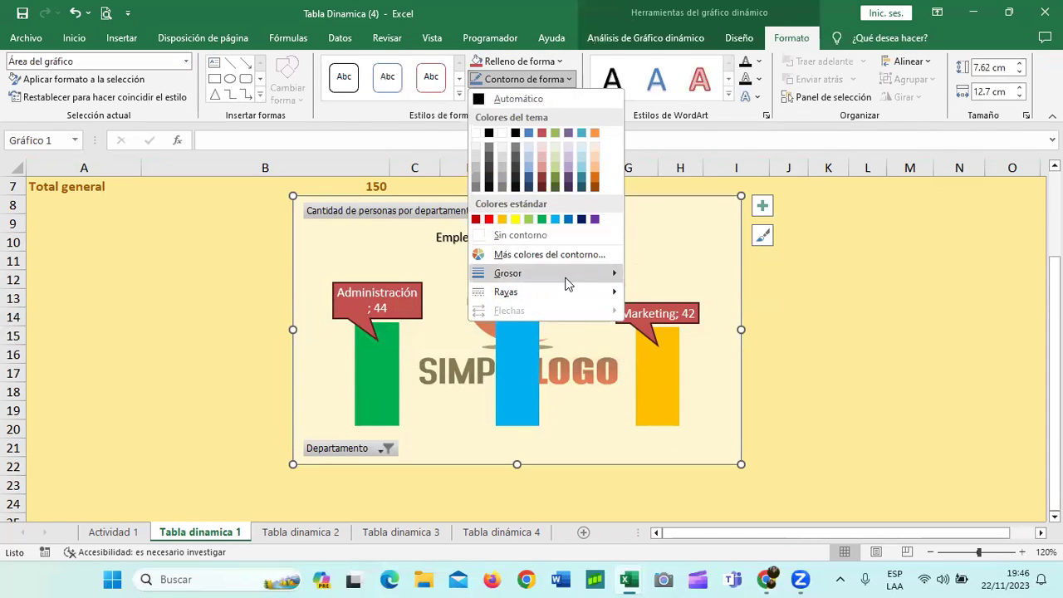
mouse_move(565, 275)
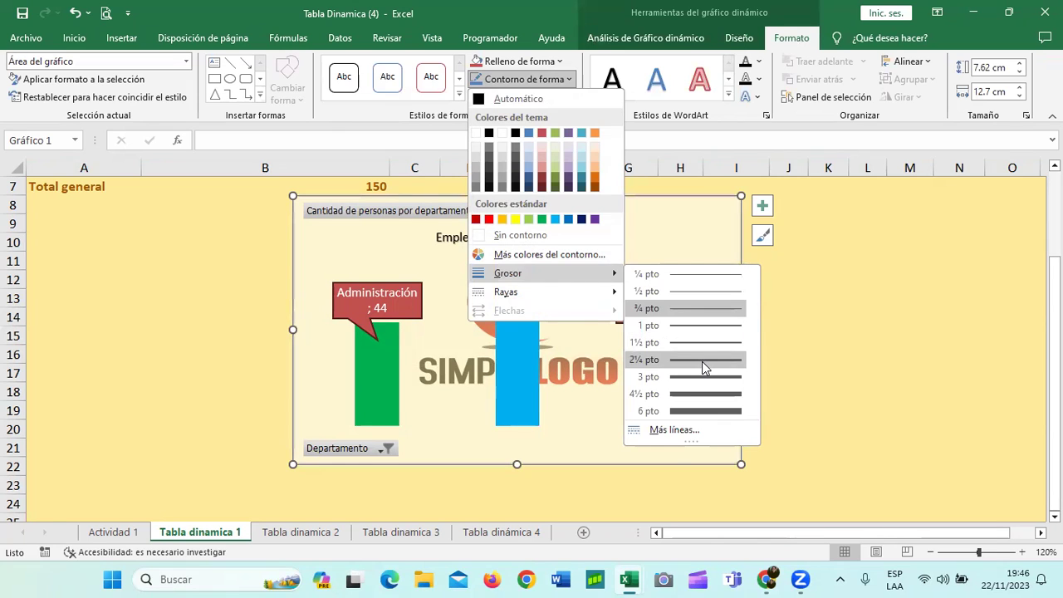
click(701, 361)
Step: Make the chart's outline colour Automatic black
click(839, 363)
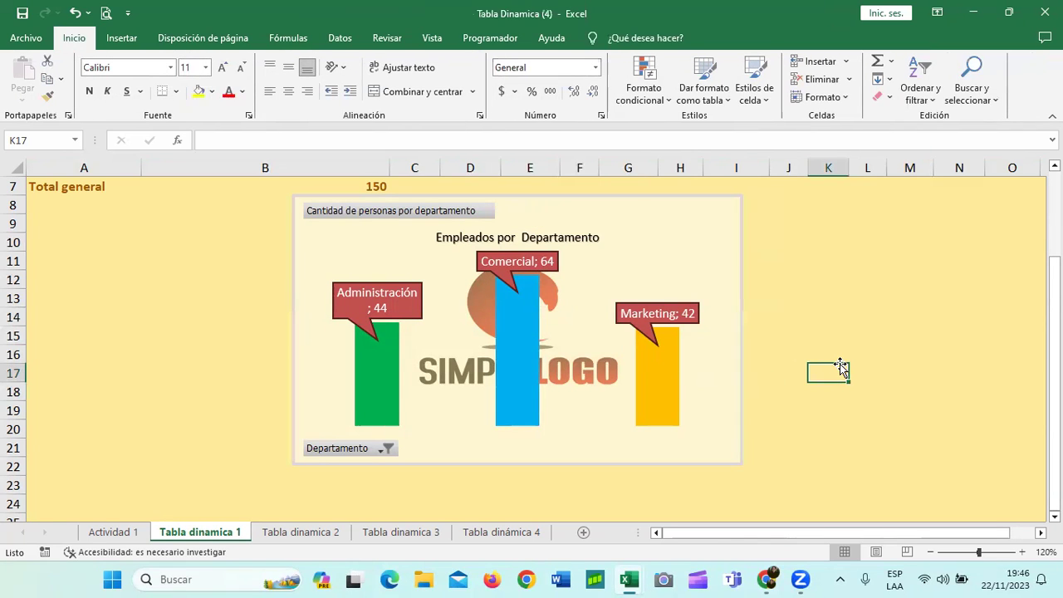
click(739, 316)
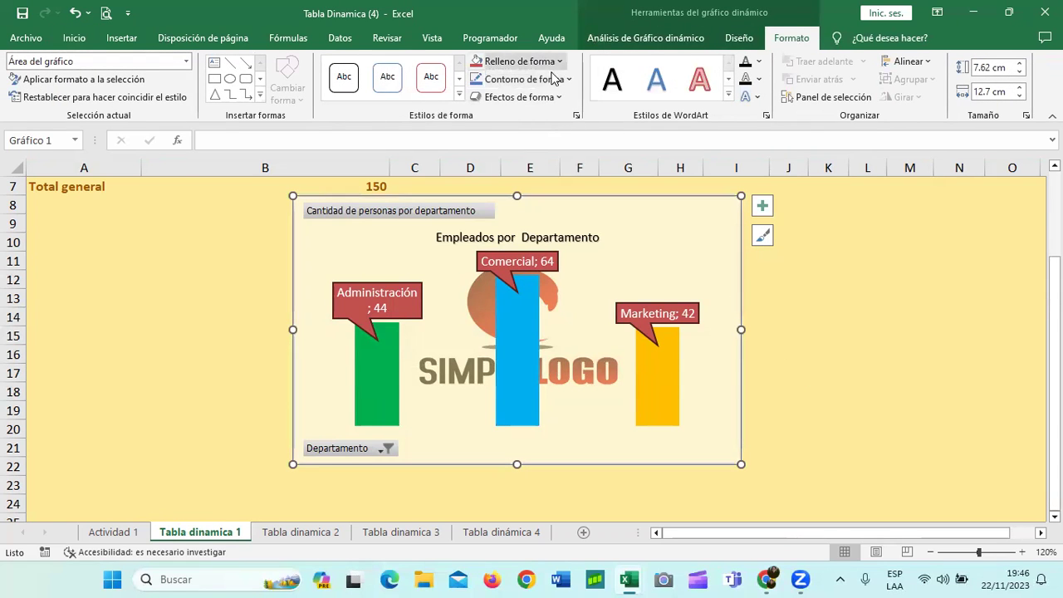
click(567, 79)
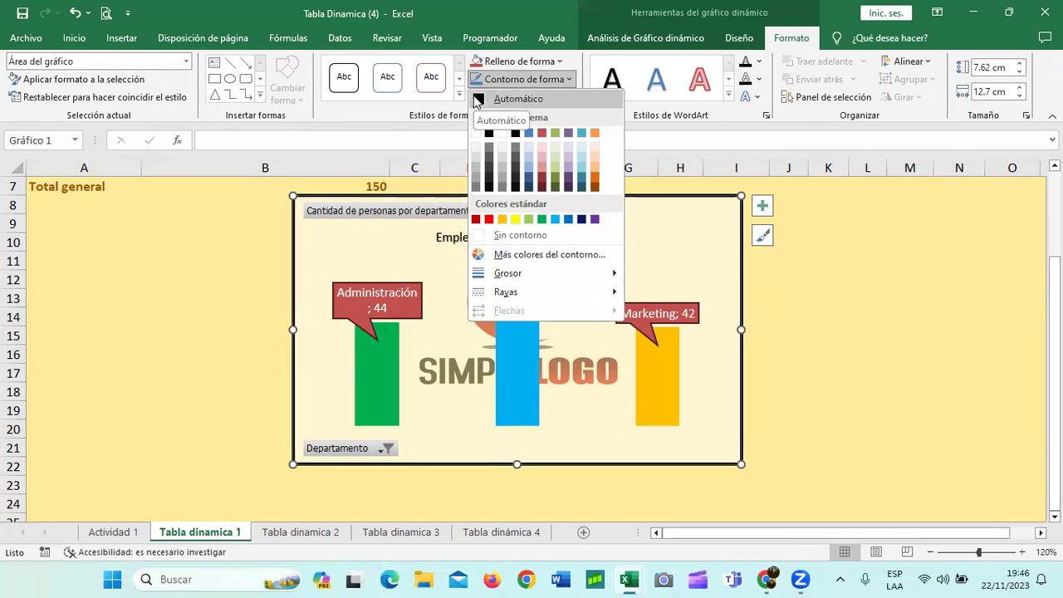
click(478, 100)
click(849, 283)
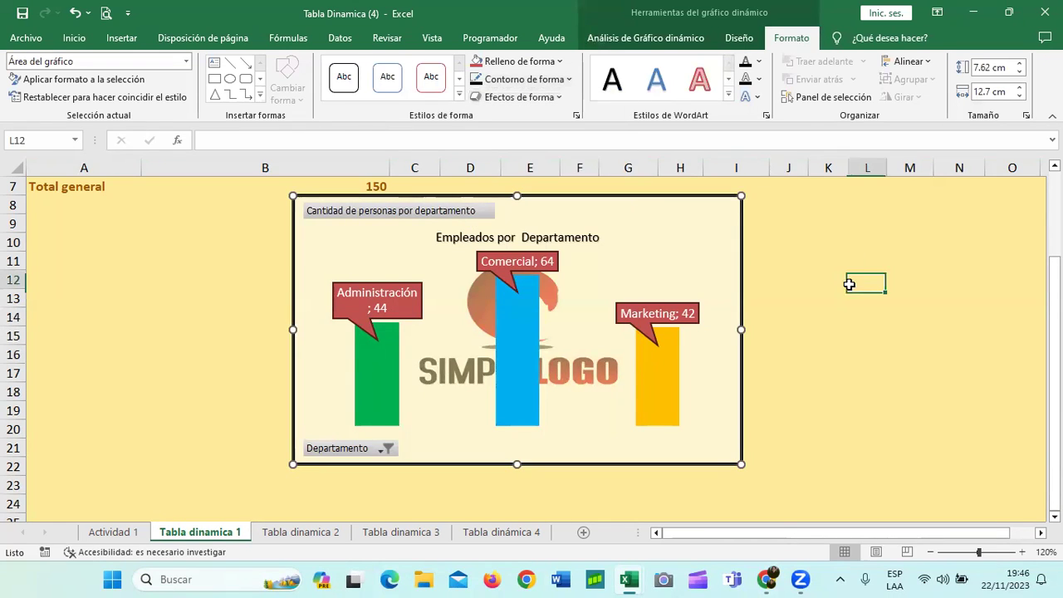
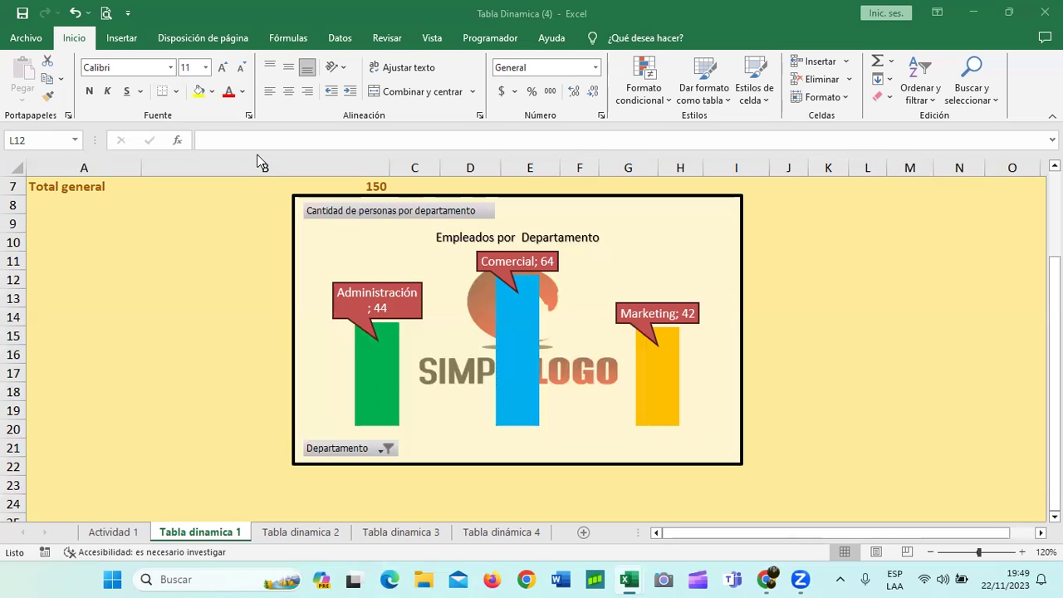
Step: Apply a bevel preset from Shape Effects to the Total series department columns
click(666, 375)
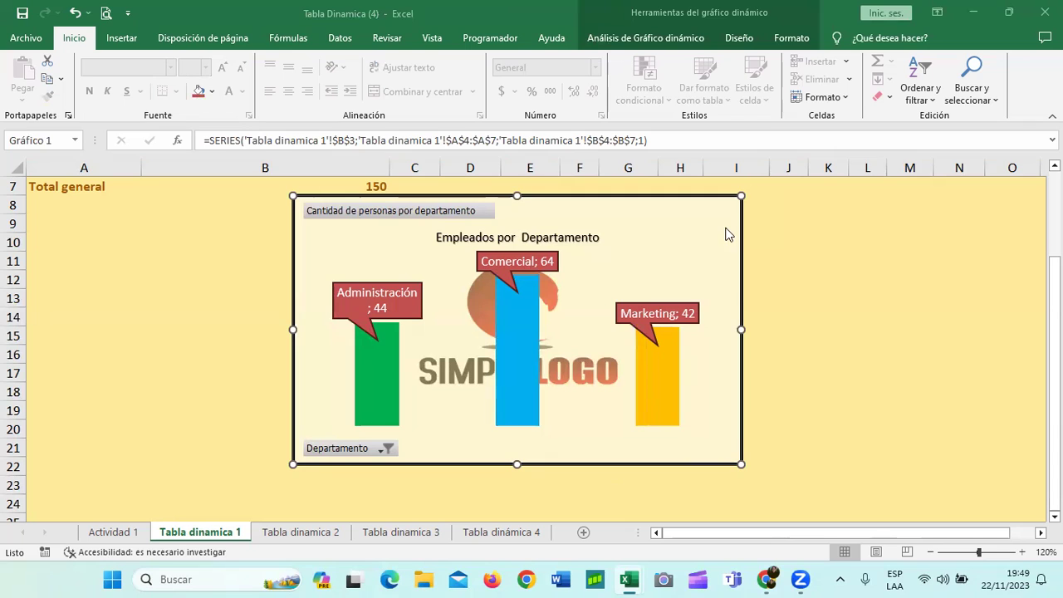
click(646, 380)
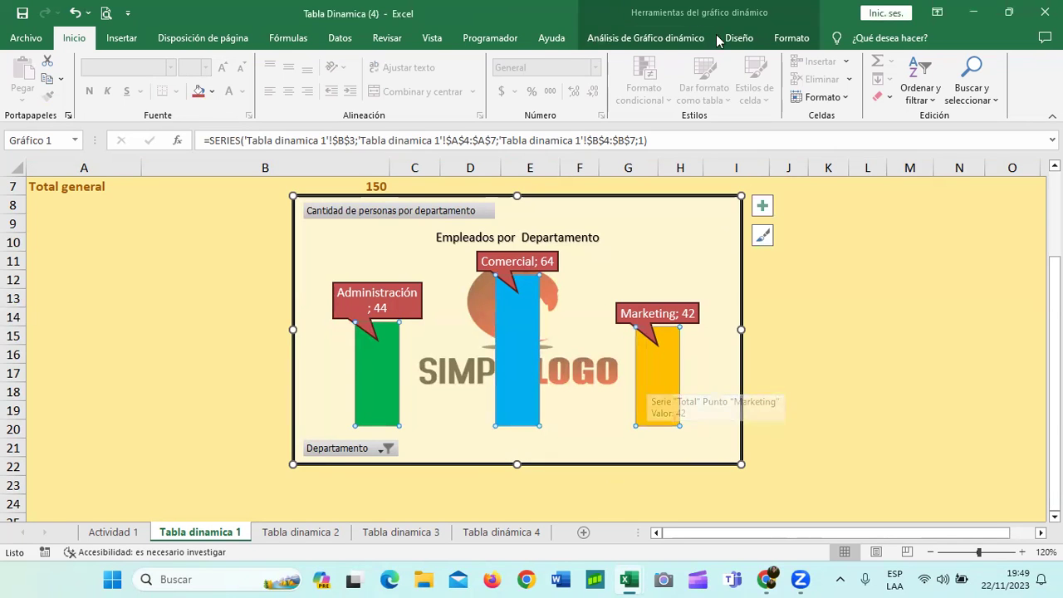
click(790, 46)
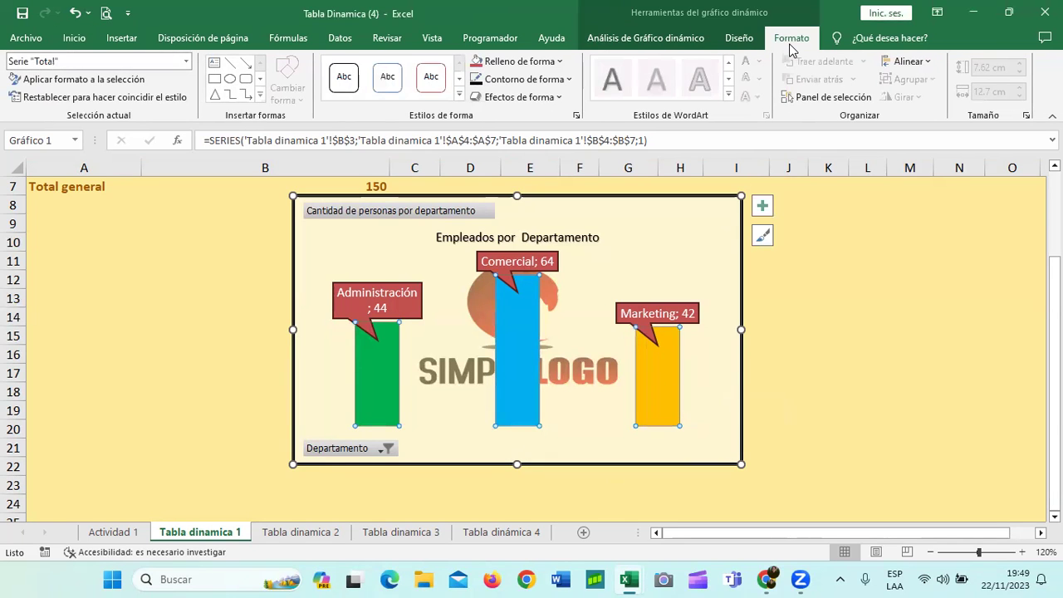
click(558, 101)
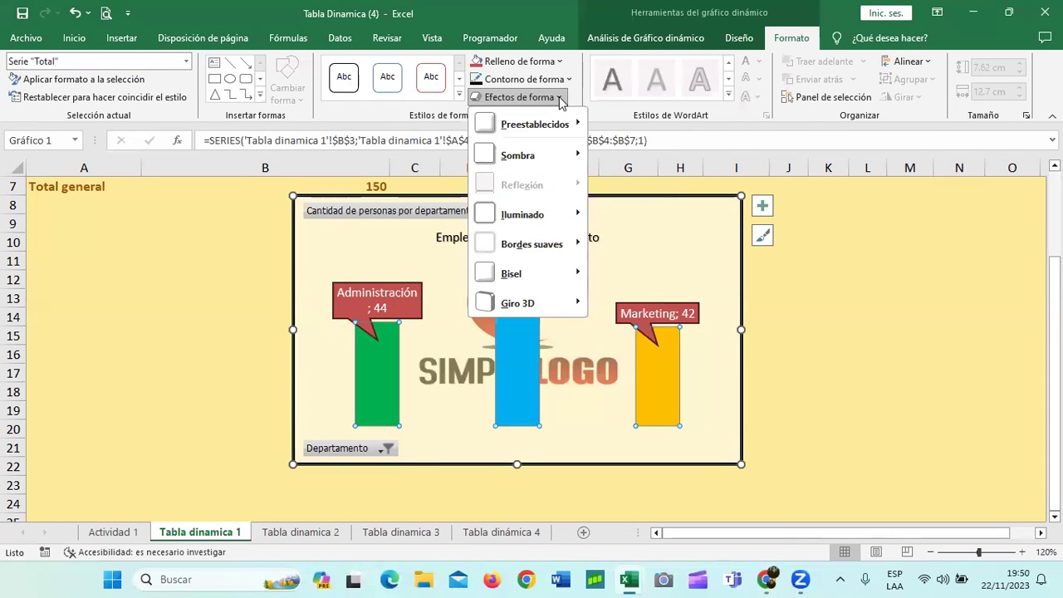
mouse_move(564, 125)
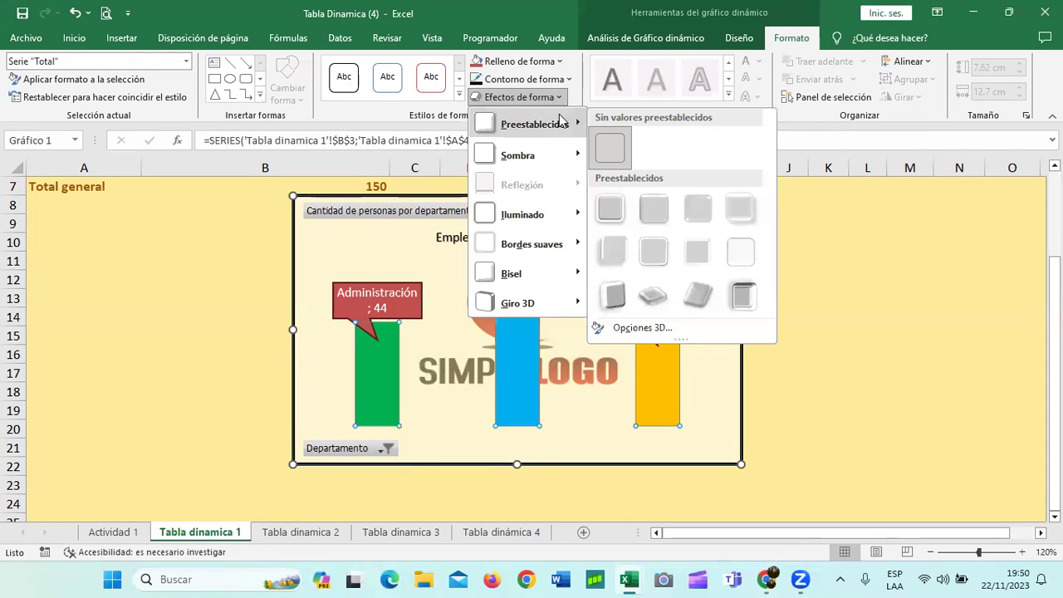
click(617, 299)
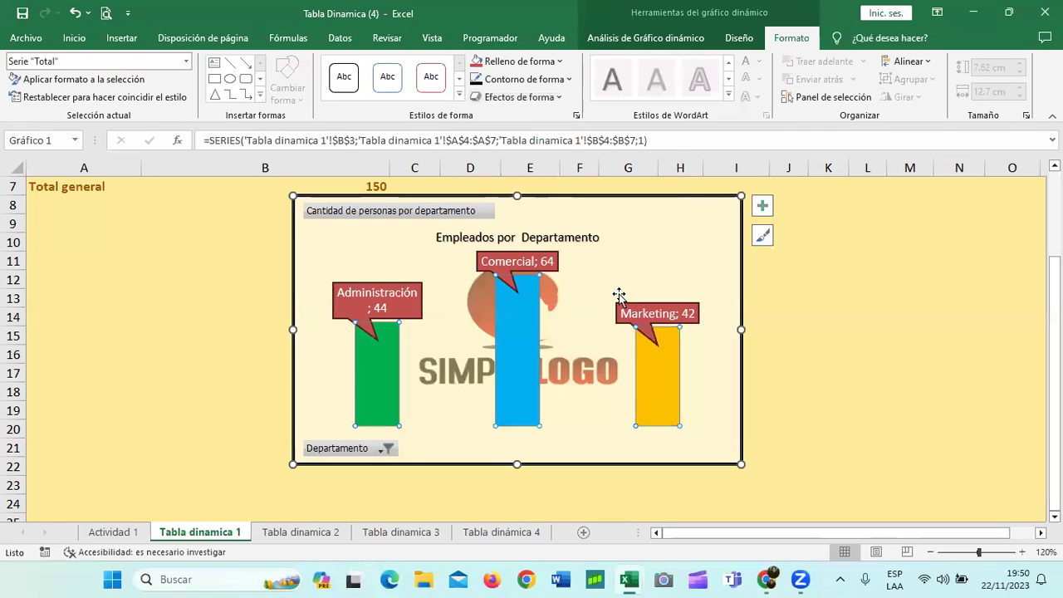
click(840, 390)
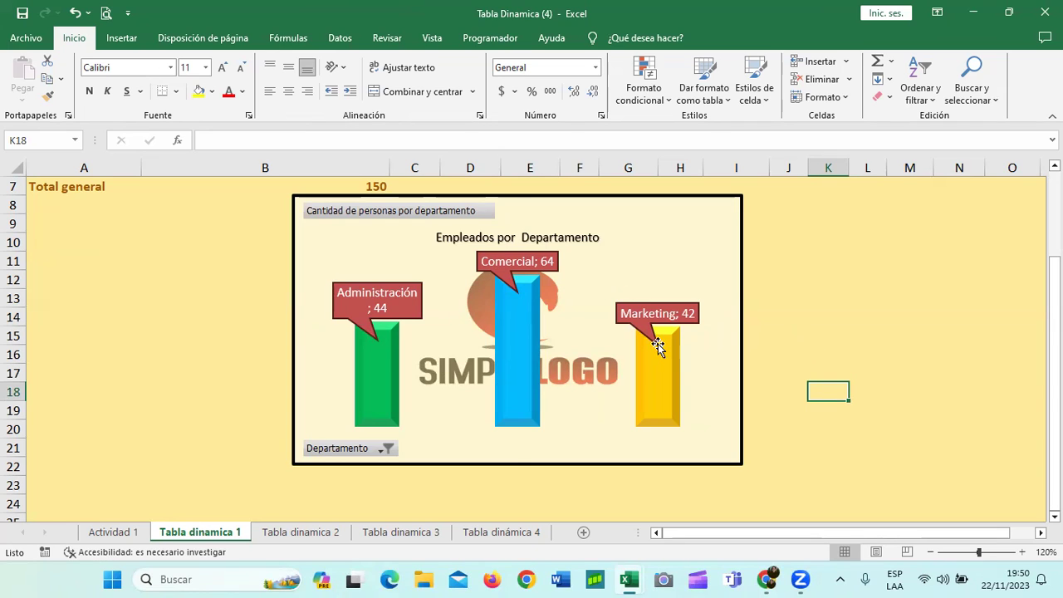
Step: Apply an Exterior shadow preset to the Total series department columns
click(652, 393)
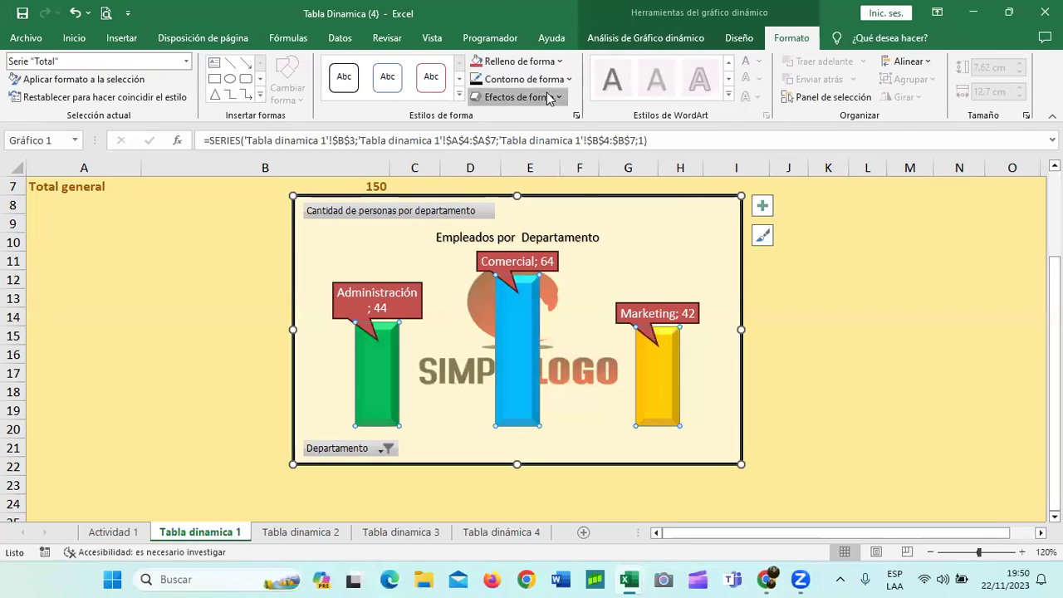
click(531, 96)
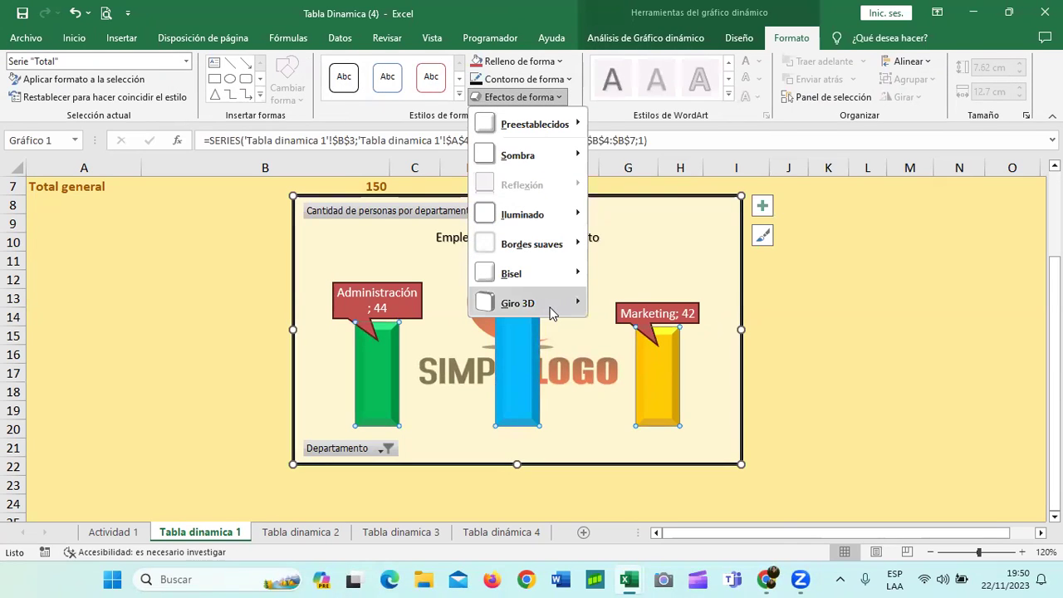
mouse_move(551, 308)
mouse_move(559, 165)
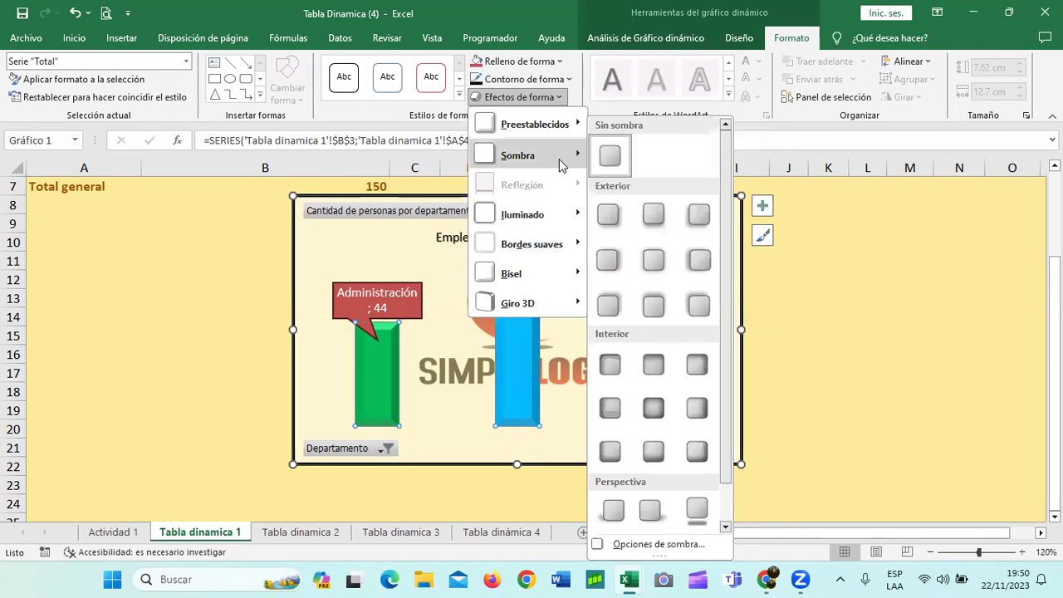
click(605, 217)
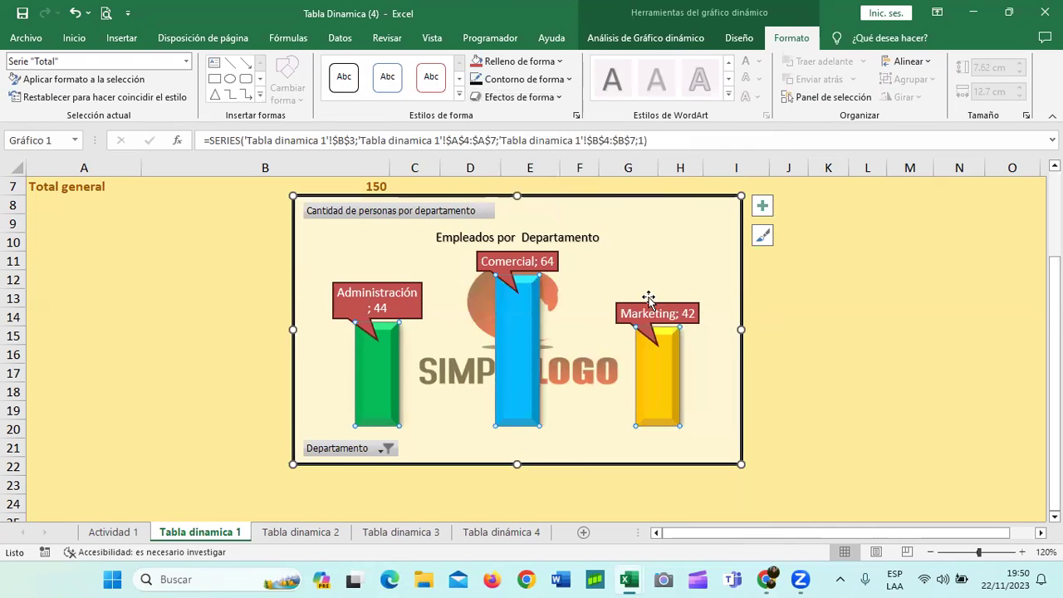
Step: Look at the plot area's shape effects without applying any, then reselect the chart
click(688, 267)
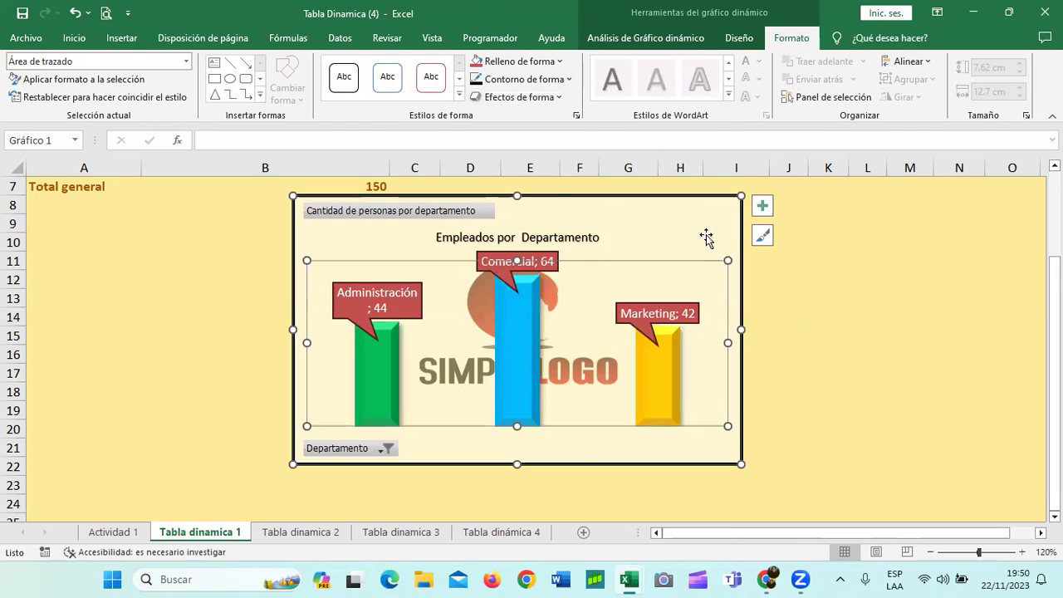
click(549, 97)
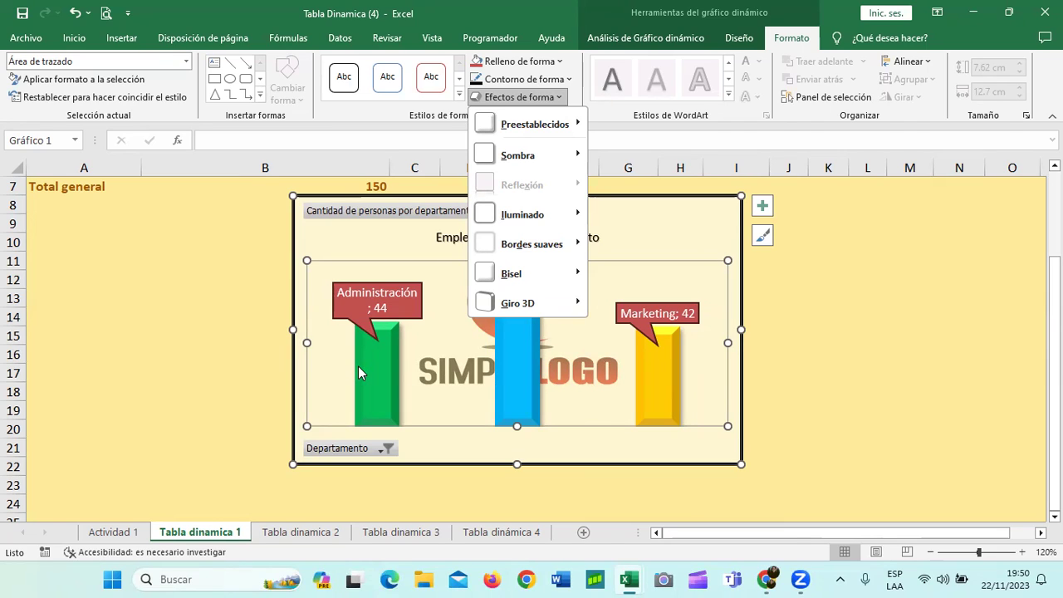
click(523, 358)
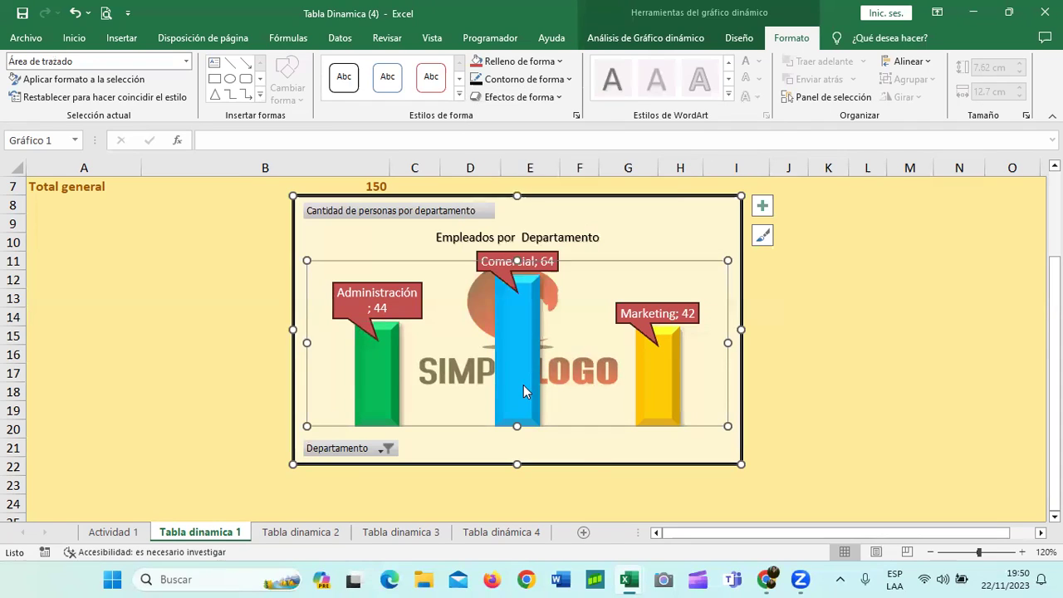
click(381, 398)
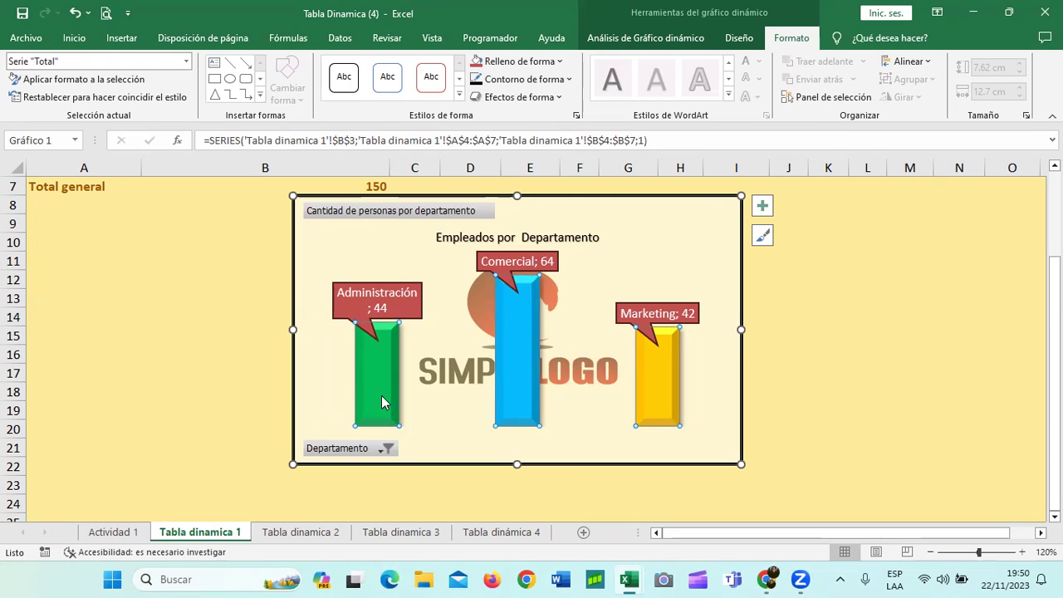
click(693, 246)
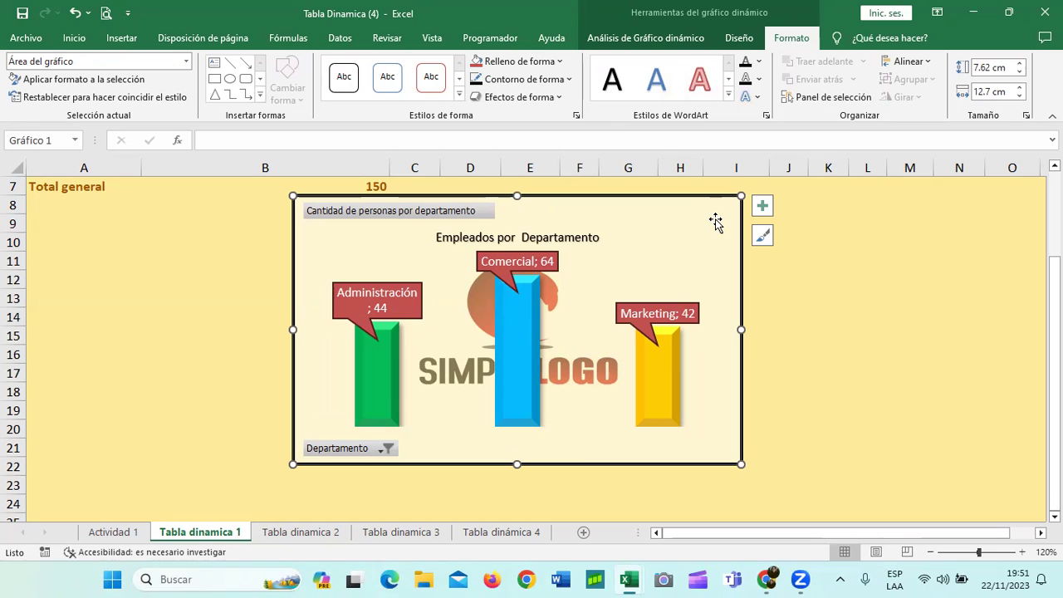
click(510, 578)
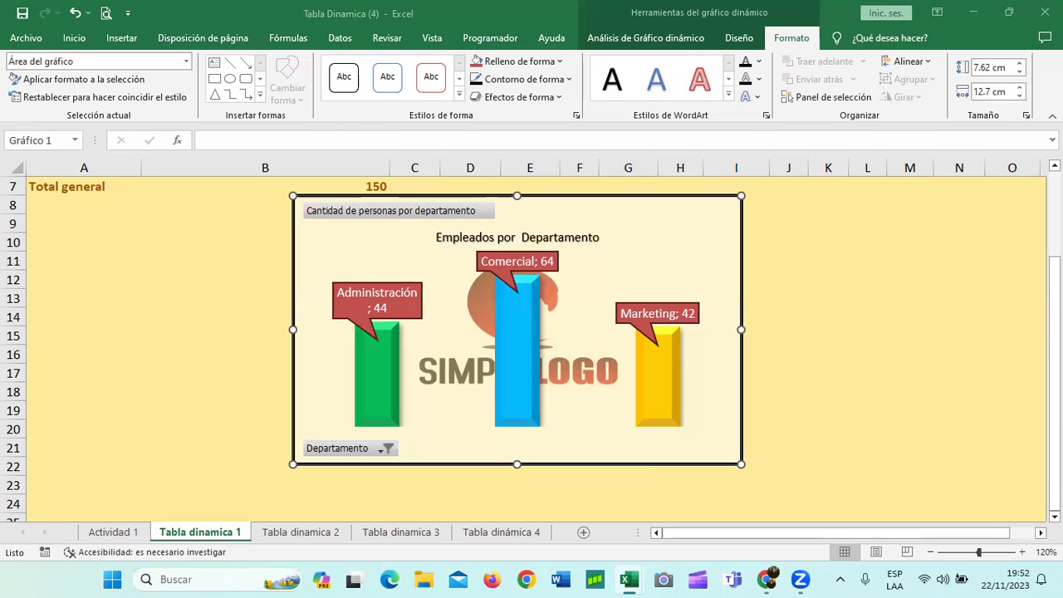
mouse_move(772, 269)
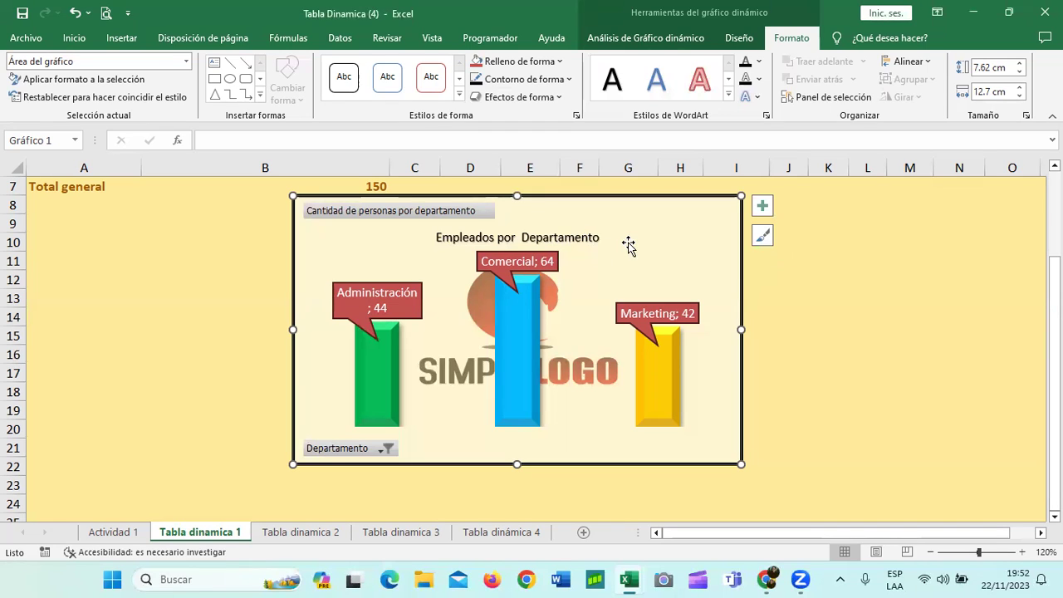
scroll(707, 273, up, 2)
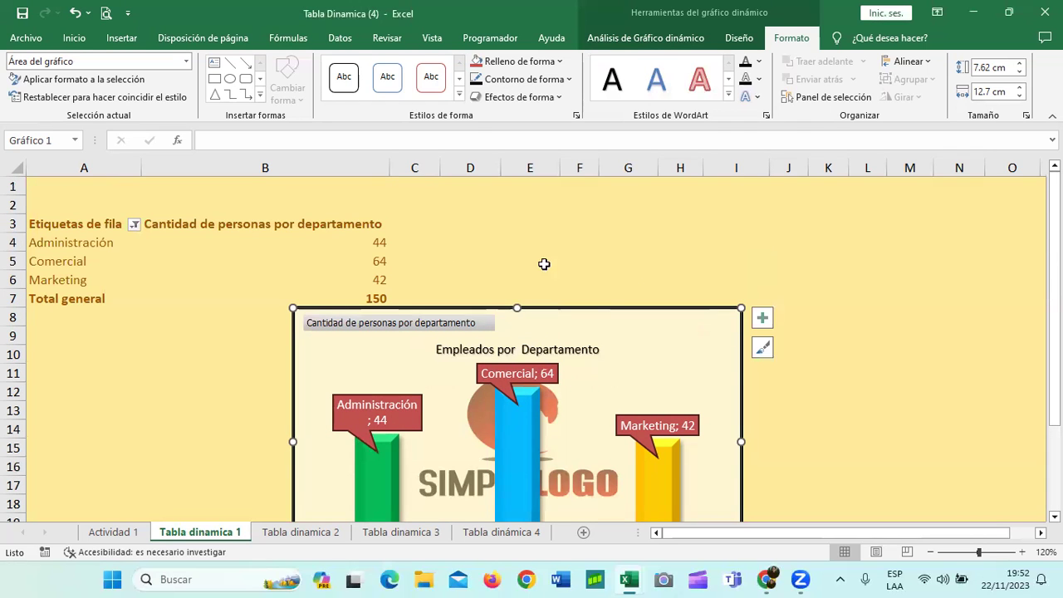
Step: Drag the pivot chart up and right so it sits beside the department pivot table
click(358, 264)
click(91, 254)
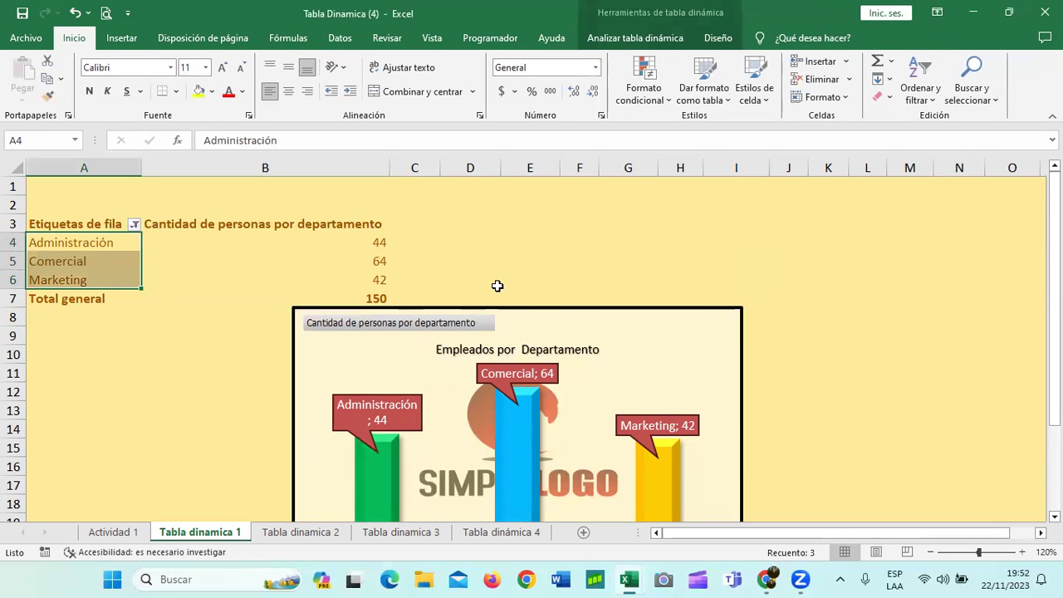
scroll(703, 264, down, 3)
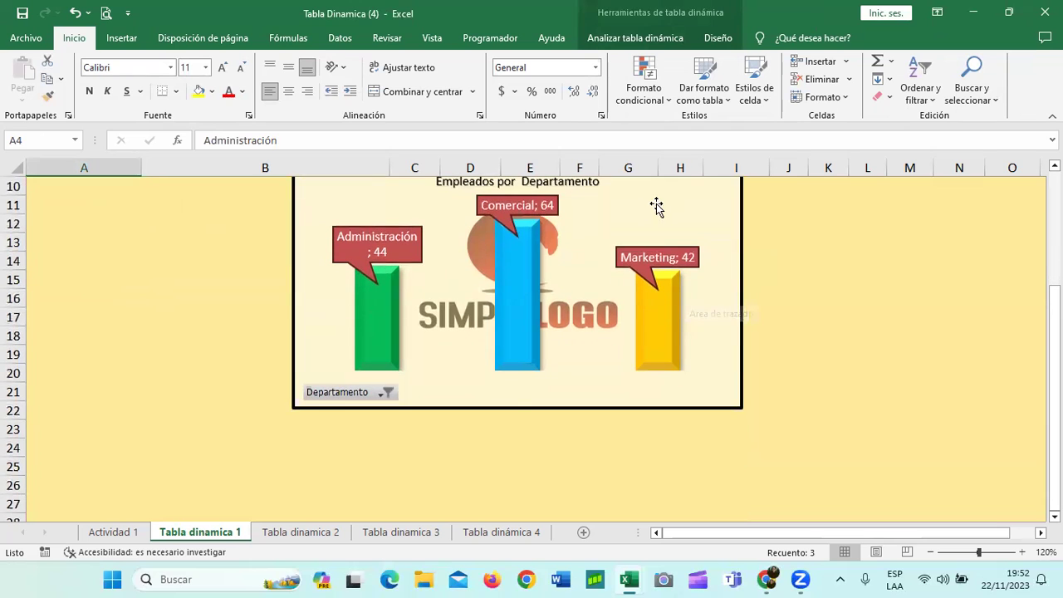
click(656, 206)
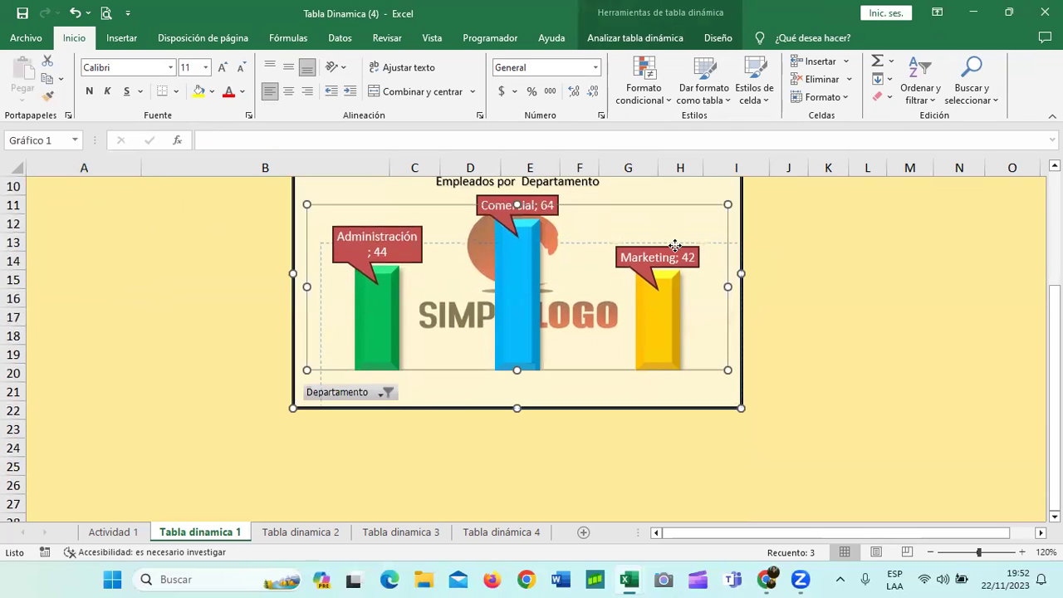
click(821, 291)
scroll(821, 294, up, 3)
click(691, 341)
drag(691, 341, 814, 245)
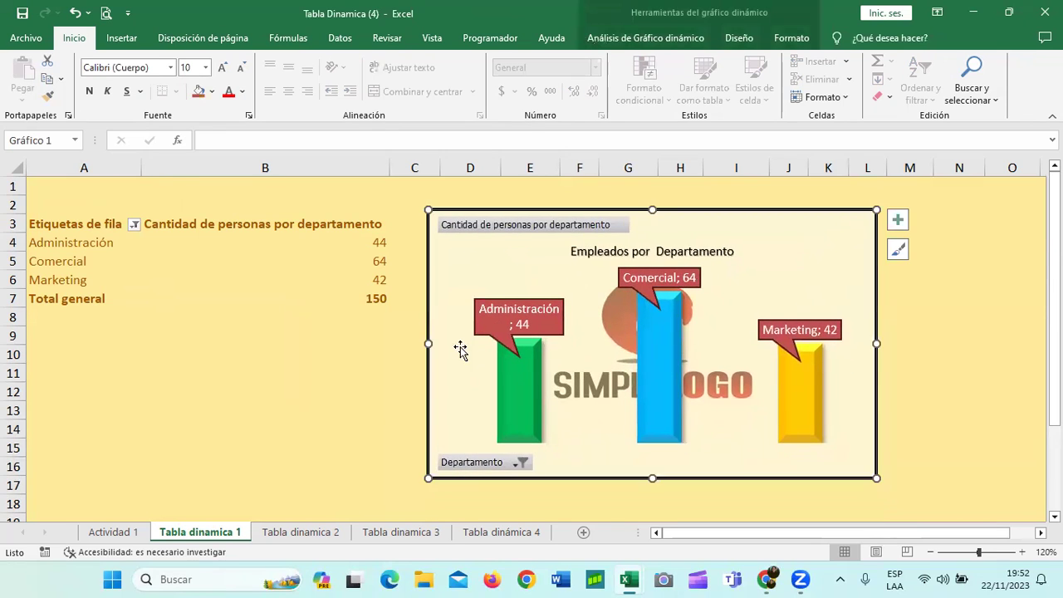
scroll(461, 349, down, 2)
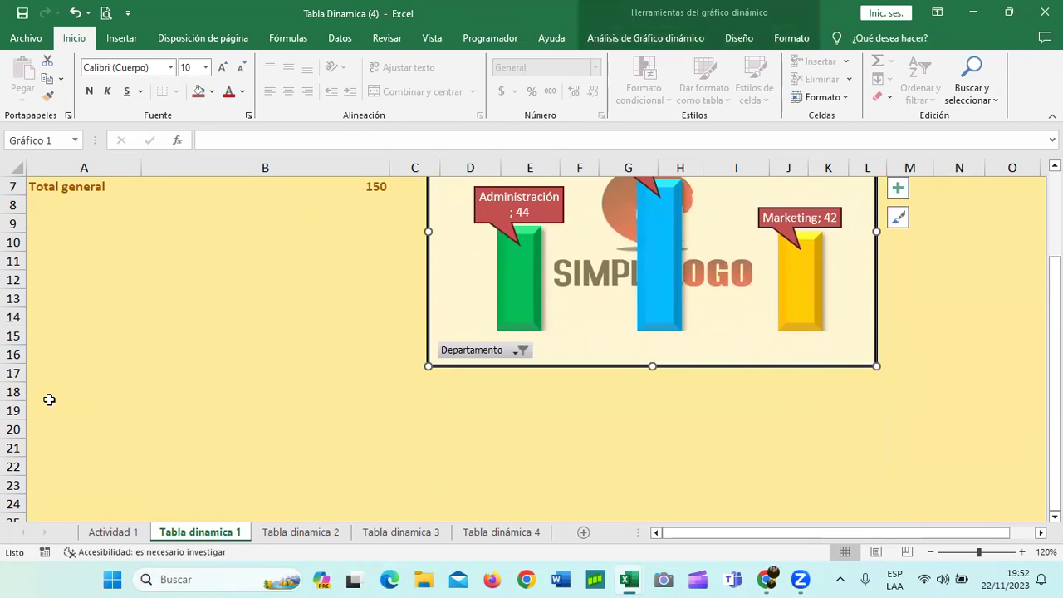
scroll(697, 420, up, 2)
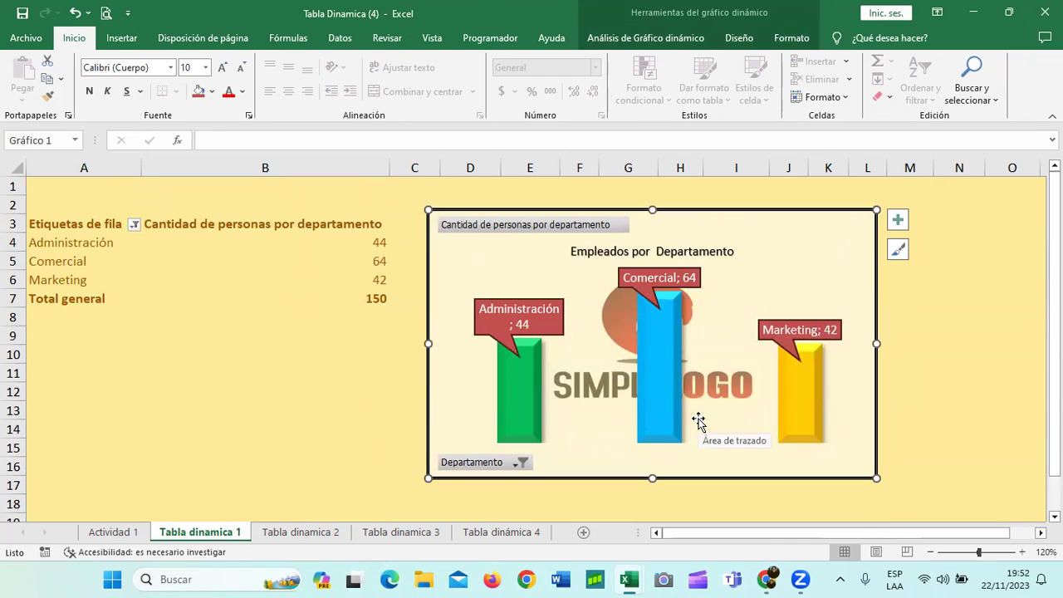
click(960, 167)
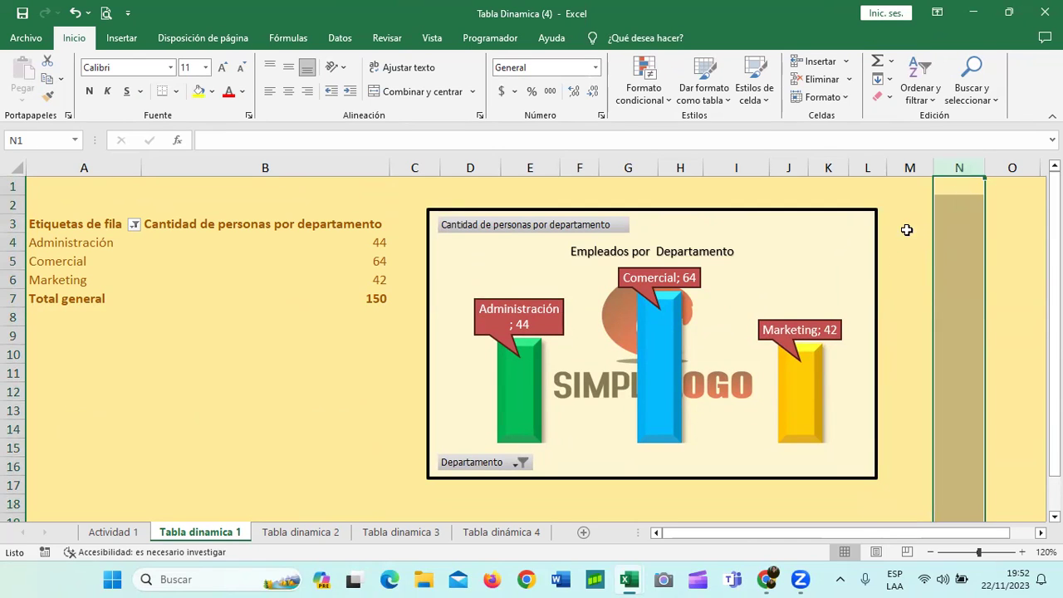
Step: Select a cell inside the pivot table to bring up its design options
click(906, 264)
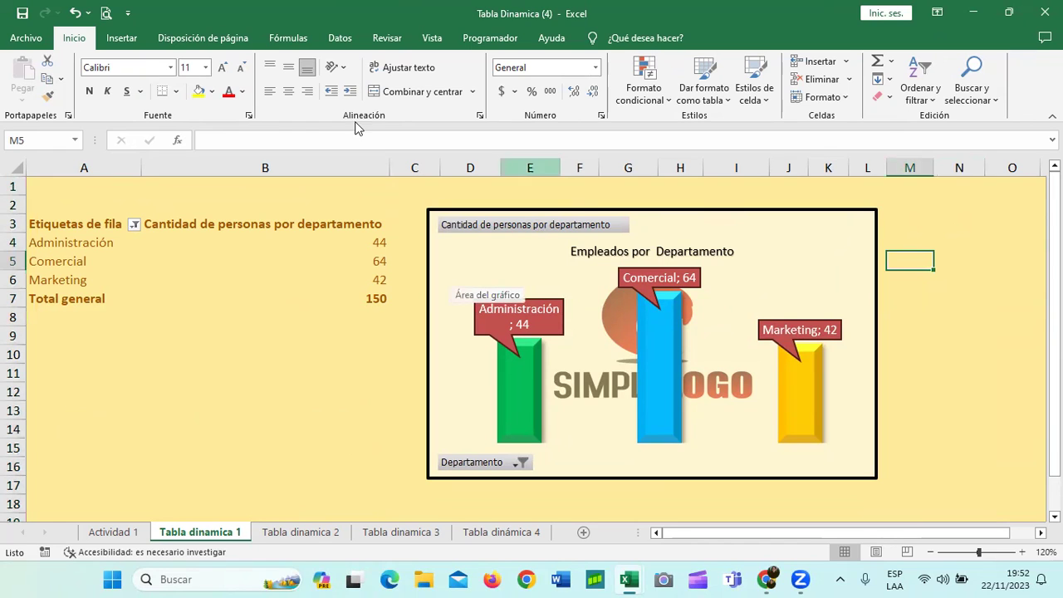
click(49, 225)
click(91, 261)
click(92, 225)
Step: Apply a dark blue style from the PivotTable Styles gallery to the department table
click(723, 42)
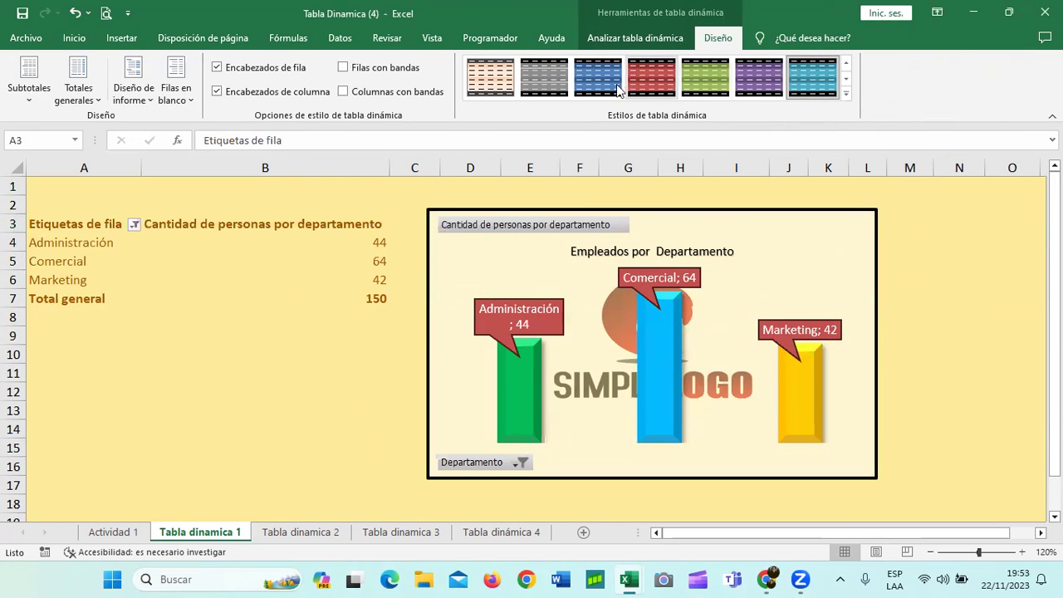
click(845, 93)
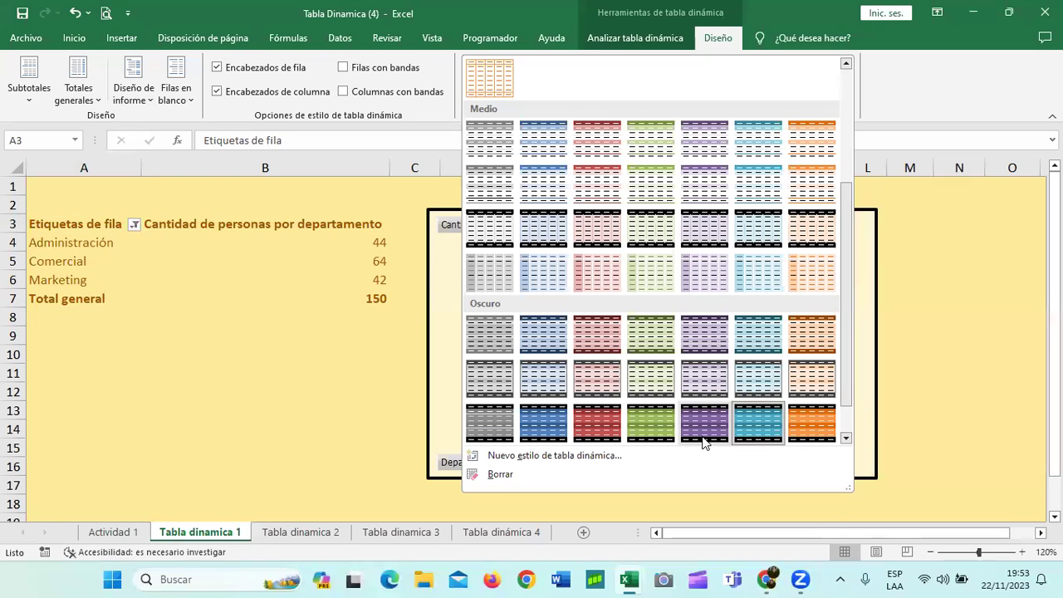
click(756, 425)
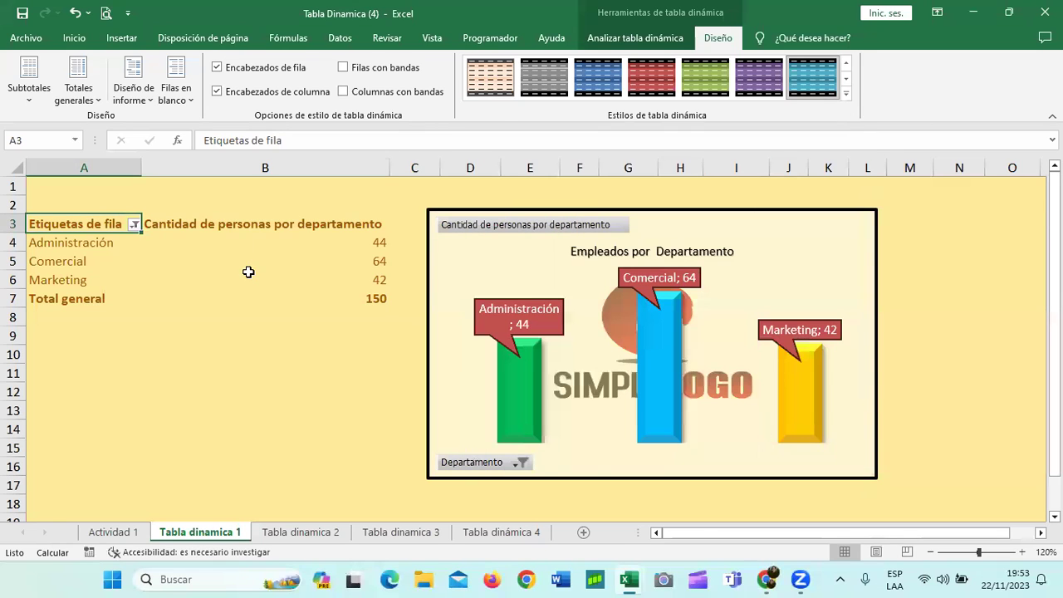
click(247, 276)
Step: Select the three department labels in the pivot table and switch to PivotTable Analyze
scroll(277, 290, down, 1)
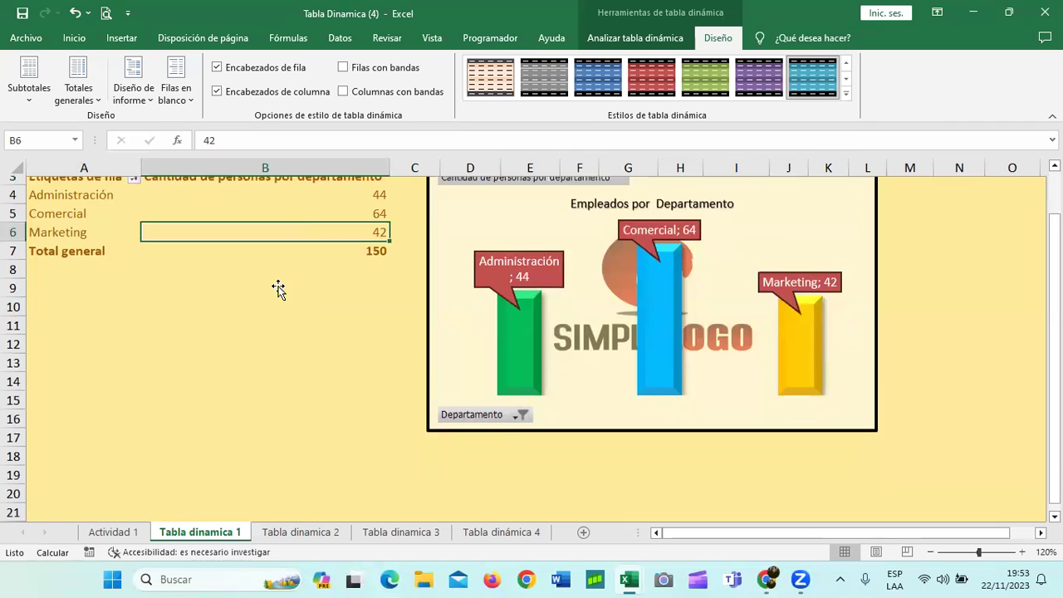
scroll(274, 278, up, 1)
click(261, 241)
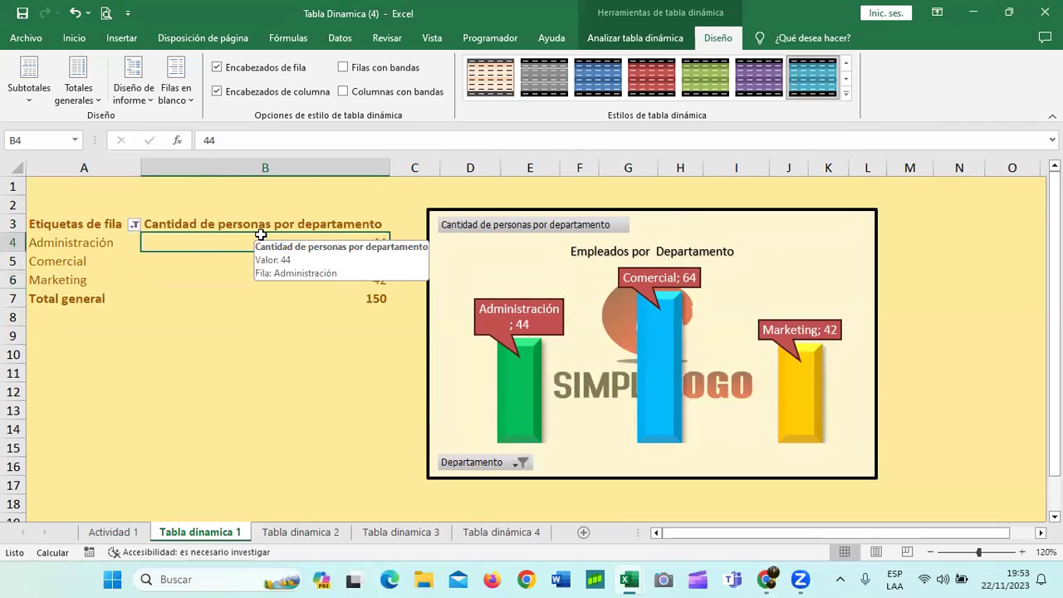
click(116, 249)
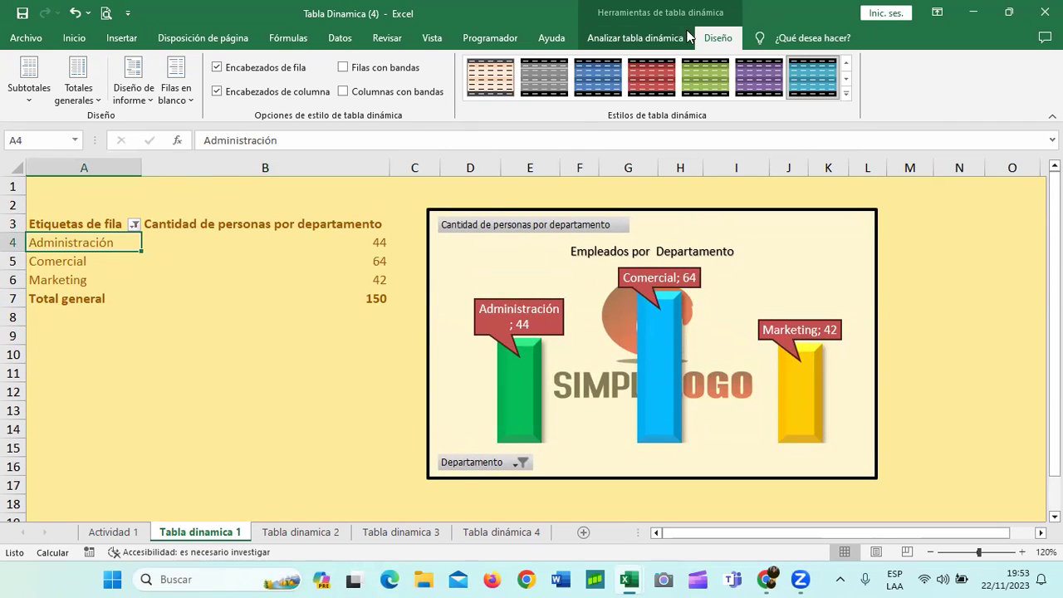
click(116, 255)
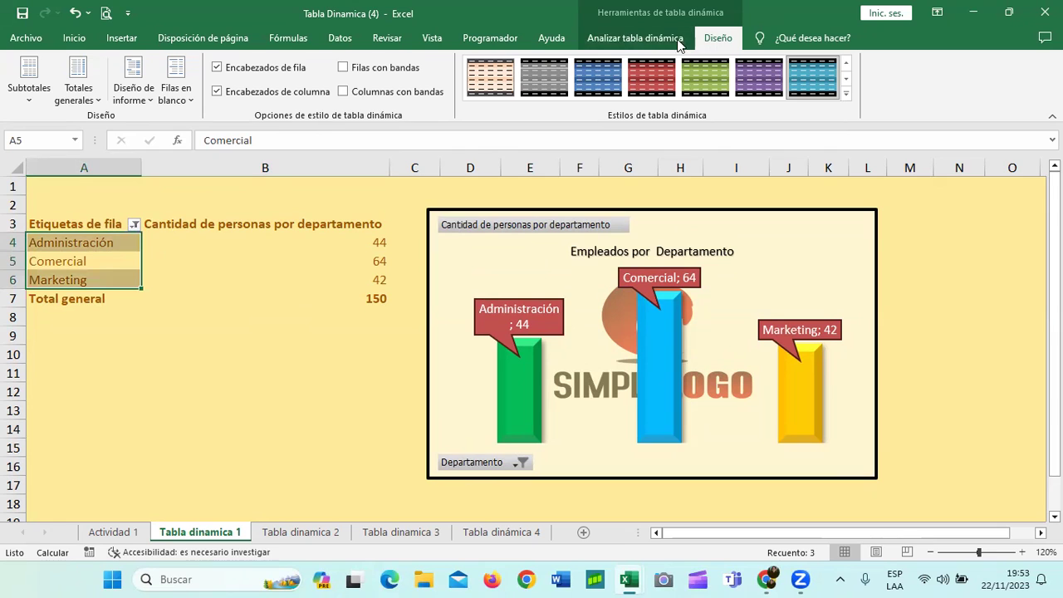
click(668, 42)
Step: Show the field list and toggle Departamento off and back on in the rows
click(945, 99)
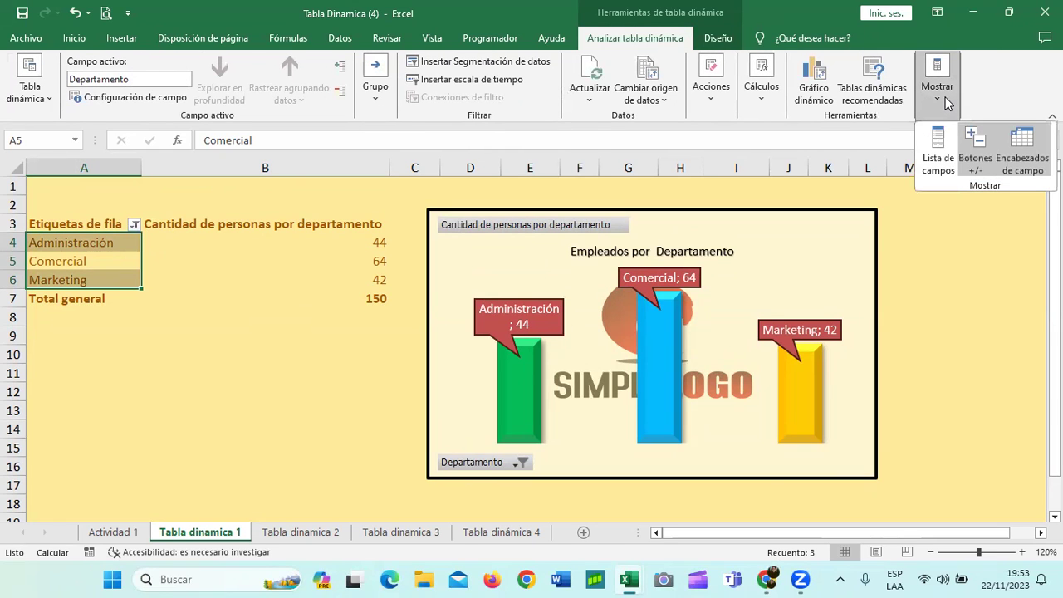
click(939, 145)
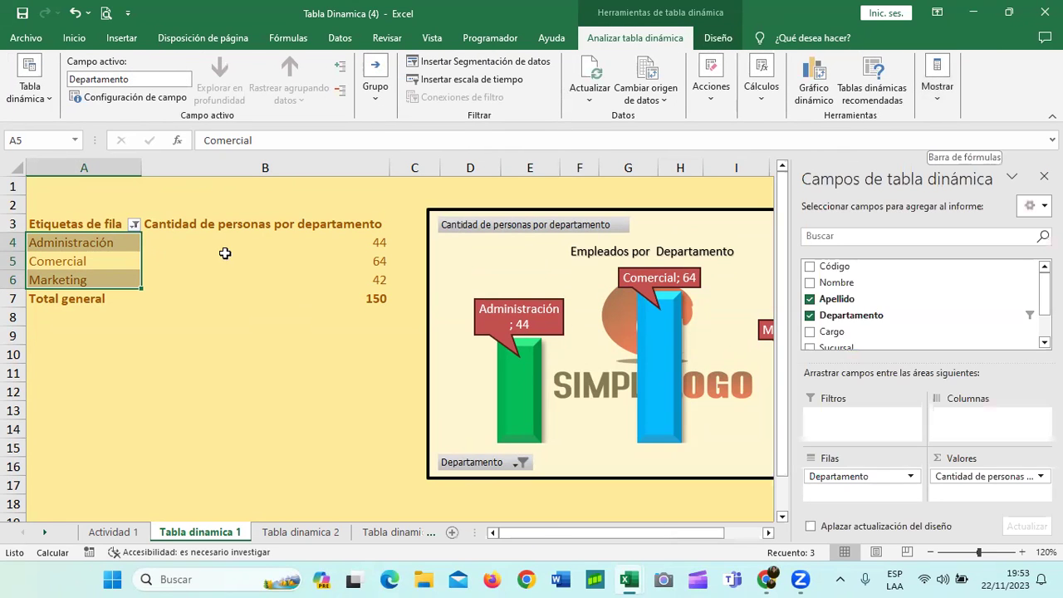
click(809, 315)
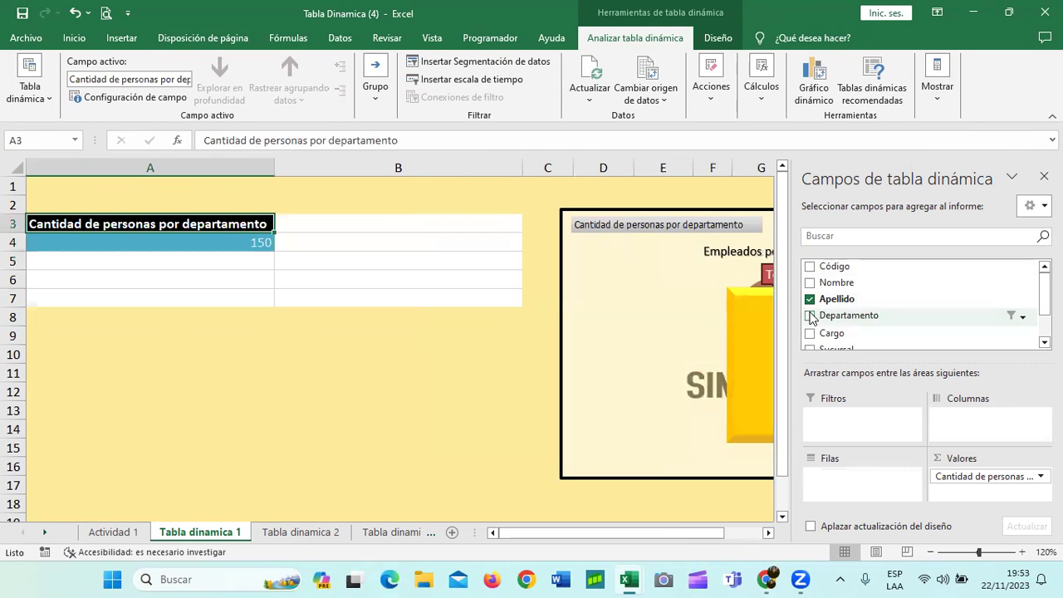
click(447, 356)
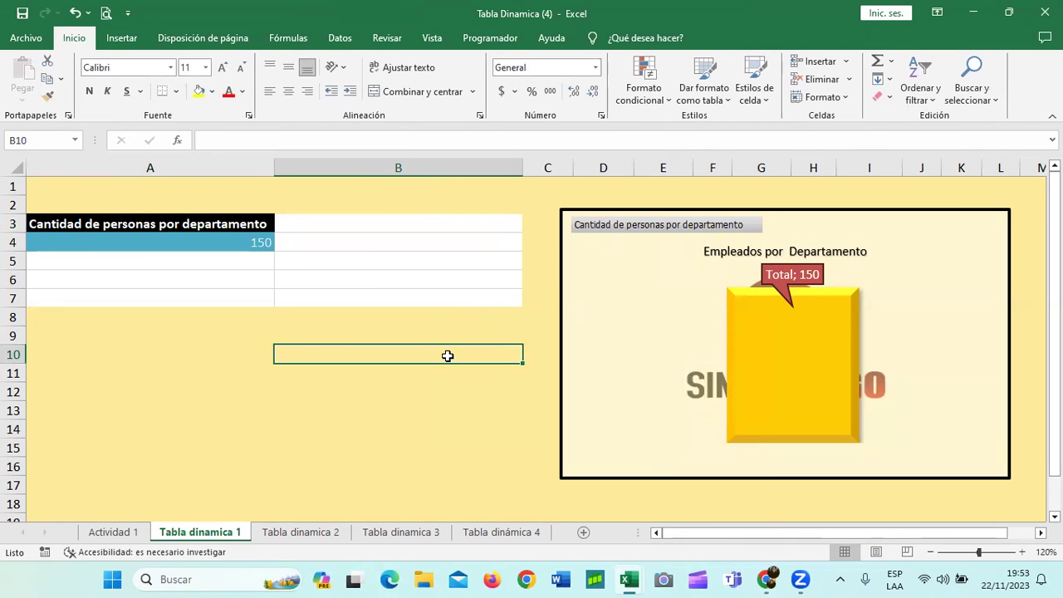
mouse_move(755, 316)
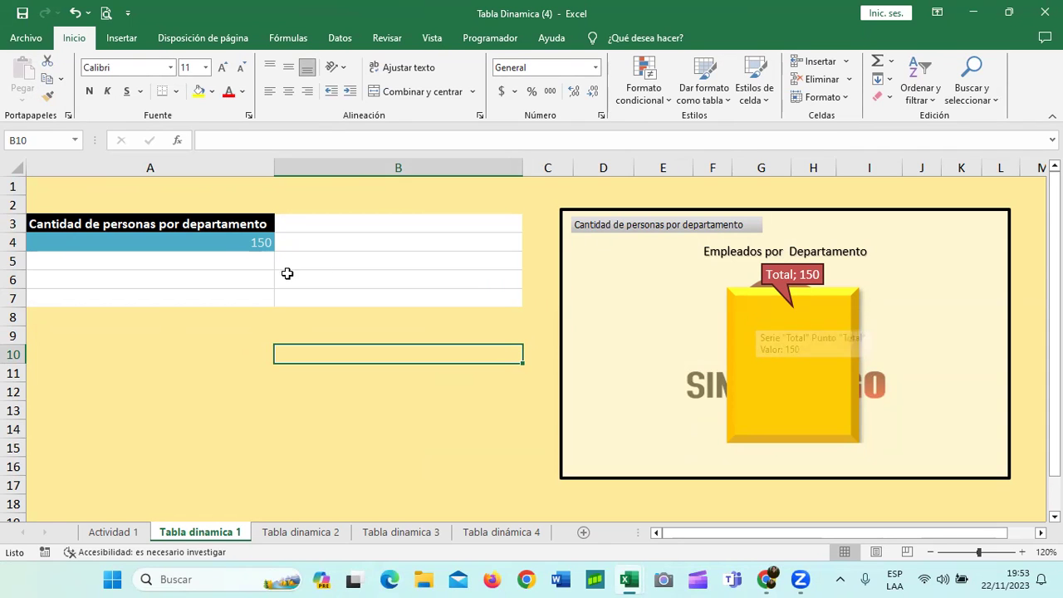
click(242, 242)
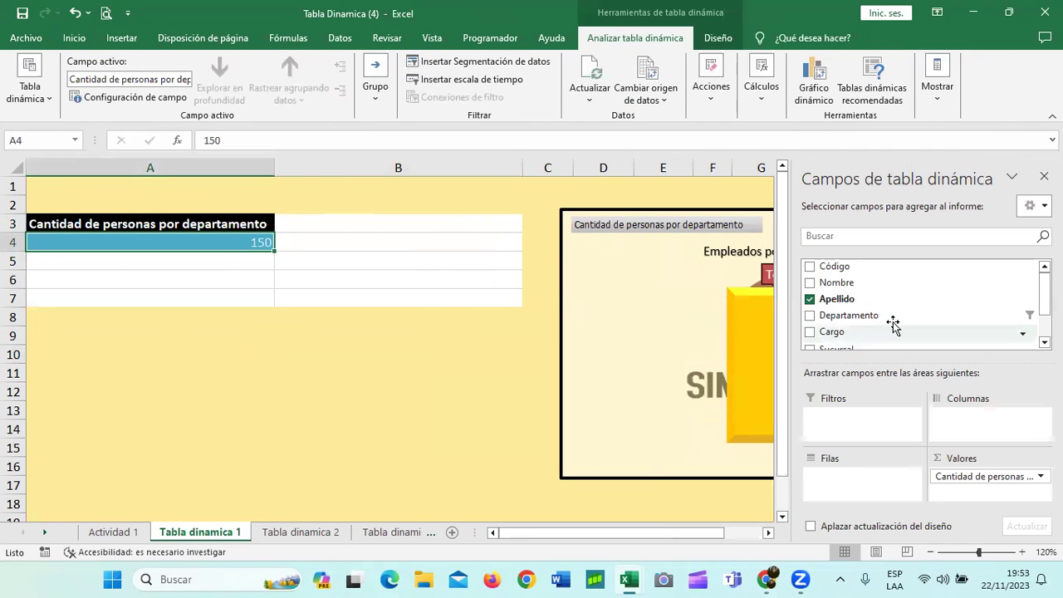
click(811, 317)
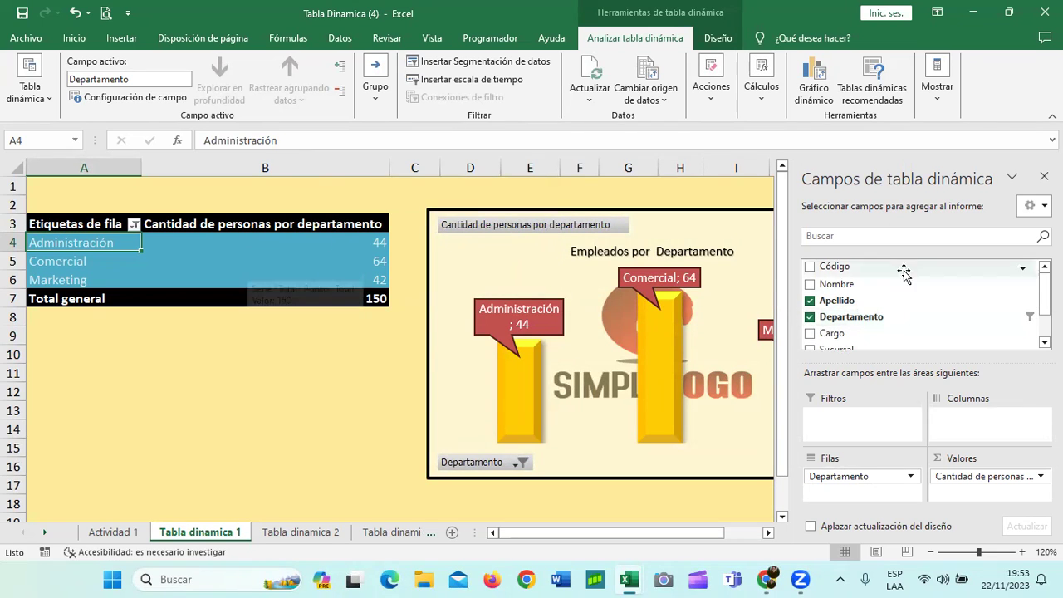
Step: Add Sucursal and move it to Columns for a department-by-branch crosstab, then drag the chart lower
scroll(831, 287, down, 3)
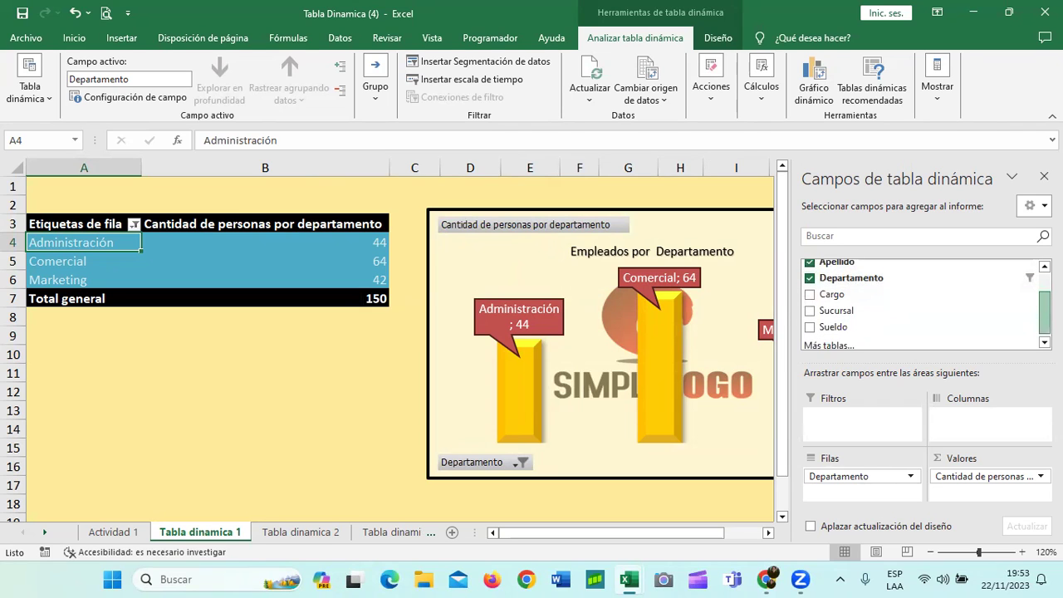
click(810, 307)
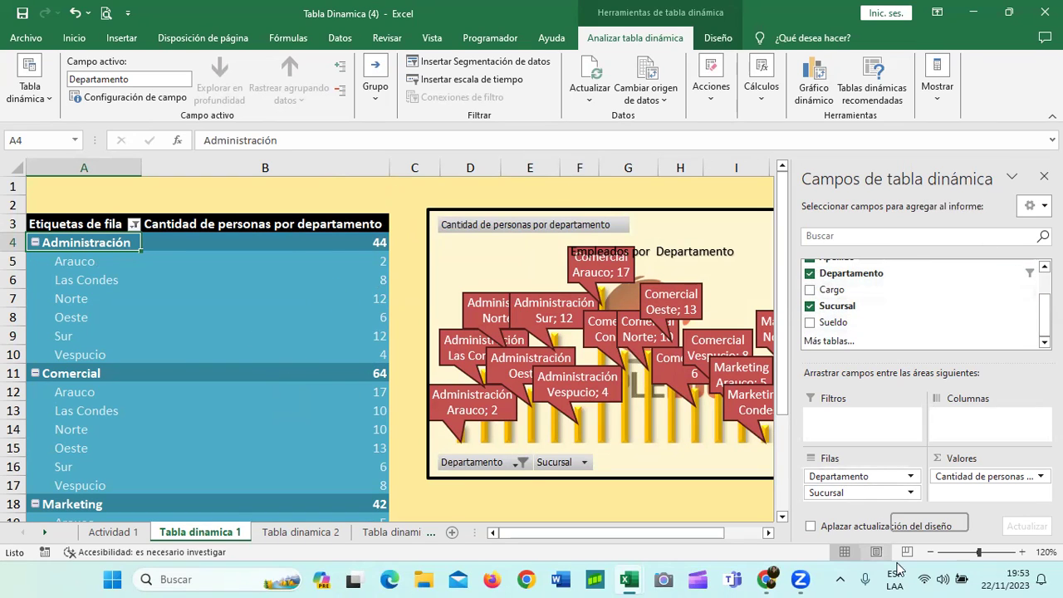
drag(956, 454, 986, 425)
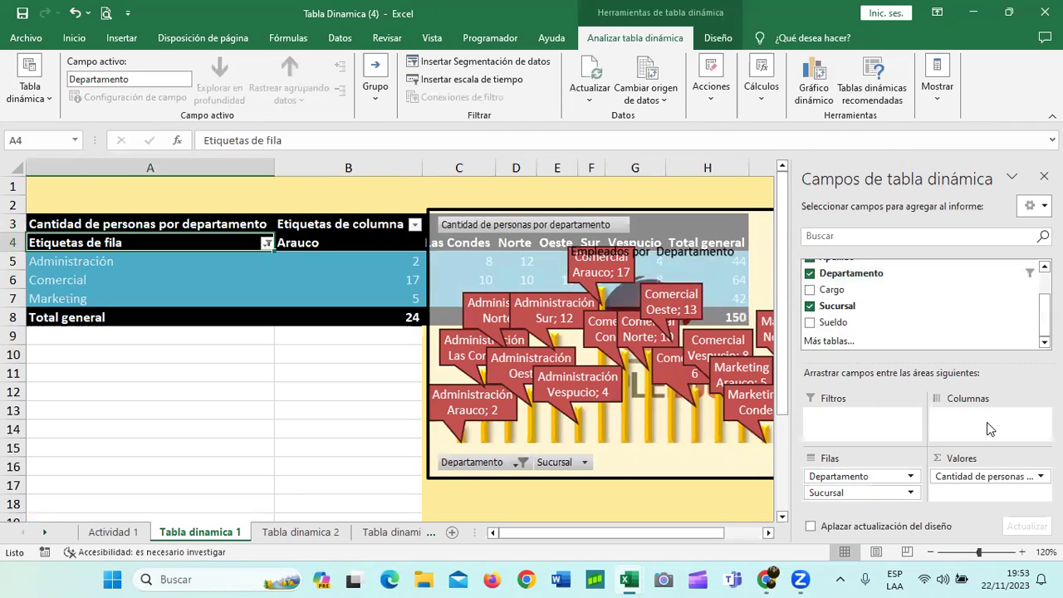
click(702, 501)
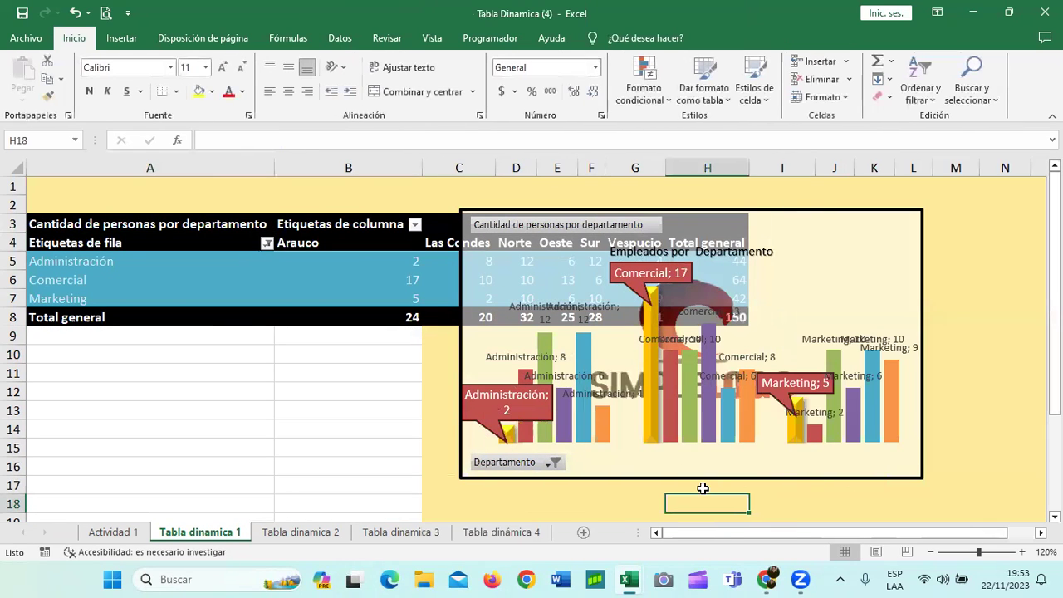
mouse_move(855, 225)
mouse_down()
mouse_move(780, 301)
mouse_move(690, 368)
mouse_up()
Step: Check the pivot chart's new spot below the crosstab, then select the chart
scroll(689, 374, down, 2)
click(230, 313)
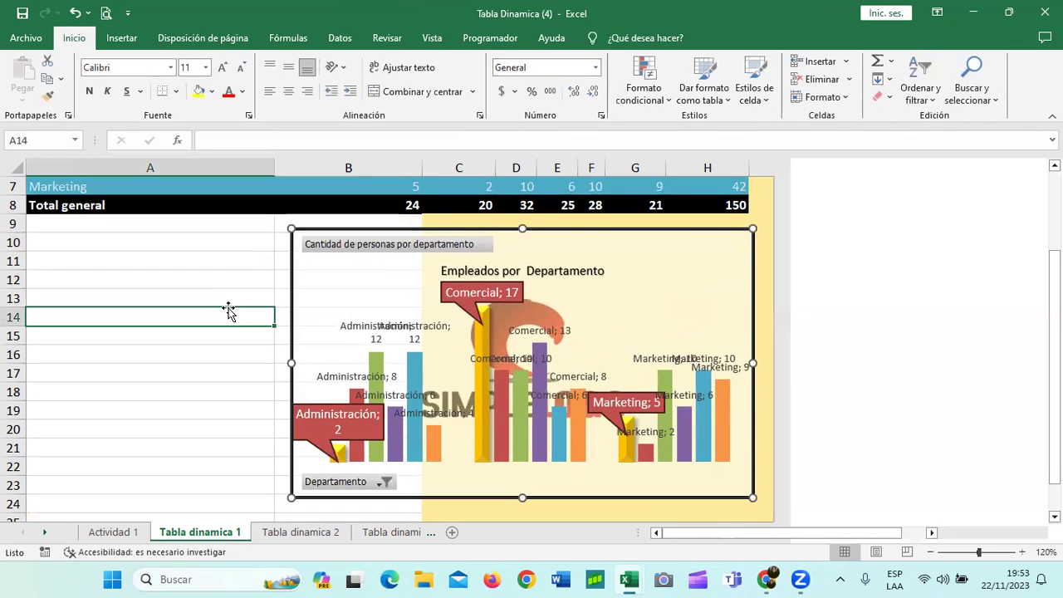
scroll(229, 307, up, 2)
scroll(229, 307, down, 3)
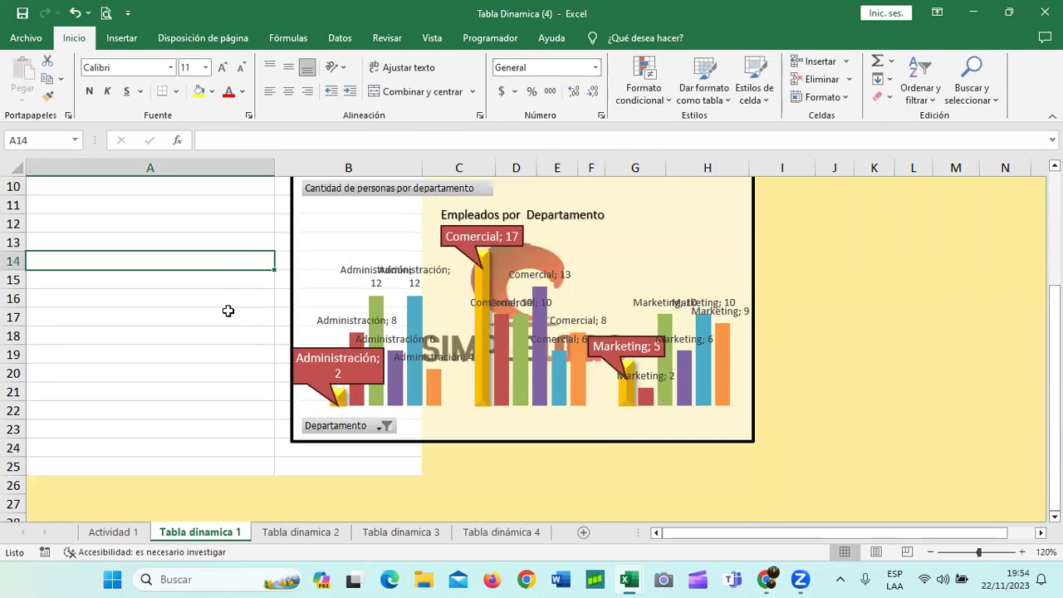
scroll(766, 332, up, 3)
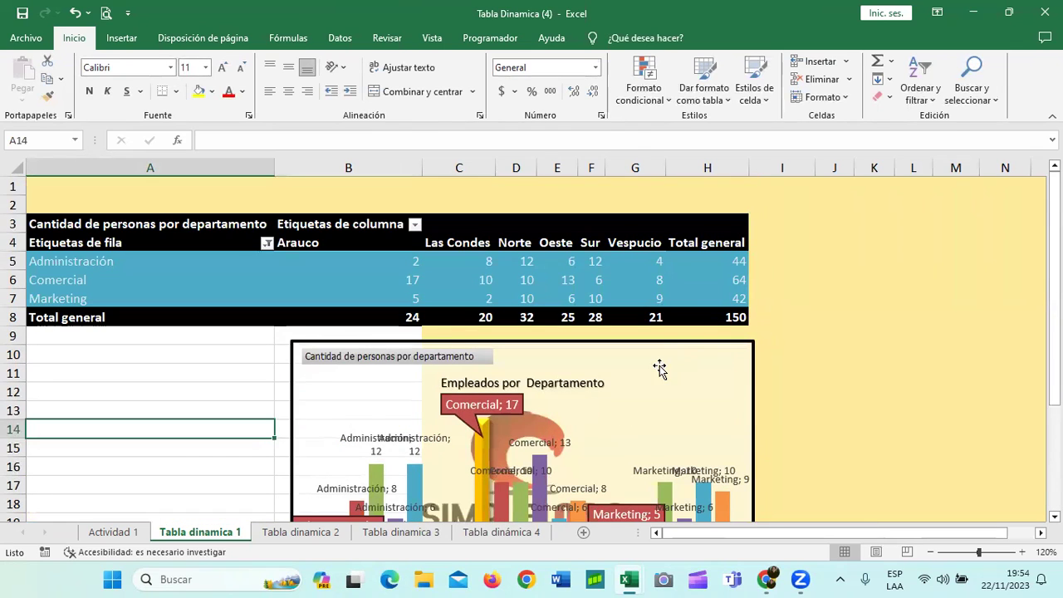
scroll(658, 366, down, 2)
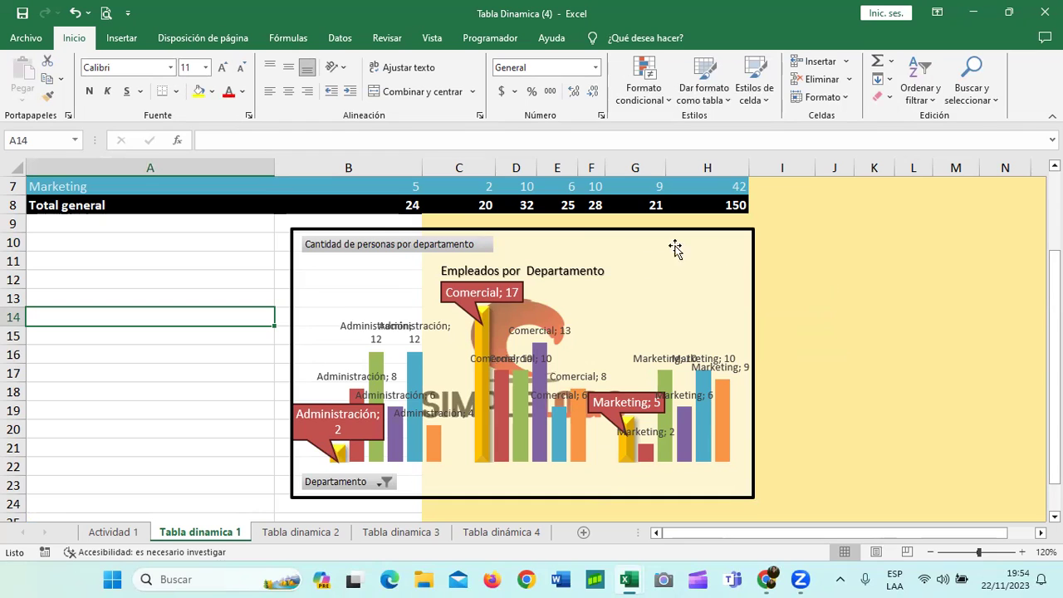
scroll(634, 296, up, 2)
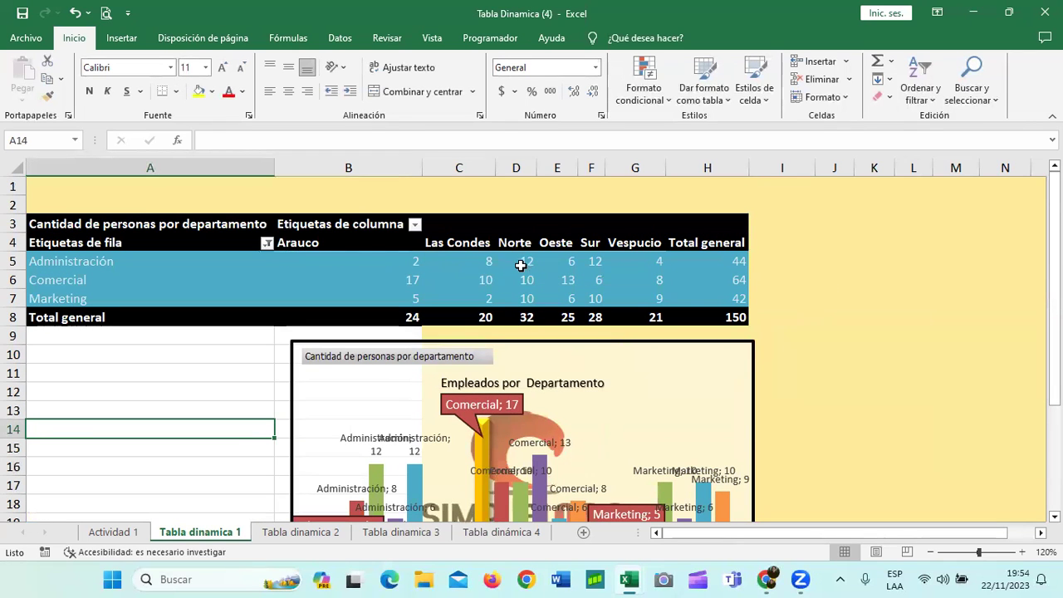
scroll(521, 264, down, 1)
scroll(593, 315, down, 2)
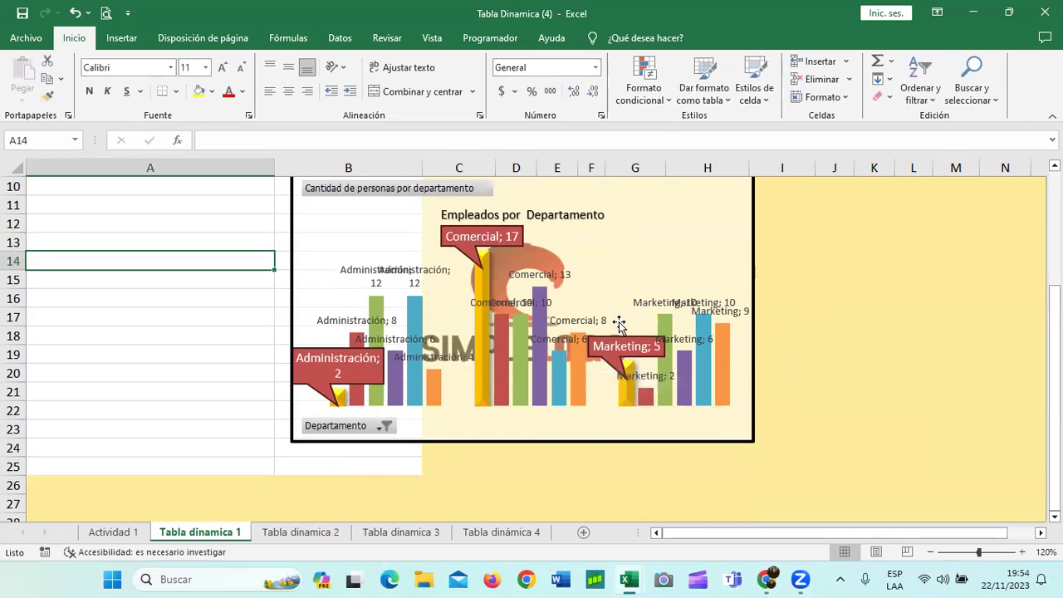
scroll(619, 323, up, 3)
scroll(697, 375, down, 3)
scroll(622, 351, up, 3)
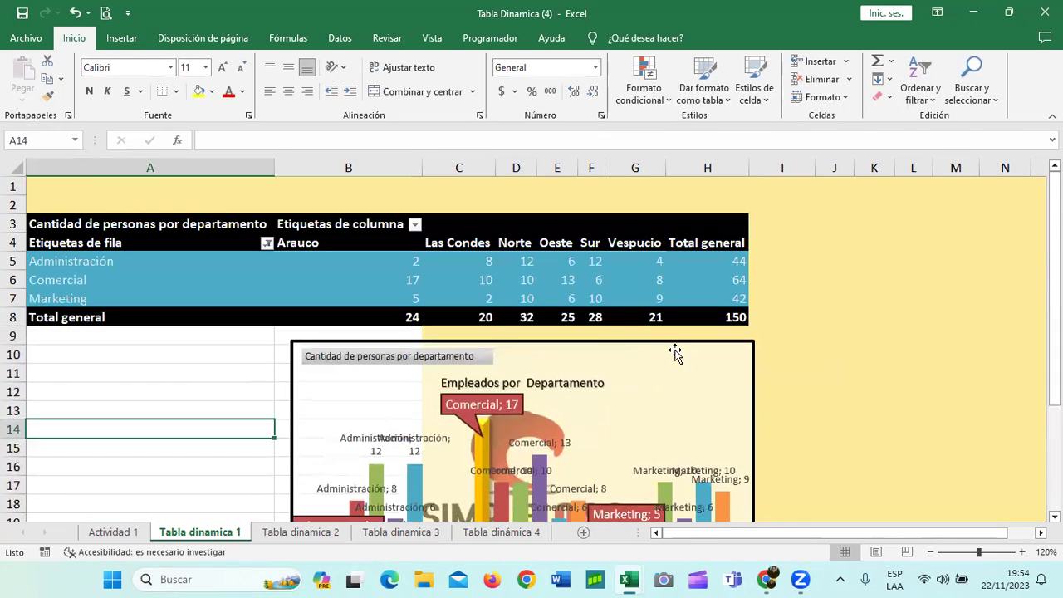
click(700, 369)
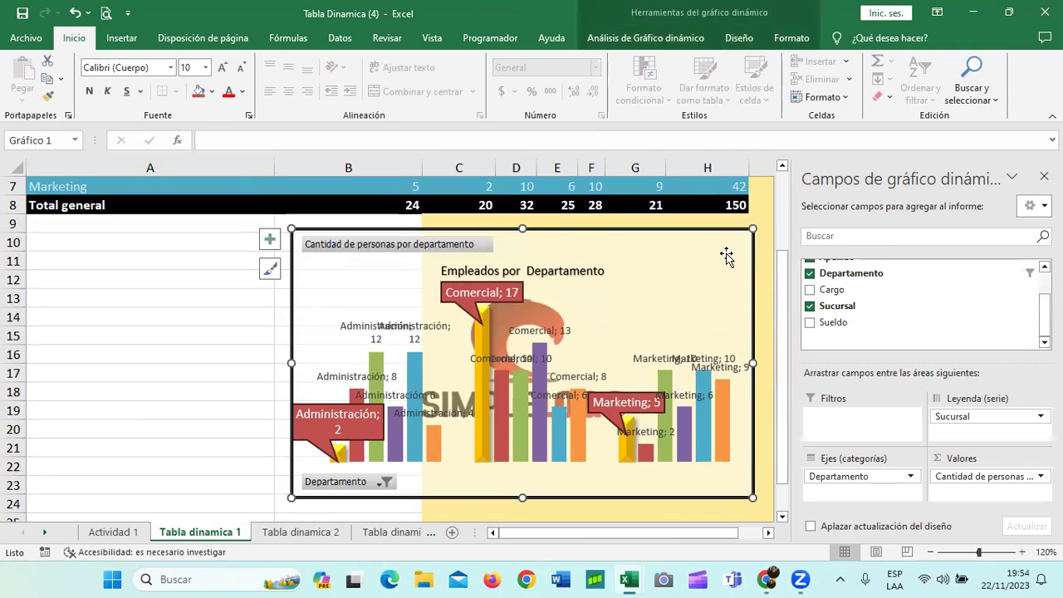
Step: Turn on axes and remove the data labels, briefly toggling axis titles on and off
click(1043, 176)
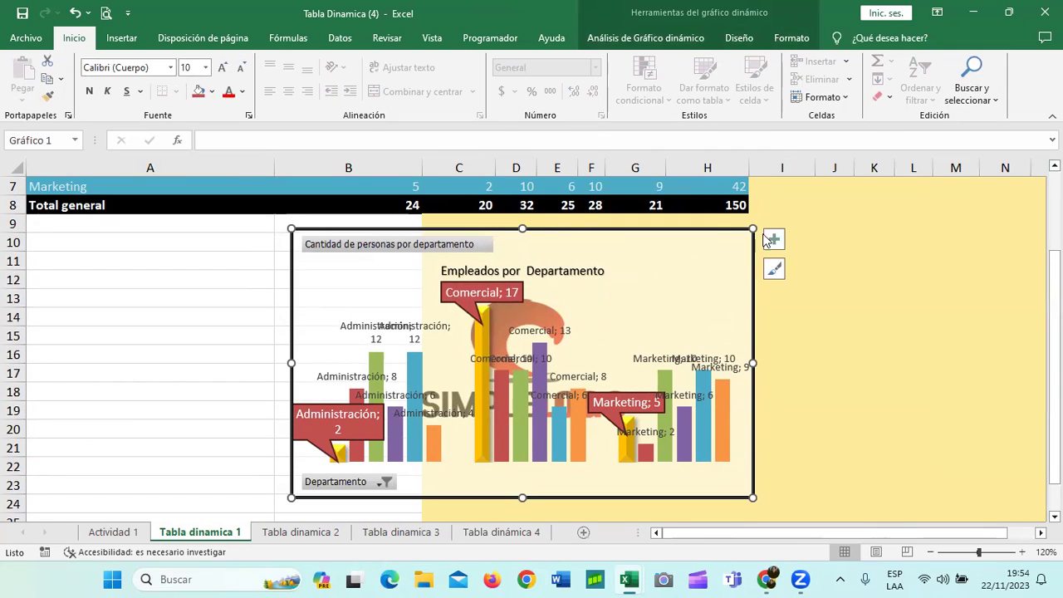
click(769, 239)
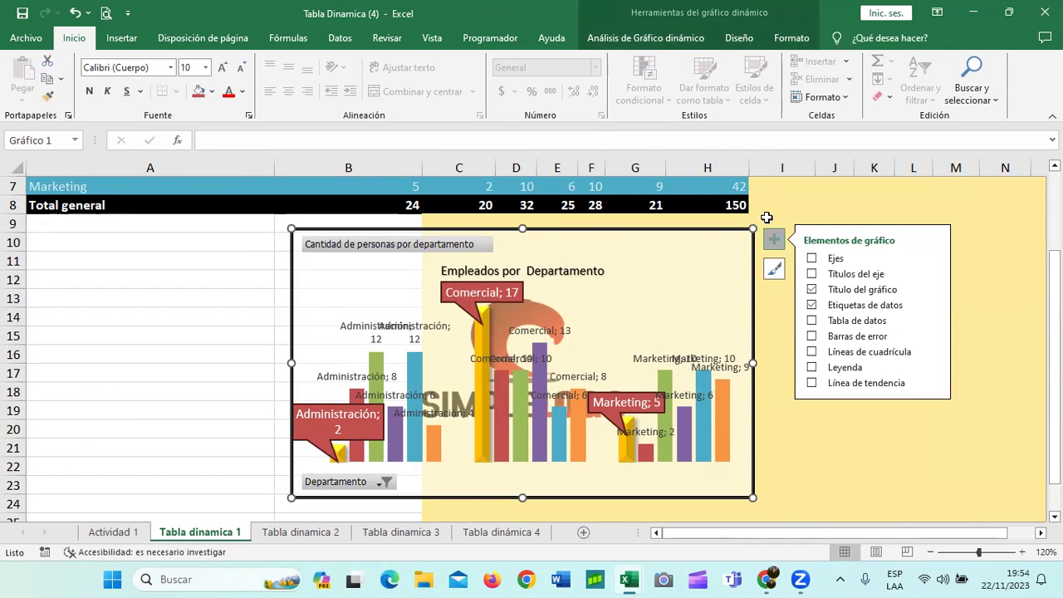
click(812, 259)
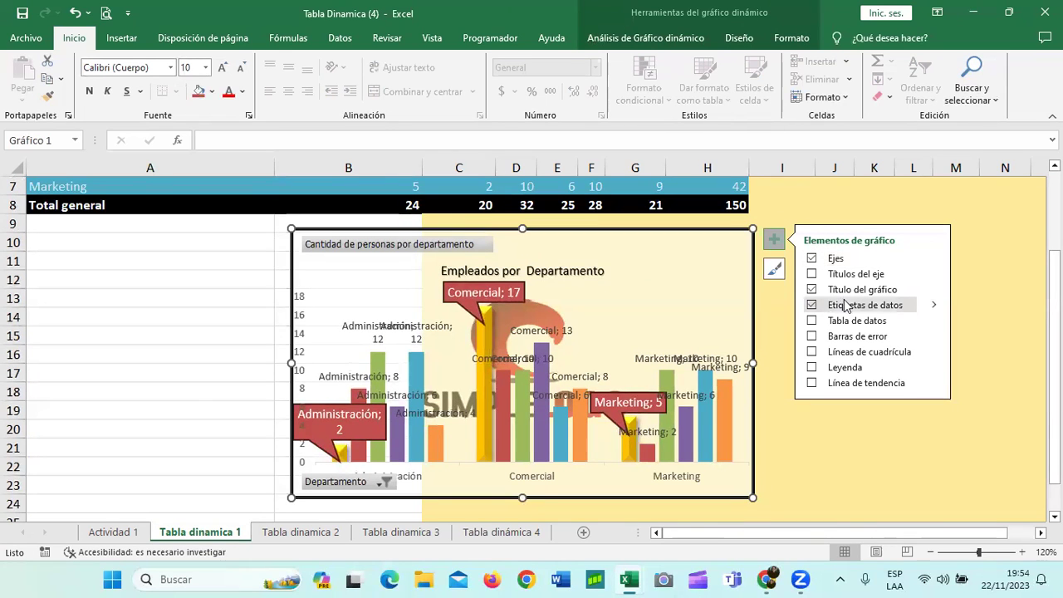
click(812, 305)
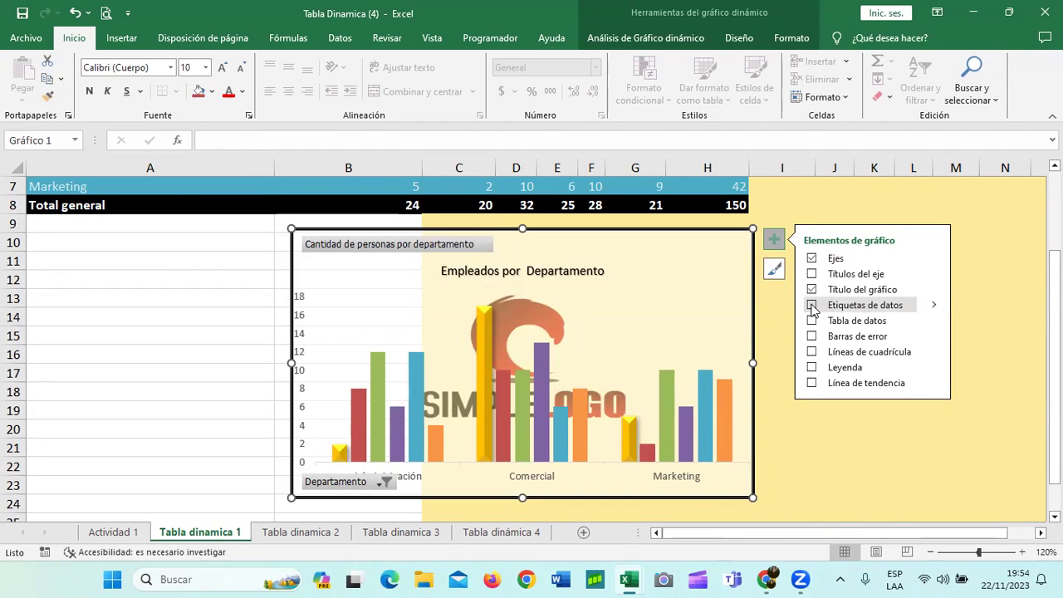
click(811, 274)
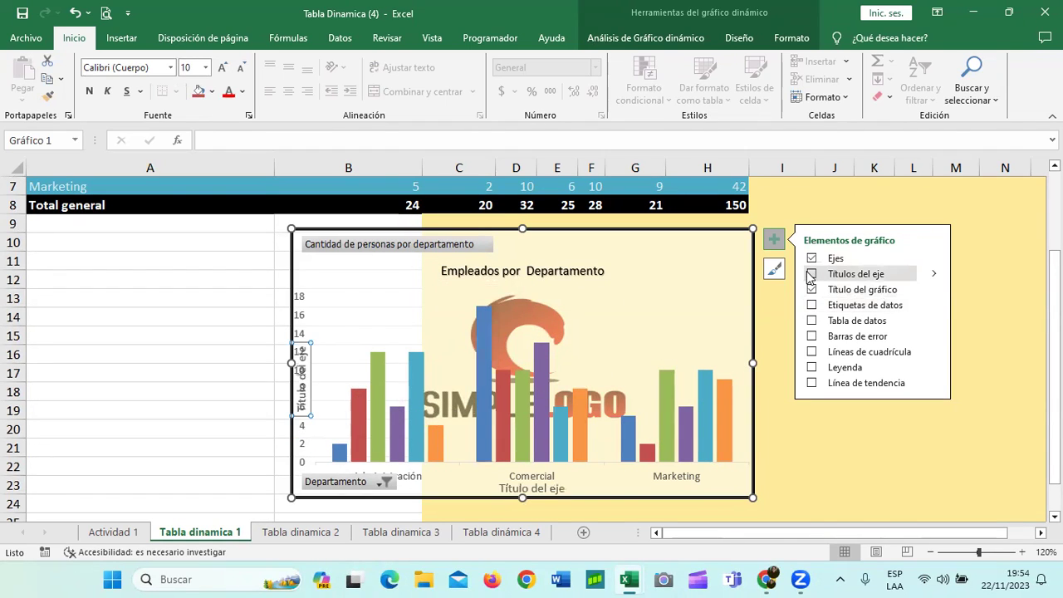
click(811, 274)
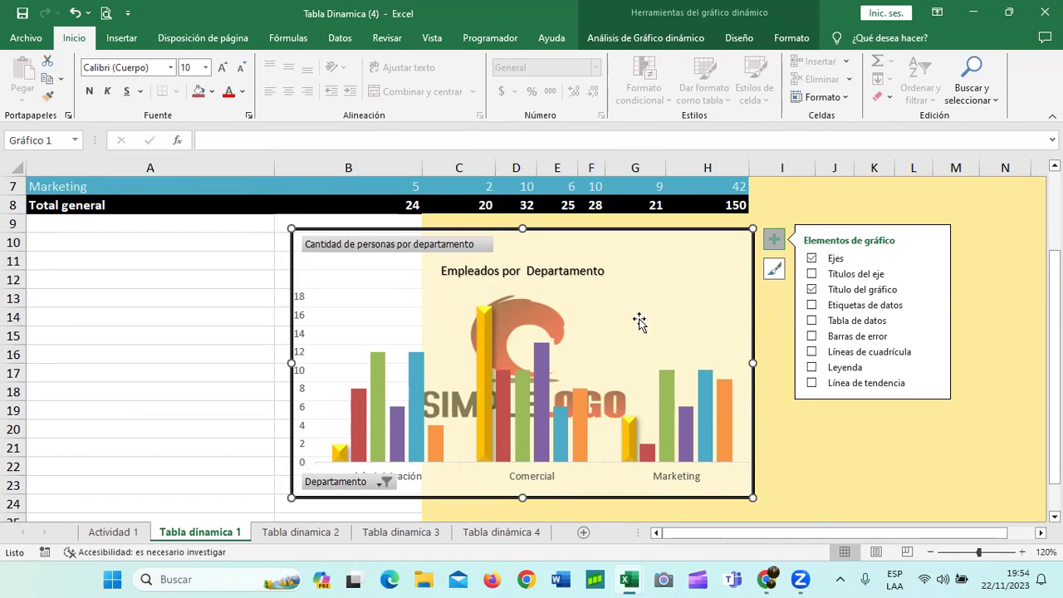
Step: Click through the chart's branch data series one by one
click(819, 487)
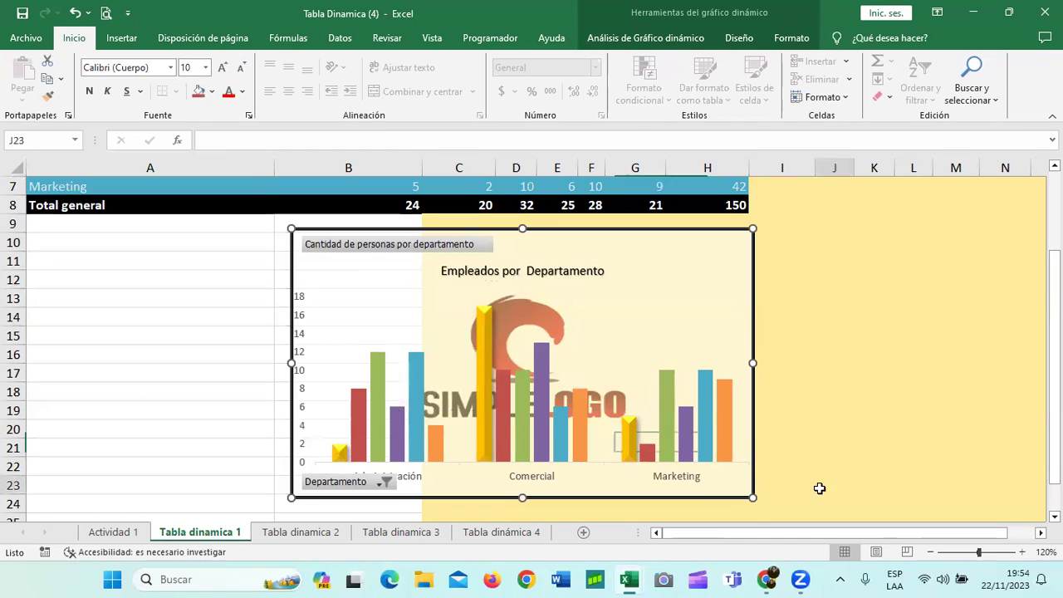
click(406, 485)
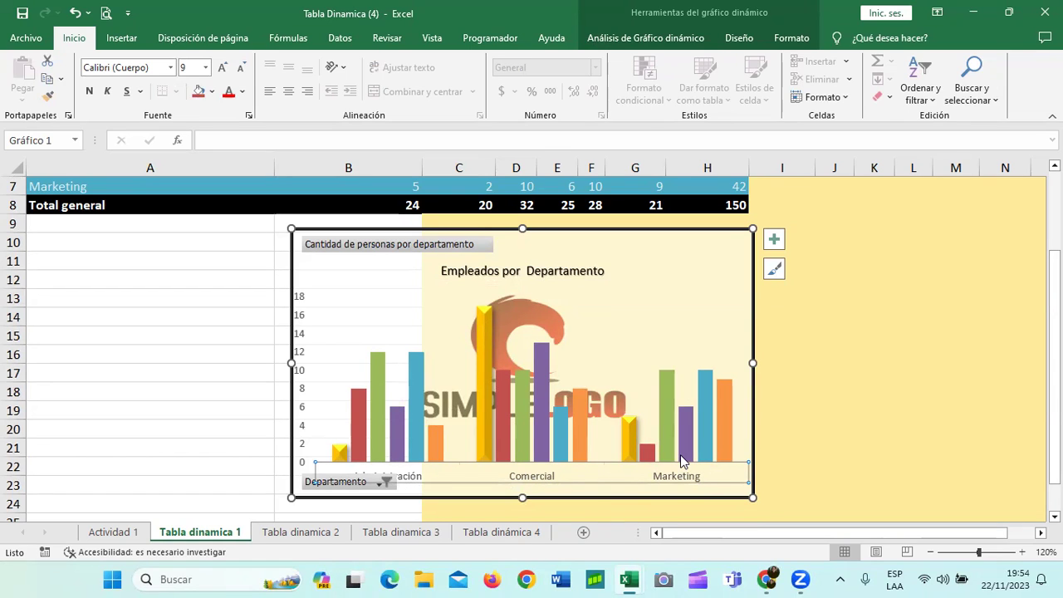
mouse_move(679, 455)
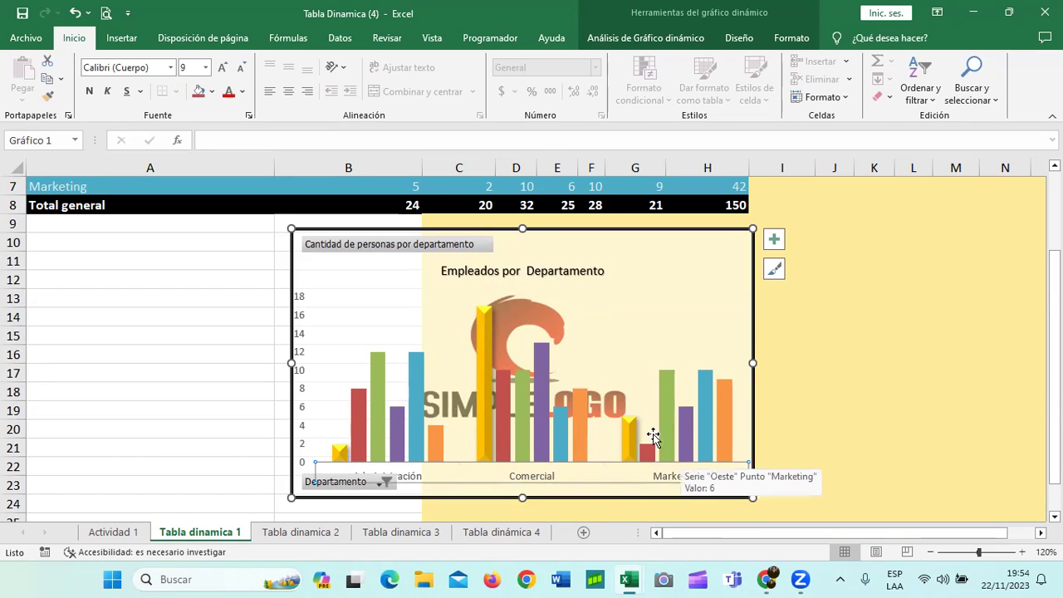
click(362, 448)
click(378, 452)
click(397, 455)
click(419, 456)
click(441, 458)
scroll(441, 453, up, 2)
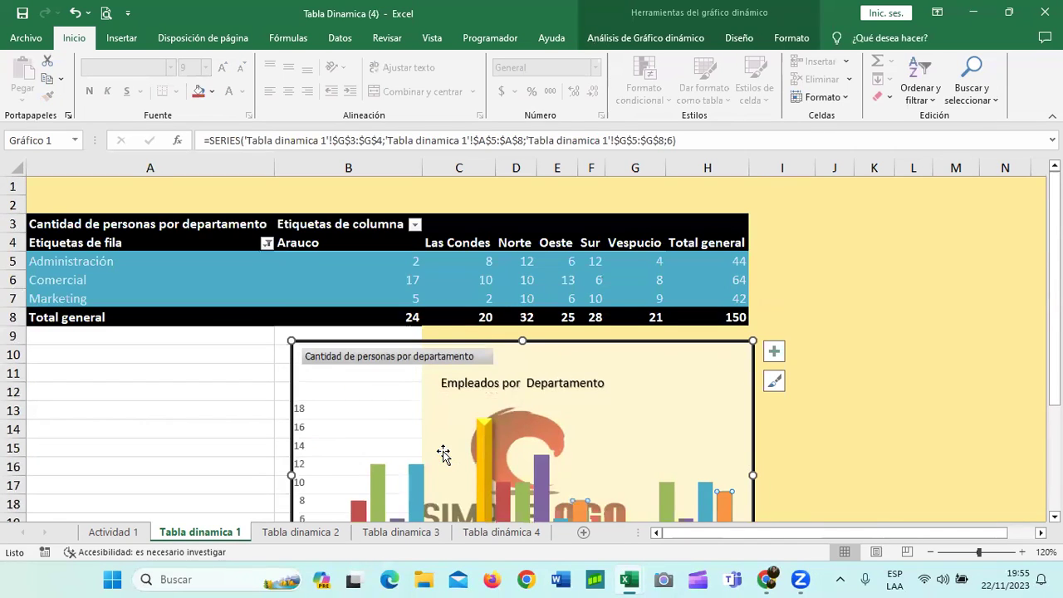
click(297, 241)
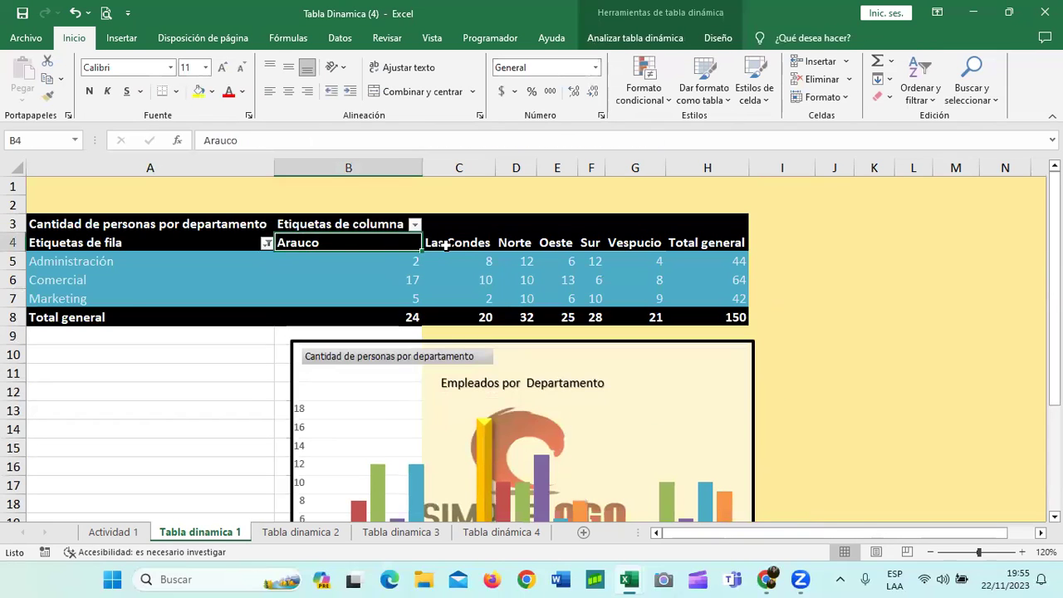
click(447, 242)
click(515, 242)
click(555, 242)
click(591, 242)
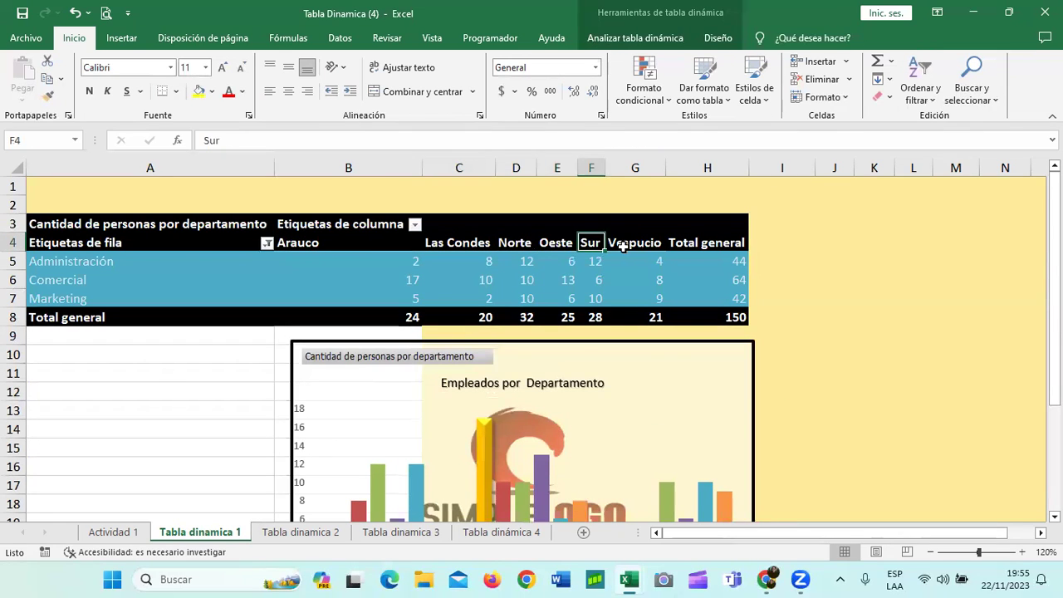
click(641, 242)
scroll(613, 321, down, 3)
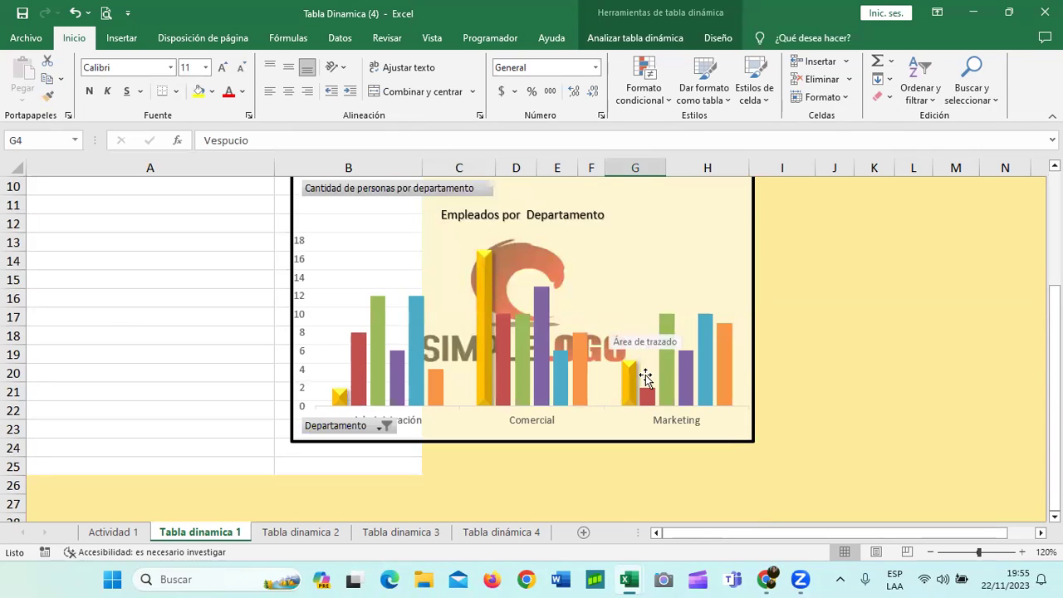
scroll(677, 407, up, 1)
mouse_move(666, 415)
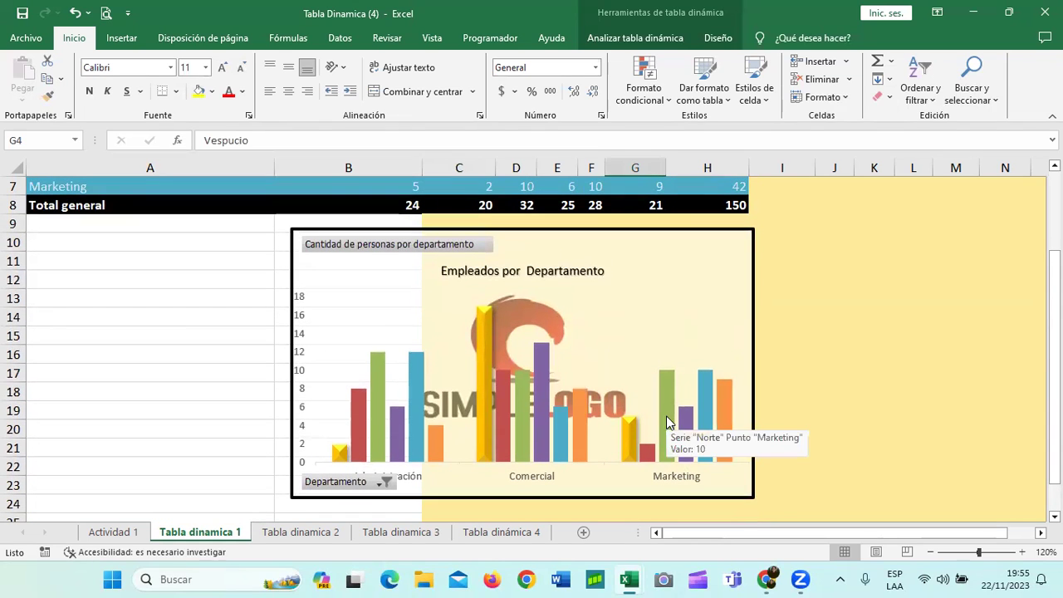
click(759, 242)
Step: Hide the chart axes and show value labels on the branch columns
click(741, 255)
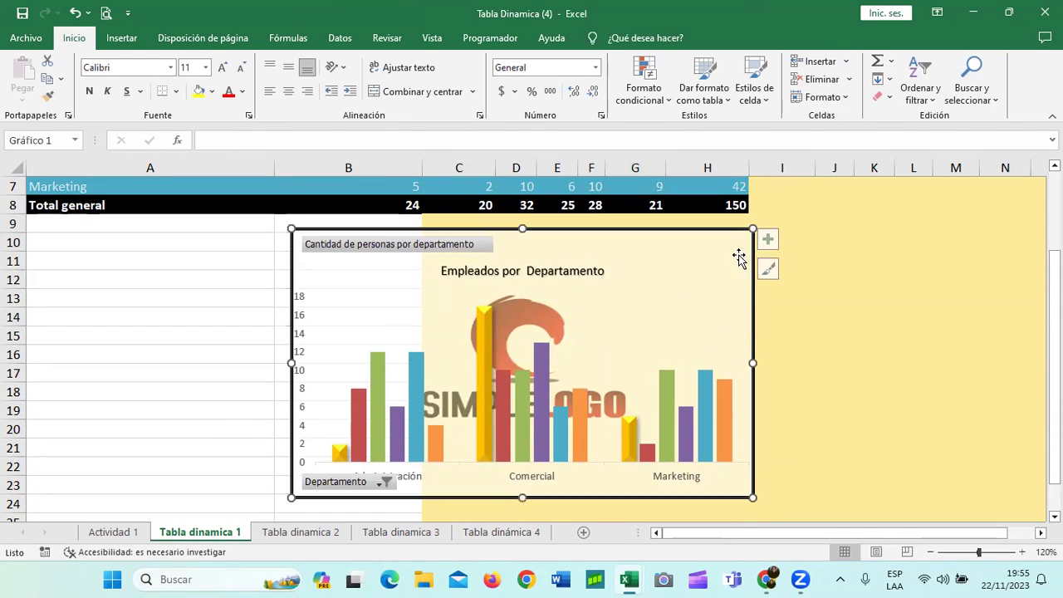
click(772, 242)
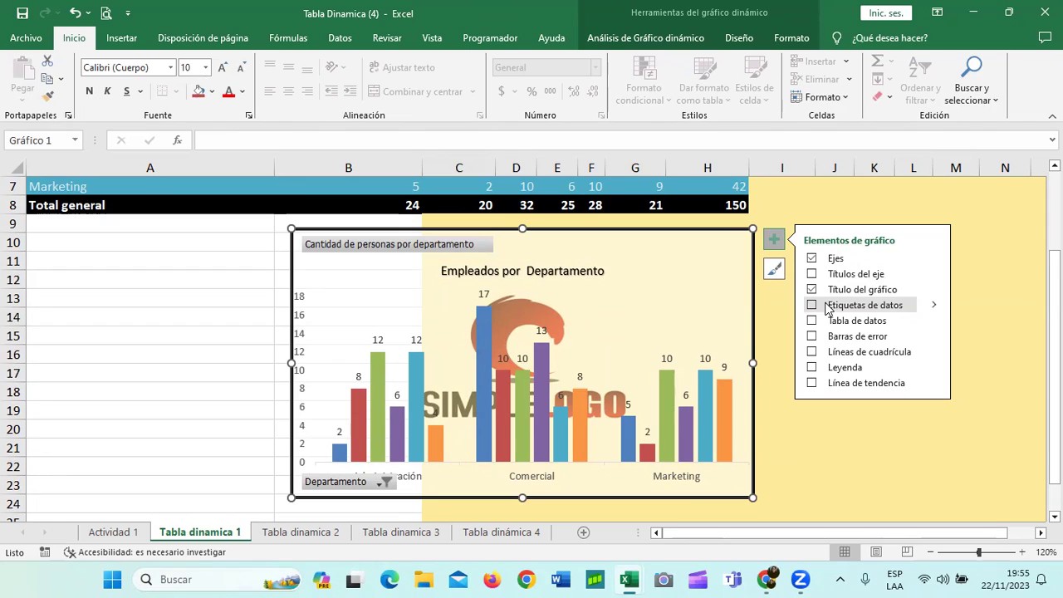
click(812, 258)
click(811, 305)
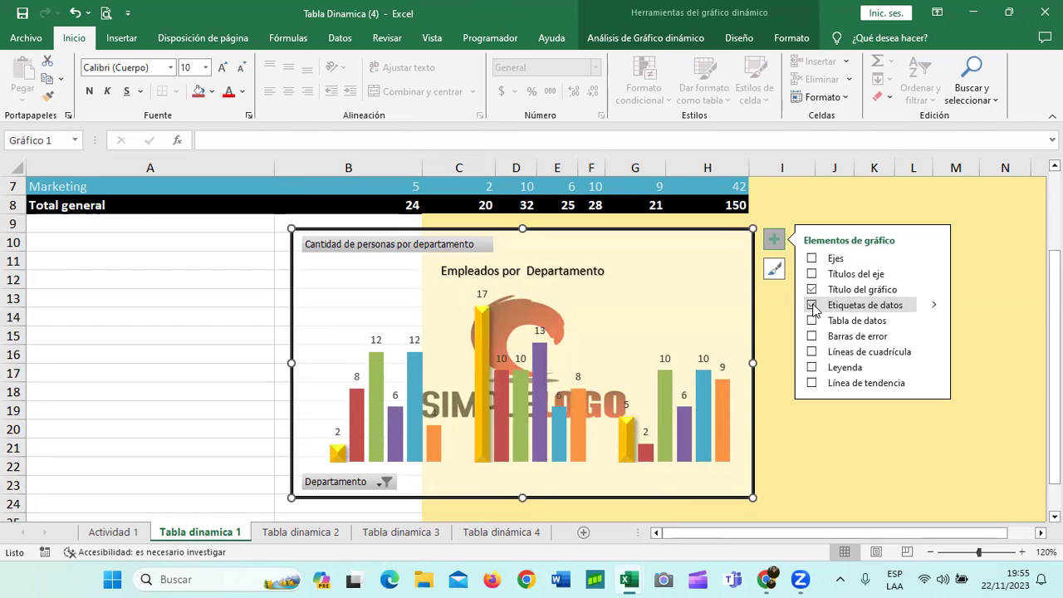
click(722, 366)
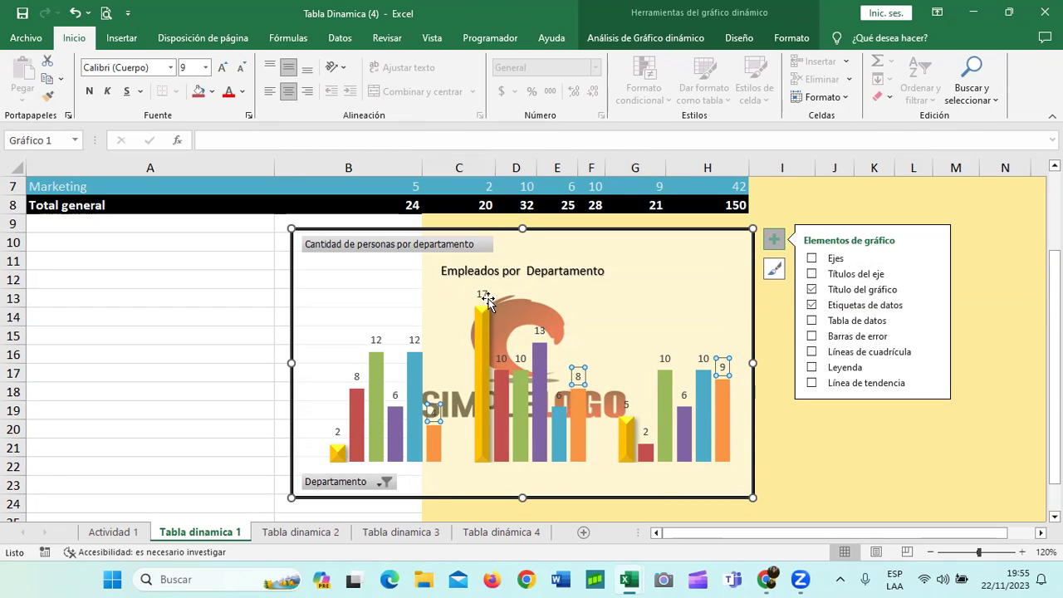
click(482, 294)
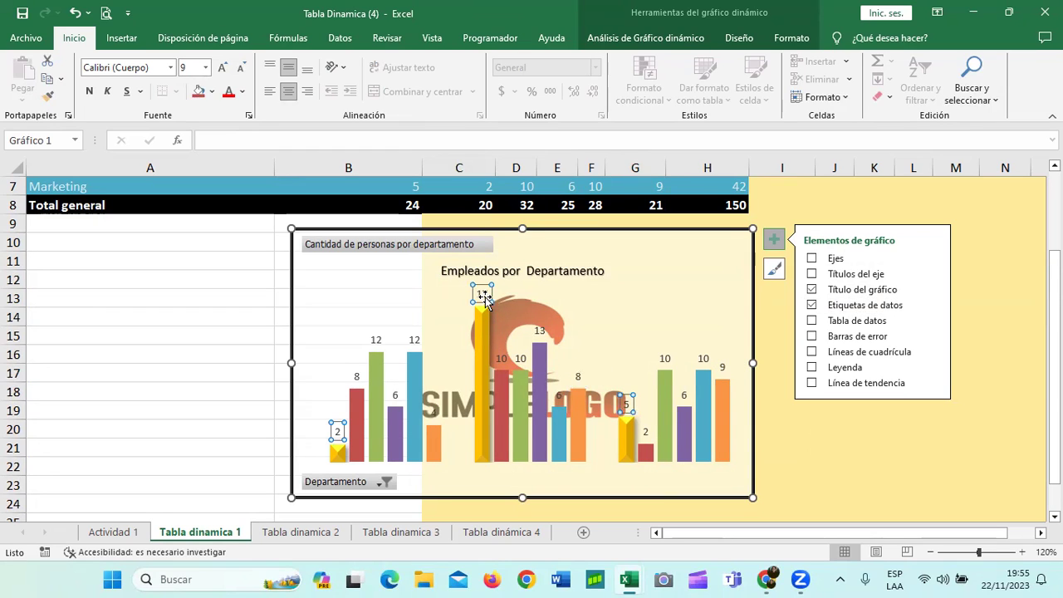
Step: Add a Sucursal legend to the chart after briefly trying error bars
click(813, 337)
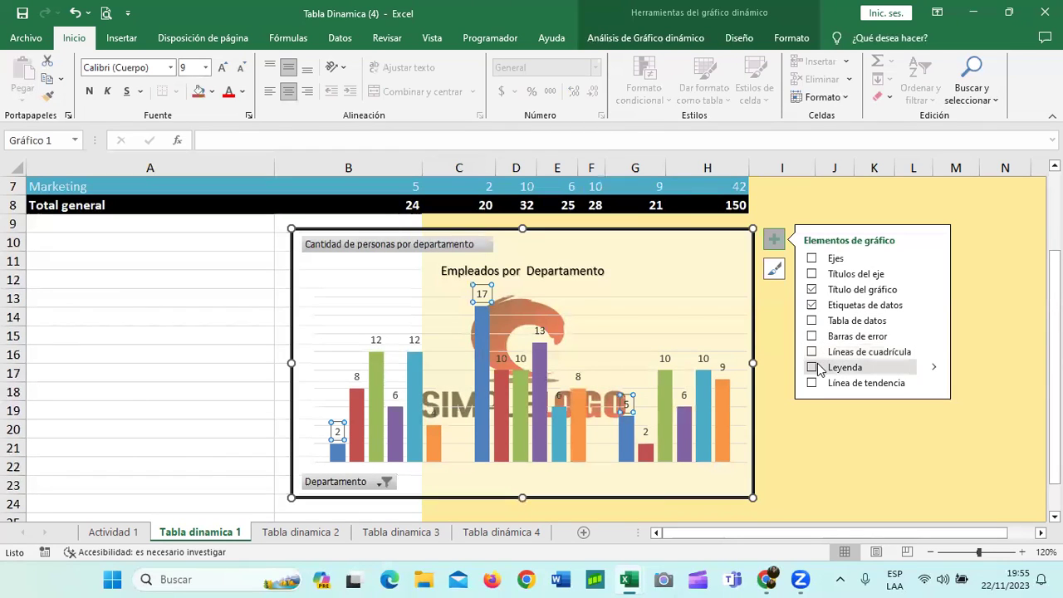
click(812, 370)
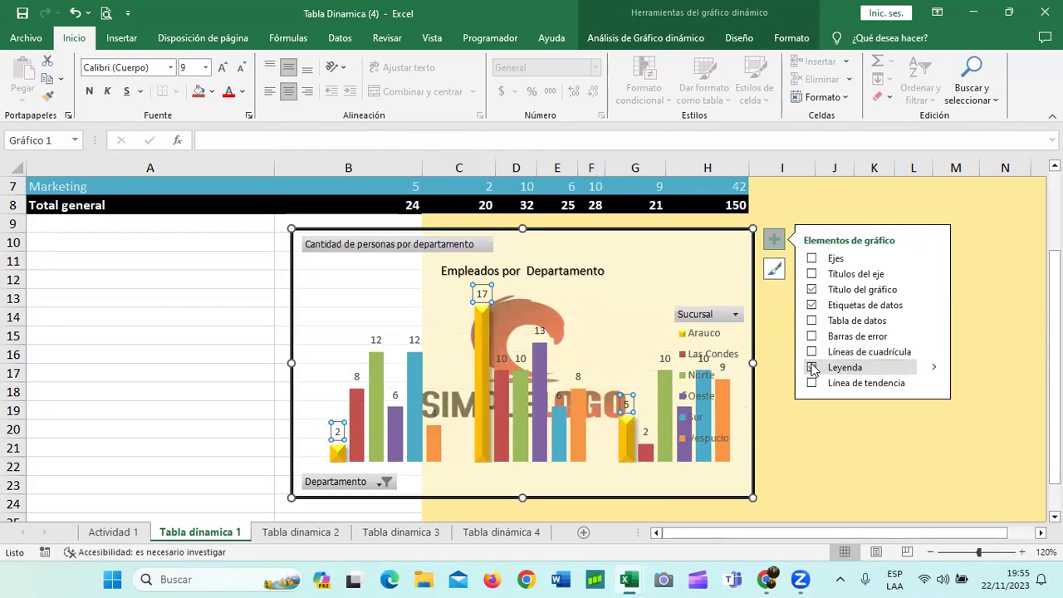
click(934, 369)
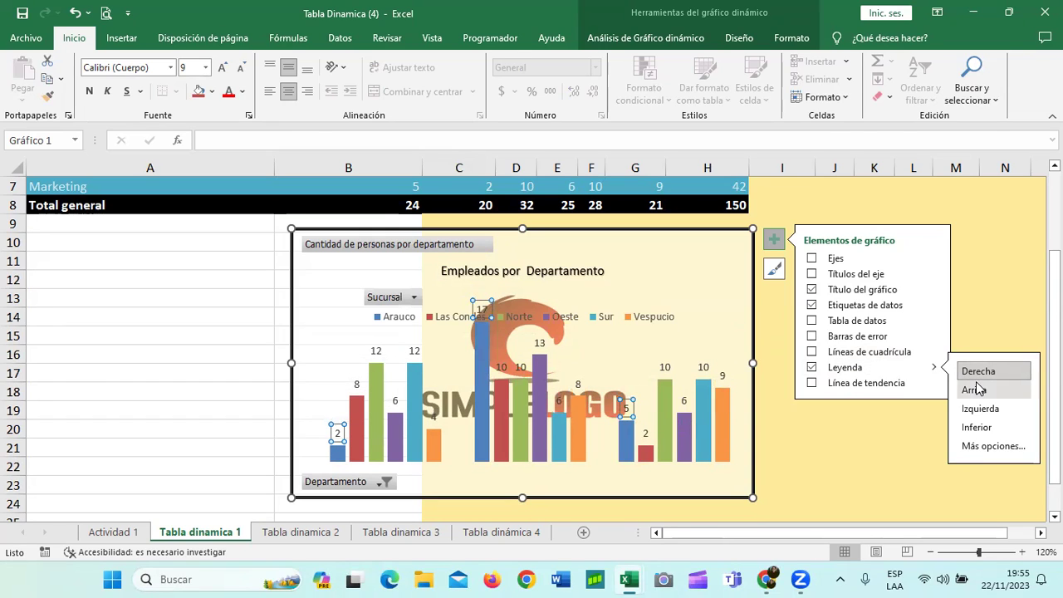
click(979, 428)
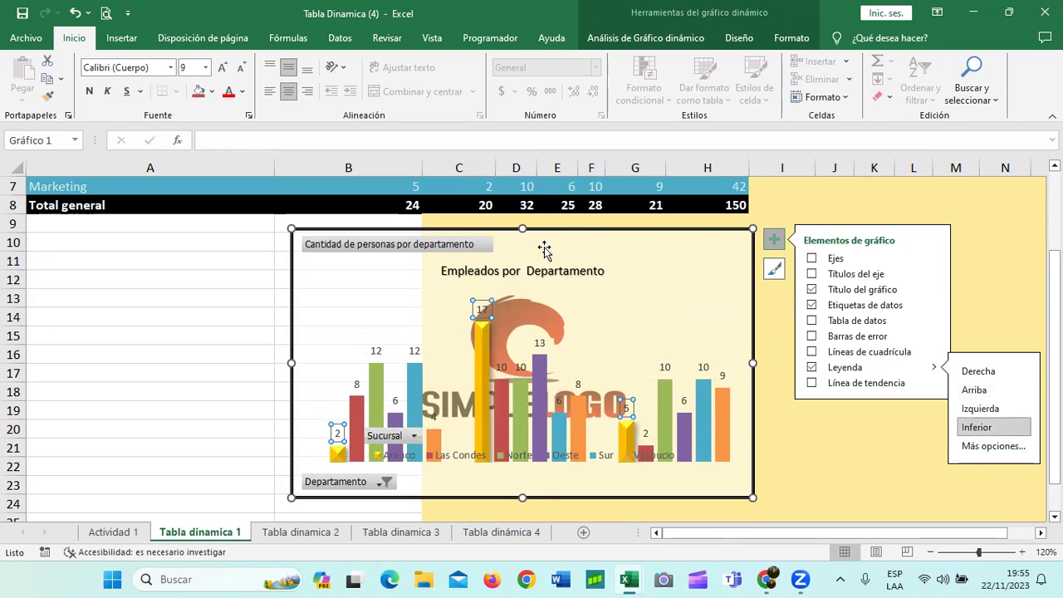
click(815, 467)
scroll(812, 469, down, 1)
scroll(812, 469, down, 1)
click(684, 346)
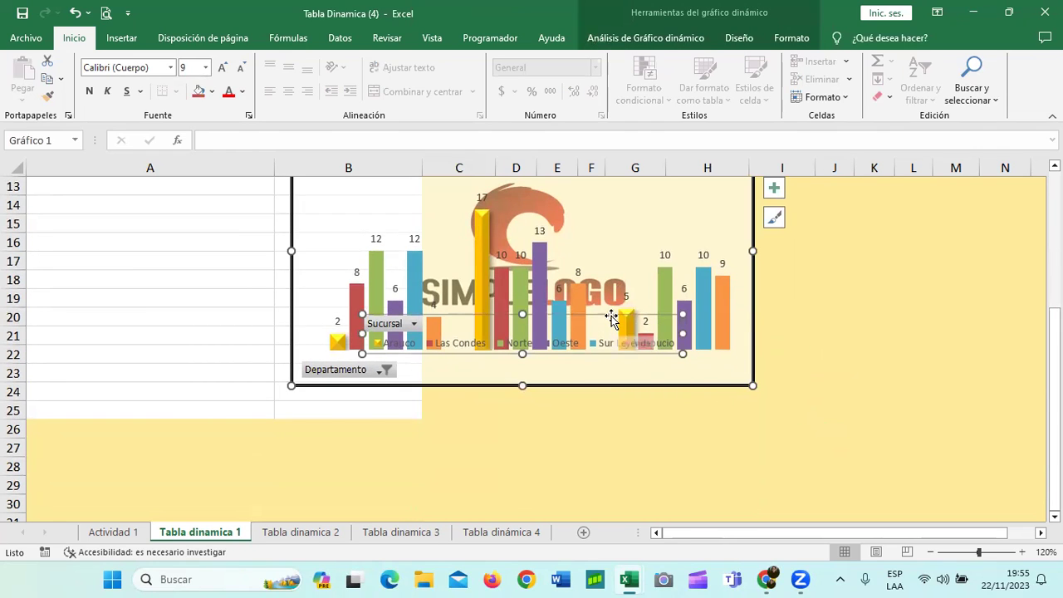
mouse_move(602, 339)
mouse_down()
mouse_move(531, 394)
mouse_move(522, 432)
mouse_up()
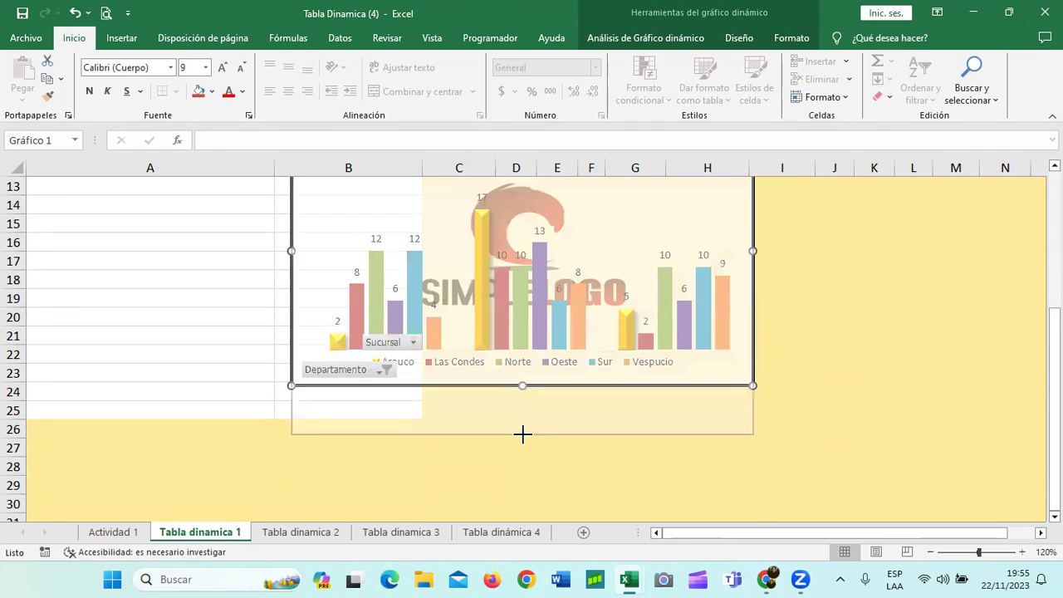
scroll(749, 379, up, 1)
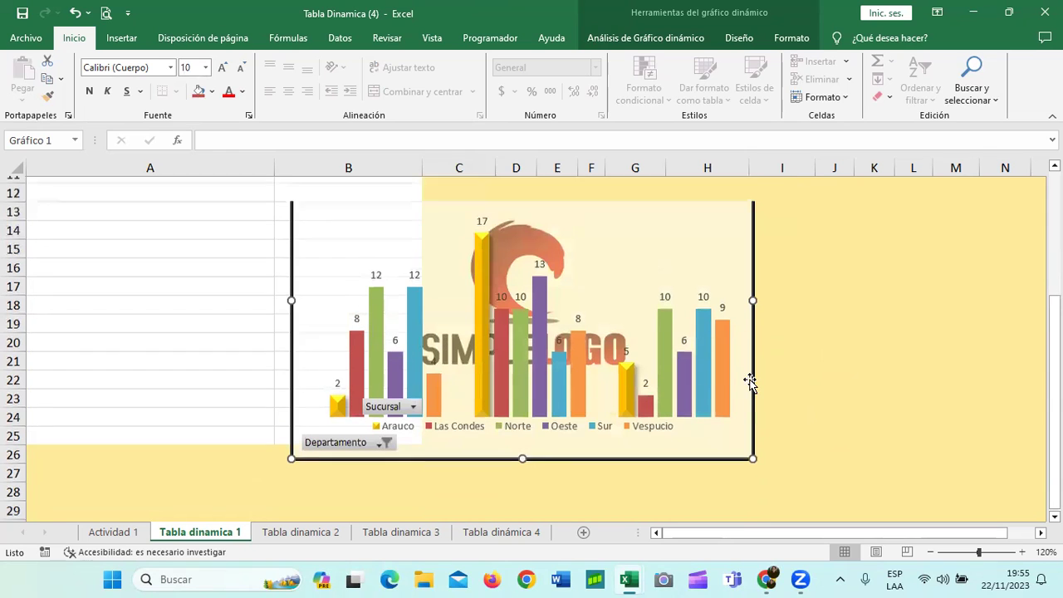
scroll(800, 377, down, 1)
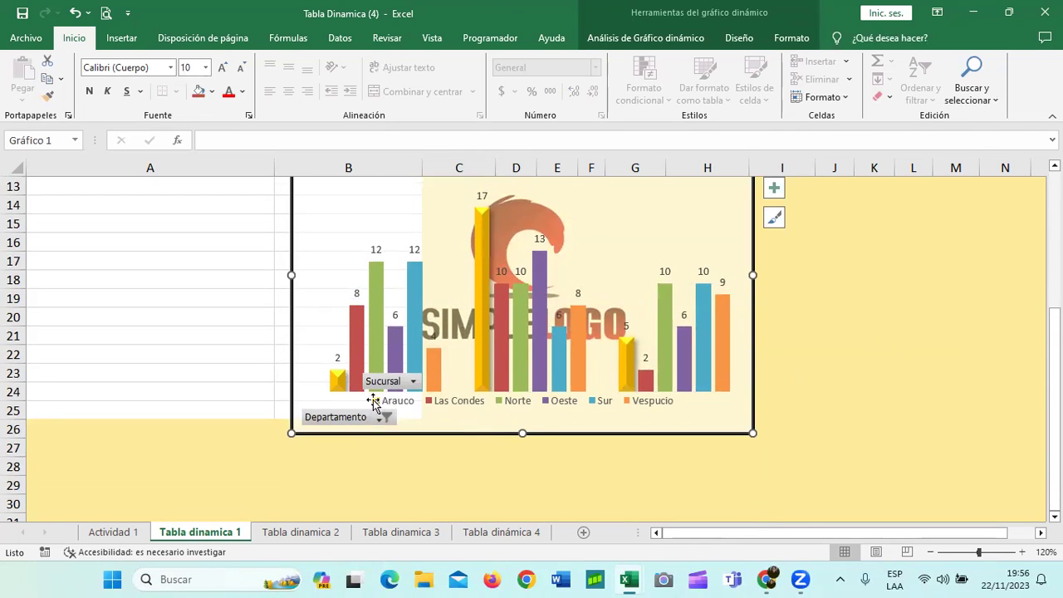
click(341, 392)
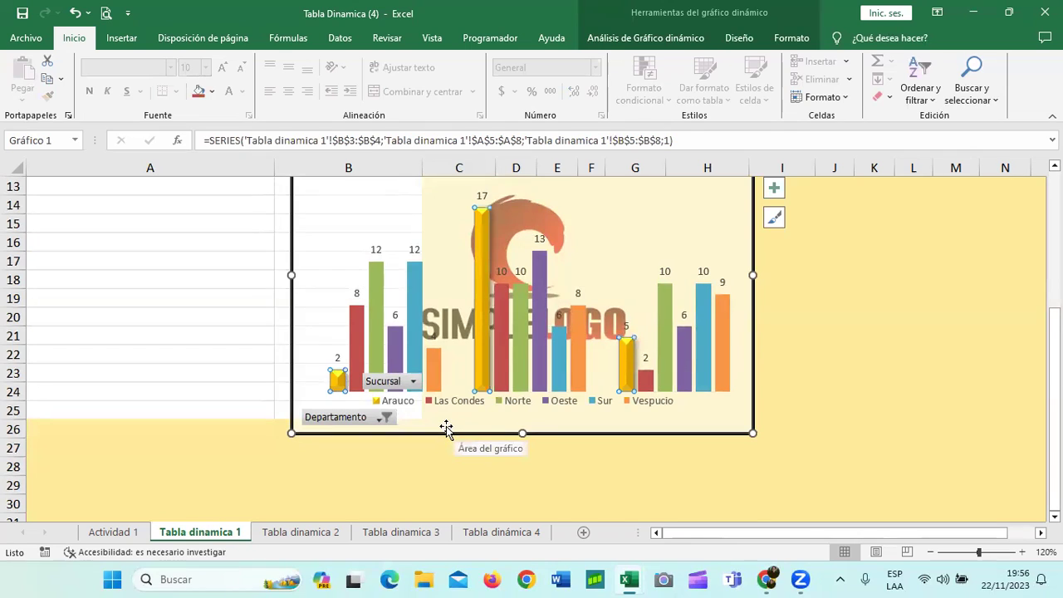
click(358, 355)
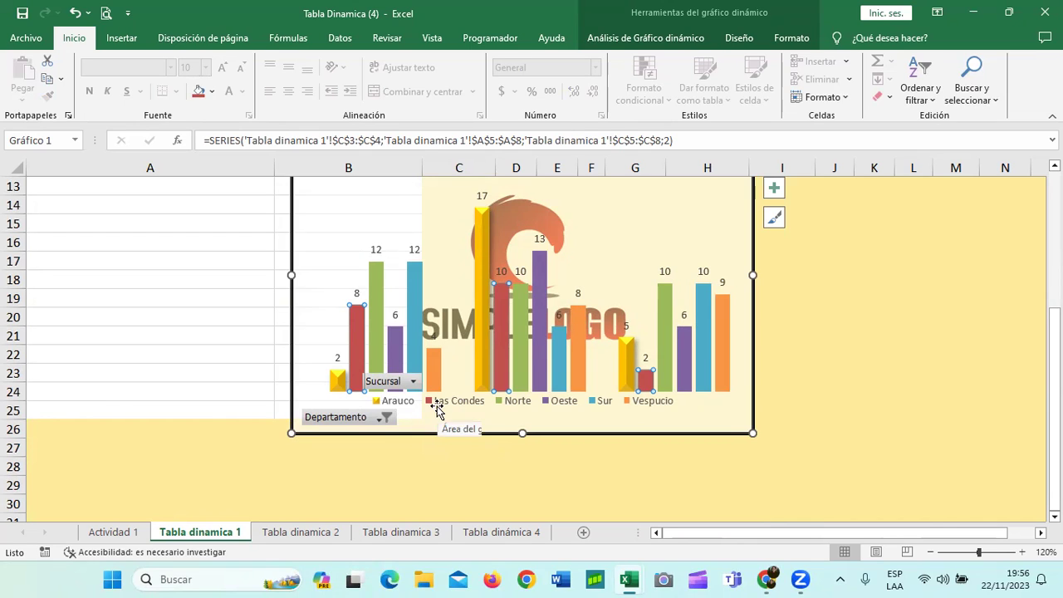
click(498, 403)
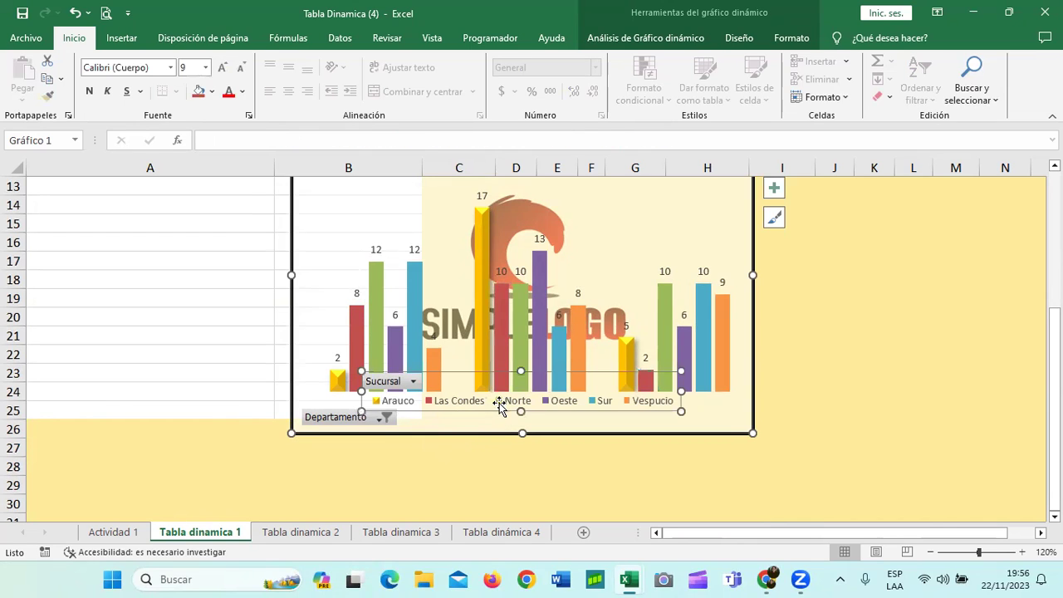
click(379, 306)
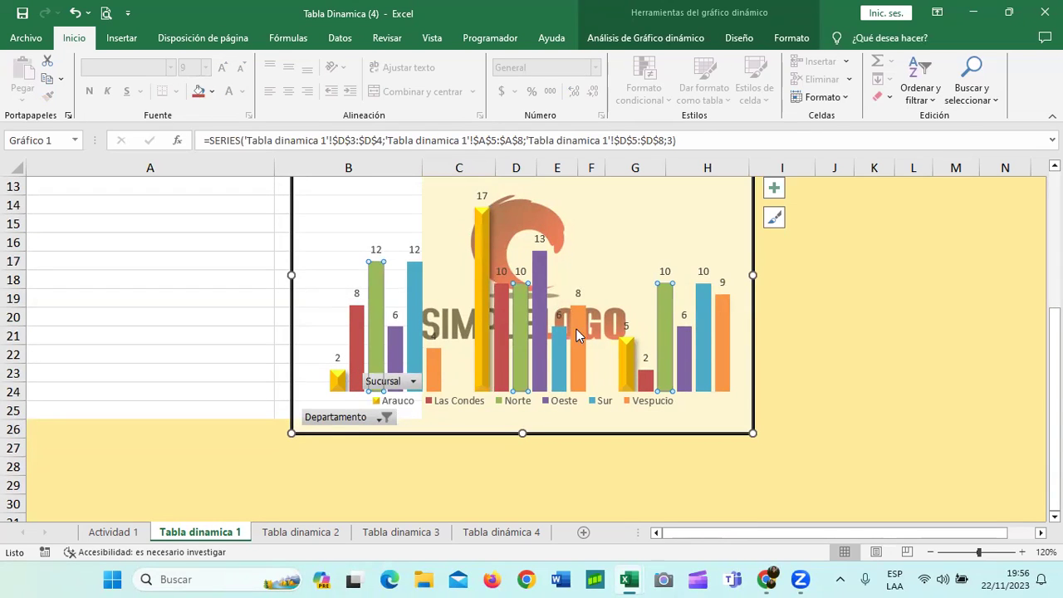
click(536, 309)
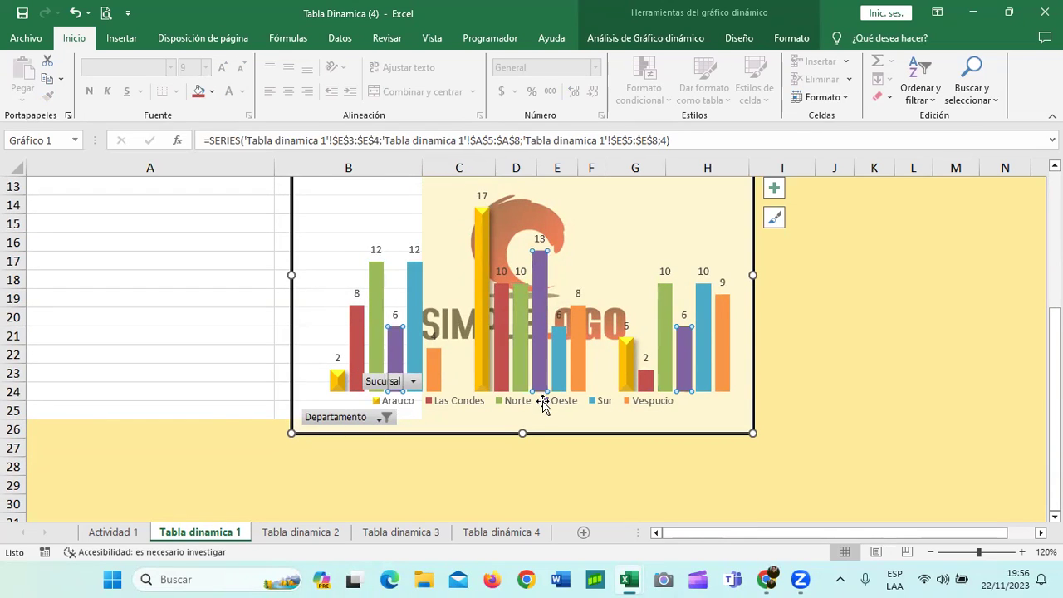
click(563, 370)
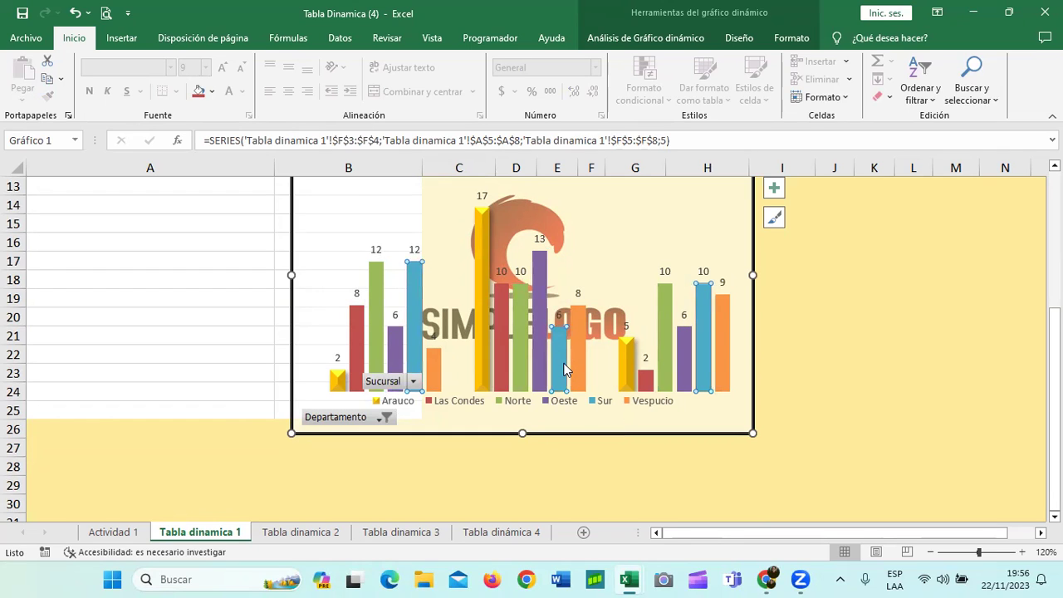
click(591, 398)
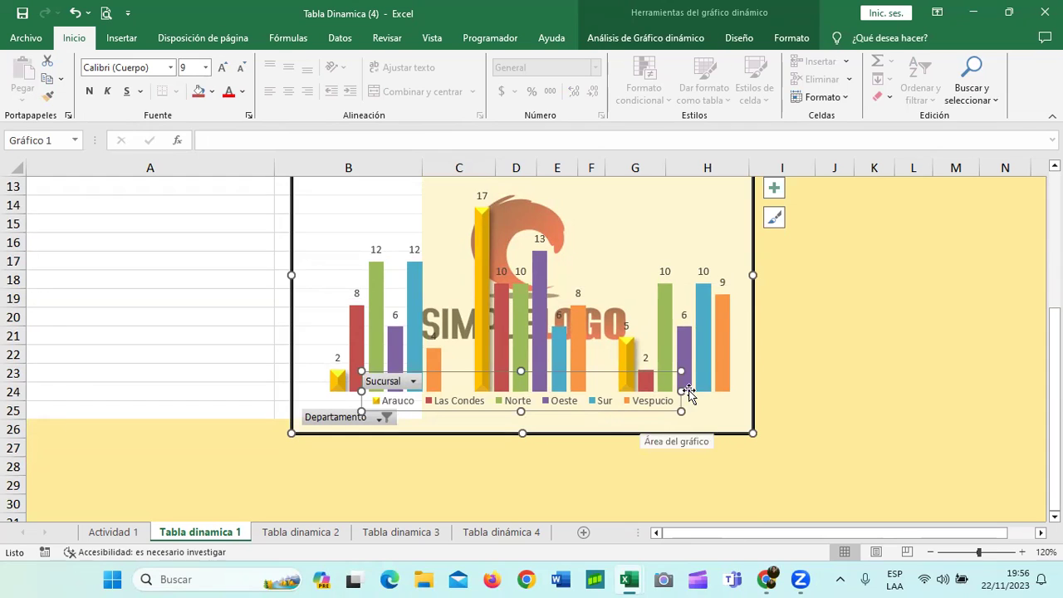
click(722, 371)
click(655, 408)
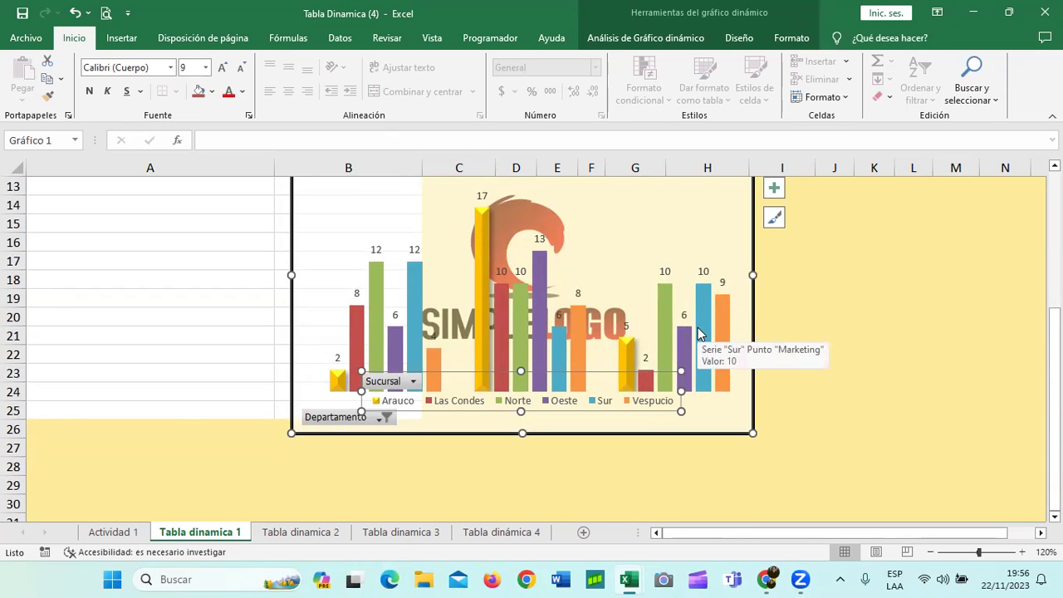
scroll(614, 259, up, 4)
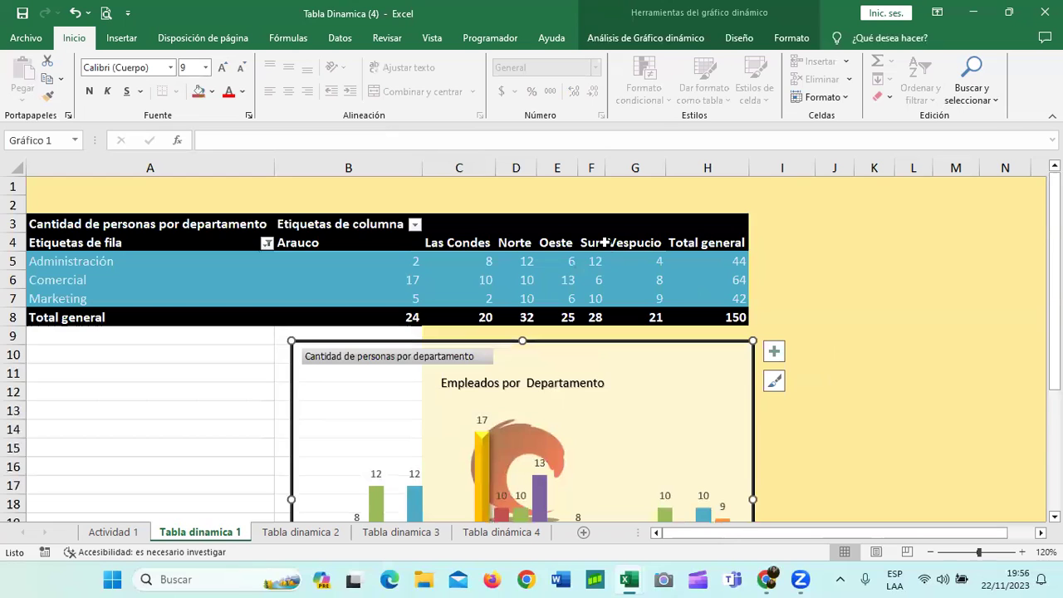
scroll(604, 243, down, 2)
scroll(111, 272, up, 2)
Step: Select all cells, apply the green Bueno cell style, then click cell J13
click(15, 168)
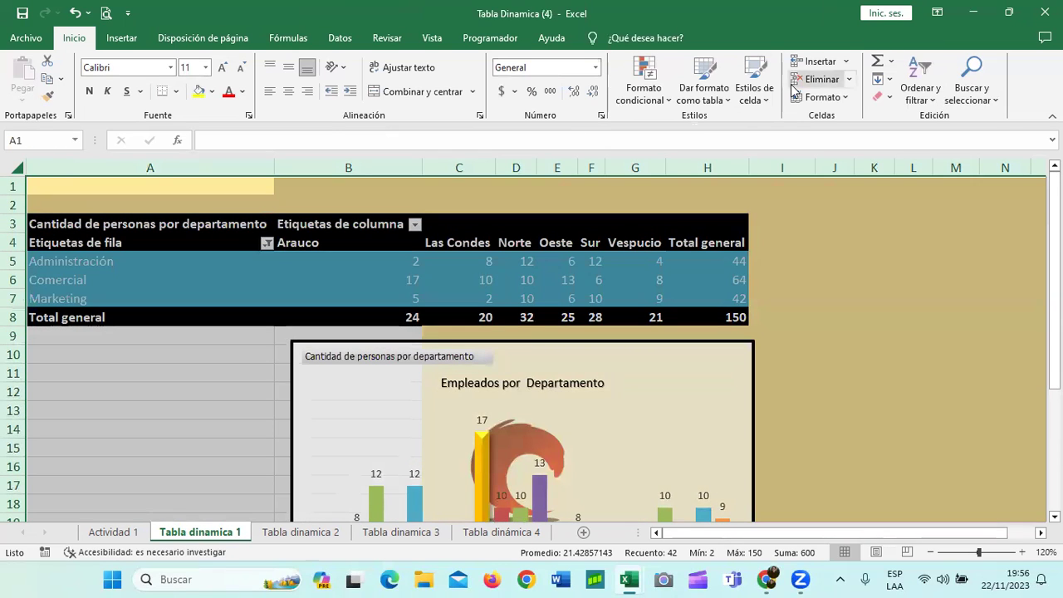
click(766, 102)
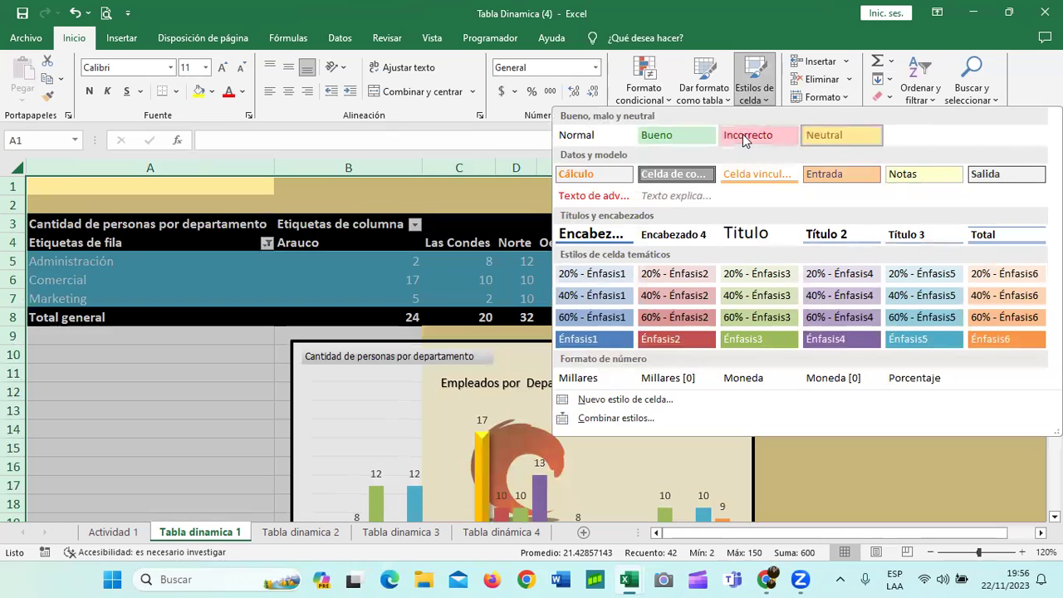
click(693, 139)
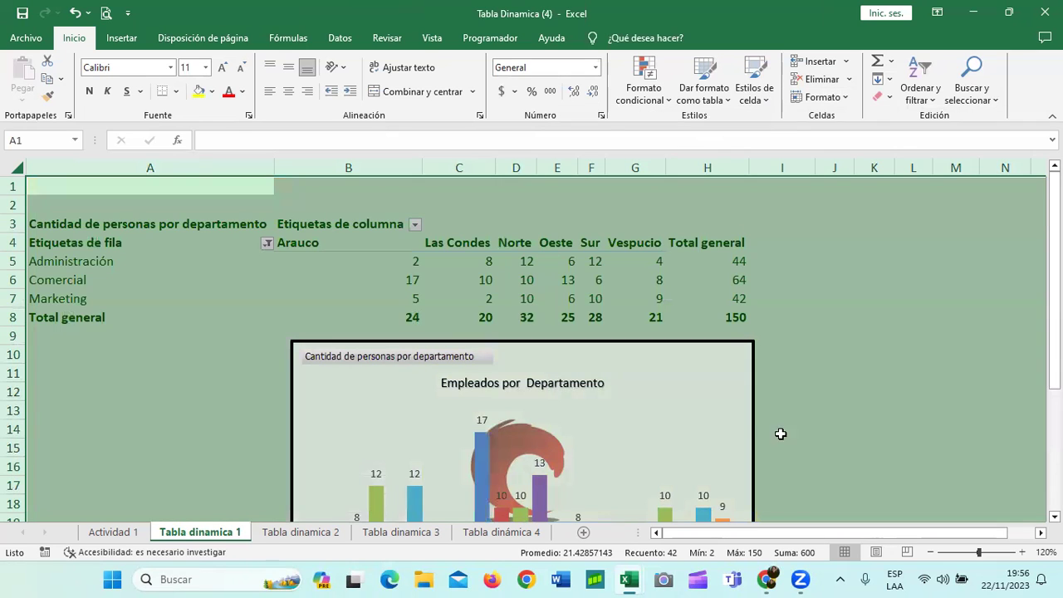
click(823, 407)
scroll(824, 401, down, 1)
scroll(823, 401, down, 2)
scroll(823, 400, up, 1)
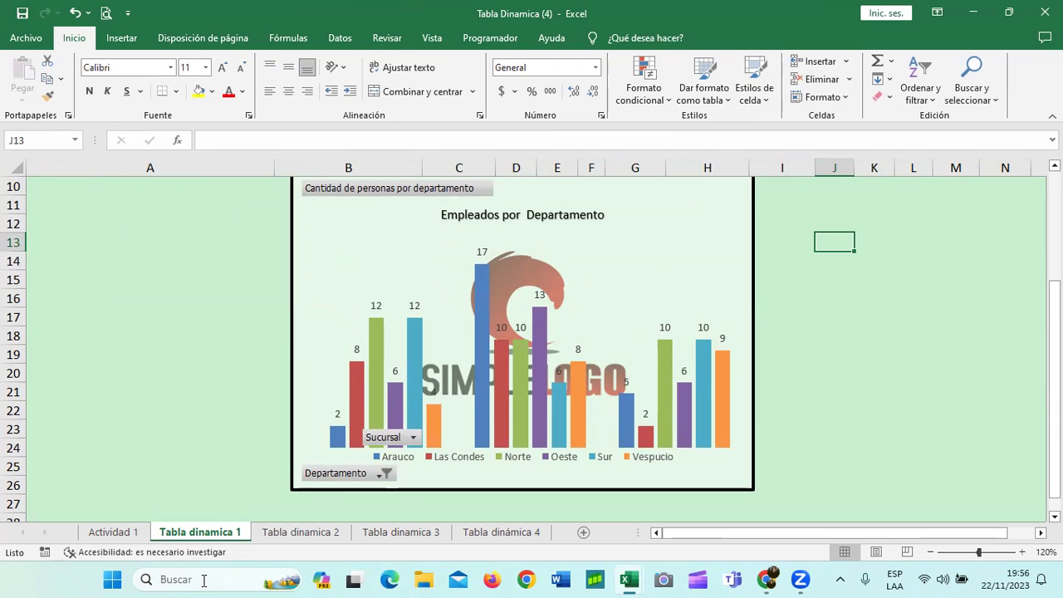
click(482, 305)
click(722, 376)
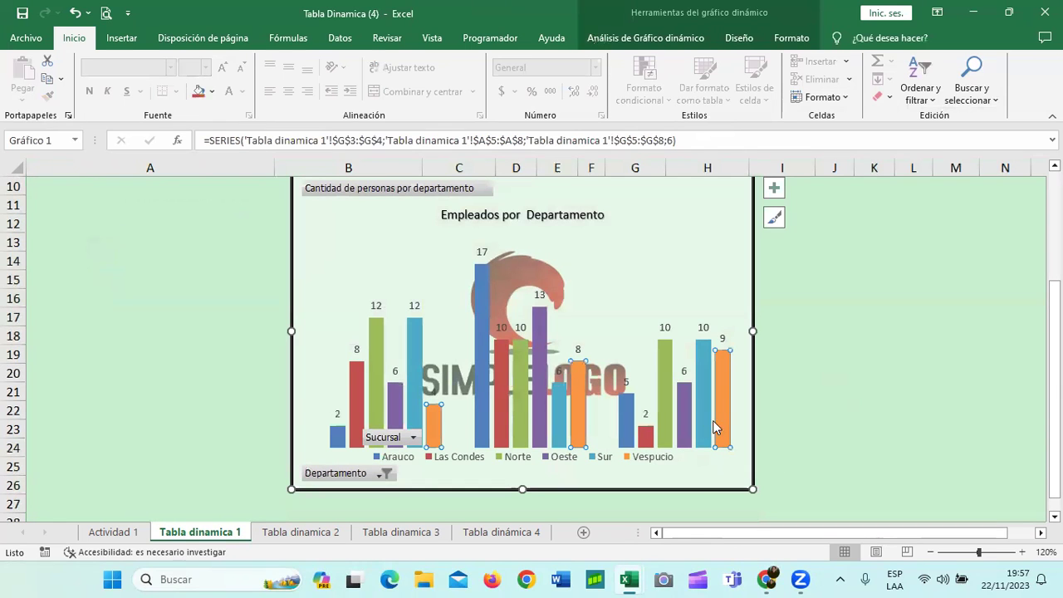
click(539, 453)
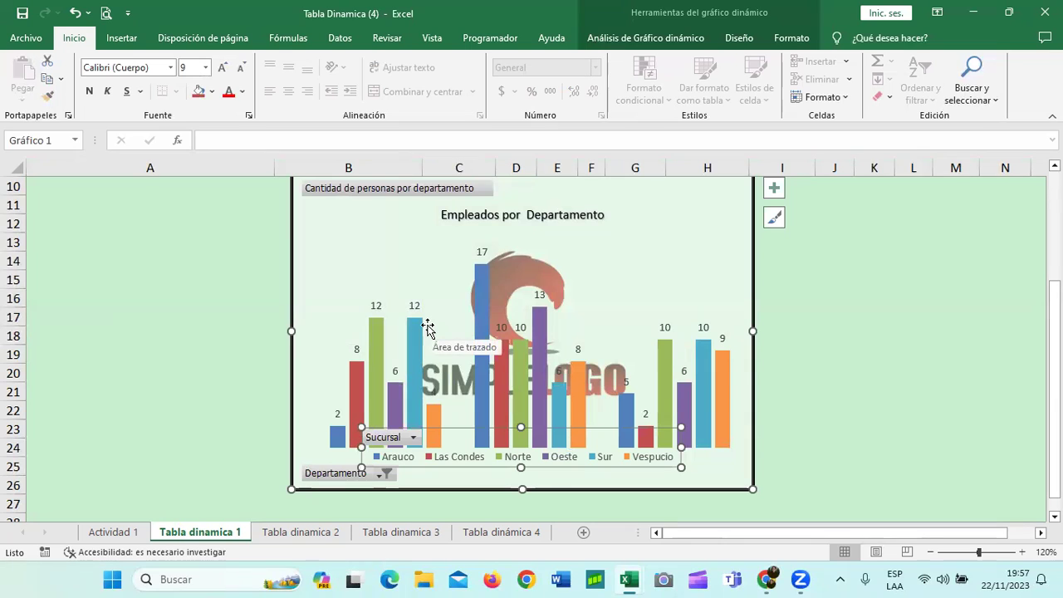
click(410, 438)
click(380, 413)
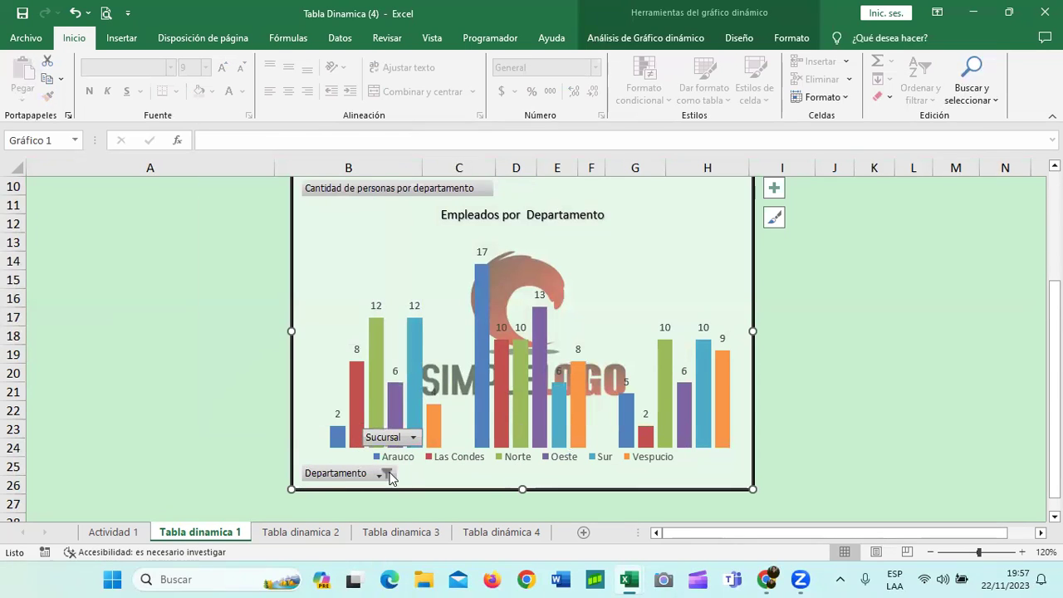
click(386, 475)
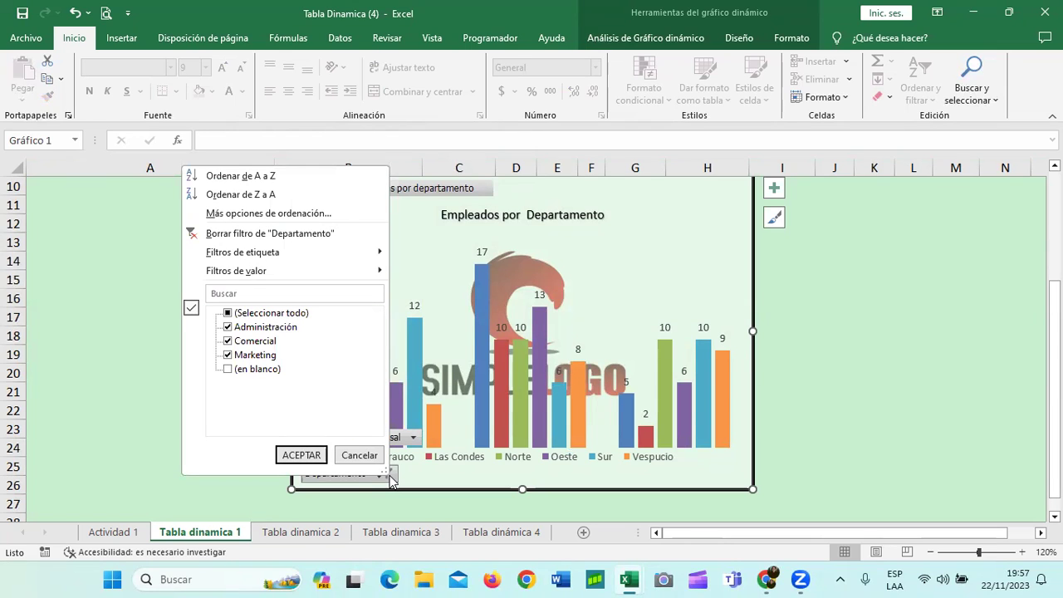
click(302, 454)
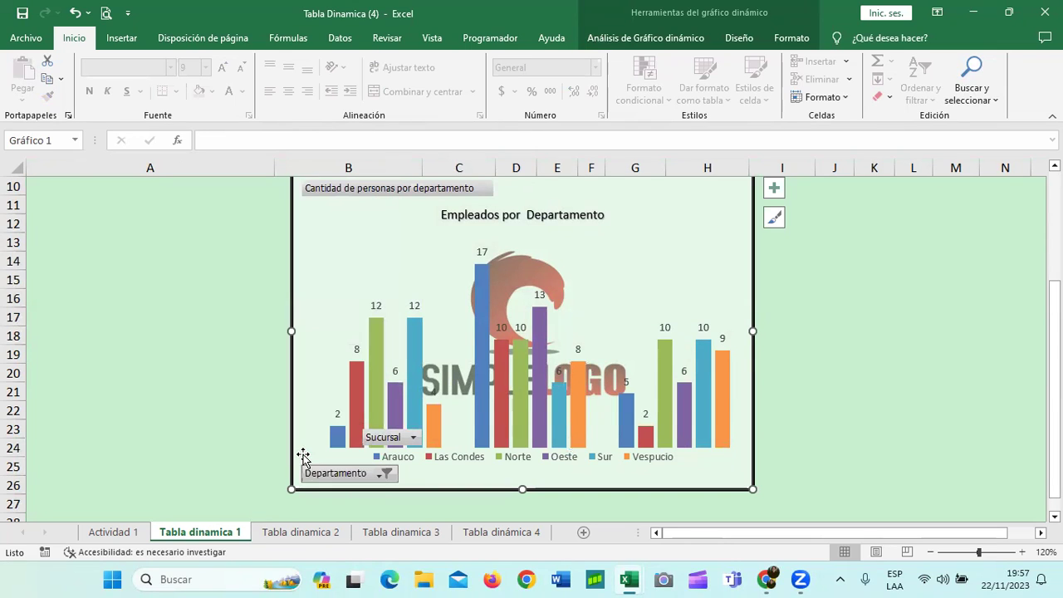
click(722, 407)
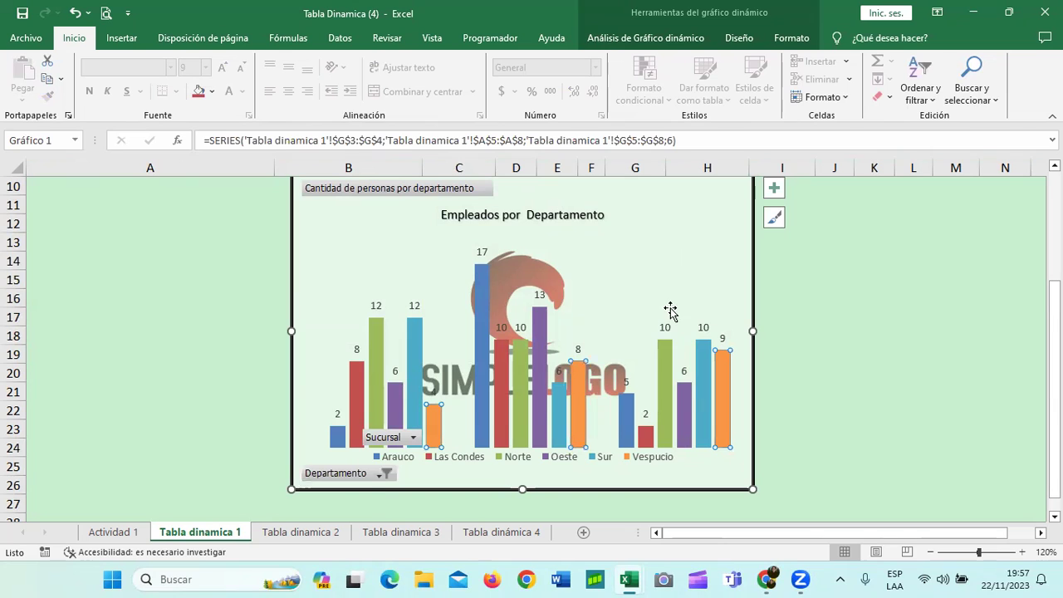
Step: Drag the 'Empleados por Departamento' title toward the chart's upper right
scroll(581, 282, up, 1)
click(538, 267)
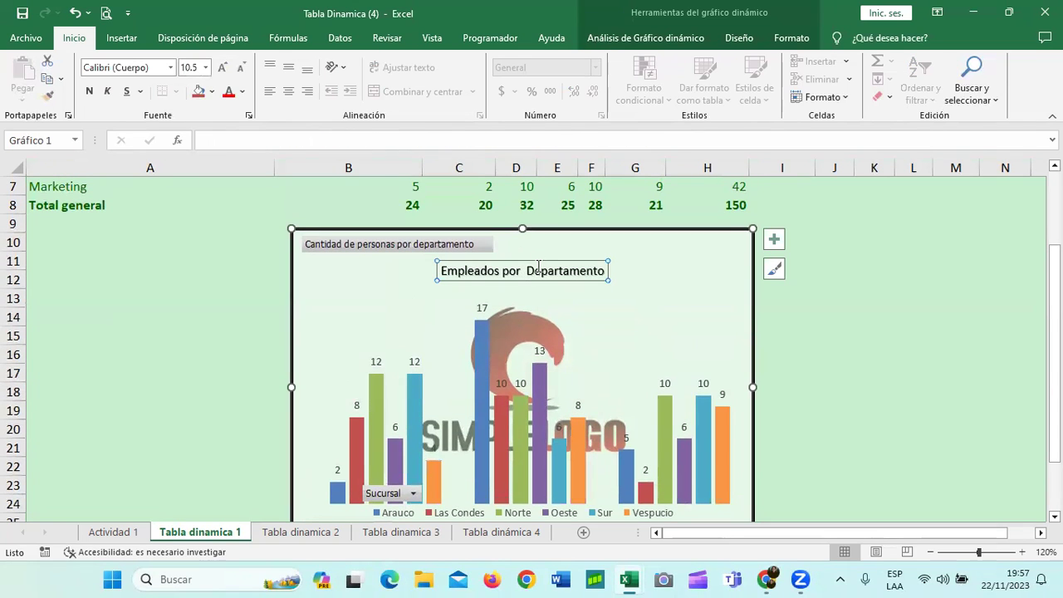
drag(543, 261, 639, 241)
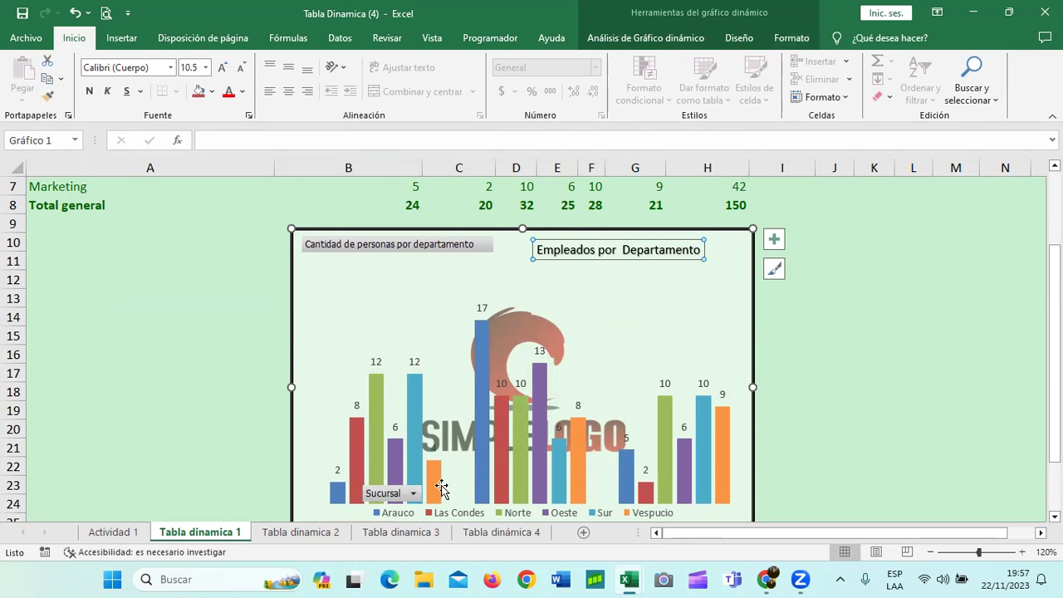
scroll(558, 483, down, 1)
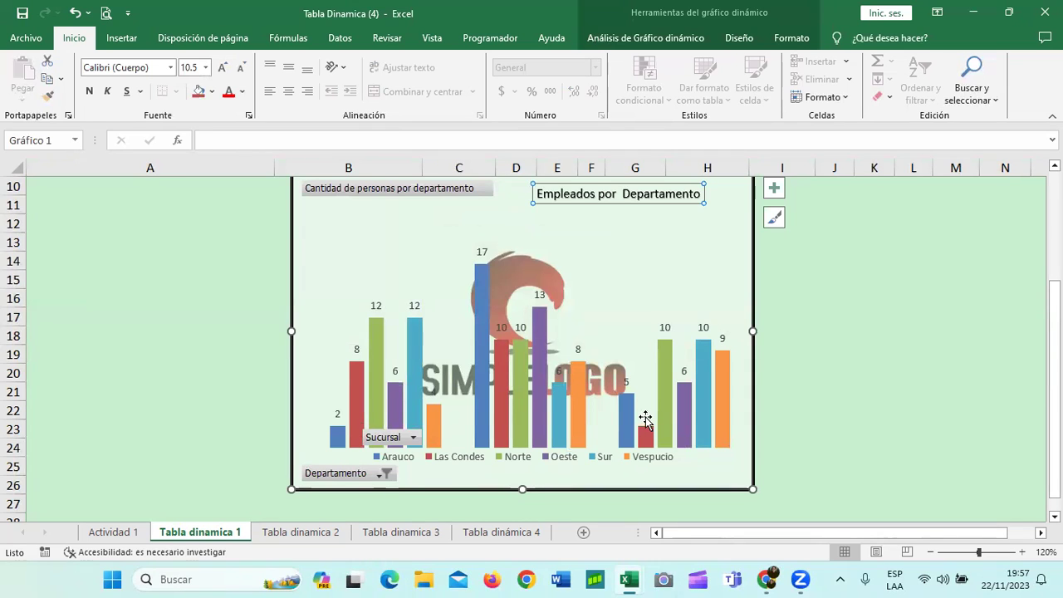
scroll(646, 419, up, 1)
Step: Apply the first Shape Effects preset to the chart title
click(791, 38)
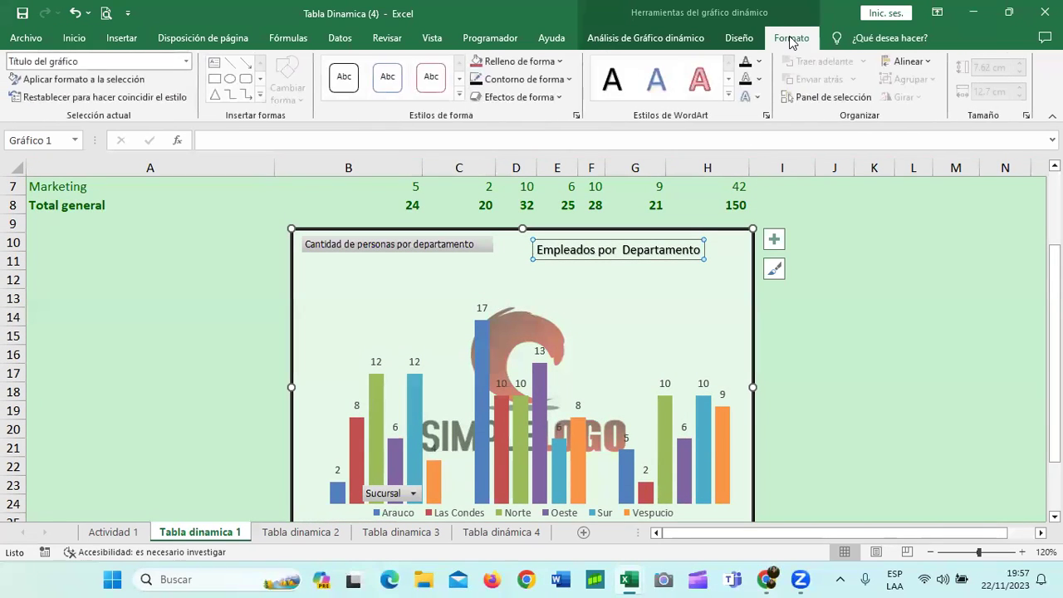
click(560, 101)
mouse_move(530, 283)
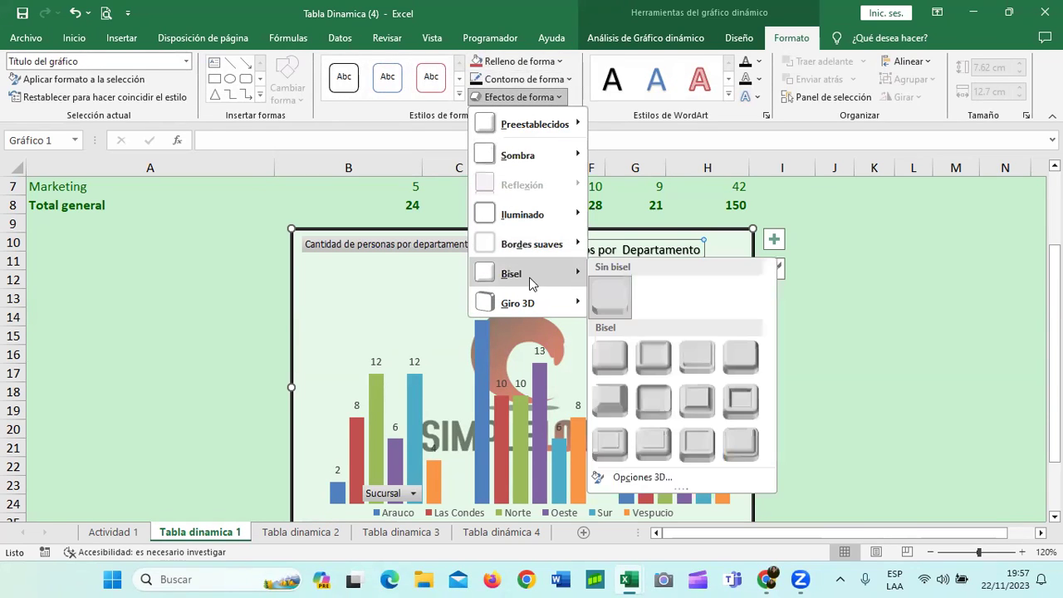
click(746, 365)
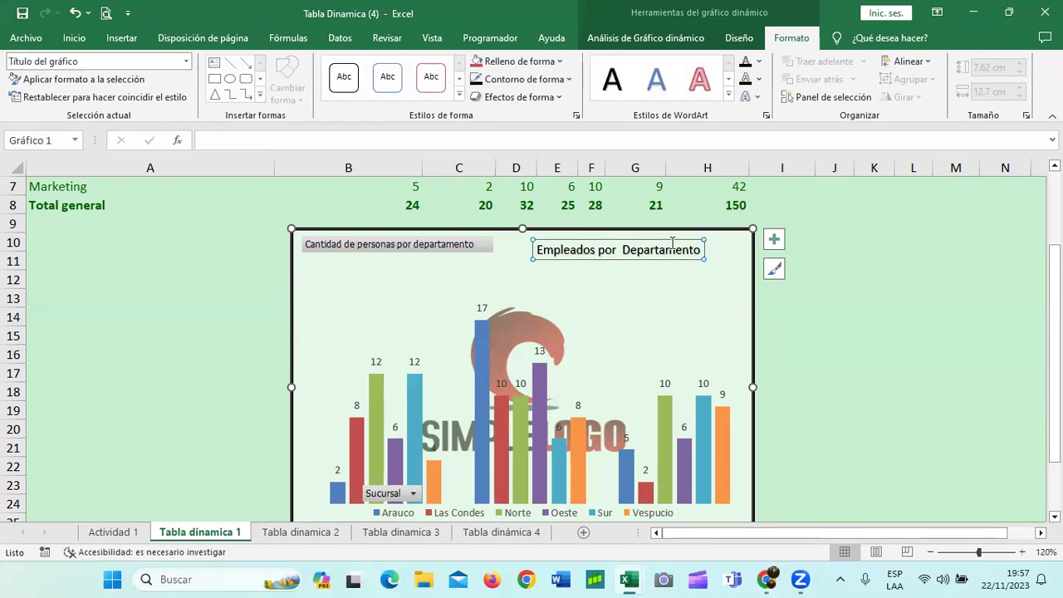
click(517, 97)
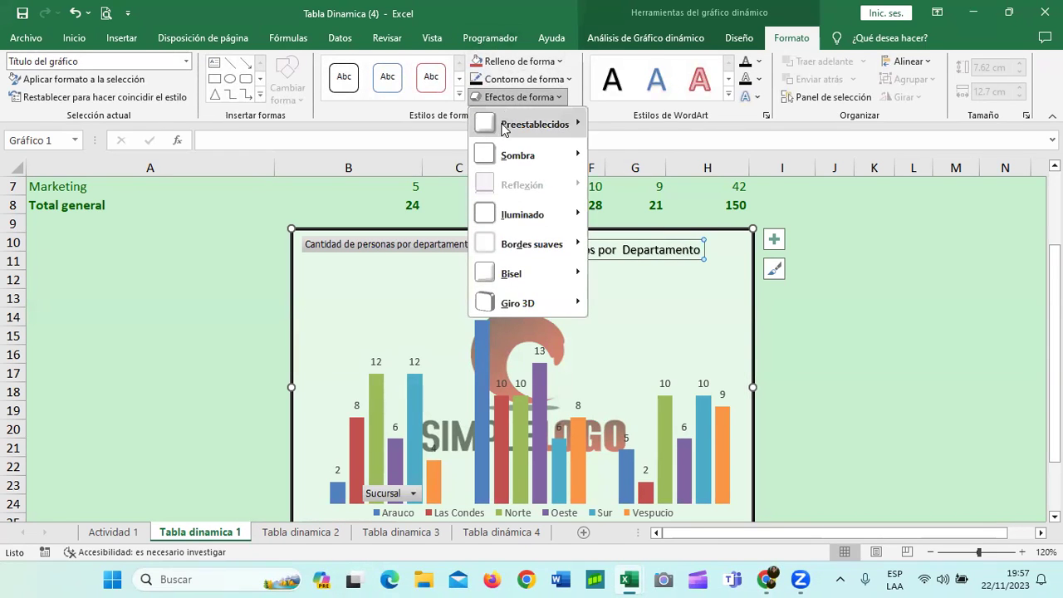
mouse_move(504, 126)
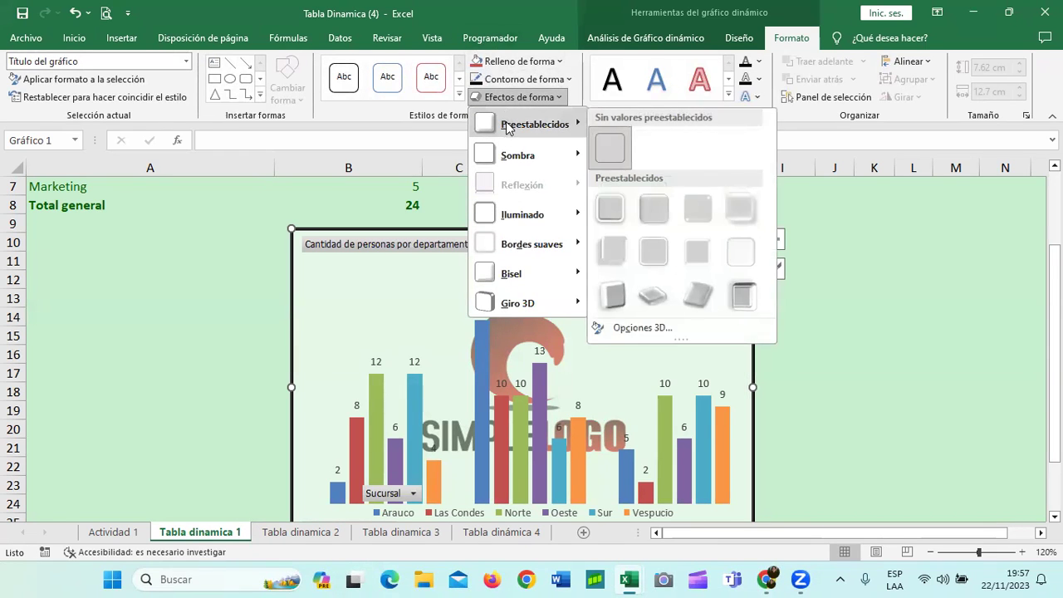
click(609, 202)
Step: Give the chart title the black shape style with white text
click(640, 313)
click(647, 255)
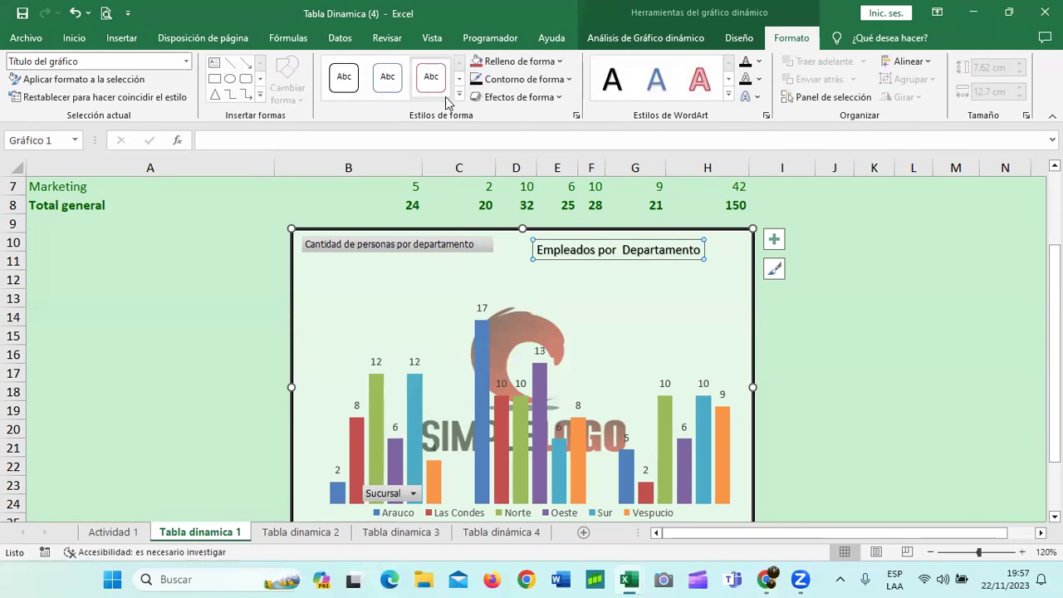
click(459, 94)
click(343, 156)
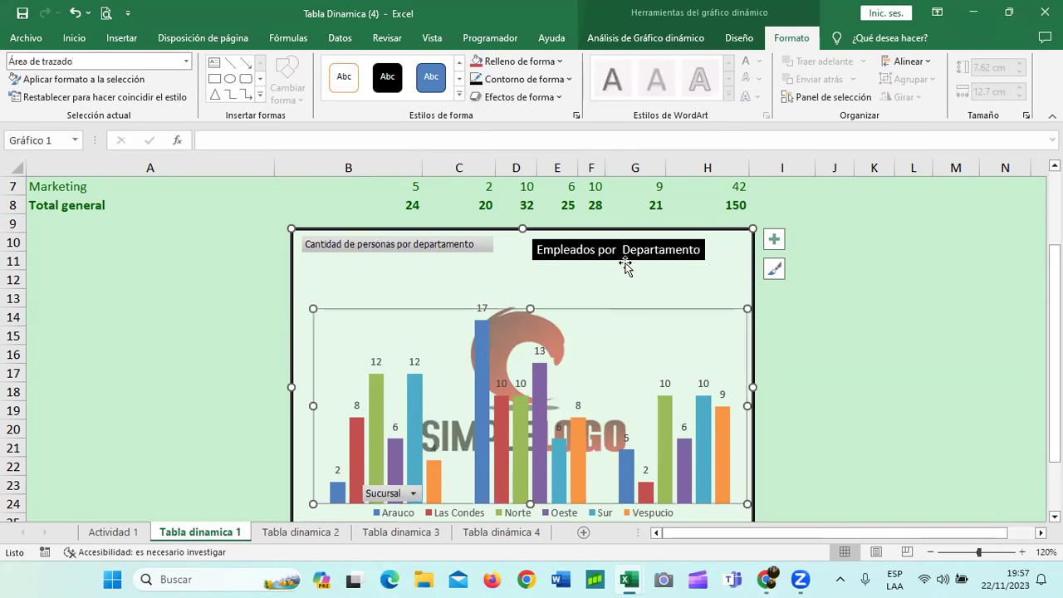
Step: Filter the chart's Departamento field to show only Administración, unchecking Comercial and Marketing
click(408, 244)
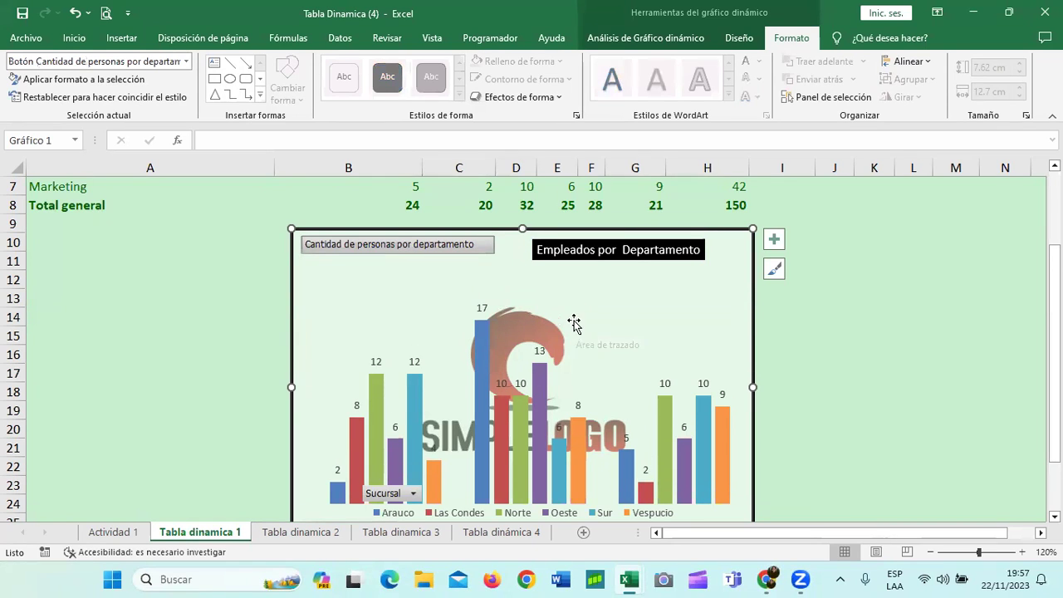
scroll(573, 326, down, 2)
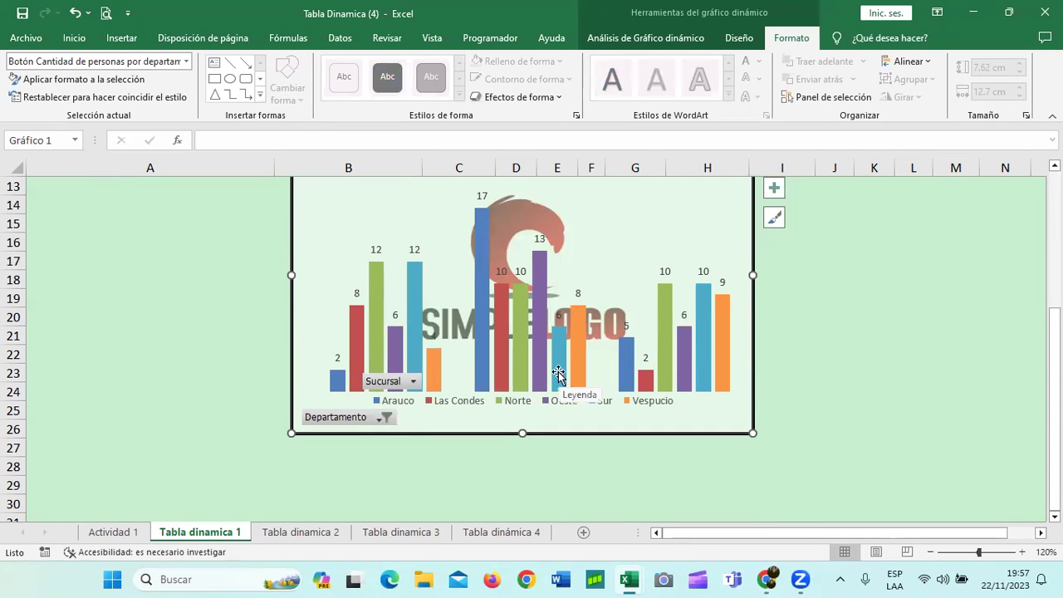
scroll(460, 386, up, 1)
scroll(432, 391, down, 1)
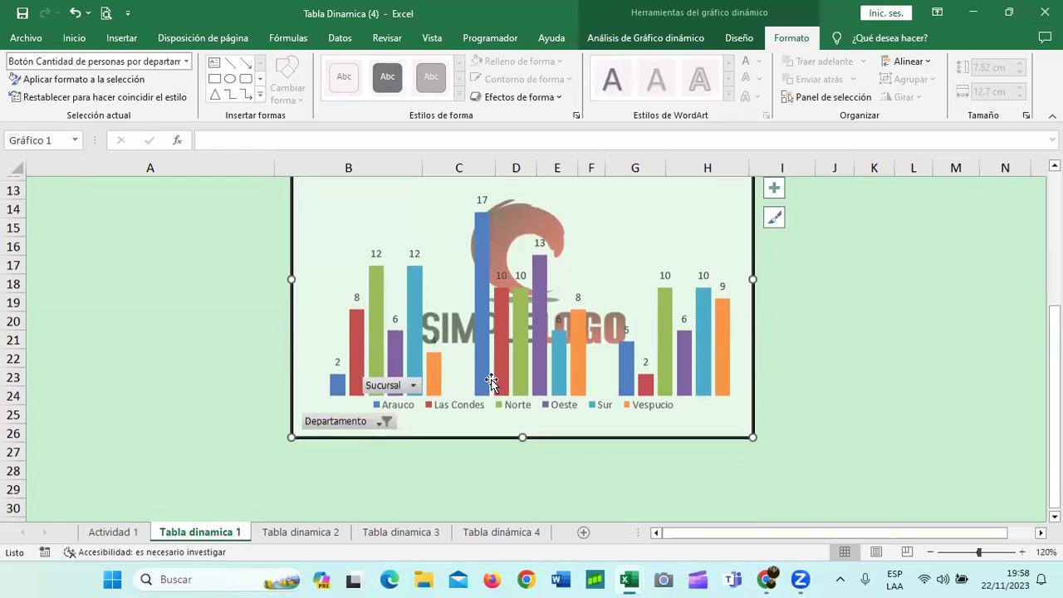
click(410, 382)
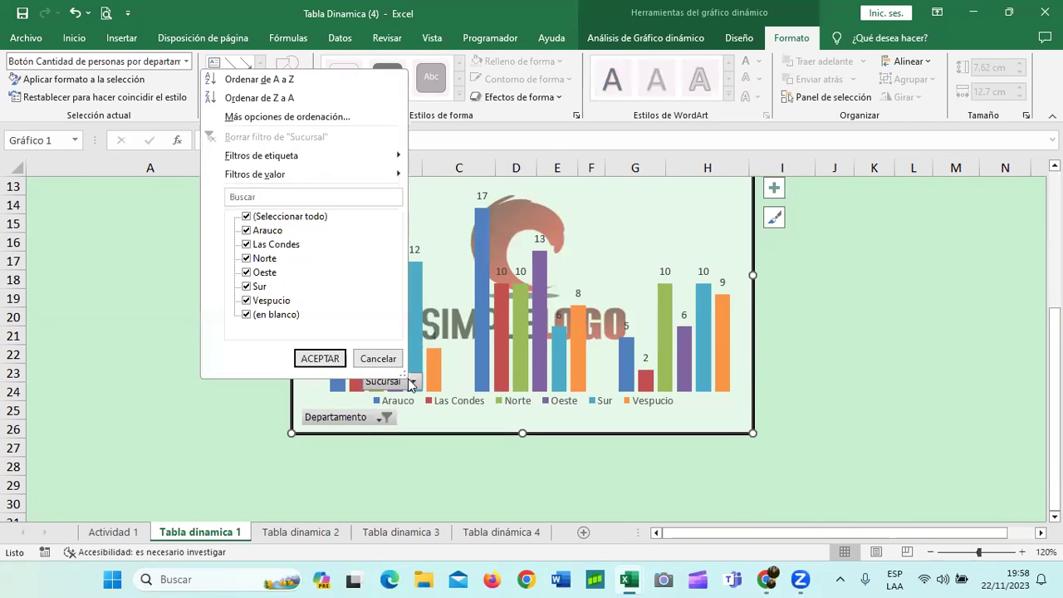
click(411, 382)
click(384, 418)
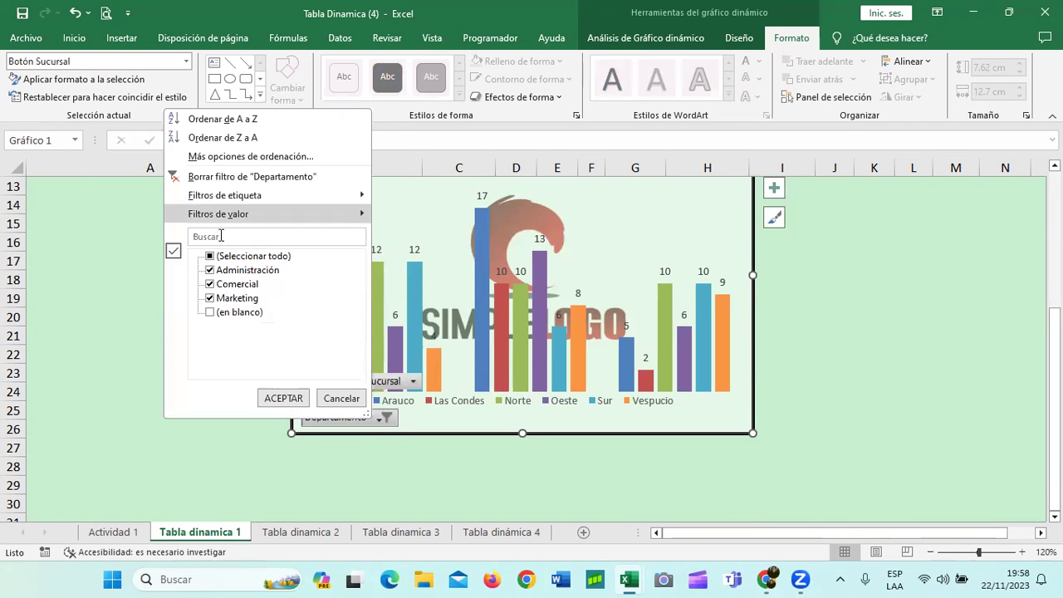
click(210, 284)
click(210, 298)
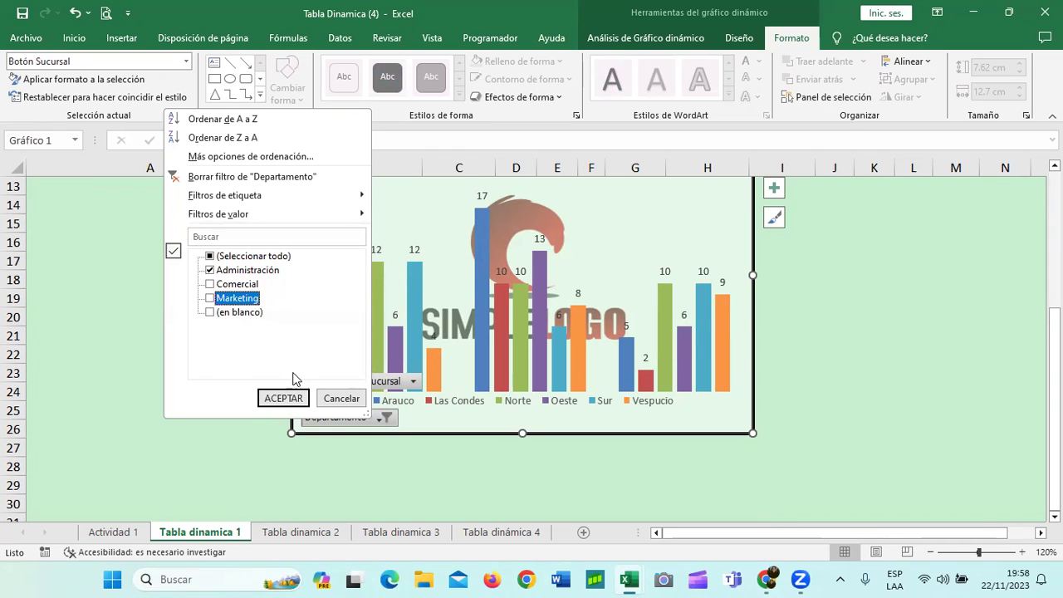
click(283, 398)
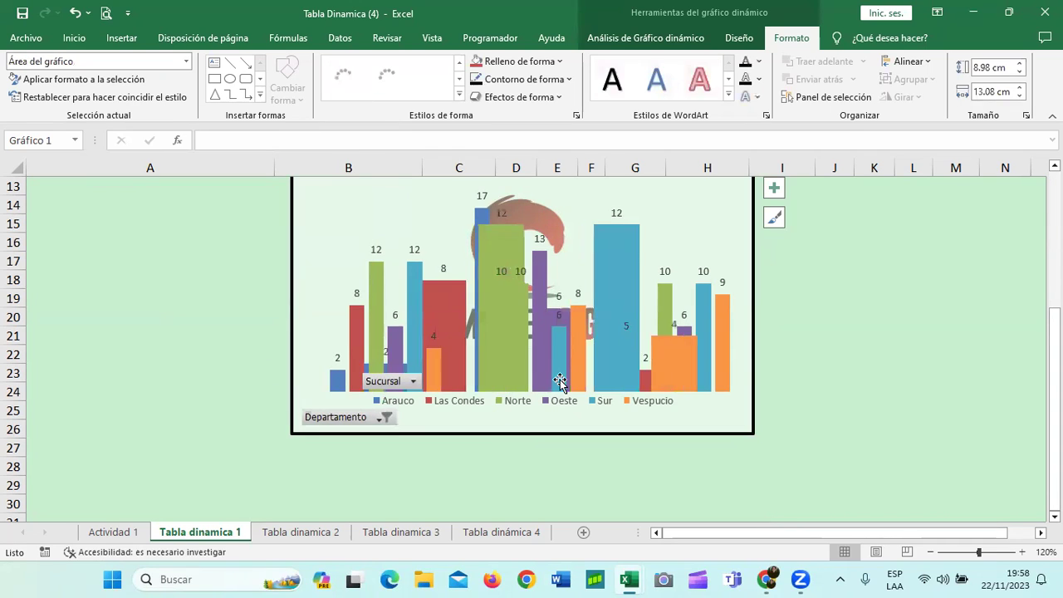
scroll(585, 424, up, 1)
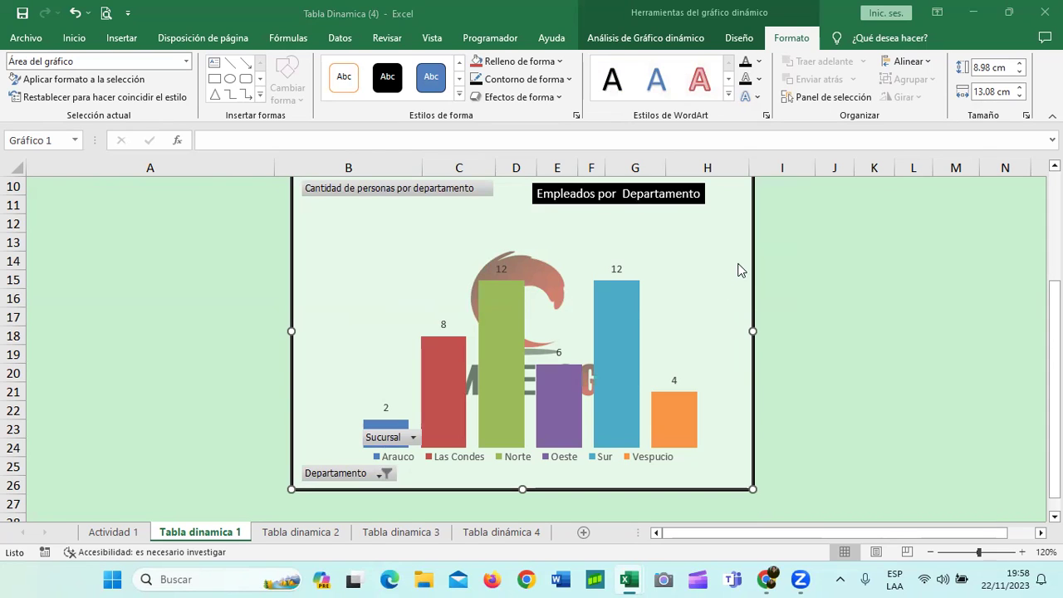
scroll(657, 288, down, 2)
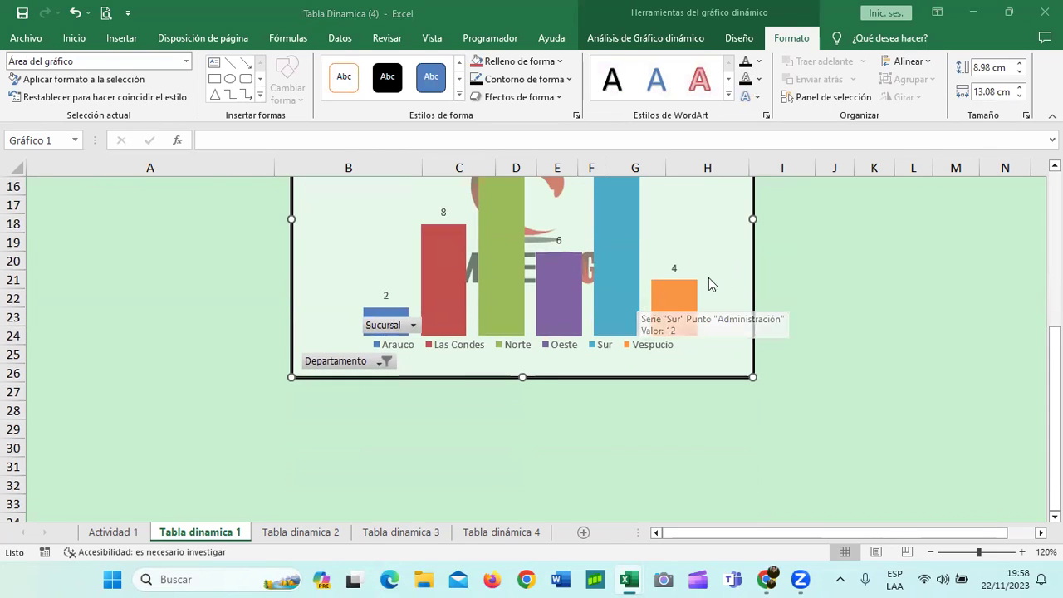
scroll(673, 344, up, 3)
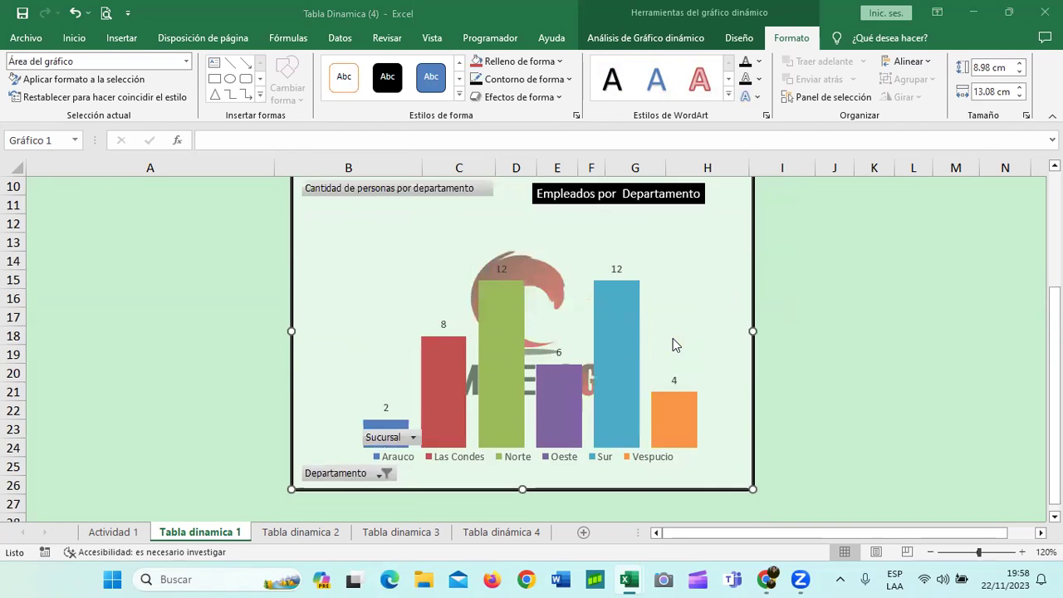
scroll(672, 338, up, 1)
scroll(664, 347, up, 1)
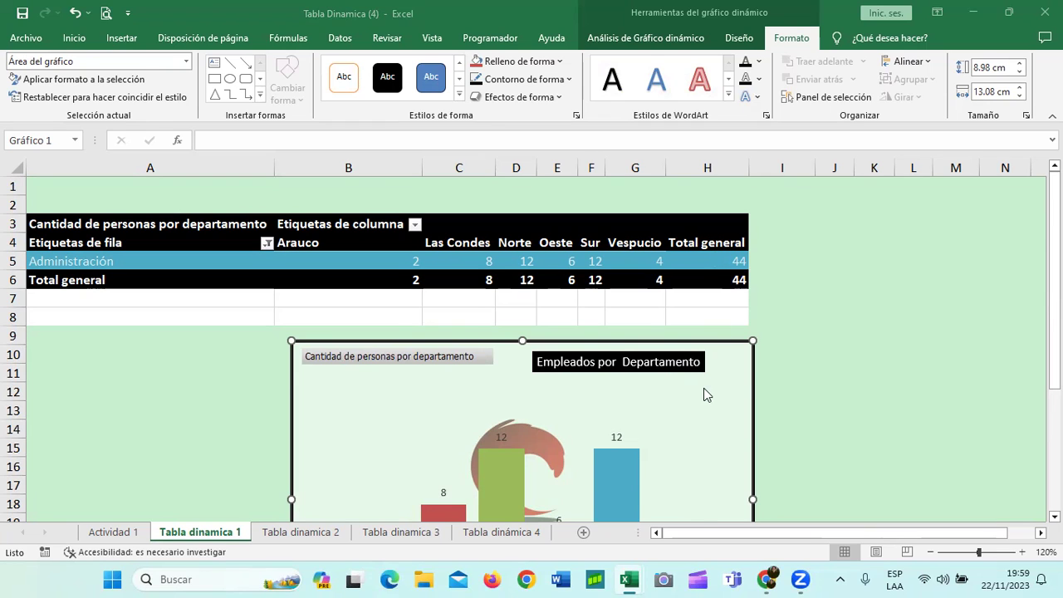
Step: Re-check Comercial and Marketing in the Departamento filter so all three departments plot again
scroll(704, 388, down, 2)
scroll(688, 361, down, 1)
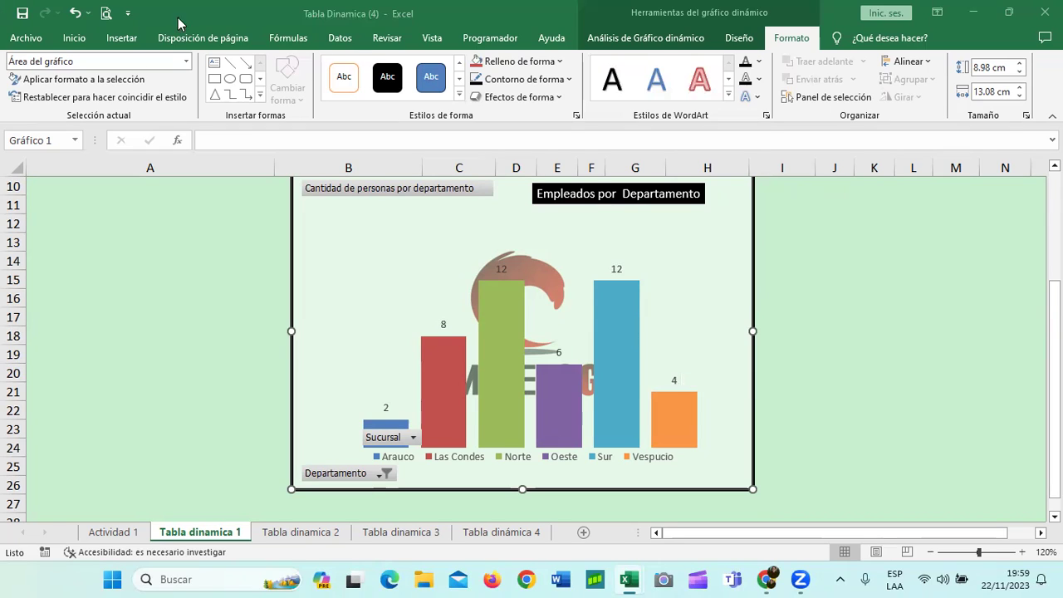
click(378, 474)
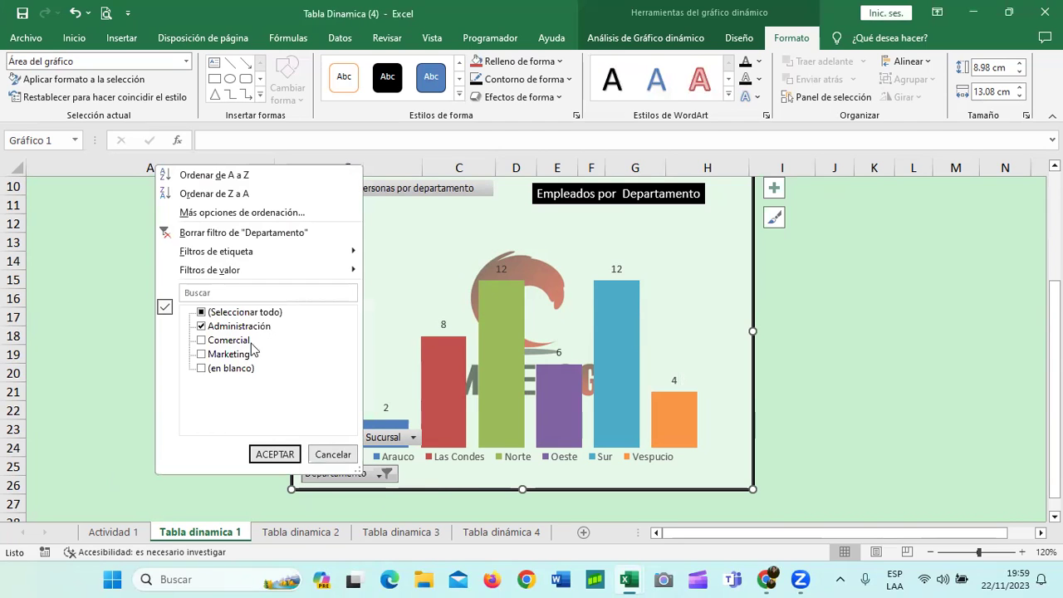
click(220, 355)
click(214, 340)
click(218, 355)
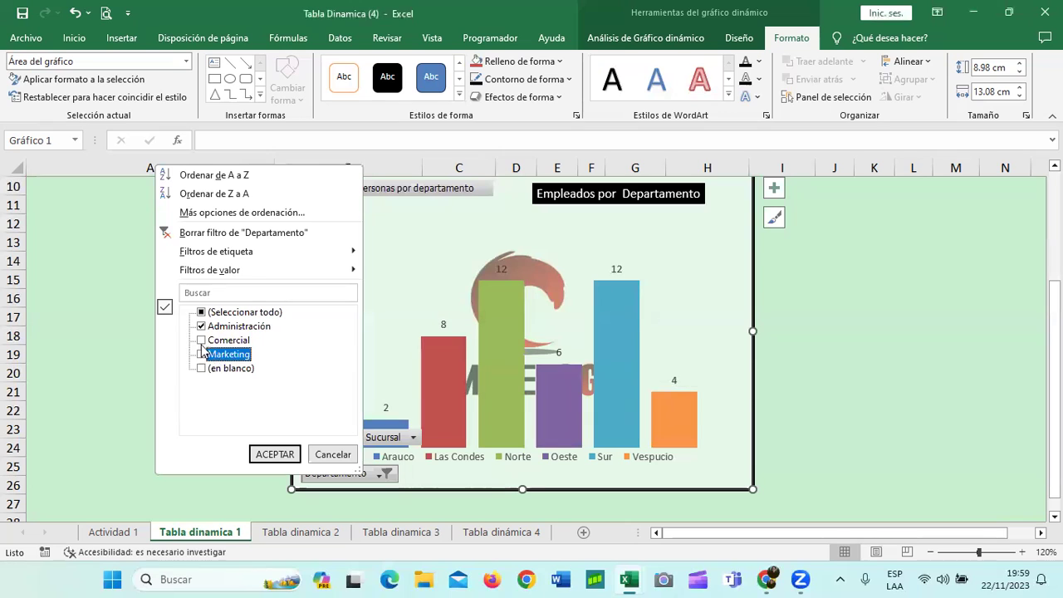
click(270, 453)
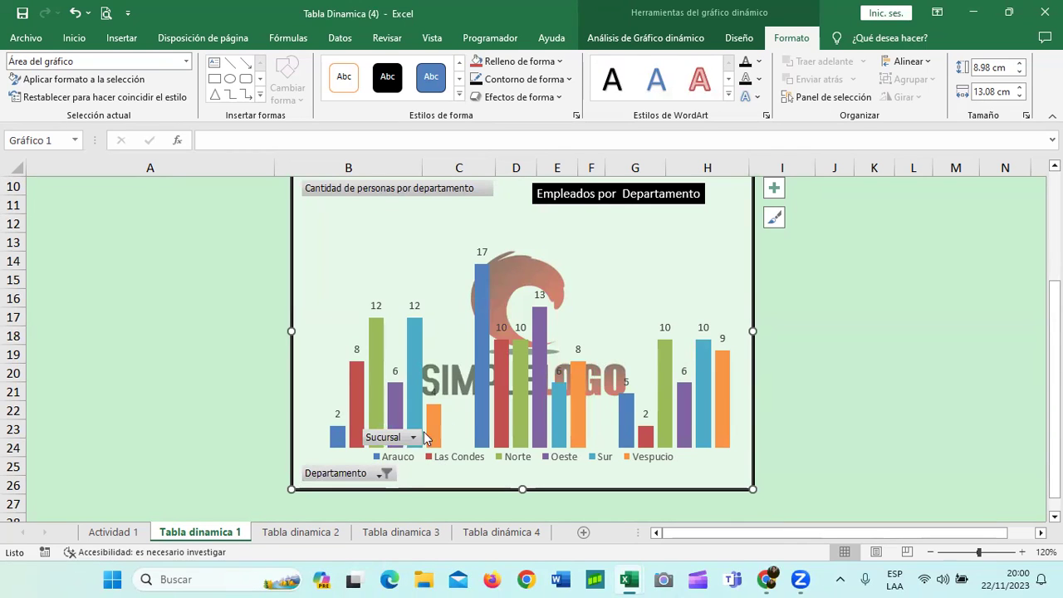
scroll(425, 438, up, 3)
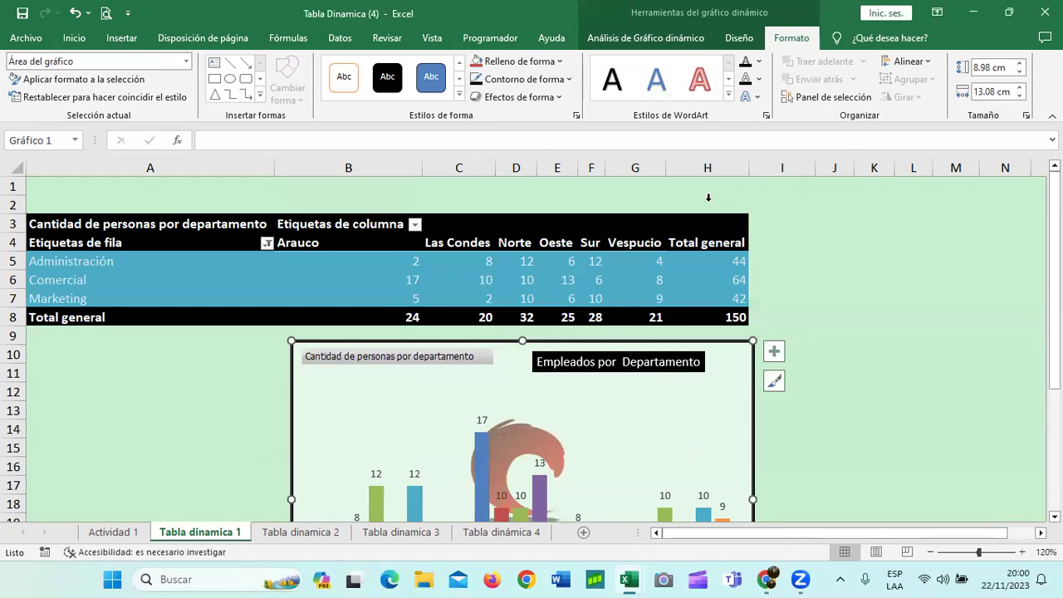
Step: Uncheck Sucursal in the PivotTable field list, leaving one Total column per department
click(656, 228)
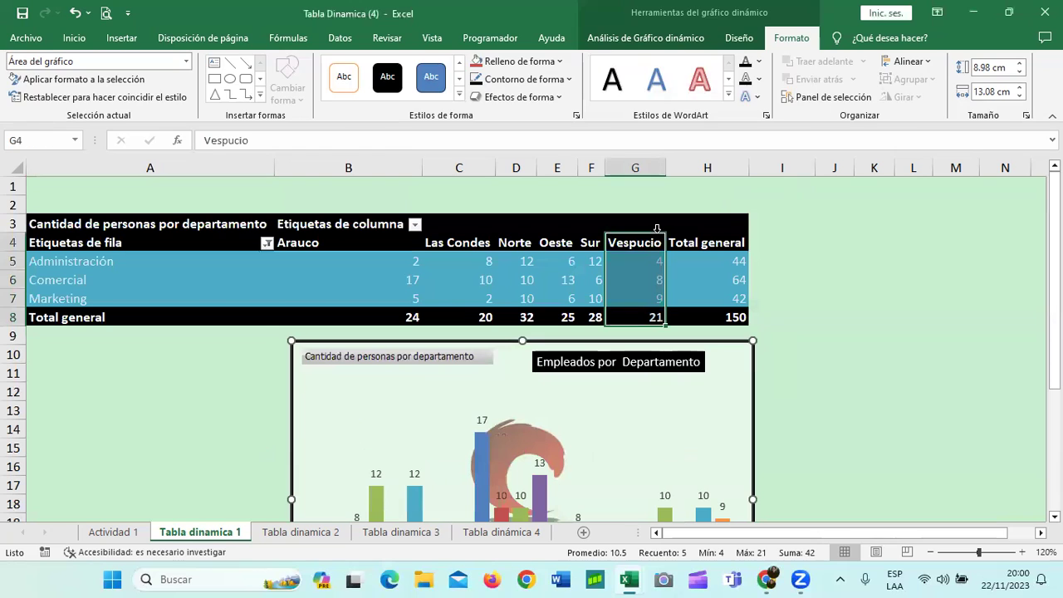
click(717, 38)
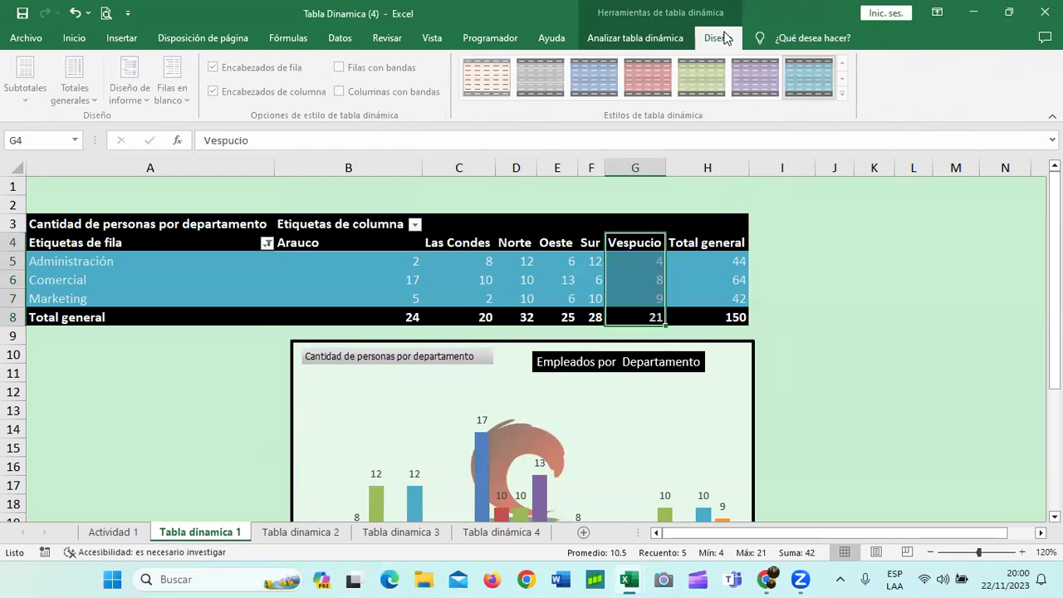
click(669, 37)
click(936, 83)
click(937, 154)
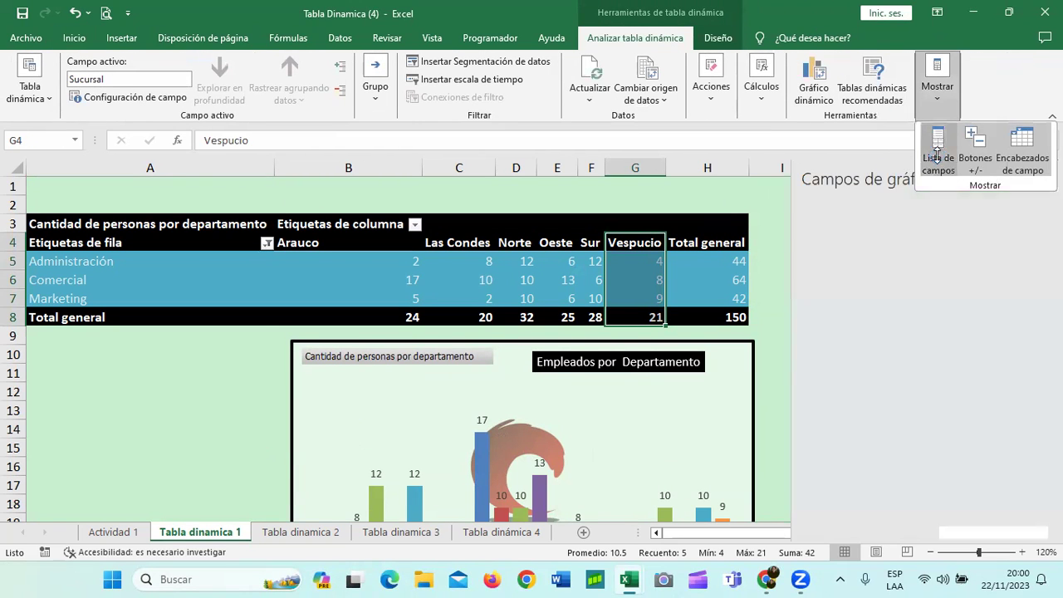
click(809, 307)
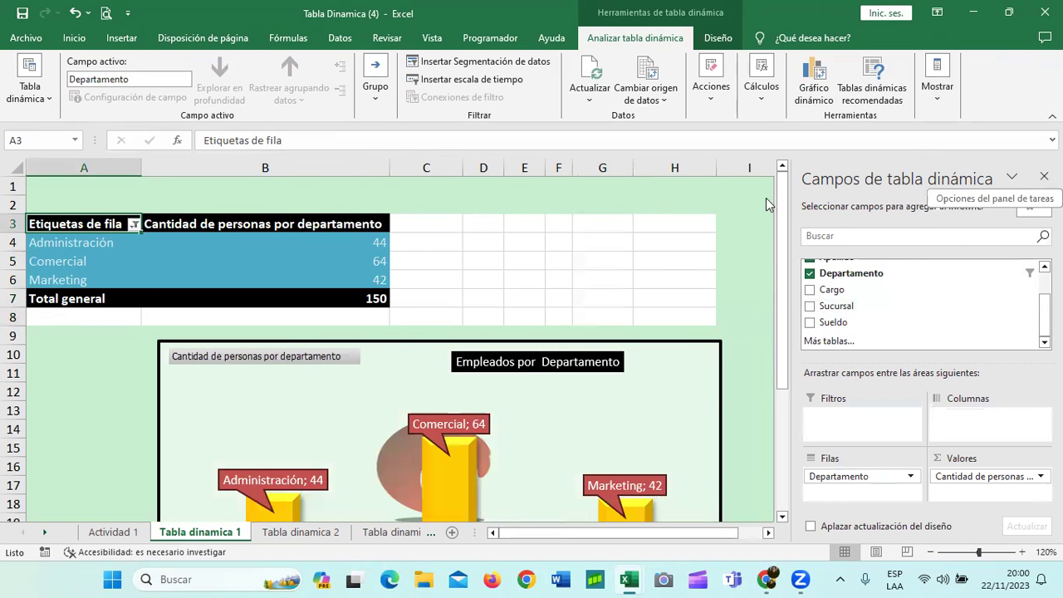
click(1043, 176)
Step: Scroll to check the chart totals: Administración 44, Comercial 64, Marketing 42, overall 150
scroll(848, 303, down, 2)
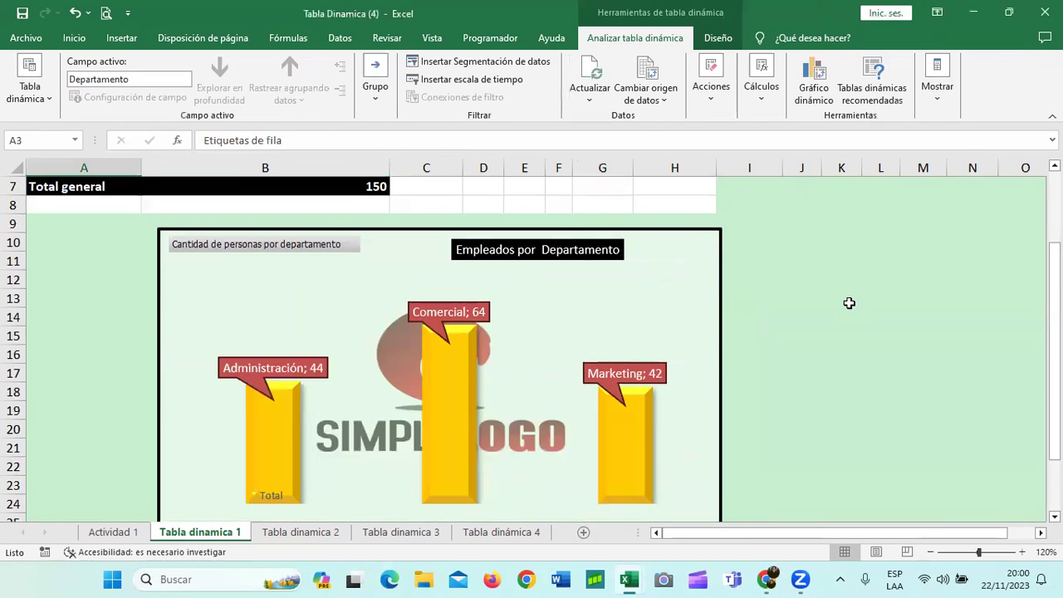
scroll(849, 303, down, 2)
scroll(846, 302, up, 1)
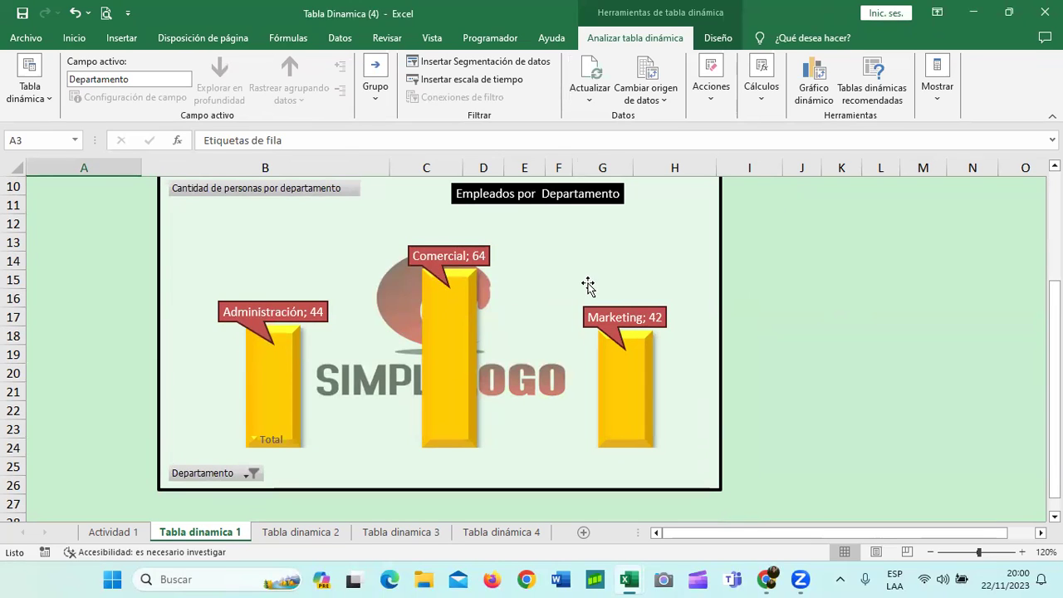
scroll(596, 340, up, 1)
scroll(600, 336, up, 2)
scroll(593, 325, down, 2)
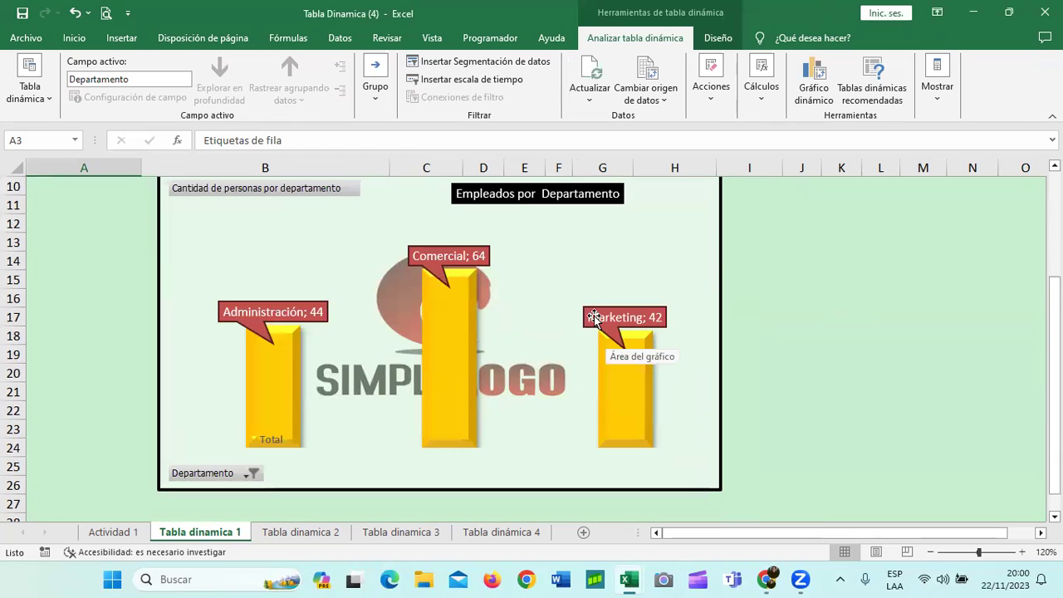
scroll(594, 318, up, 1)
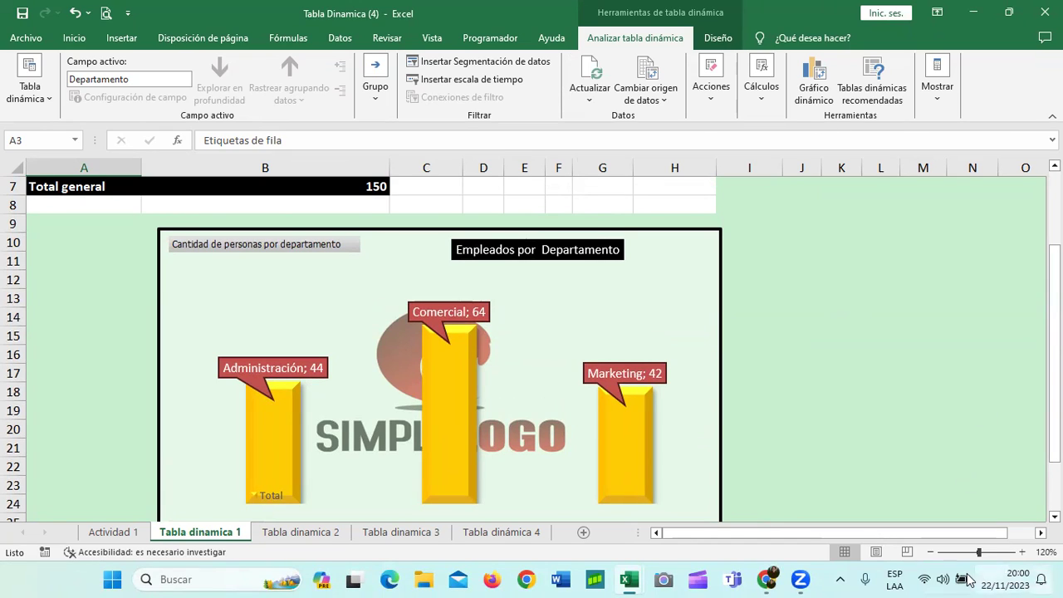
mouse_move(964, 575)
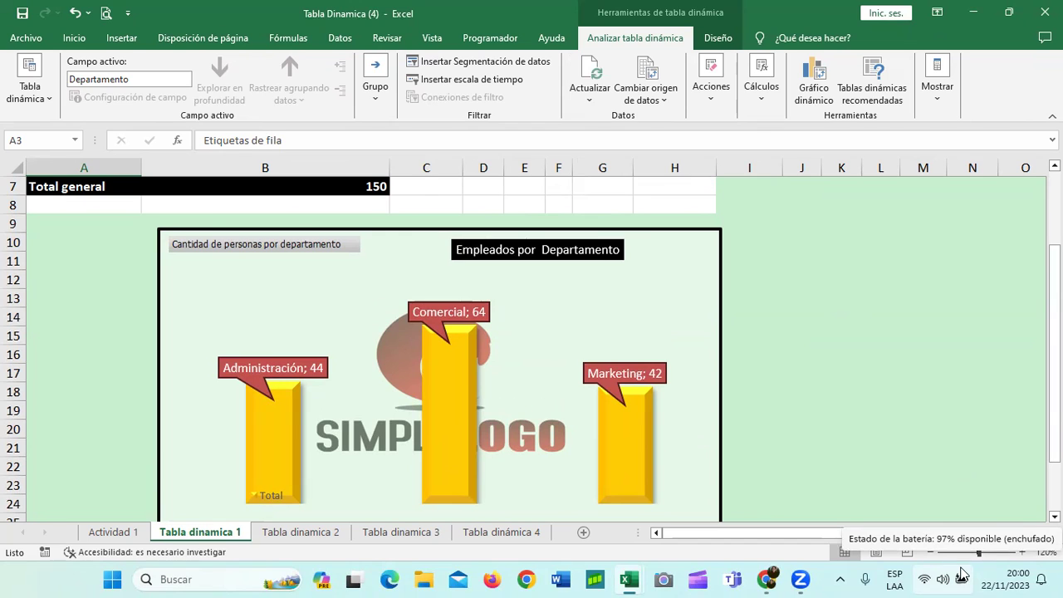
scroll(563, 426, down, 2)
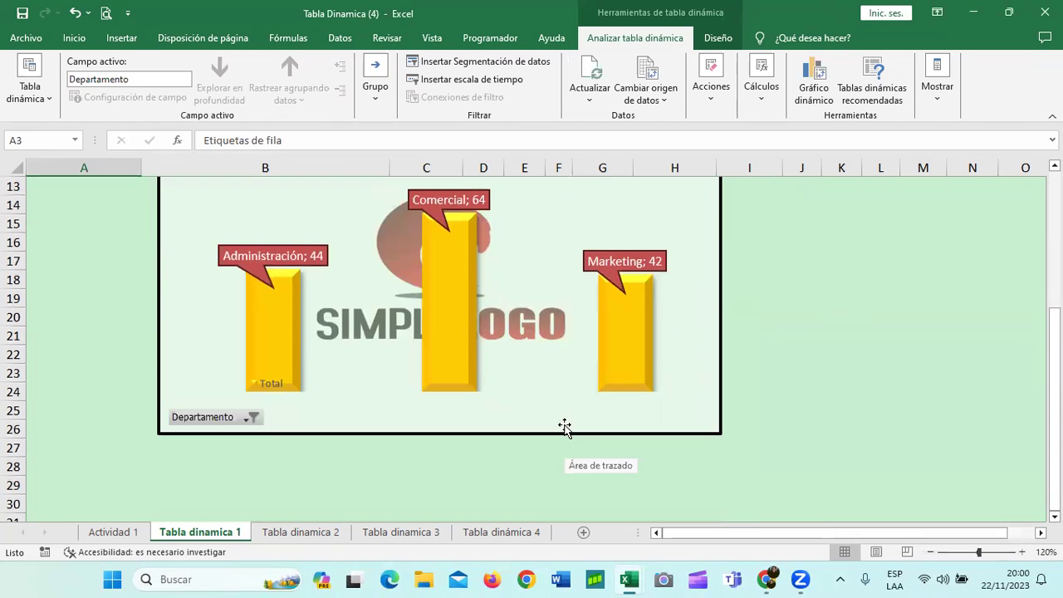
scroll(559, 468, up, 2)
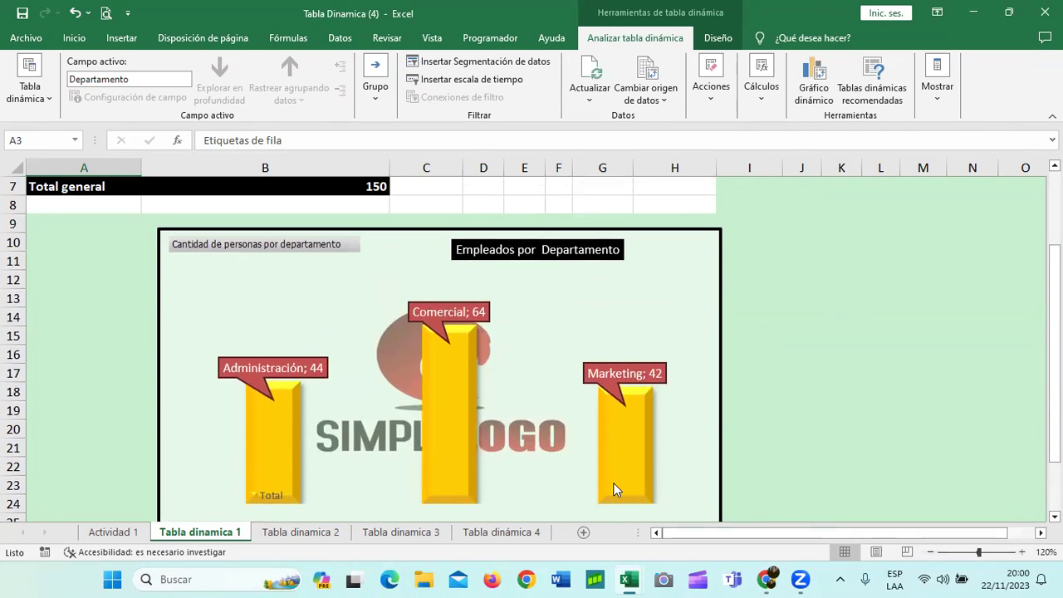
scroll(639, 479, up, 1)
scroll(639, 479, down, 2)
scroll(637, 486, up, 1)
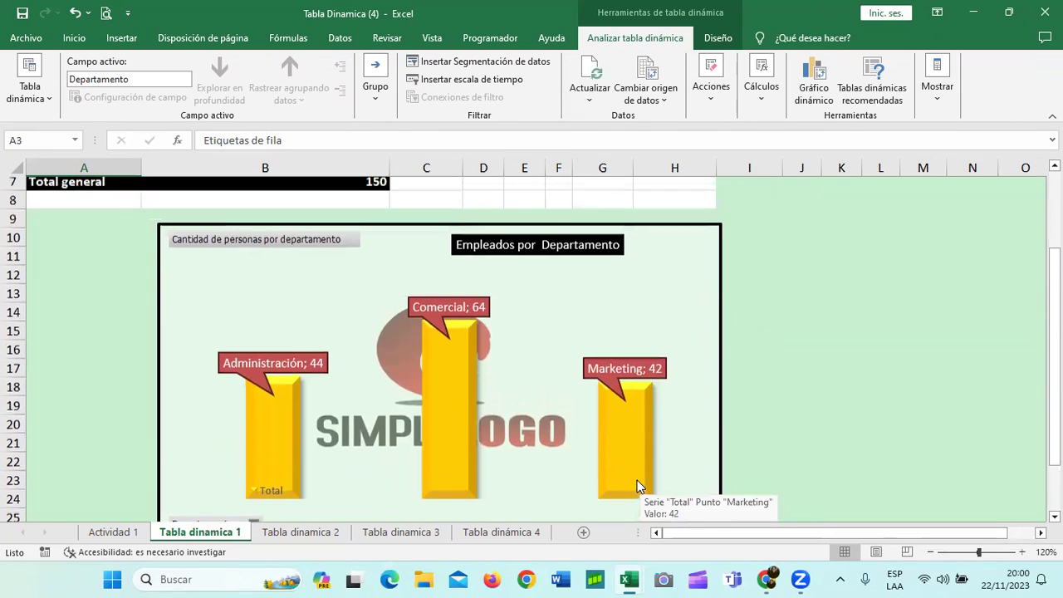